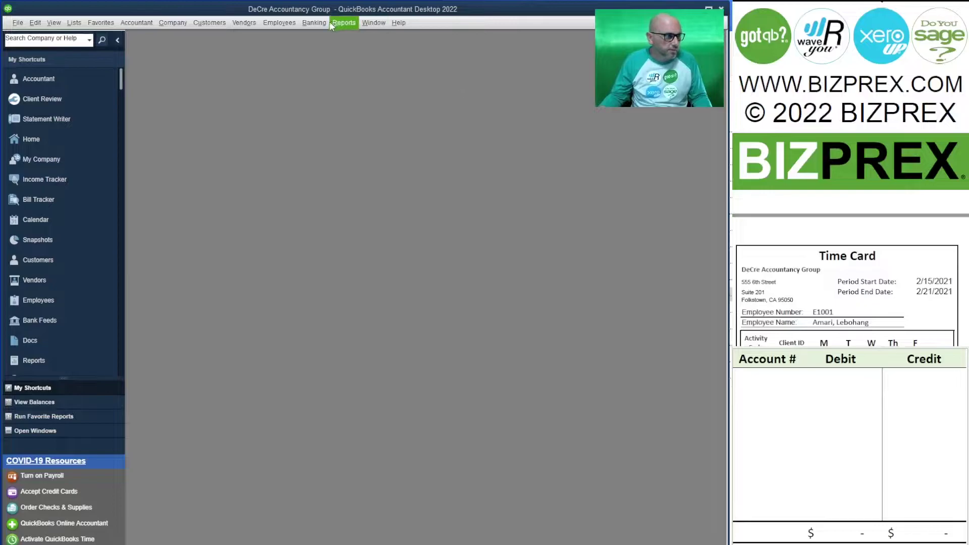
# Open the Employee Center and start a weekly timesheet
pyautogui.click(275, 22)
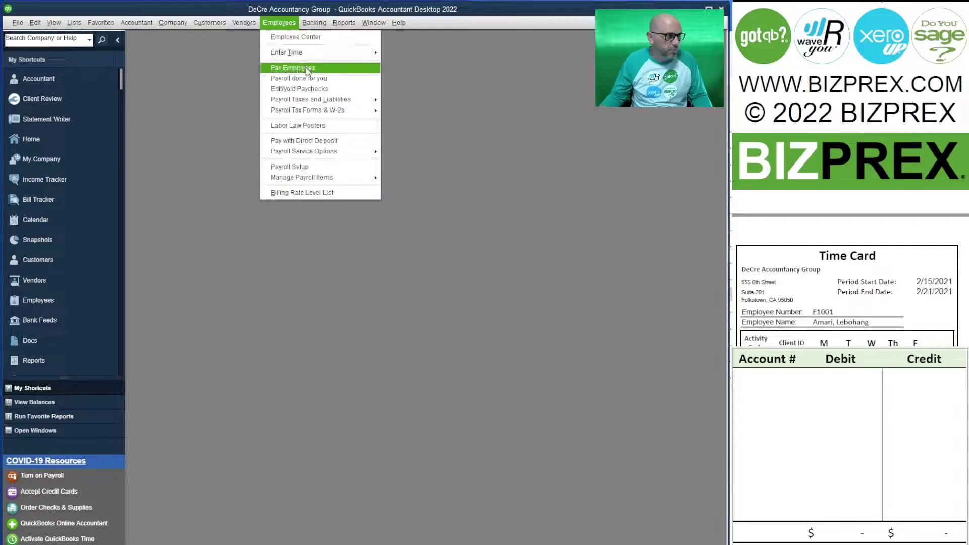
pyautogui.click(323, 38)
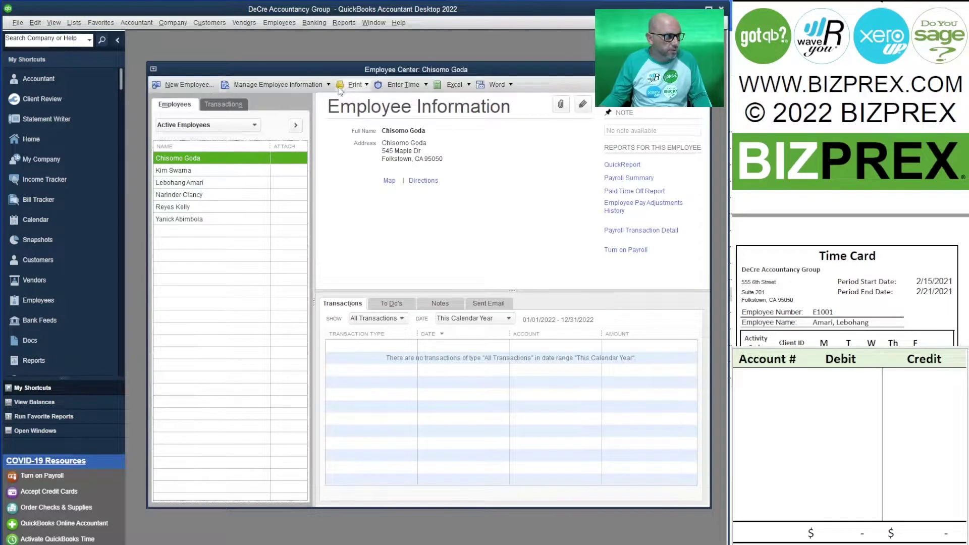
pyautogui.click(406, 85)
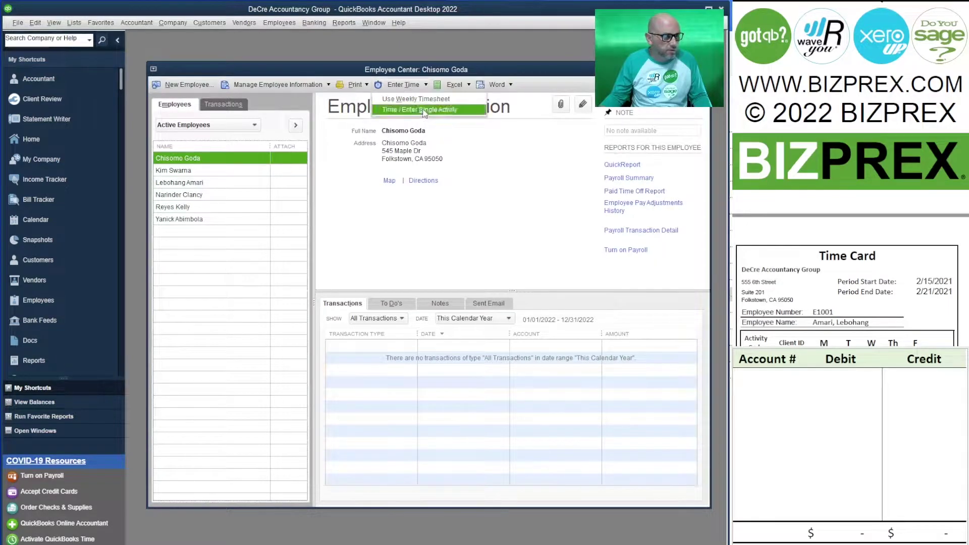
pyautogui.click(415, 99)
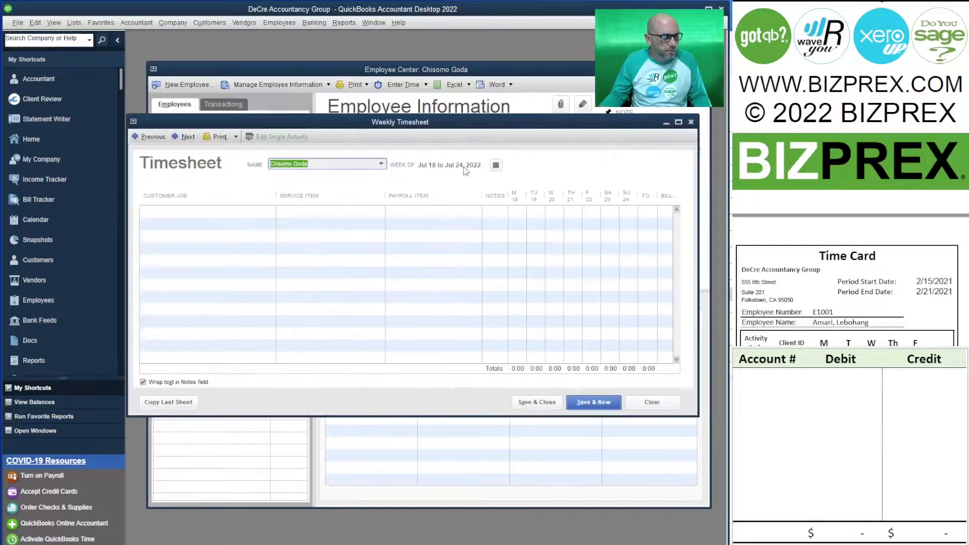
# Bring the weekly timesheet to the week of Feb 15 to Feb 21, 2021
pyautogui.click(142, 138)
pyautogui.click(142, 139)
pyautogui.click(142, 139)
pyautogui.click(142, 139)
pyautogui.click(142, 139)
pyautogui.click(141, 139)
pyautogui.click(141, 139)
pyautogui.click(141, 139)
pyautogui.click(142, 140)
pyautogui.click(142, 139)
pyautogui.click(142, 140)
pyautogui.click(141, 139)
pyautogui.click(142, 139)
pyautogui.click(142, 139)
pyautogui.click(142, 139)
pyautogui.click(142, 140)
pyautogui.click(142, 139)
pyautogui.click(142, 139)
pyautogui.click(142, 139)
pyautogui.click(142, 139)
pyautogui.click(141, 139)
pyautogui.click(142, 139)
pyautogui.click(141, 139)
pyautogui.click(142, 140)
pyautogui.click(142, 140)
pyautogui.click(141, 139)
pyautogui.click(142, 139)
pyautogui.click(142, 139)
pyautogui.click(142, 140)
pyautogui.click(142, 139)
pyautogui.click(141, 139)
pyautogui.click(142, 139)
pyautogui.click(142, 139)
pyautogui.click(142, 139)
pyautogui.click(142, 139)
pyautogui.click(141, 139)
pyautogui.click(142, 139)
pyautogui.click(142, 139)
pyautogui.click(142, 139)
pyautogui.click(142, 139)
pyautogui.click(142, 140)
pyautogui.doubleClick(142, 139)
pyautogui.click(142, 139)
pyautogui.click(142, 140)
pyautogui.click(142, 139)
pyautogui.click(143, 140)
pyautogui.click(143, 140)
pyautogui.click(143, 139)
pyautogui.click(144, 142)
pyautogui.click(145, 142)
pyautogui.click(145, 143)
pyautogui.click(146, 143)
pyautogui.click(145, 143)
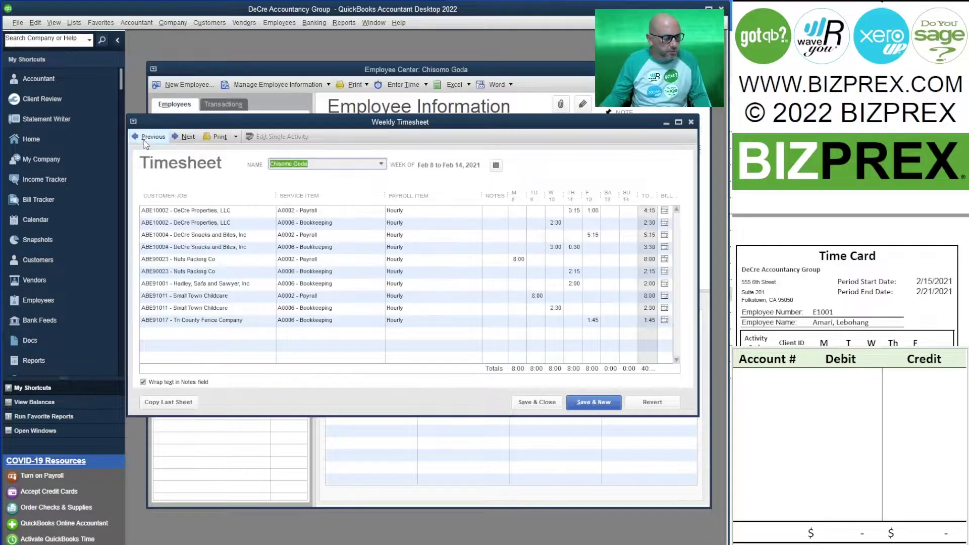
pyautogui.click(146, 143)
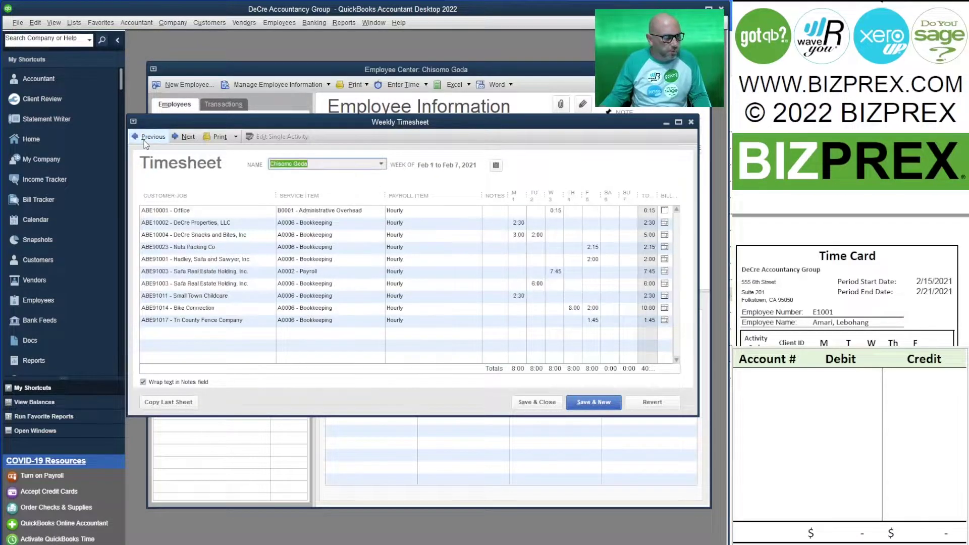
pyautogui.click(181, 139)
pyautogui.click(180, 139)
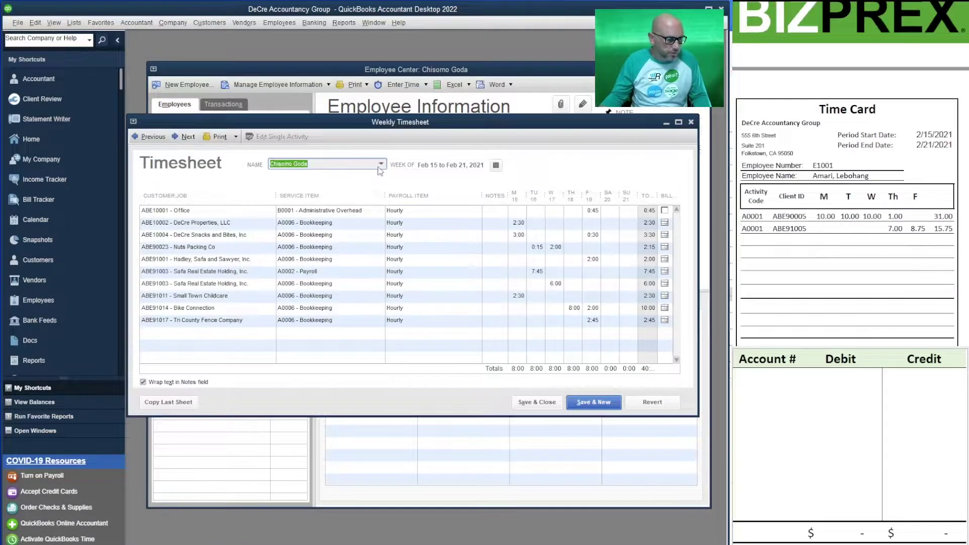
# Show the timesheet of the employee named on the time card, narrow its customer, service and payroll columns, and enlarge the window
pyautogui.click(381, 164)
pyautogui.click(321, 373)
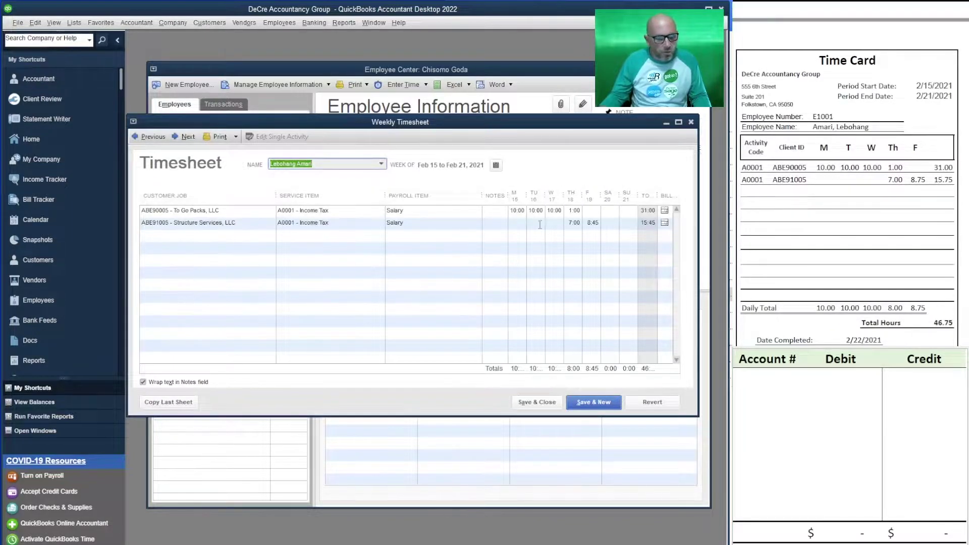
pyautogui.moveTo(603, 114); pyautogui.dragTo(604, 61)
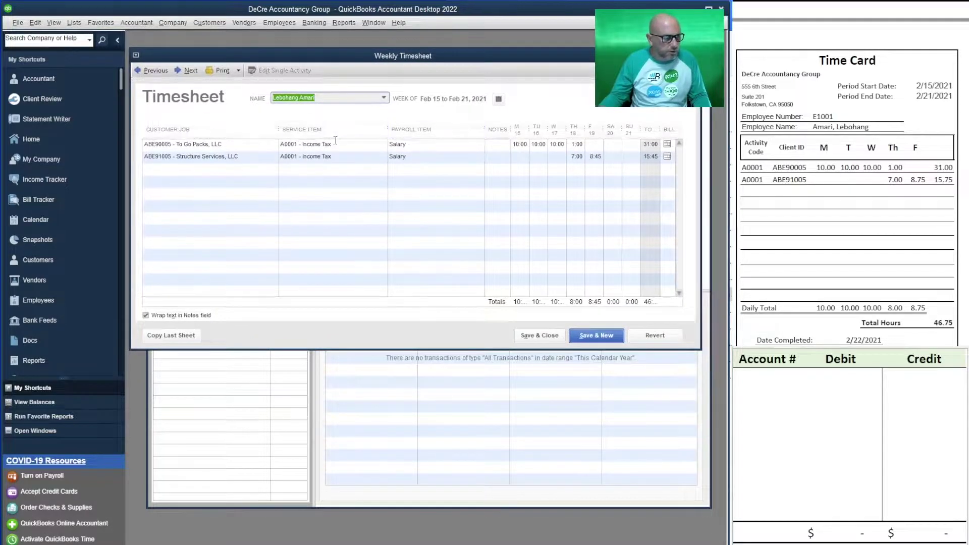
pyautogui.moveTo(279, 130); pyautogui.dragTo(263, 131)
pyautogui.moveTo(373, 130); pyautogui.dragTo(349, 131)
pyautogui.moveTo(473, 130); pyautogui.dragTo(403, 133)
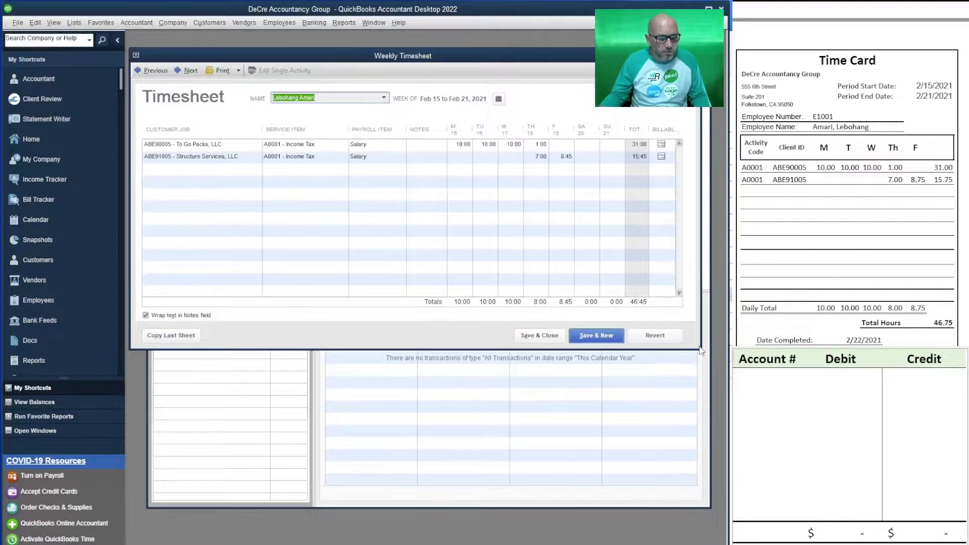
pyautogui.moveTo(700, 349); pyautogui.dragTo(691, 514)
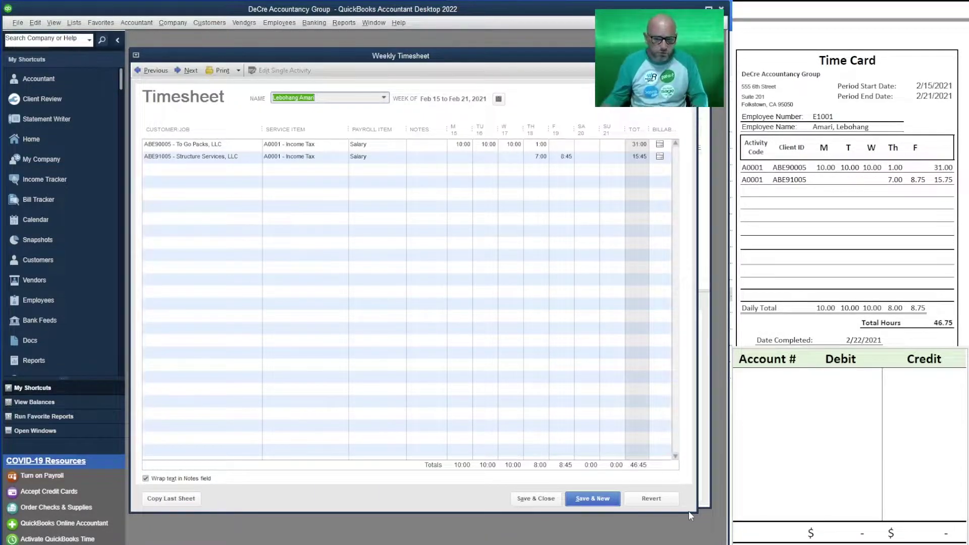
# Review the remaining employee time cards through to the payroll report summary, and close the weekly timesheet
pyautogui.scroll(-10, 848, 202)
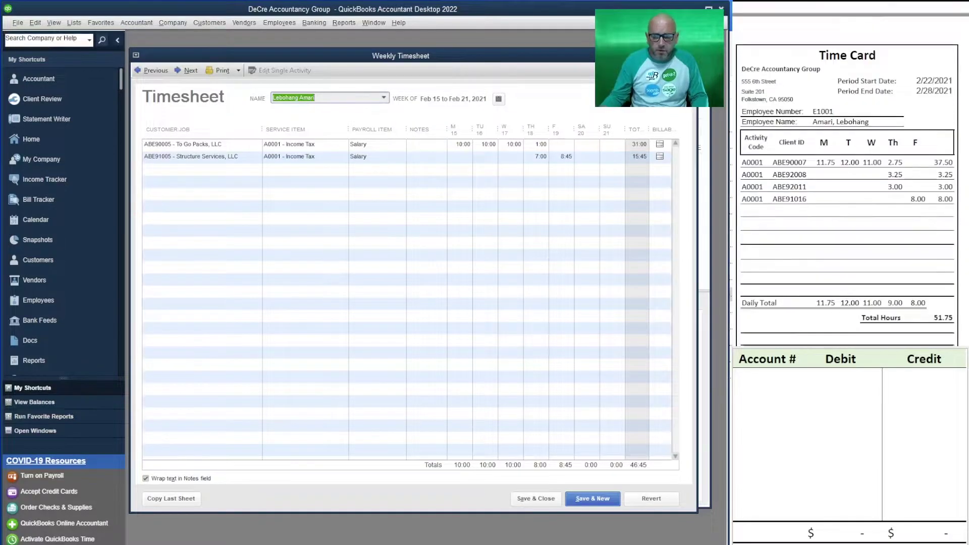
pyautogui.scroll(-10, 848, 202)
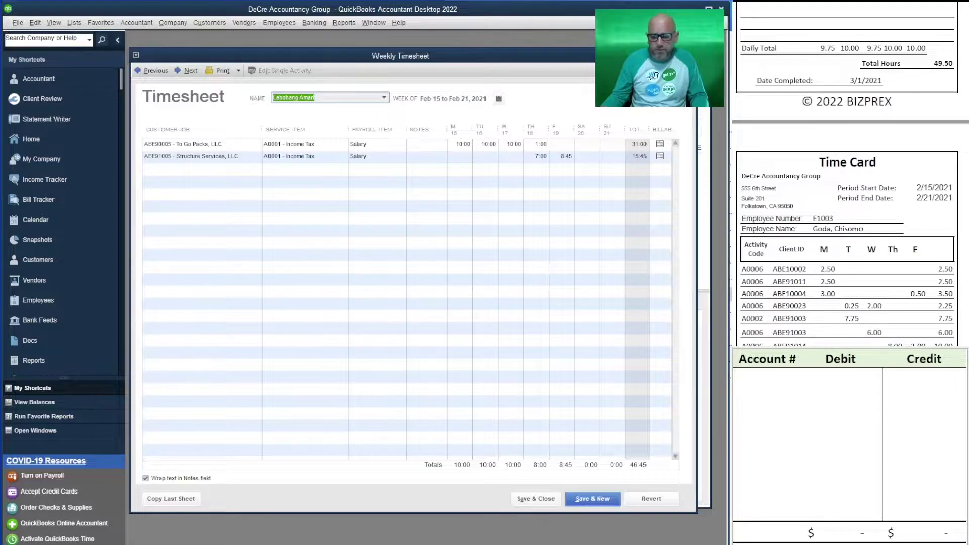
pyautogui.scroll(-5, 848, 202)
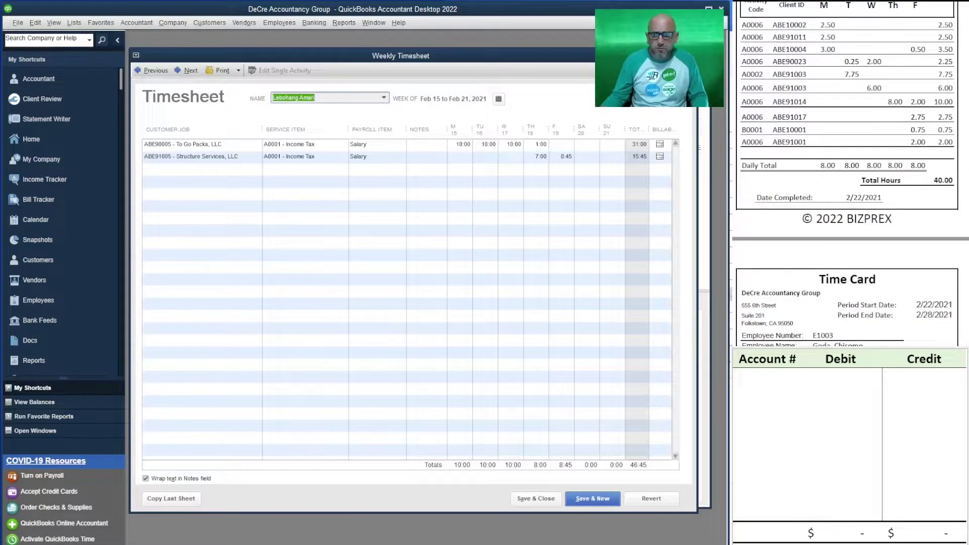
pyautogui.scroll(-5, 848, 202)
pyautogui.scroll(-8, 848, 202)
pyautogui.scroll(-3, 848, 202)
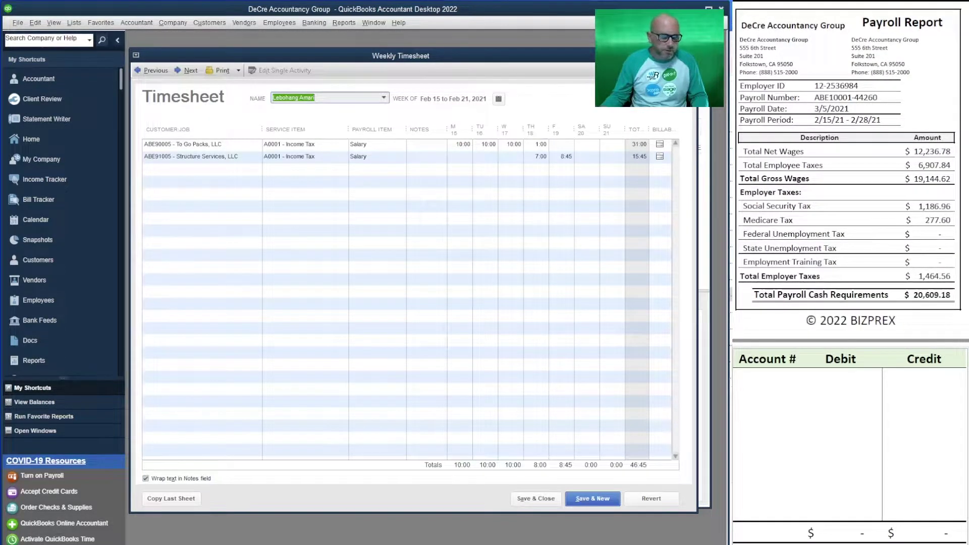
pyautogui.click(691, 56)
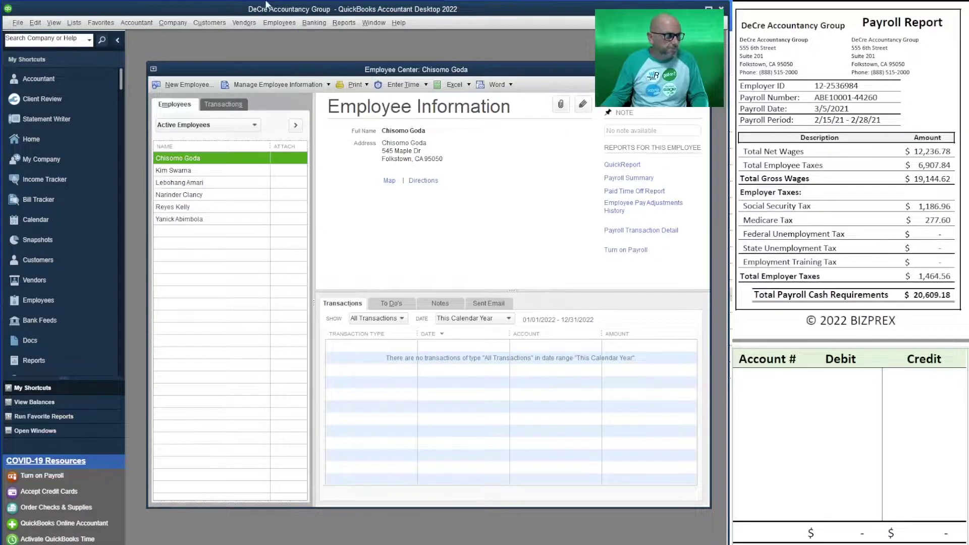
# Start paying employees for the pay period ending 02/28/2021 with a check date of 03/05/2021
pyautogui.click(281, 24)
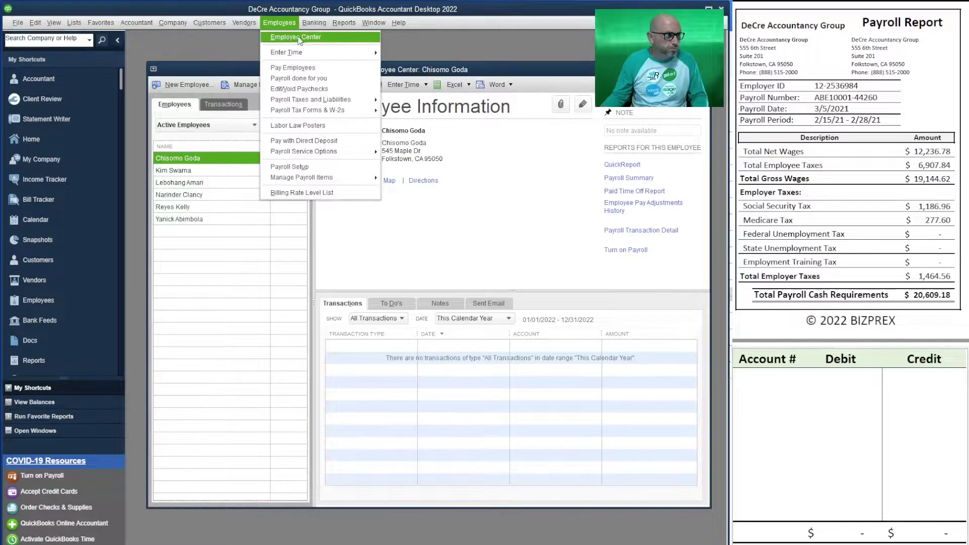
pyautogui.click(320, 67)
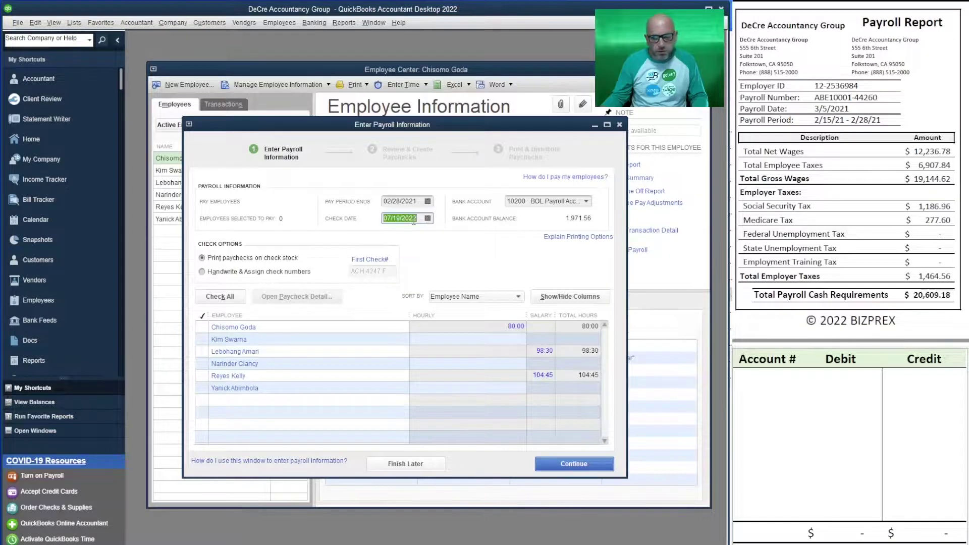
pyautogui.write('3/5/2021')
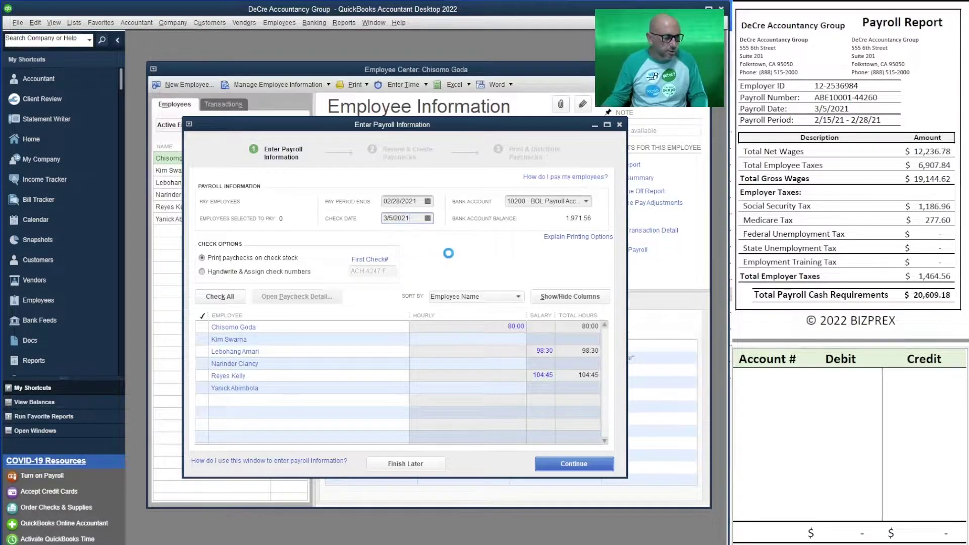
pyautogui.press('Tab')
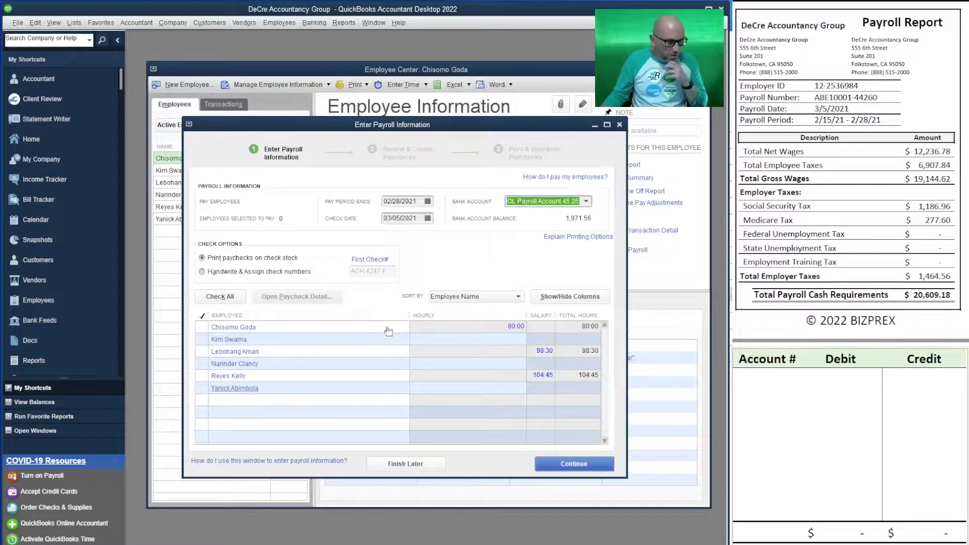
# Select the hourly employee, the salaried employee with 98:30 hours and the last listed employee, and continue to the paycheck review
pyautogui.click(201, 327)
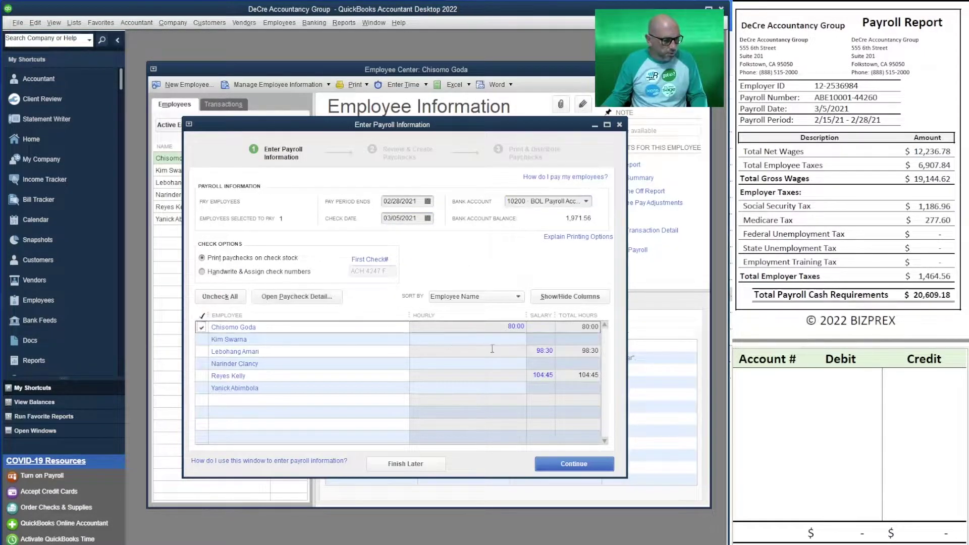
pyautogui.click(198, 352)
pyautogui.click(201, 388)
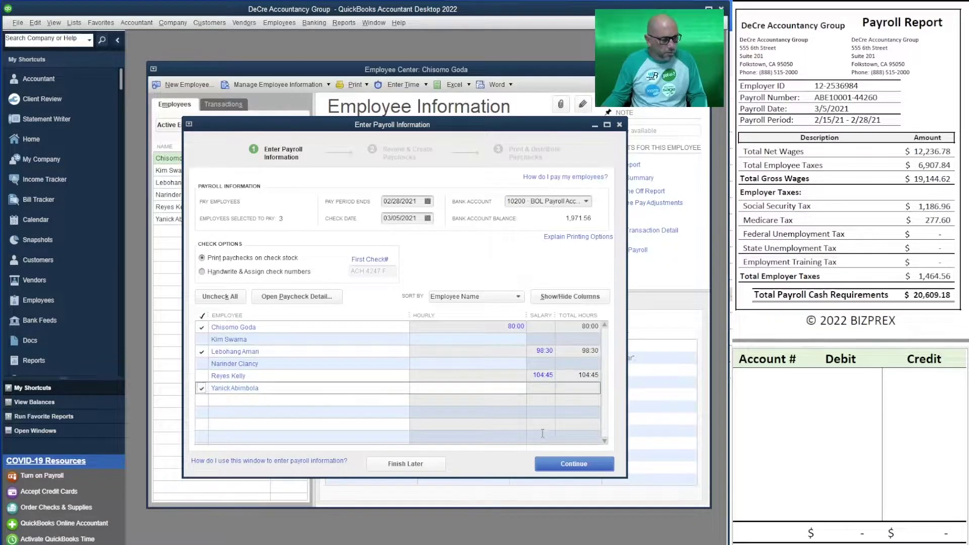
pyautogui.click(572, 464)
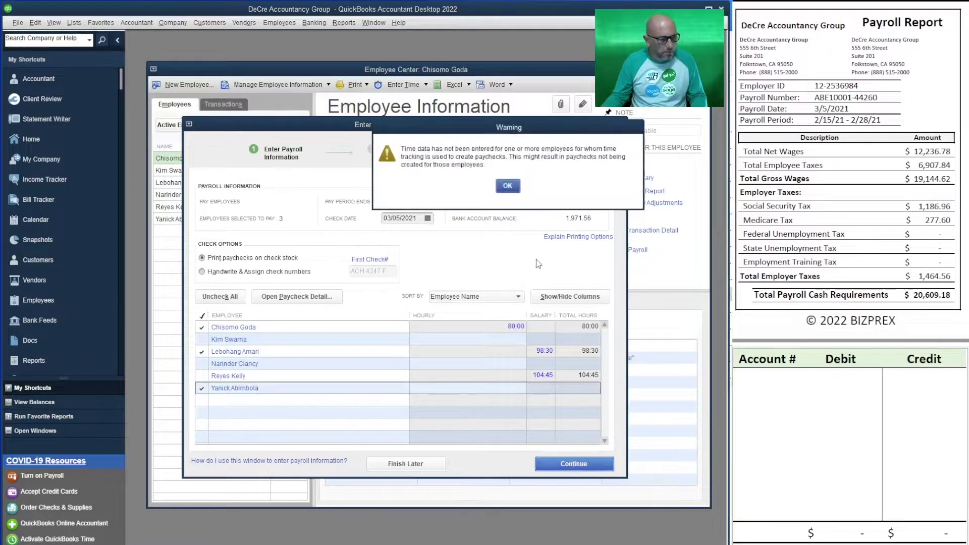
pyautogui.click(507, 186)
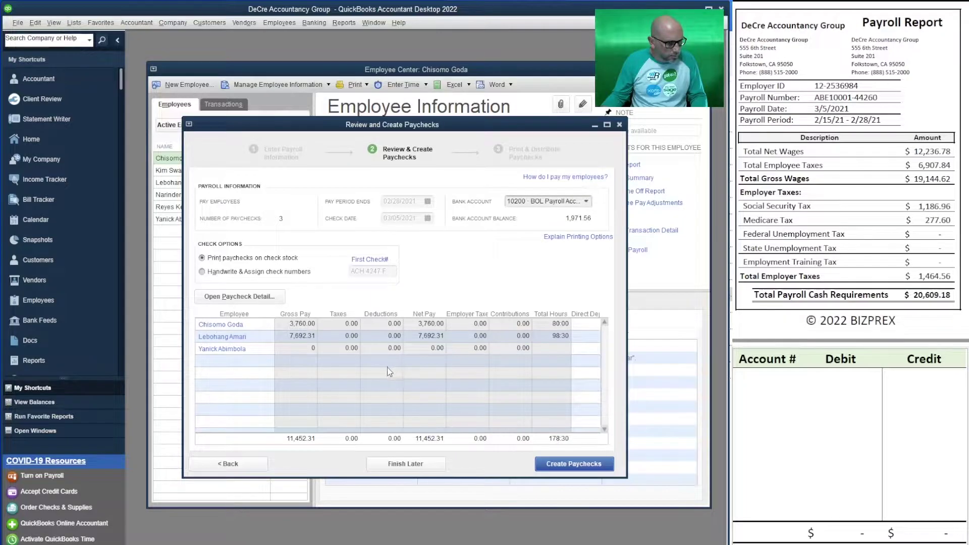
# Return to the employee selection, replace the last listed employee with the salaried one with 104:45 hours, and continue to the paycheck review
pyautogui.click(234, 463)
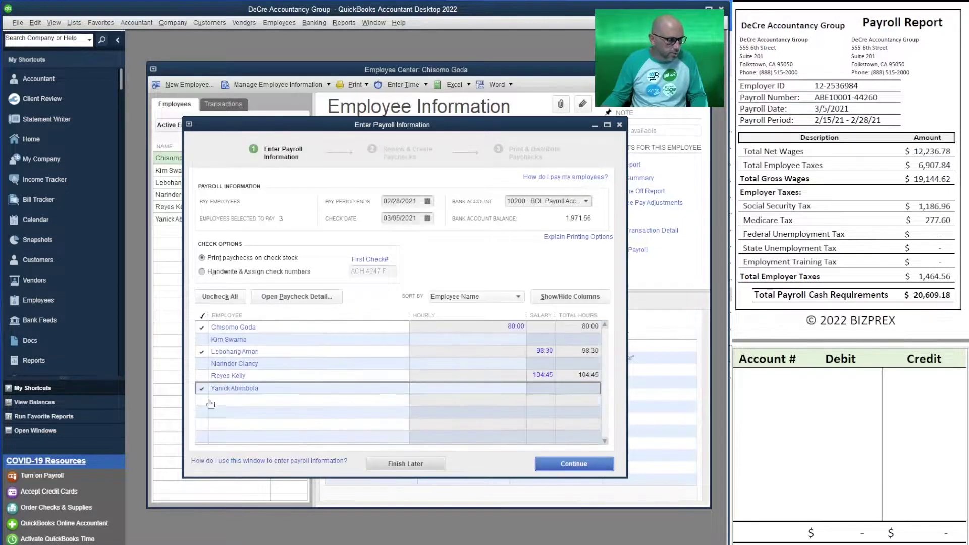
pyautogui.click(202, 388)
pyautogui.click(202, 374)
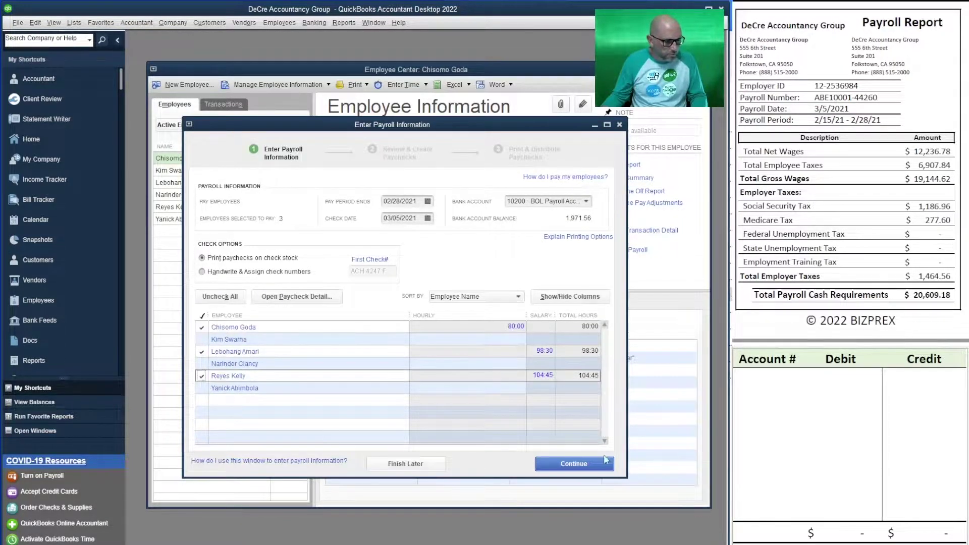
pyautogui.click(576, 463)
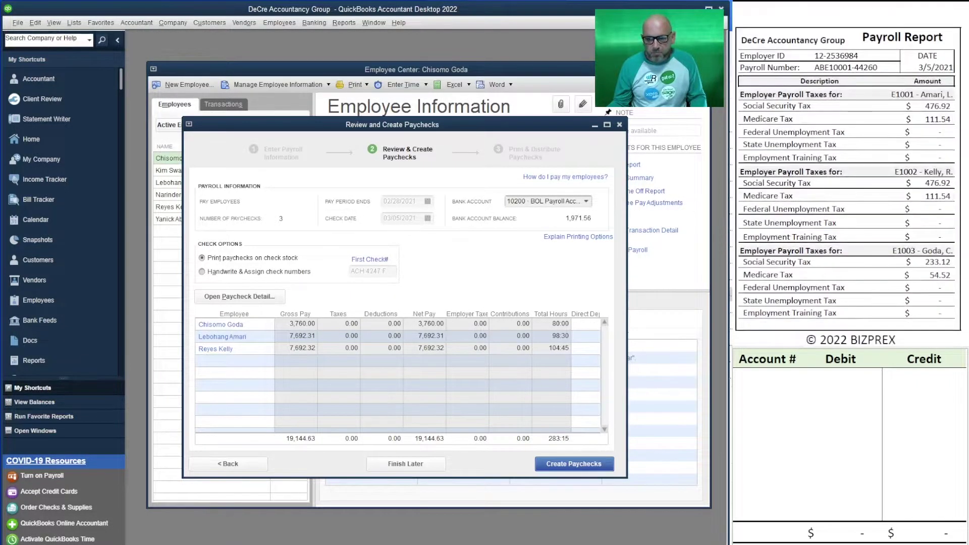
# Open the hourly employee's paycheck preview and locate that employee's employer taxes in the payroll report
pyautogui.click(221, 324)
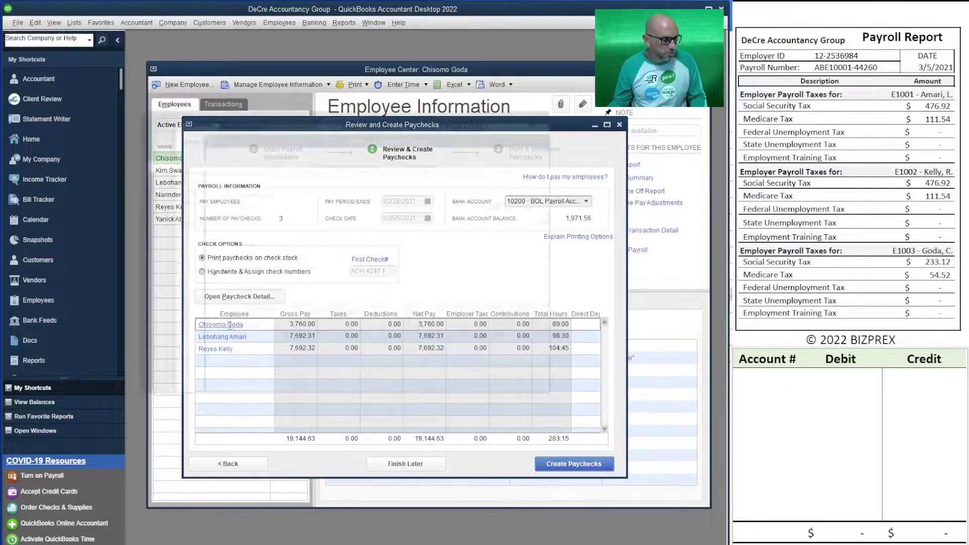
pyautogui.moveTo(384, 105); pyautogui.dragTo(442, 105)
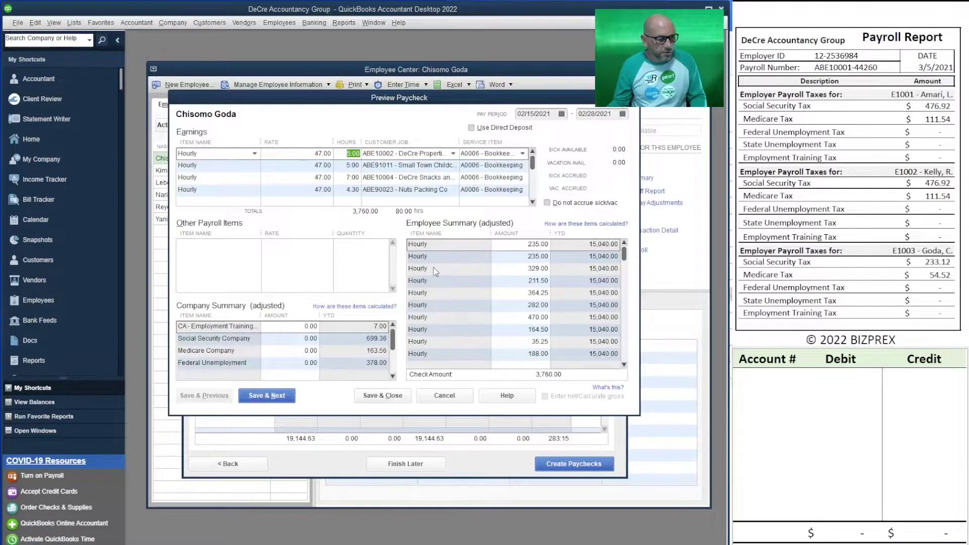
pyautogui.scroll(-5, 850, 174)
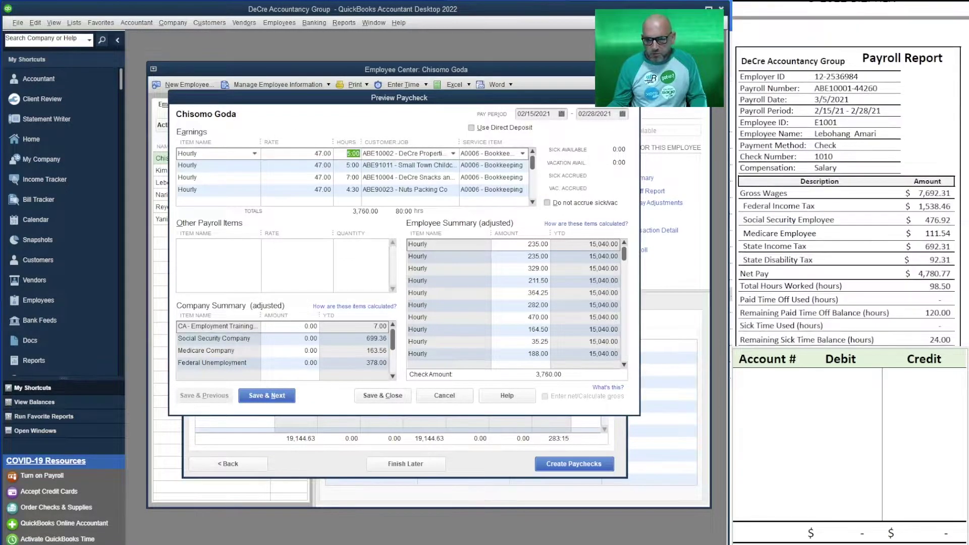
pyautogui.scroll(-5, 850, 175)
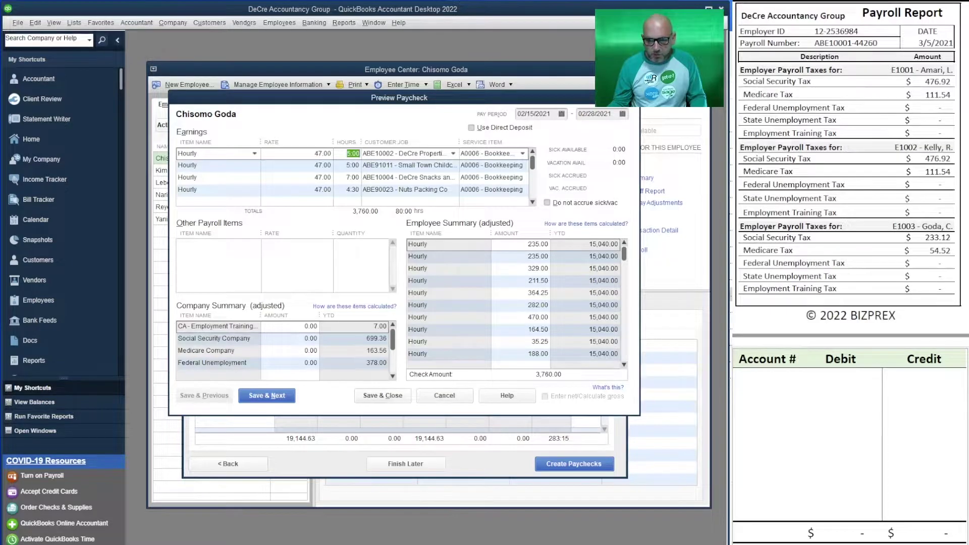
# Set the paycheck's Social Security Company amount to 233.12 and Medicare Company to 54.52
pyautogui.click(284, 340)
pyautogui.write('233.1')
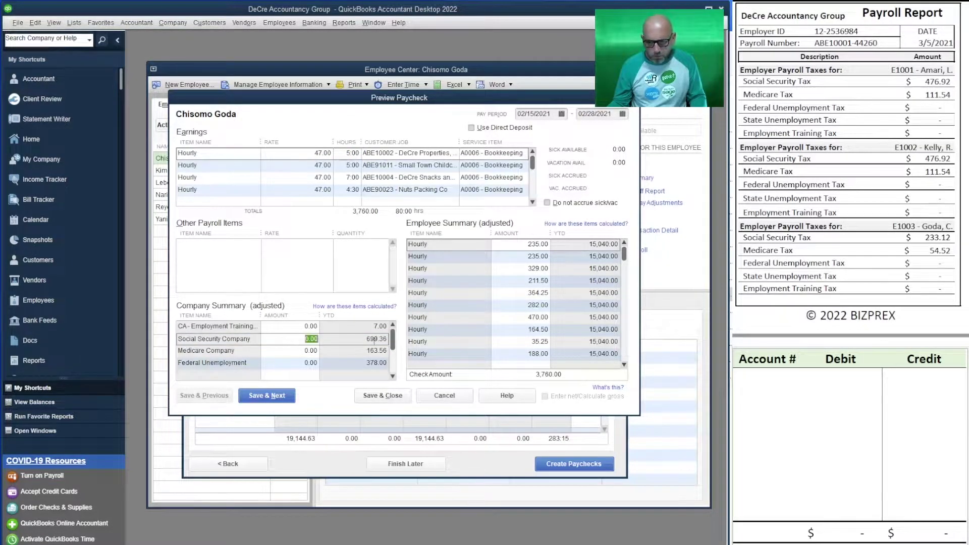
pyautogui.write('2')
pyautogui.press('Tab')
pyautogui.write('54.52')
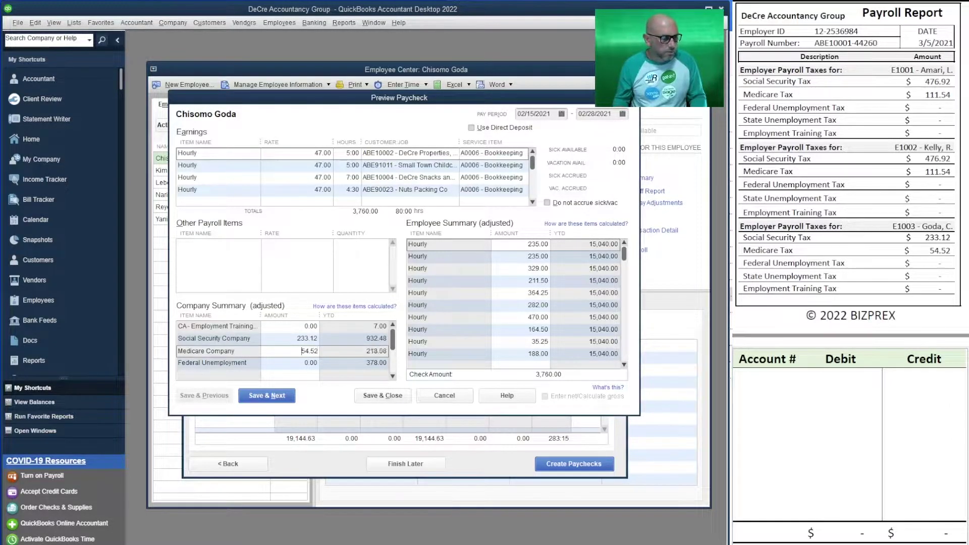
pyautogui.press('Tab')
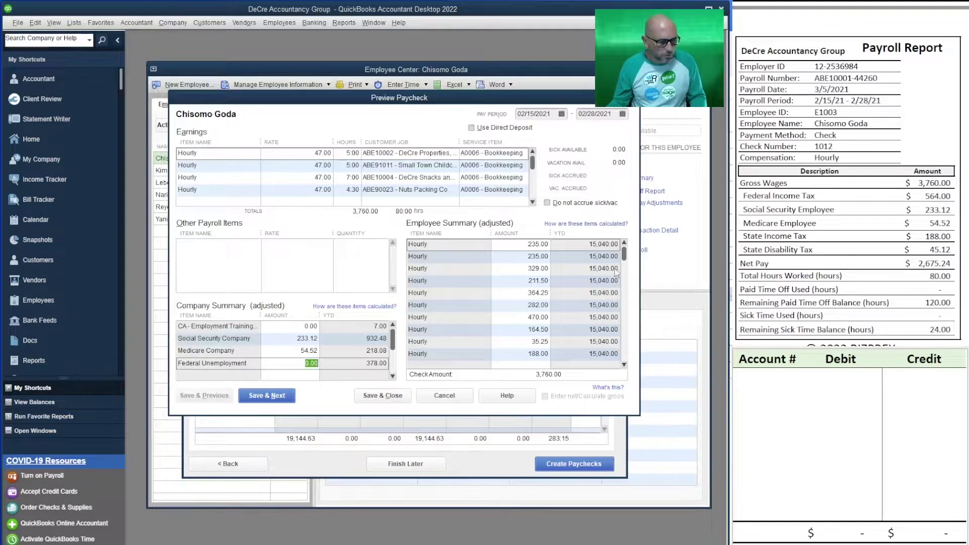
# Set the paycheck's Federal Withholding to -564.00, Social Security Employee to -233.12 and Medicare Employee to -54.52
pyautogui.moveTo(627, 255); pyautogui.dragTo(631, 362)
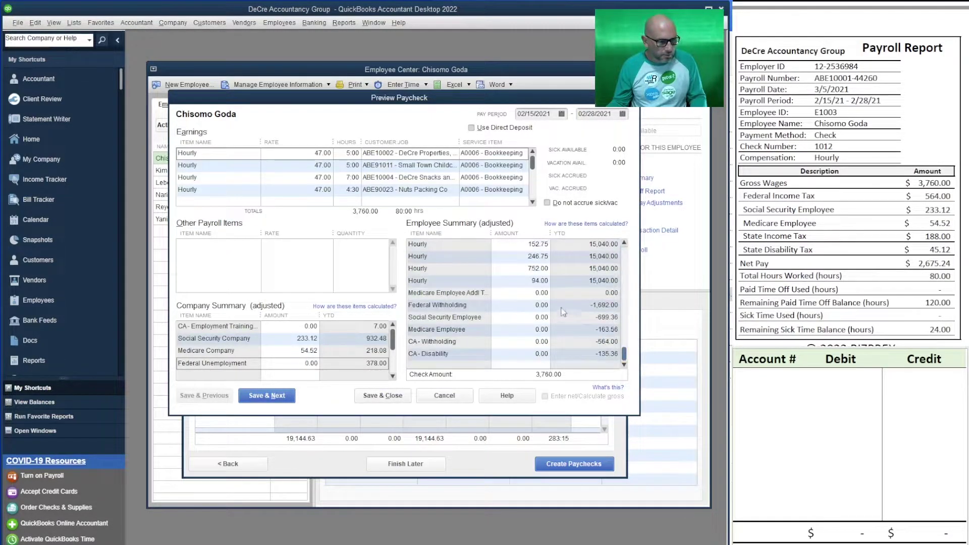
pyautogui.click(539, 315)
pyautogui.moveTo(533, 309); pyautogui.dragTo(574, 305)
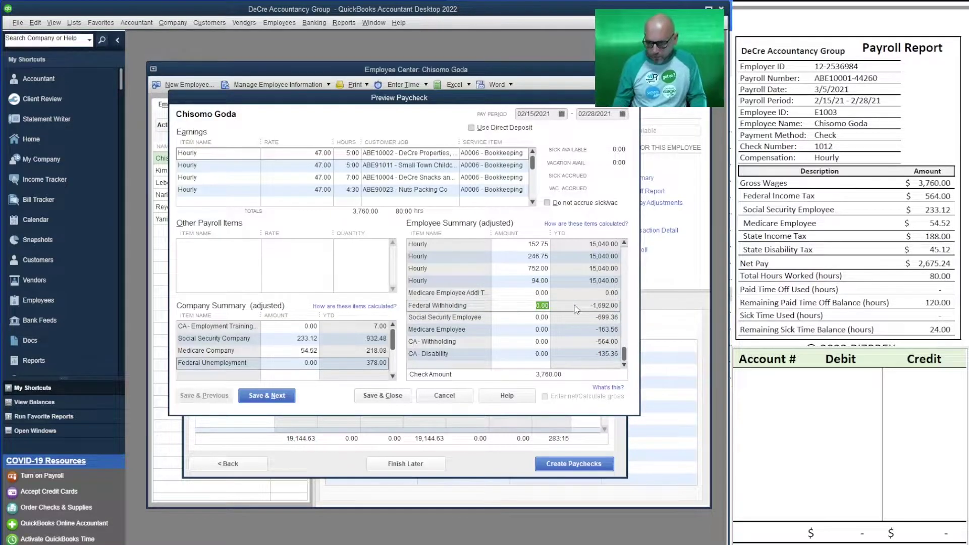
pyautogui.write('-564')
pyautogui.press('Tab')
pyautogui.write('233.12')
pyautogui.press('Tab')
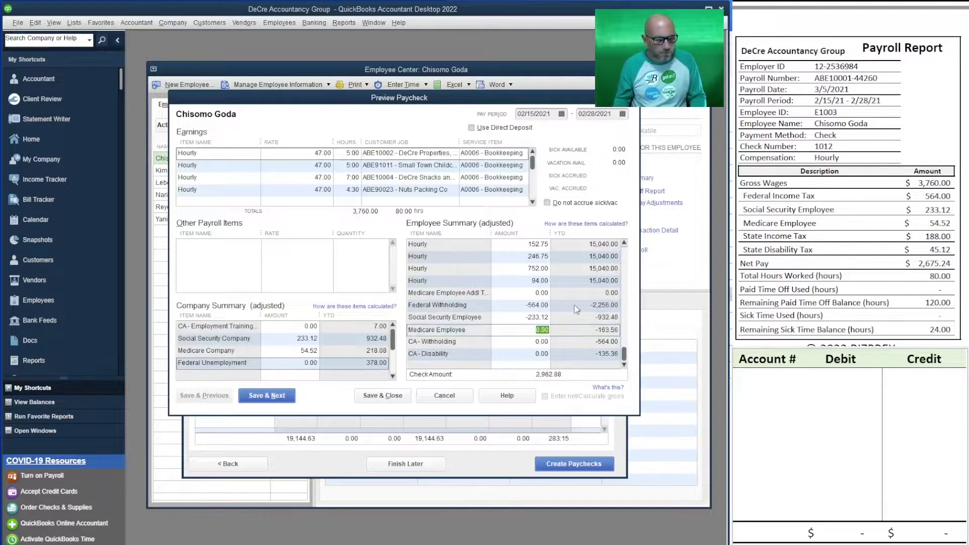
pyautogui.write('54.52')
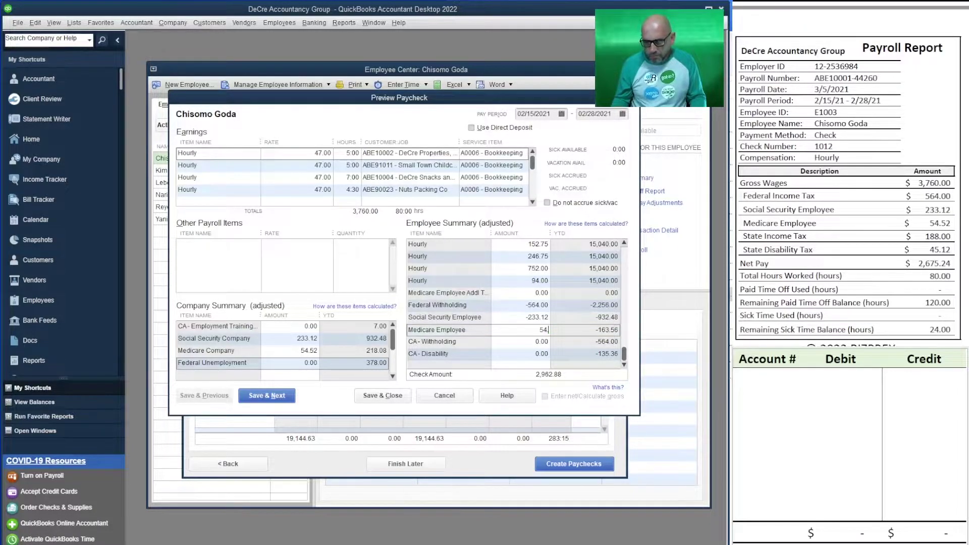
pyautogui.press('Tab')
# Set the paycheck's CA - Withholding to -188.00 and CA - Disability to -45.12
pyautogui.write('188')
pyautogui.press('Tab')
pyautogui.write('45.12')
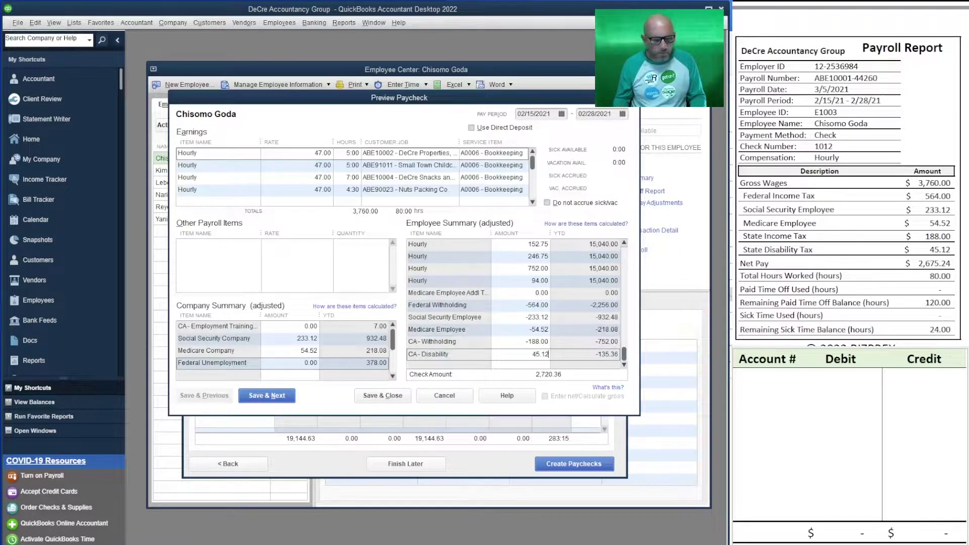
pyautogui.press('Tab')
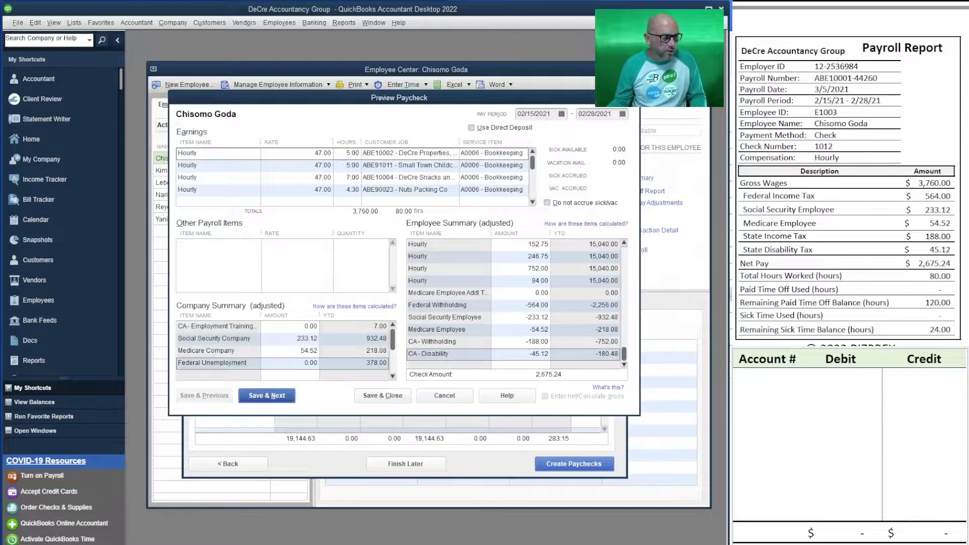
# In the journal entry worksheet, list ledger accounts 66000, 10200 and 24000 in the first three Account # rows
pyautogui.click(761, 382)
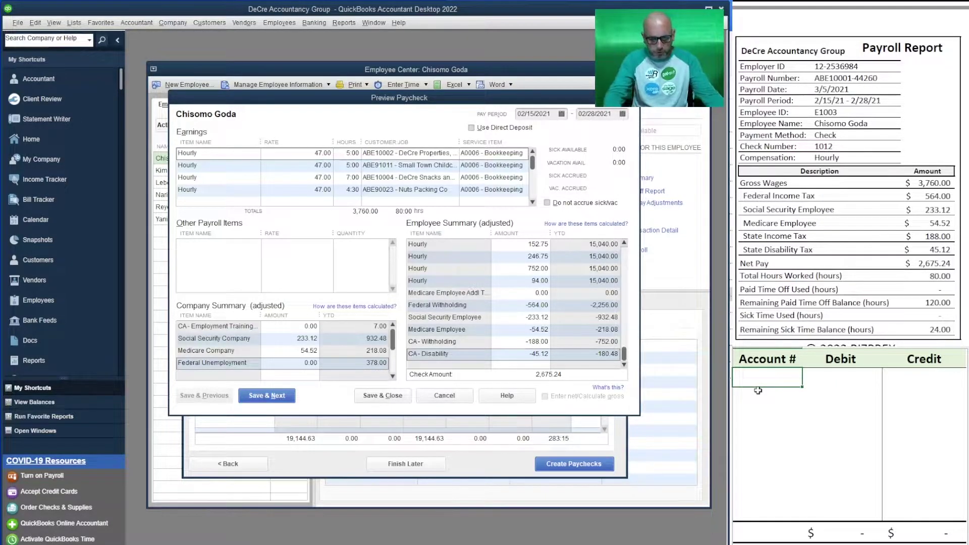
pyautogui.write('66000')
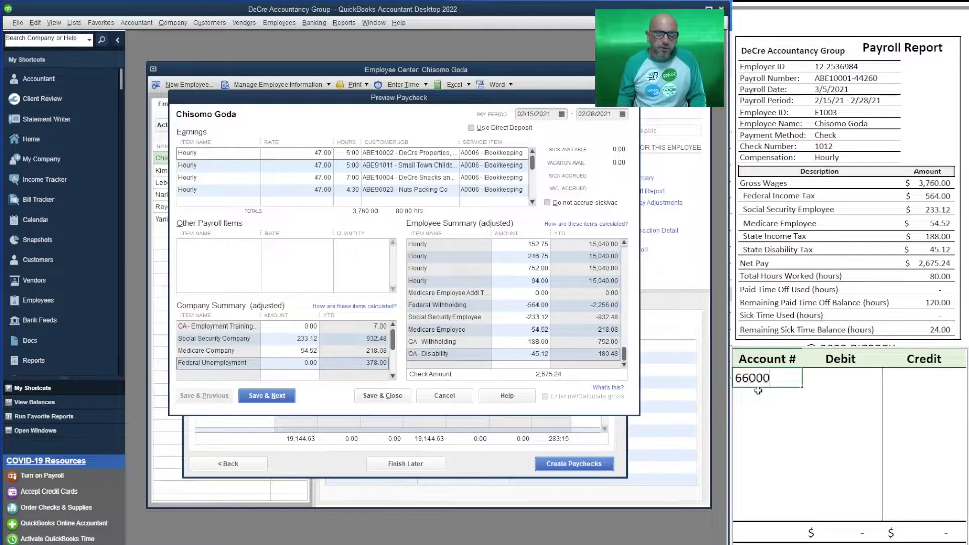
pyautogui.press('Tab')
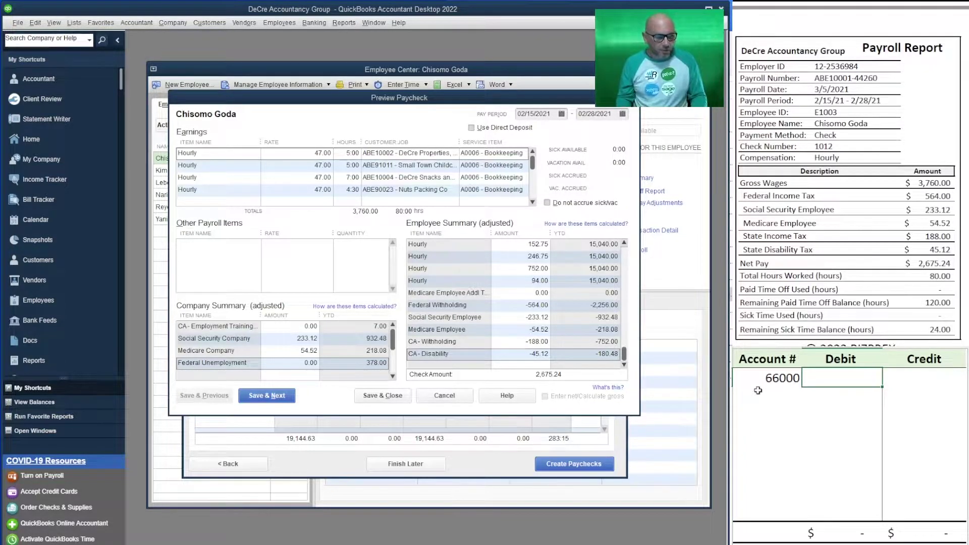
pyautogui.click(758, 390)
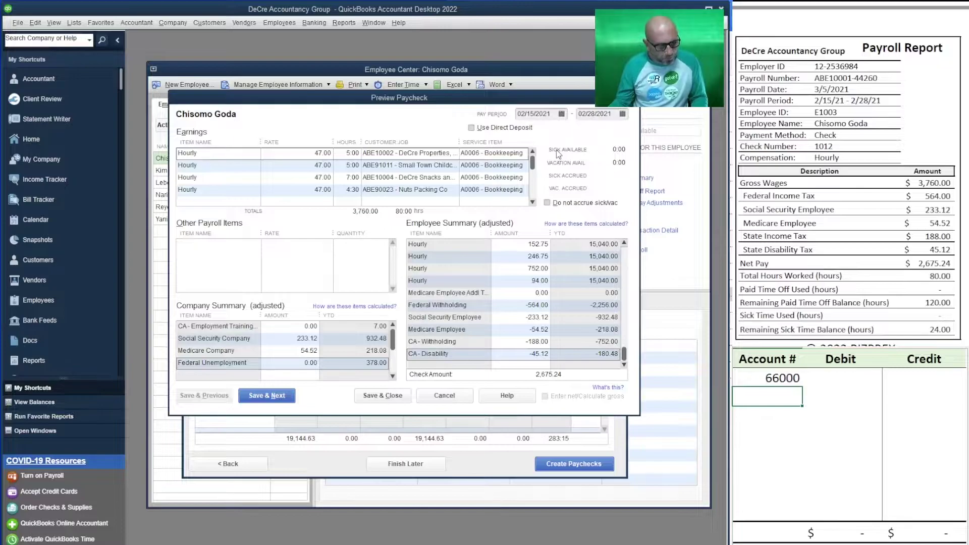
pyautogui.write('10200')
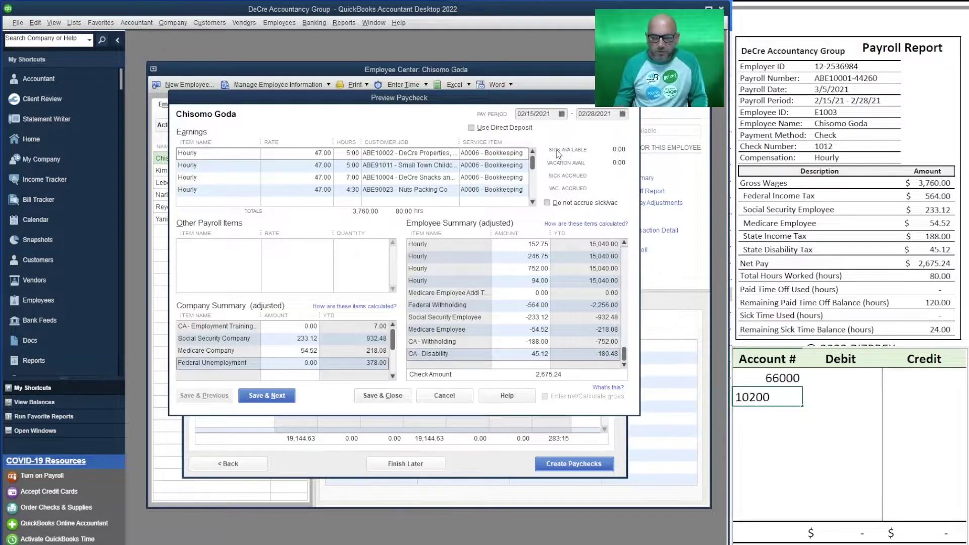
pyautogui.press('Return')
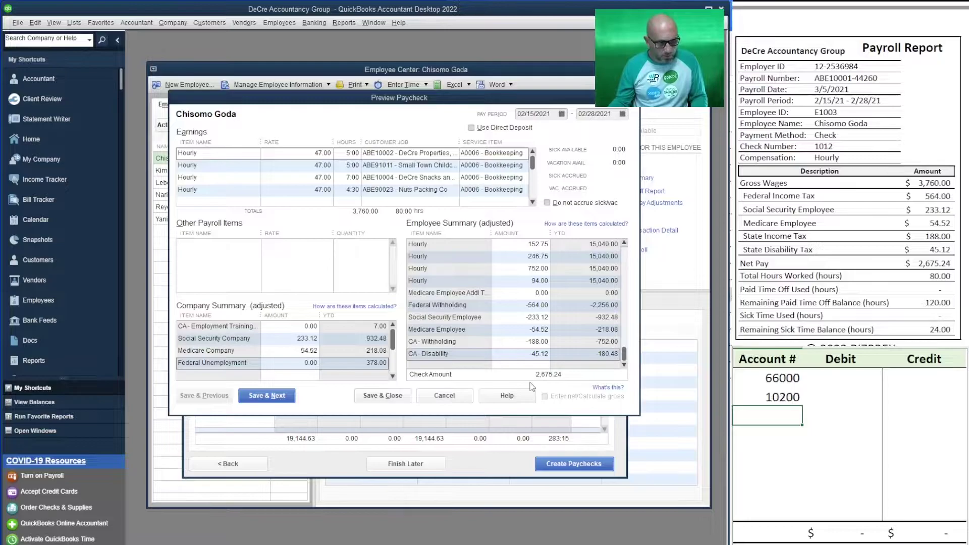
pyautogui.write('2400')
pyautogui.press('Return')
pyautogui.press('Up')
pyautogui.write('24000')
pyautogui.press('Return')
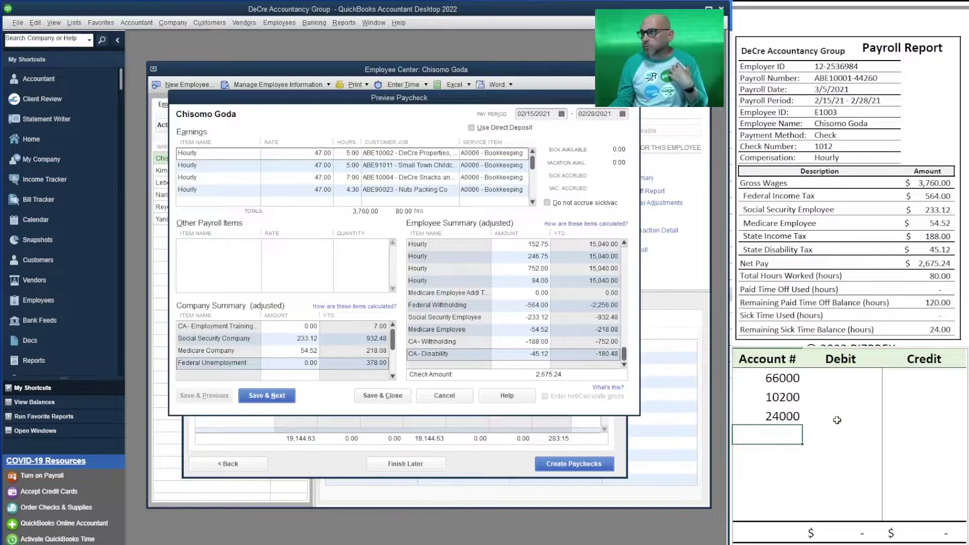
# Enter the gross wages of 3,760 as the debit for the first 66000 row
pyautogui.click(826, 381)
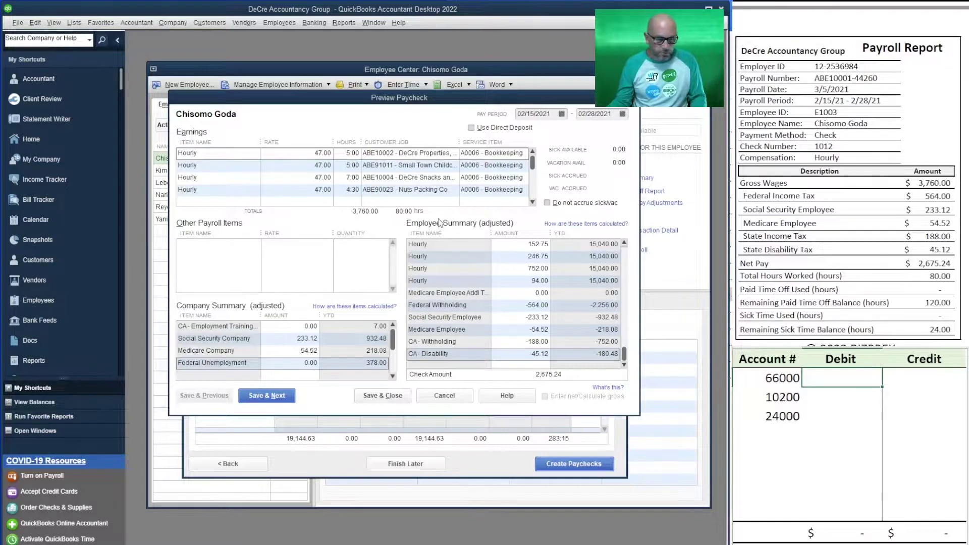
pyautogui.write('3760')
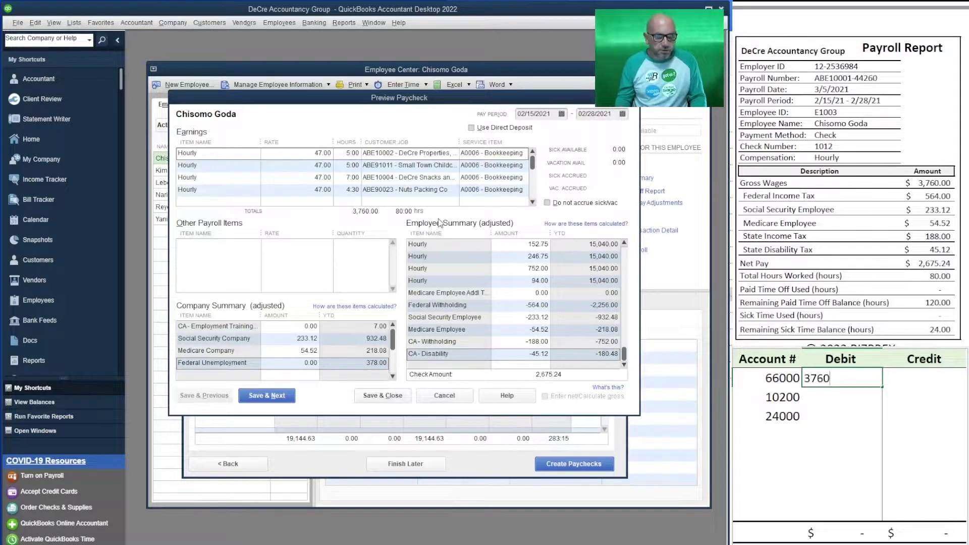
pyautogui.press('Return')
# Add two more rows for ledger account 66000 below account 24000 in the worksheet
pyautogui.press('Left')
pyautogui.press('Down')
pyautogui.press('Down')
pyautogui.write('66000')
pyautogui.press('Tab')
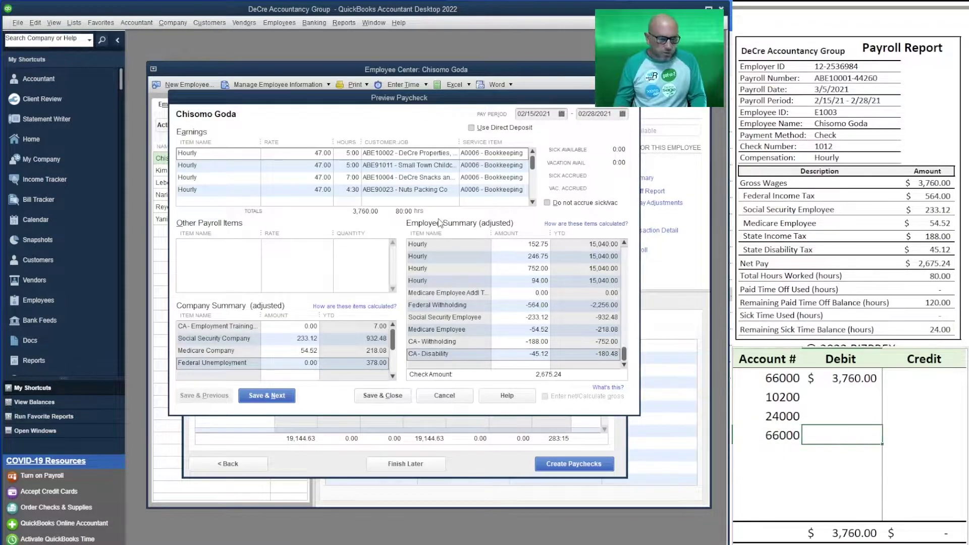
pyautogui.write('=')
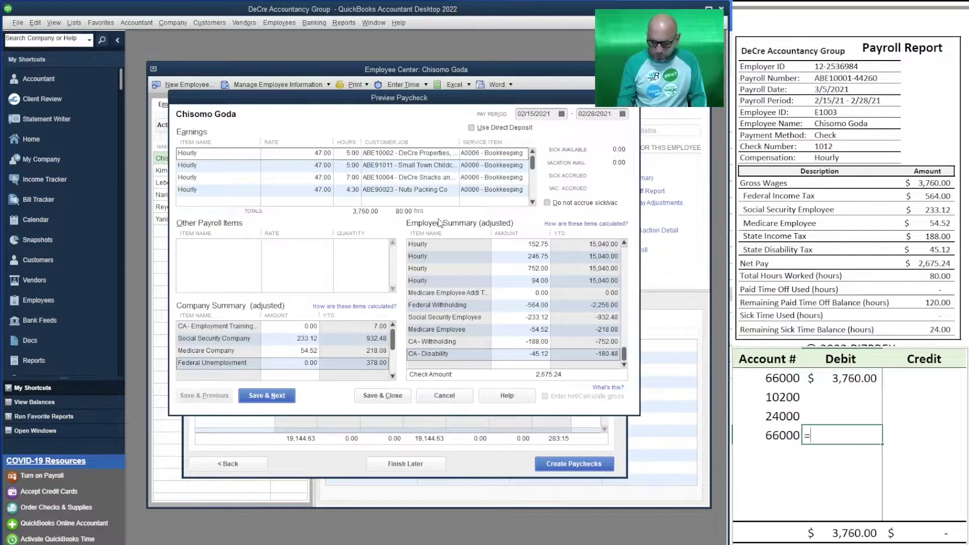
pyautogui.press('Escape')
pyautogui.press('Left')
pyautogui.press('Down')
pyautogui.write('66000')
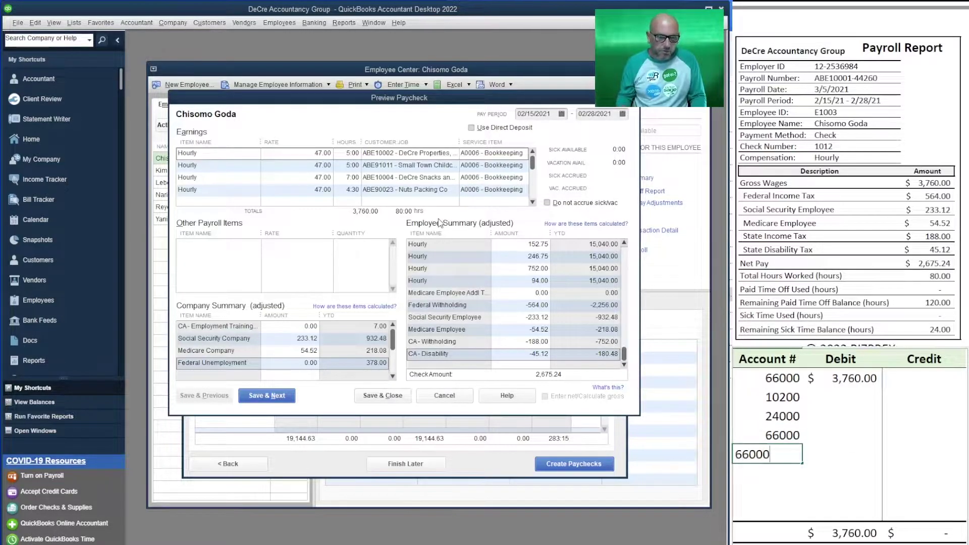
# Enter the employer tax debits for the two added 66000 rows: 233.12 on the upper and 54.52 on the lower
pyautogui.press('Tab')
pyautogui.press('Up')
pyautogui.write('233.12')
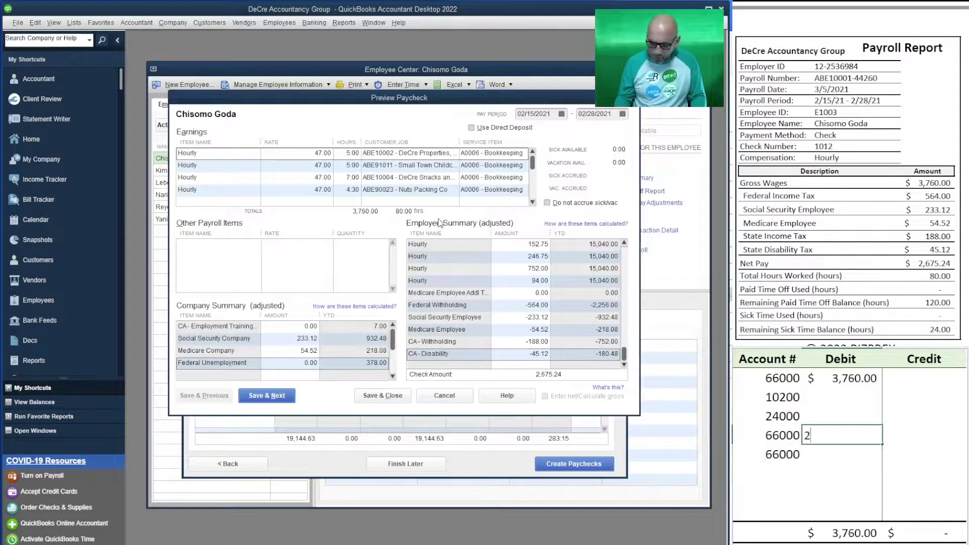
pyautogui.hotkey('ctrl', 'Return')
pyautogui.press('Down')
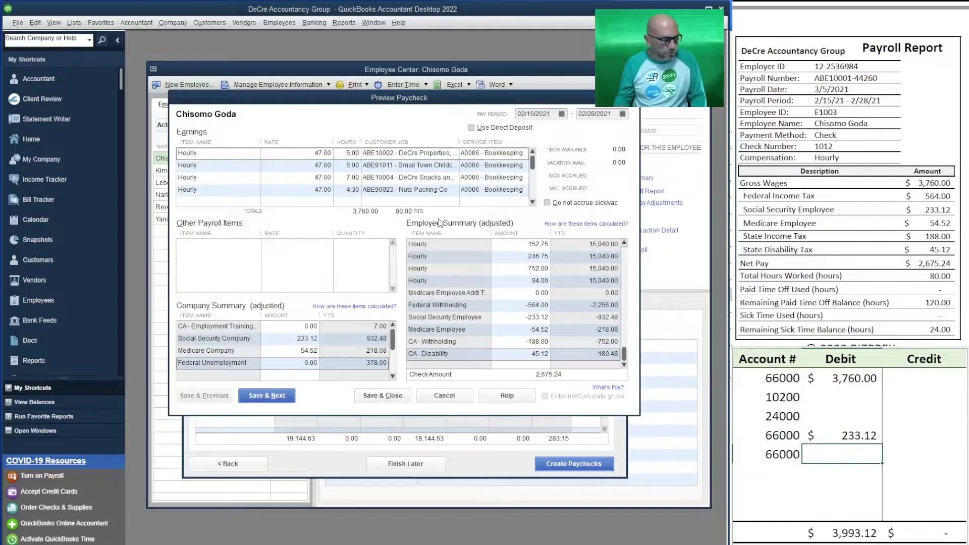
pyautogui.write('54.52')
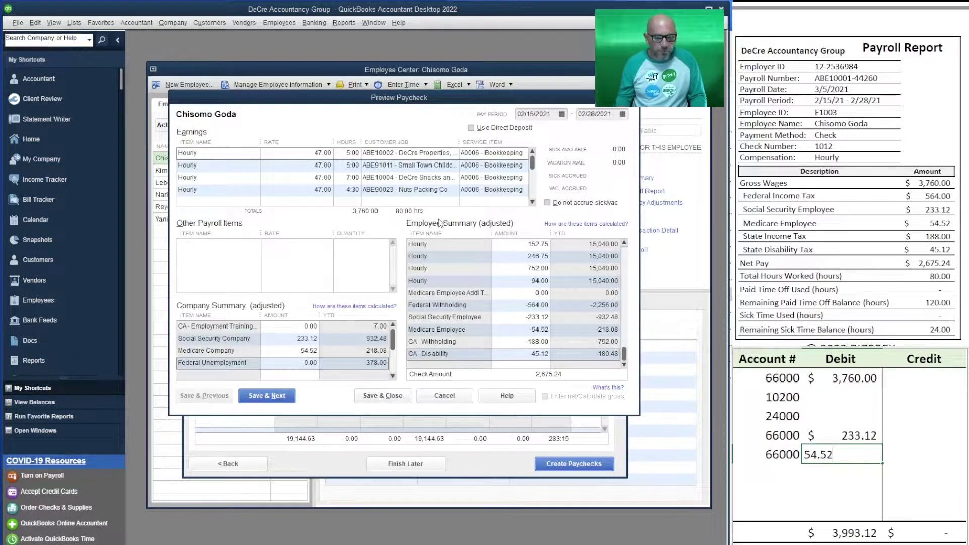
pyautogui.press('Return')
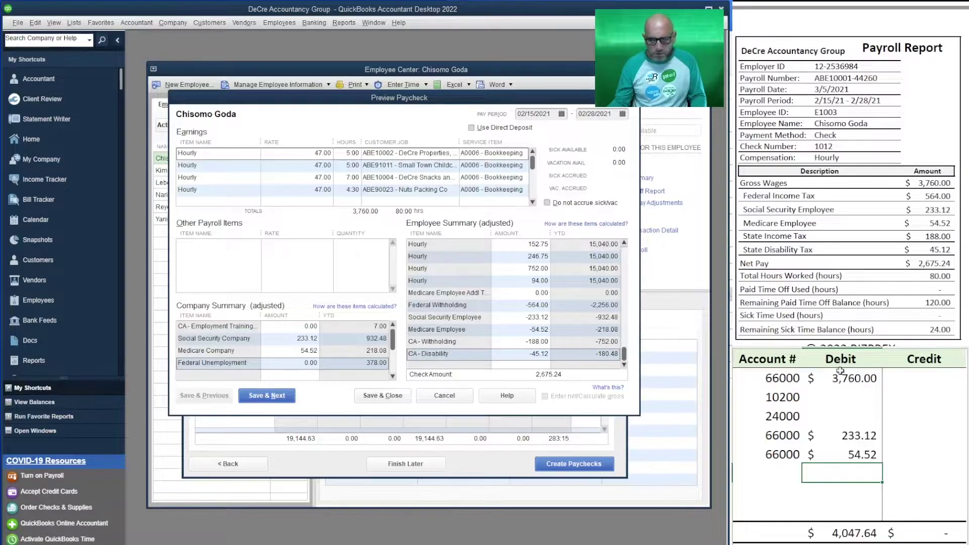
# Enter the net check amount of 2,675.24 as the credit for account 10200
pyautogui.click(908, 398)
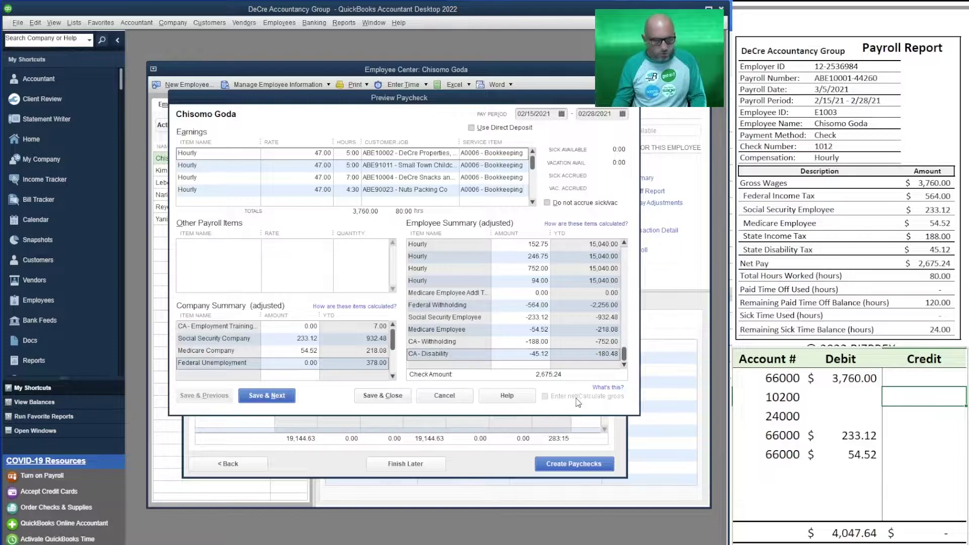
pyautogui.write('2675.24')
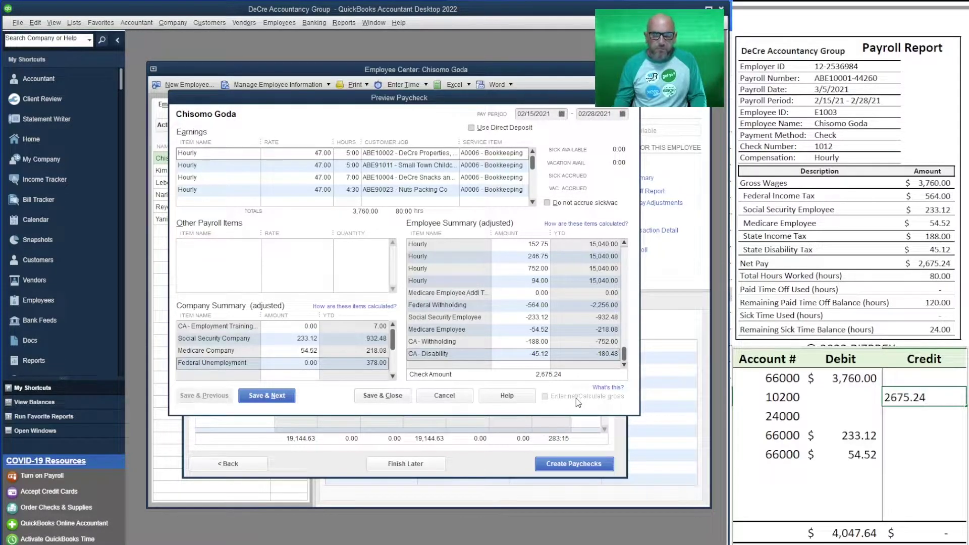
pyautogui.press('Return')
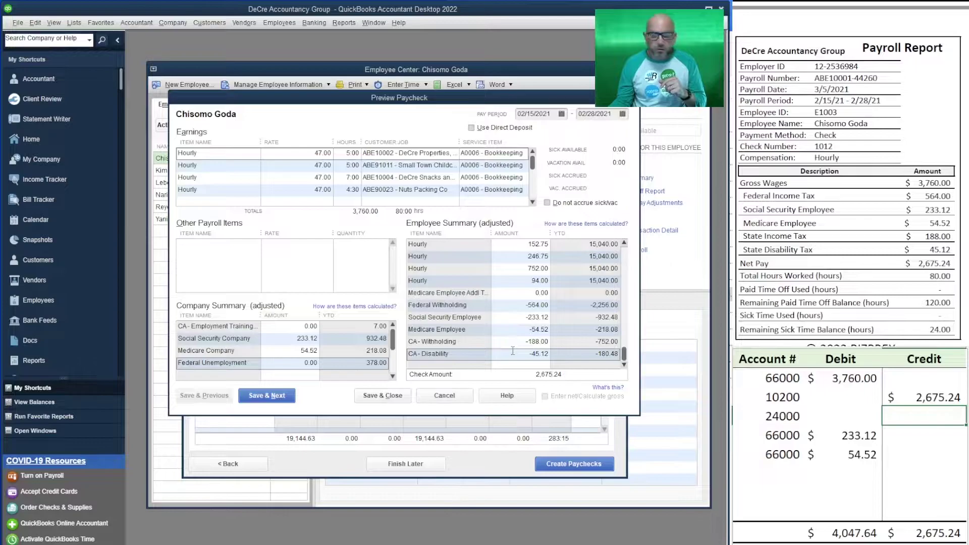
# Credit account 24000 with the sum of all payroll taxes, using the formula =233.12+54.52+564+233.12+54.52+188+45.12
pyautogui.click(860, 422)
pyautogui.write('=')
pyautogui.press('BackSpace')
pyautogui.press('Tab')
pyautogui.write('=')
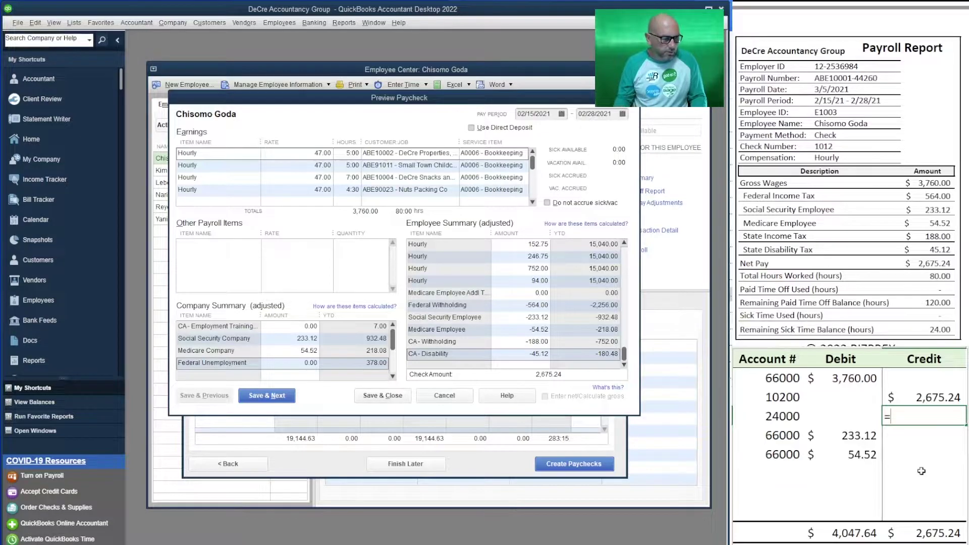
pyautogui.write('233.12')
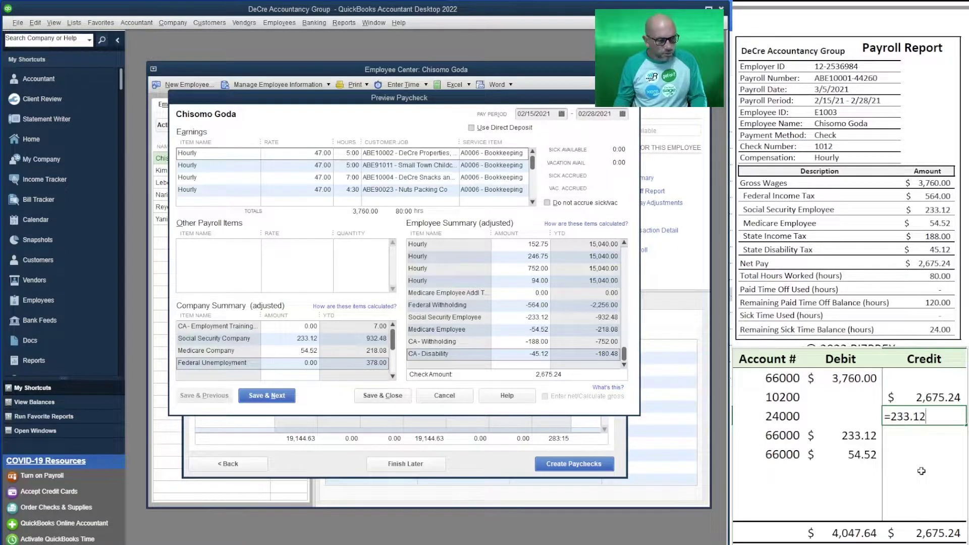
pyautogui.write('+54.')
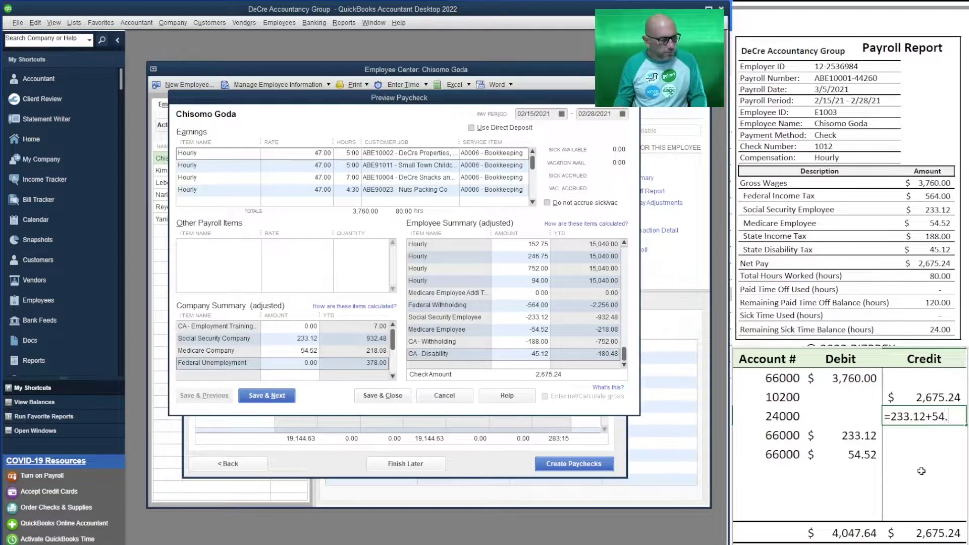
pyautogui.write('52+')
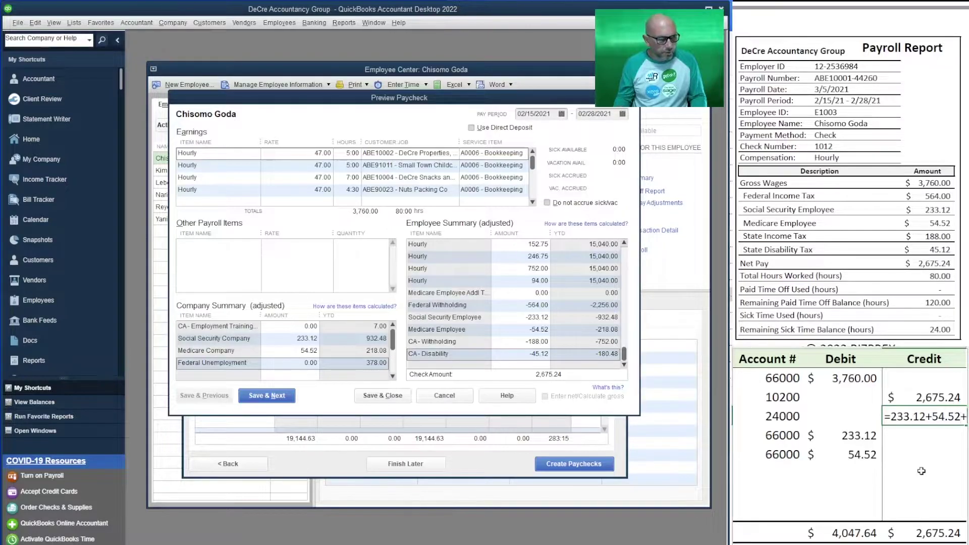
pyautogui.write('564')
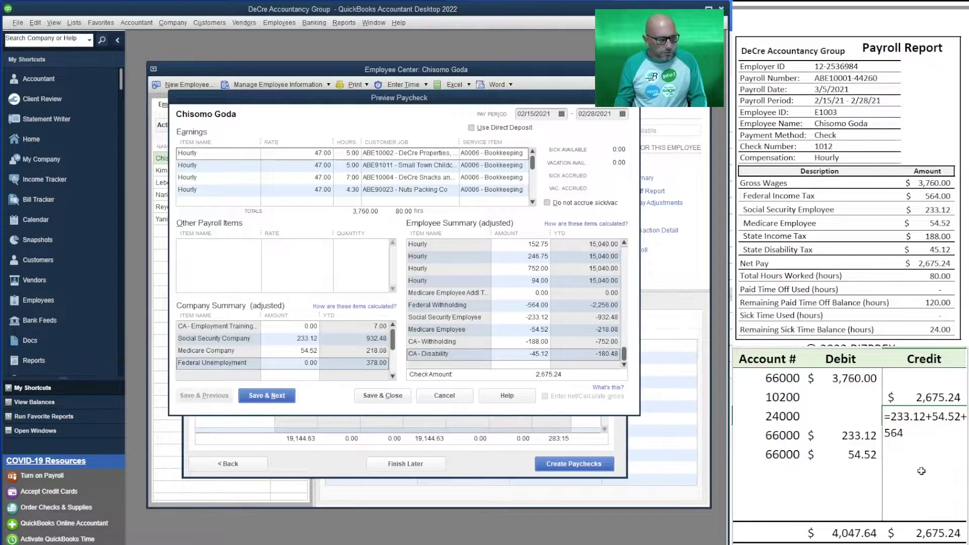
pyautogui.write('+233.12')
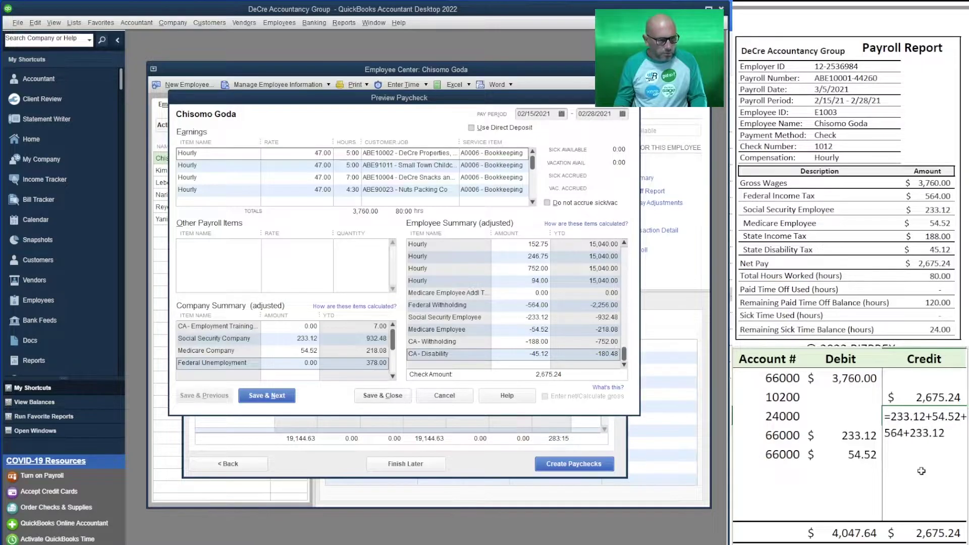
pyautogui.write('+54.52+188+45.12')
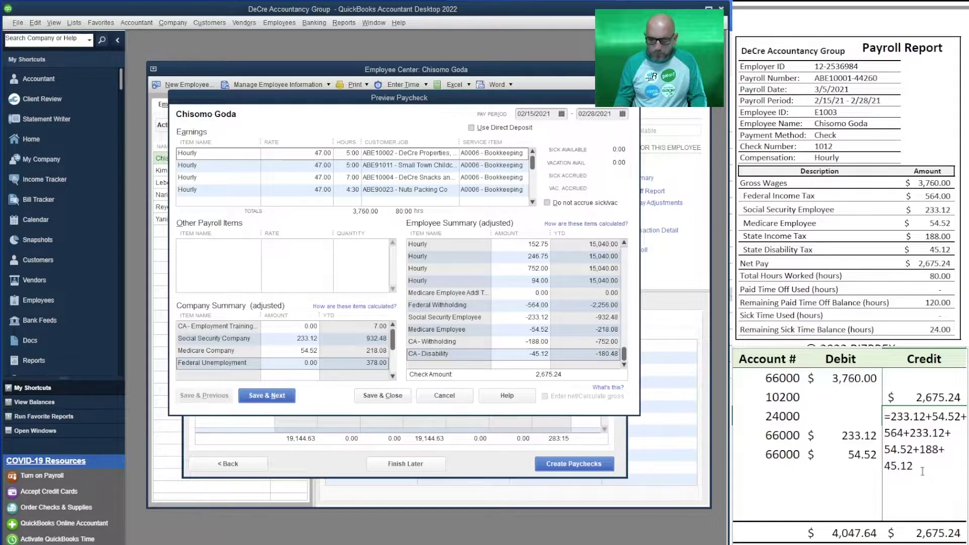
pyautogui.press('Return')
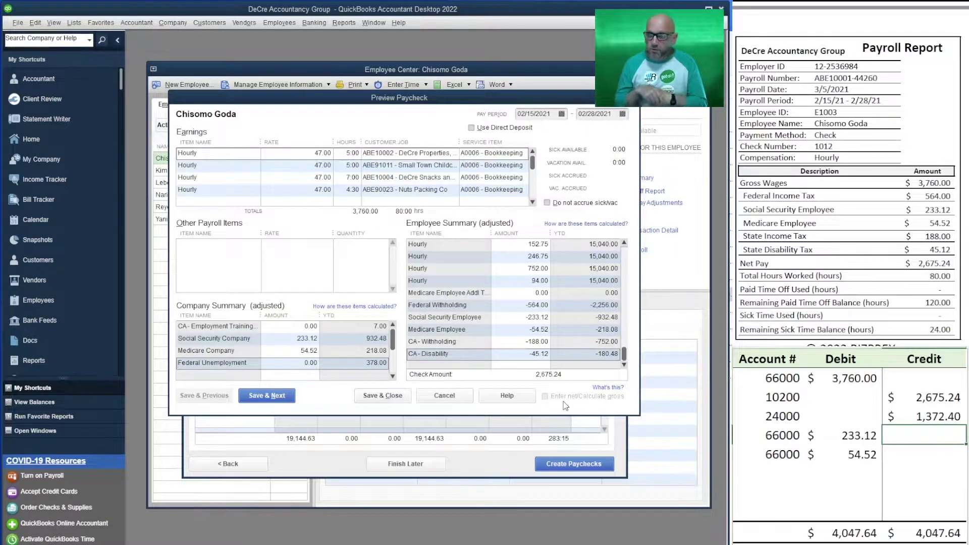
# Save the current paycheck, advance to the next employee's paycheck, and set its Federal Withholding to 1,538.46
pyautogui.click(265, 400)
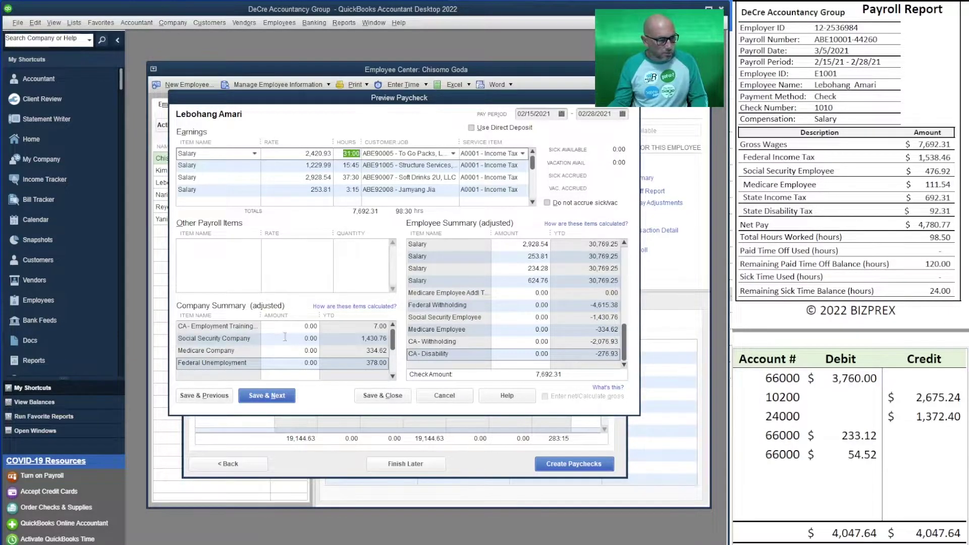
pyautogui.click(527, 317)
pyautogui.click(529, 305)
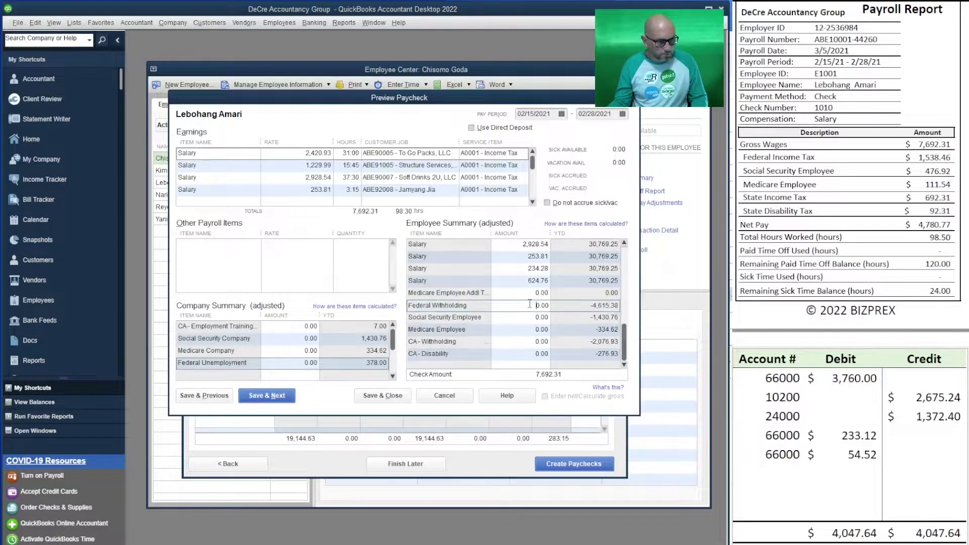
pyautogui.doubleClick(536, 305)
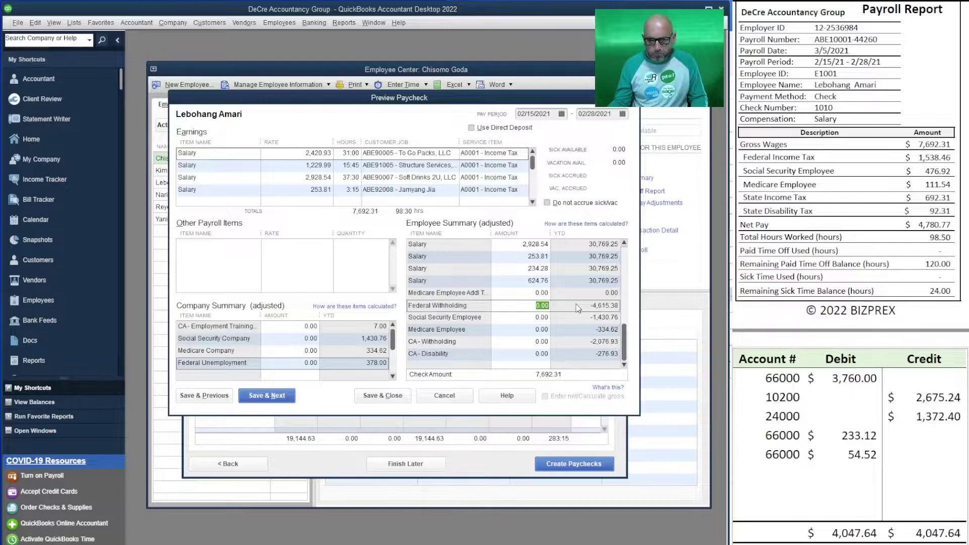
pyautogui.write('153')
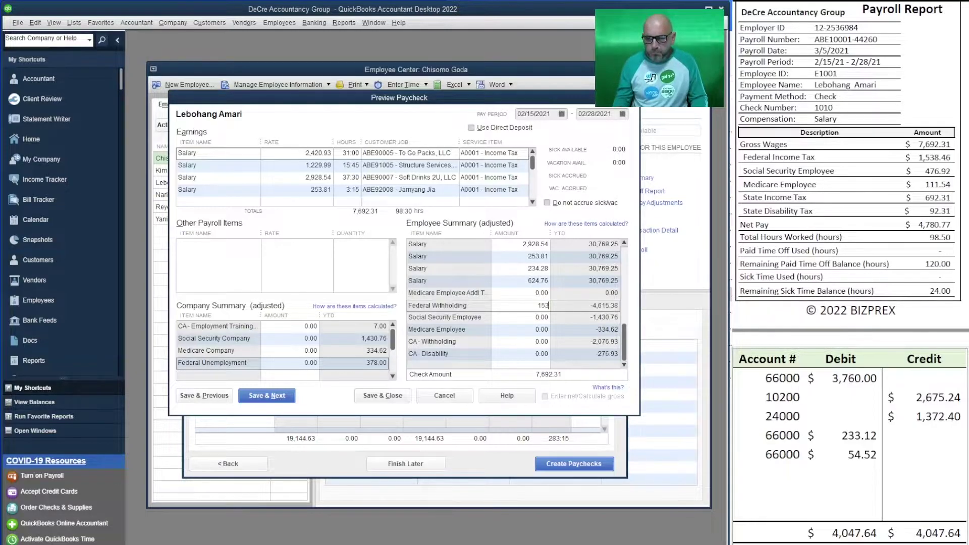
pyautogui.write('8.45')
pyautogui.press('BackSpace')
pyautogui.write('6')
pyautogui.press('Tab')
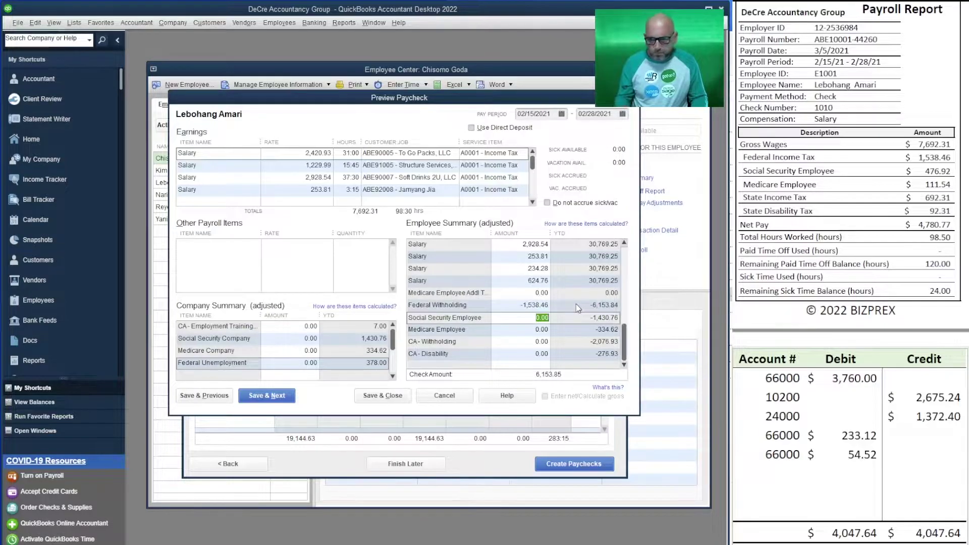
# Set Social Security Employee to 476.92 and Medicare Employee to 111.54 in the employee summary
pyautogui.write('476')
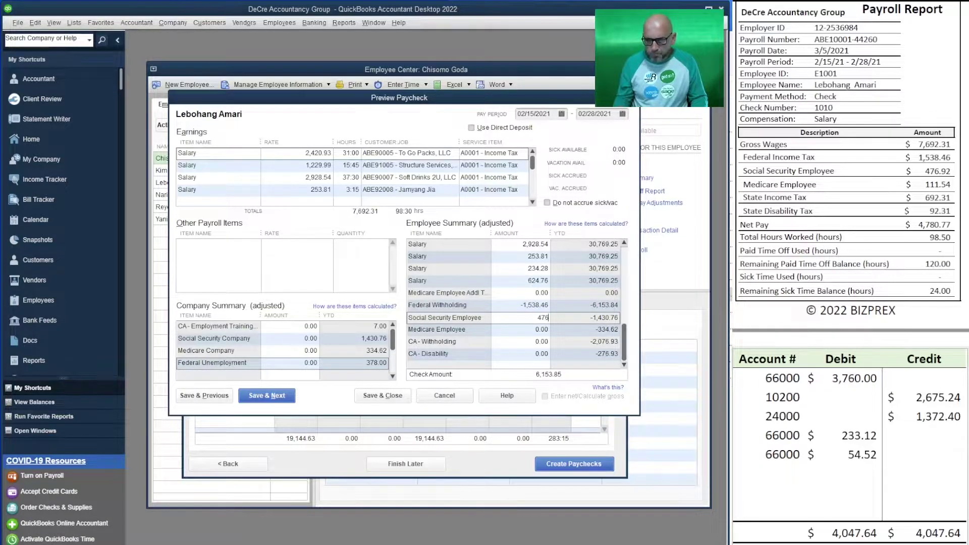
pyautogui.write('.92')
pyautogui.press('Tab')
pyautogui.write('111.54')
pyautogui.press('Tab')
# Set CA - Withholding to 692.31 and CA - Disability to 92.31 in the employee summary
pyautogui.write('6')
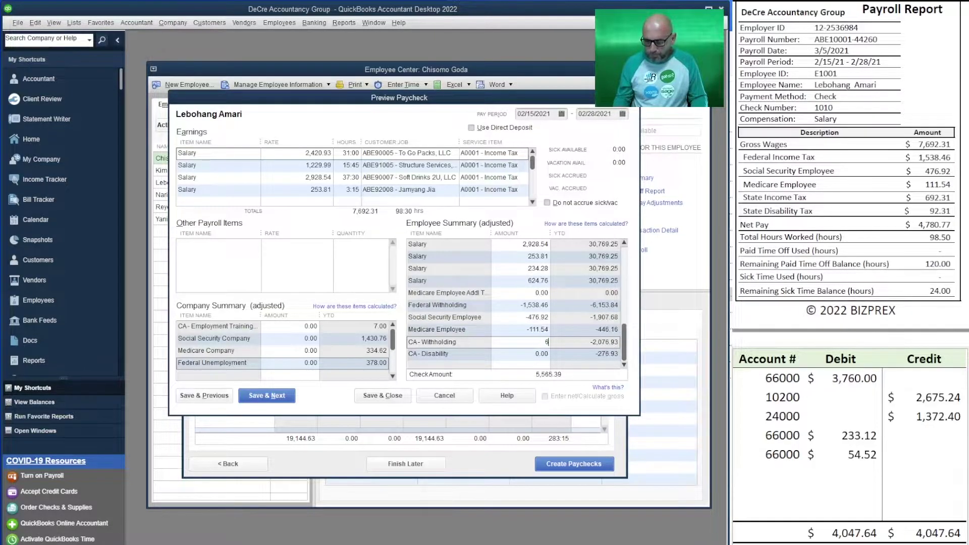
pyautogui.write('92.31')
pyautogui.press('Tab')
pyautogui.write('92.31')
pyautogui.press('Tab')
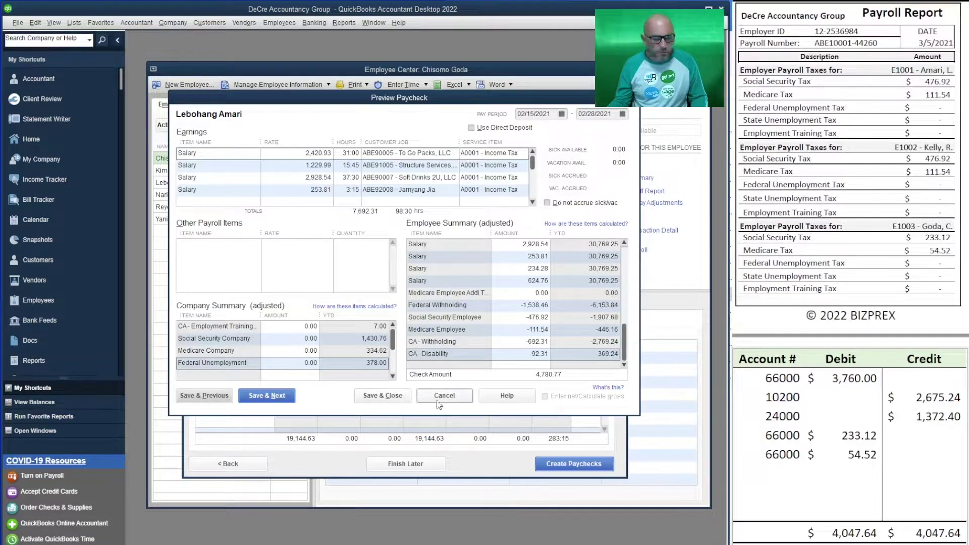
# Enter the employer taxes in the company summary: Social Security Company 476.92 and Medicare Company 111.54
pyautogui.click(293, 342)
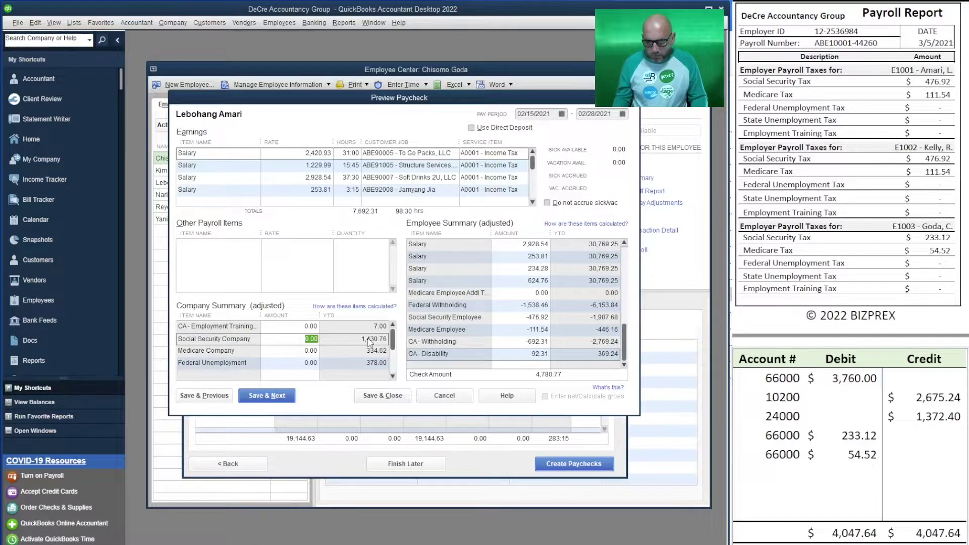
pyautogui.write('476.92')
pyautogui.press('Tab')
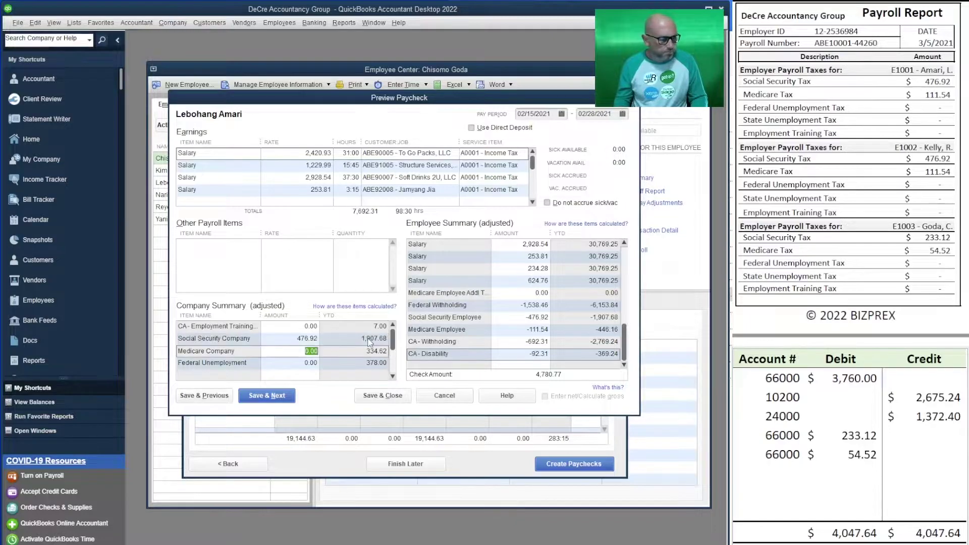
pyautogui.write('111.54')
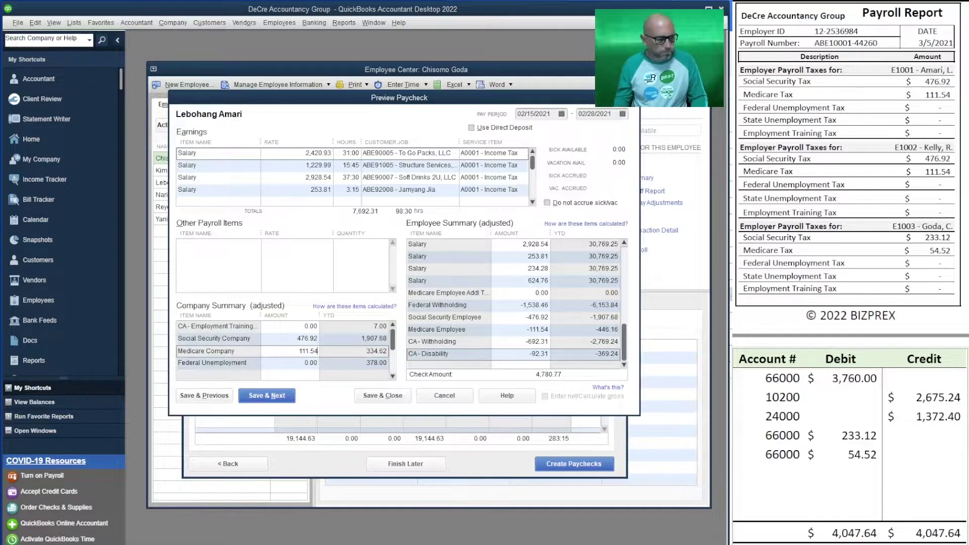
pyautogui.press('Tab')
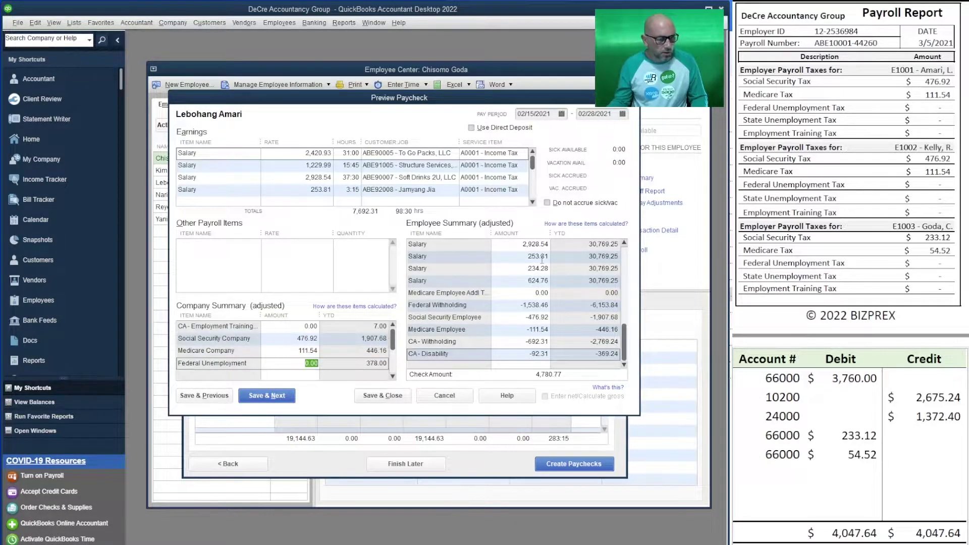
# Update the worksheet's first 66000 debit to the gross wages of 7,692.31 and the 10200 credit to the net pay of 4,780.77
pyautogui.click(854, 378)
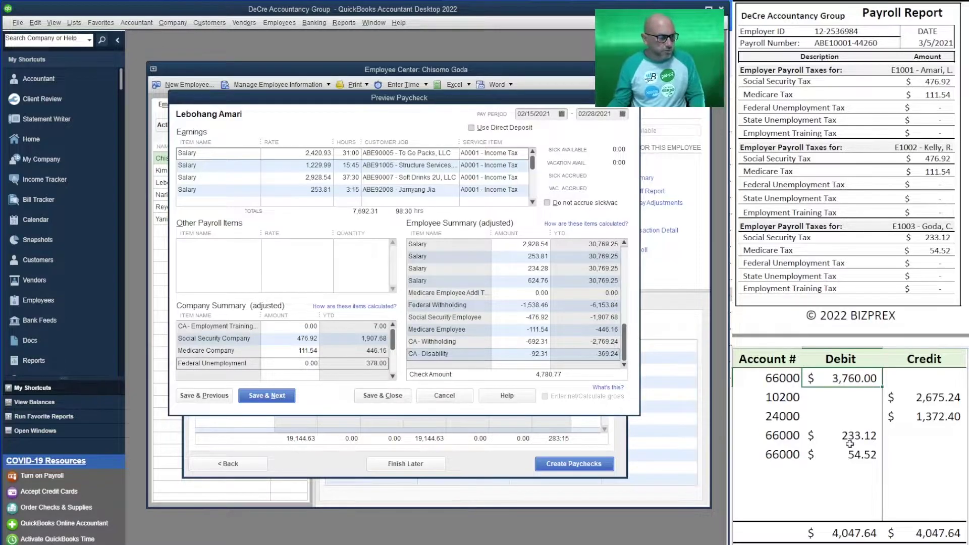
pyautogui.write('7692.31')
pyautogui.press('Return')
pyautogui.press('Tab')
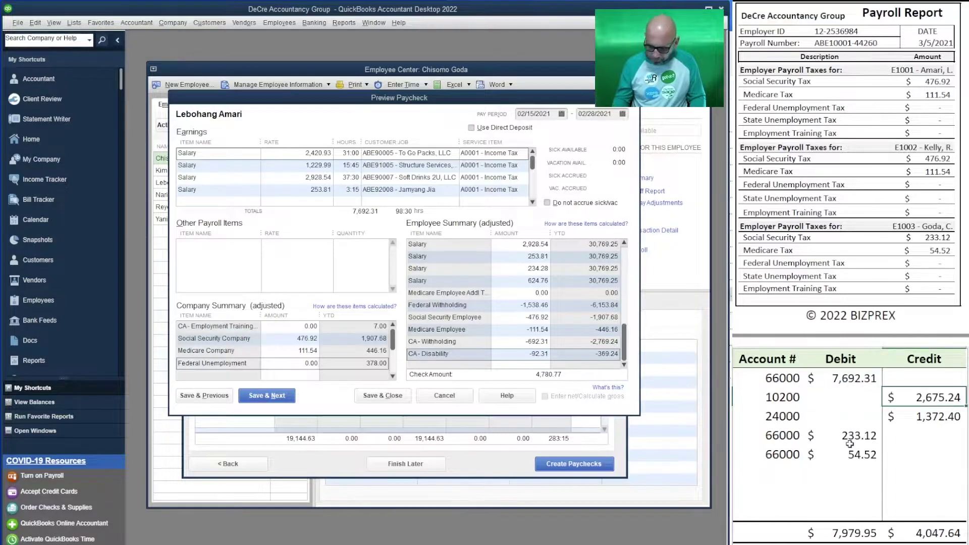
pyautogui.write('4780.77')
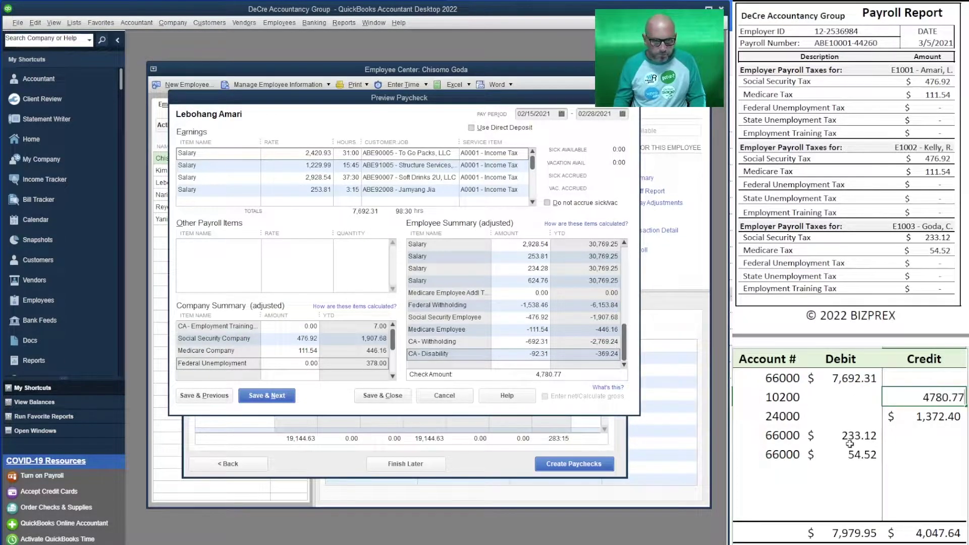
pyautogui.press('Return')
# Update the employer tax debits in the two lower 66000 rows to 476.92 and 111.54
pyautogui.press('Left')
pyautogui.press('Down')
pyautogui.write('47')
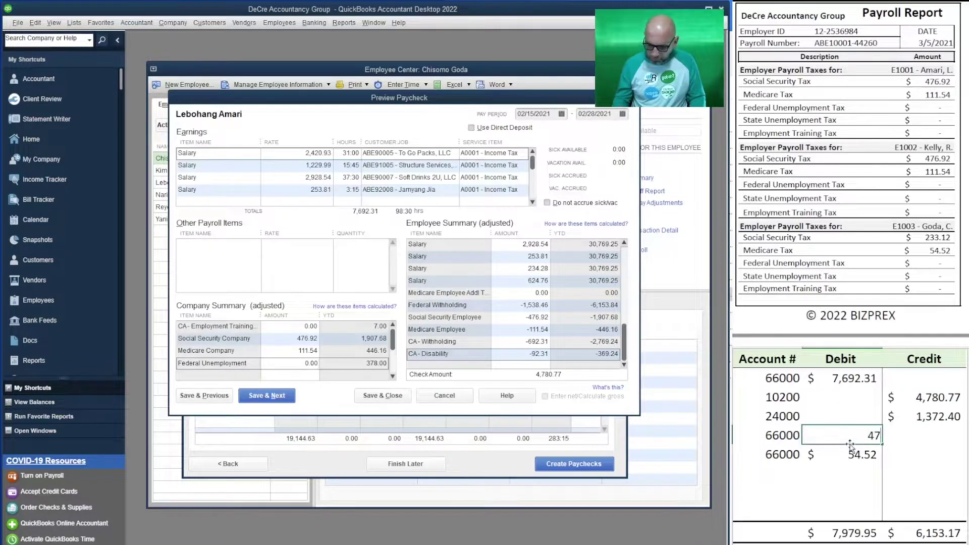
pyautogui.write('6.92')
pyautogui.press('Return')
pyautogui.write('111.54')
pyautogui.press('Tab')
# Credit account 24000 with the sum of this paycheck's taxes, using the formula =476.92+111.54+1538.46+476.92+111.54+692.31+92.31
pyautogui.press('Up')
pyautogui.press('Up')
pyautogui.press('Up')
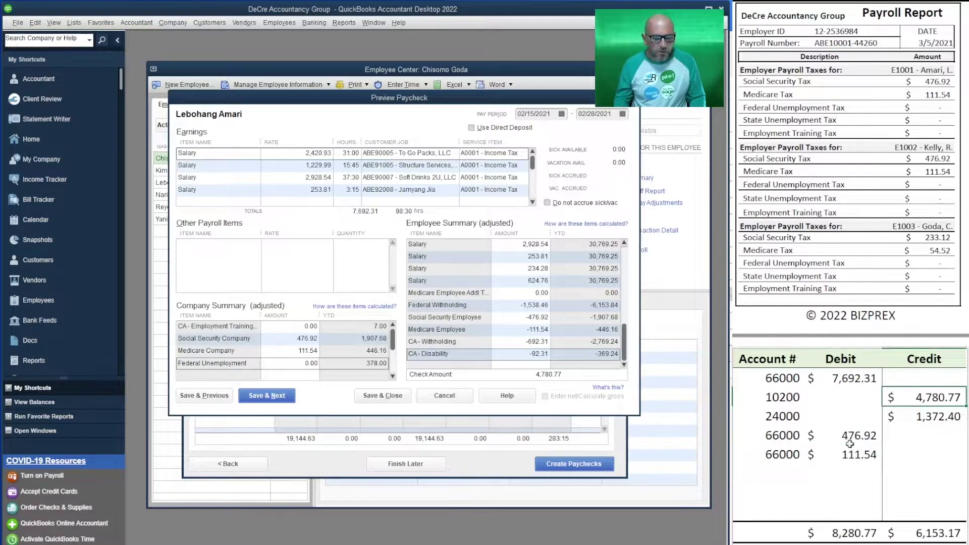
pyautogui.press('Down')
pyautogui.write('=')
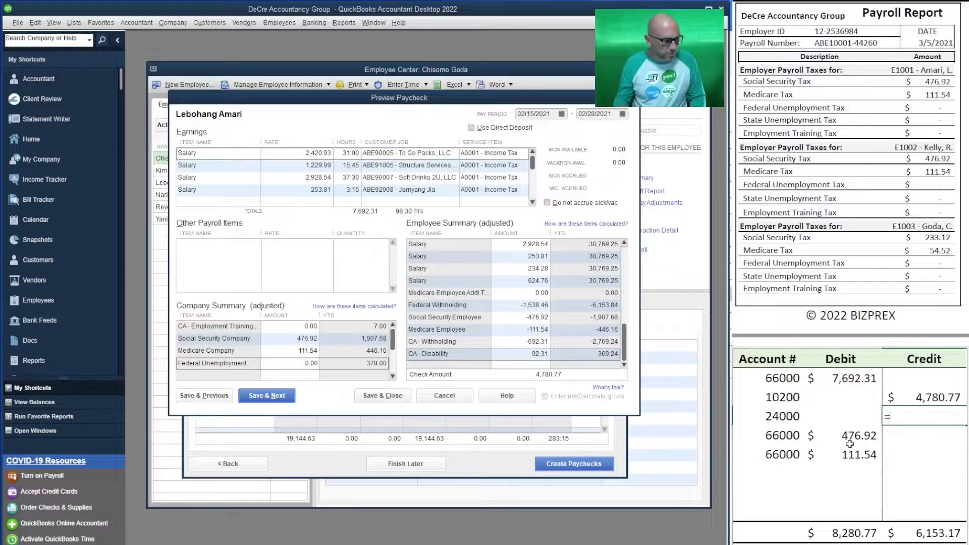
pyautogui.write('476')
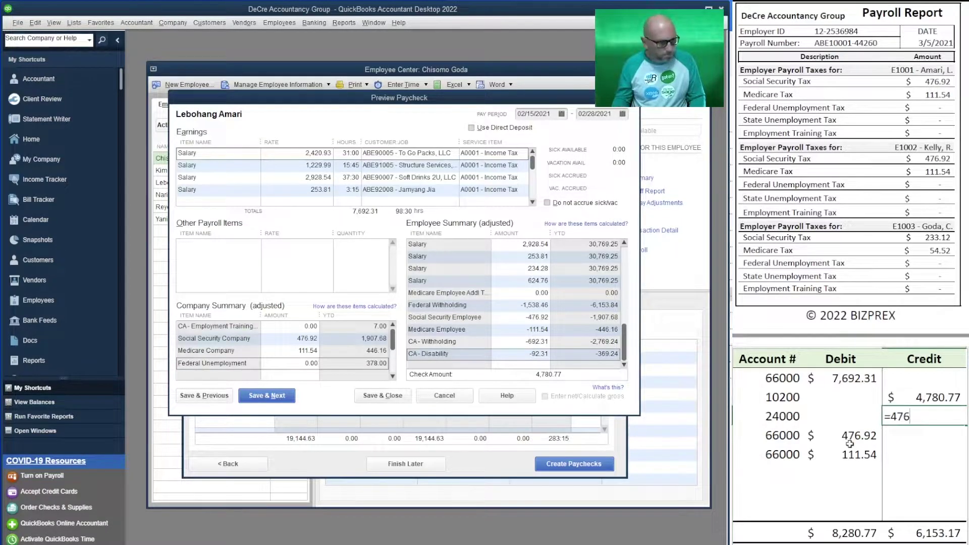
pyautogui.write('.')
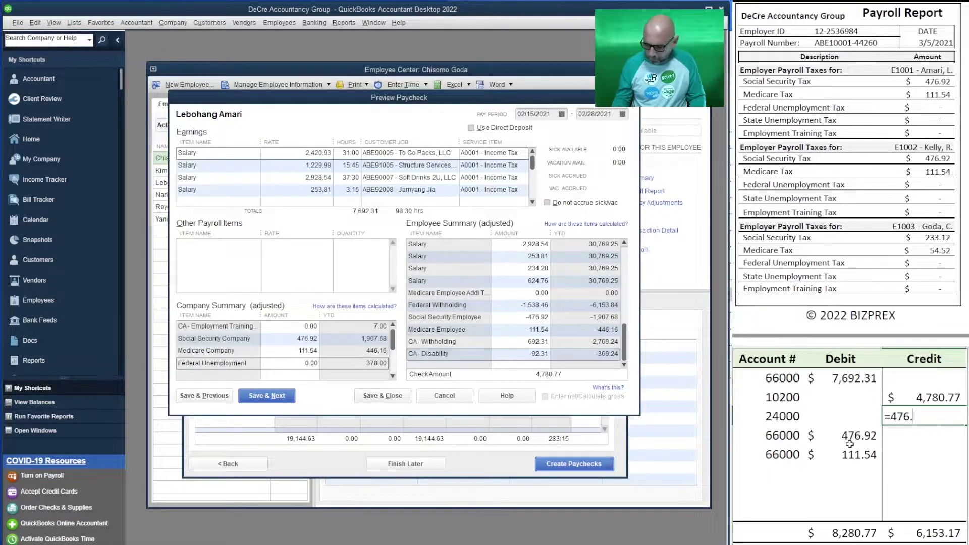
pyautogui.write('92+11')
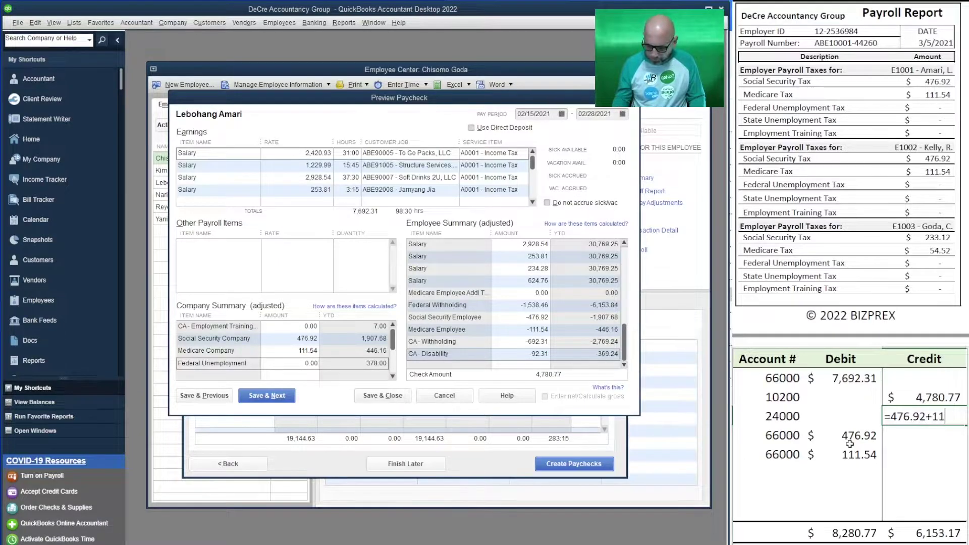
pyautogui.write('1.54+')
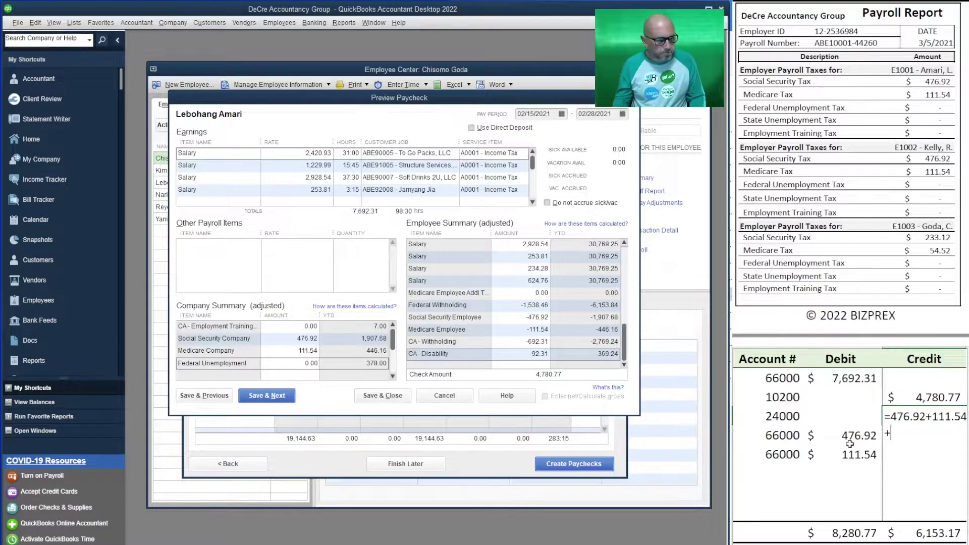
pyautogui.write('153')
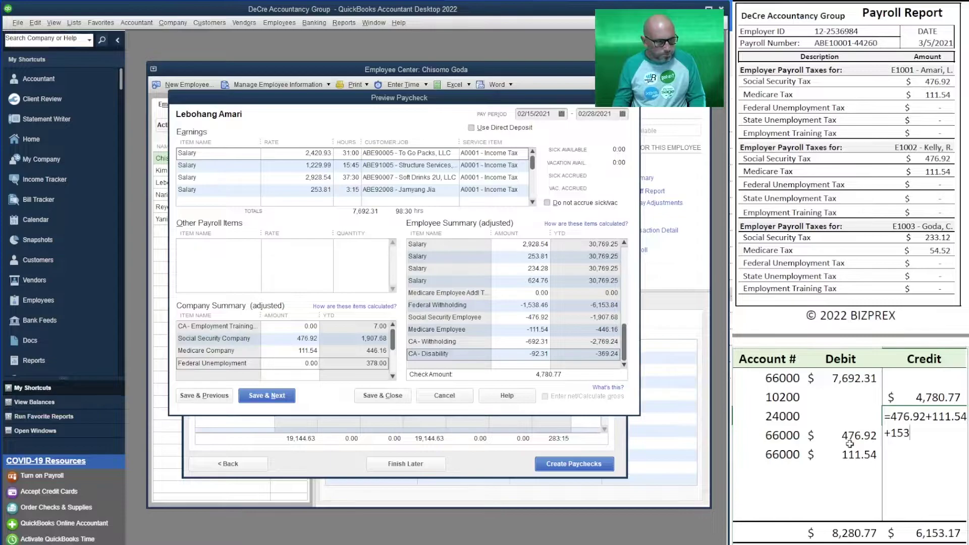
pyautogui.write('8.46+476.')
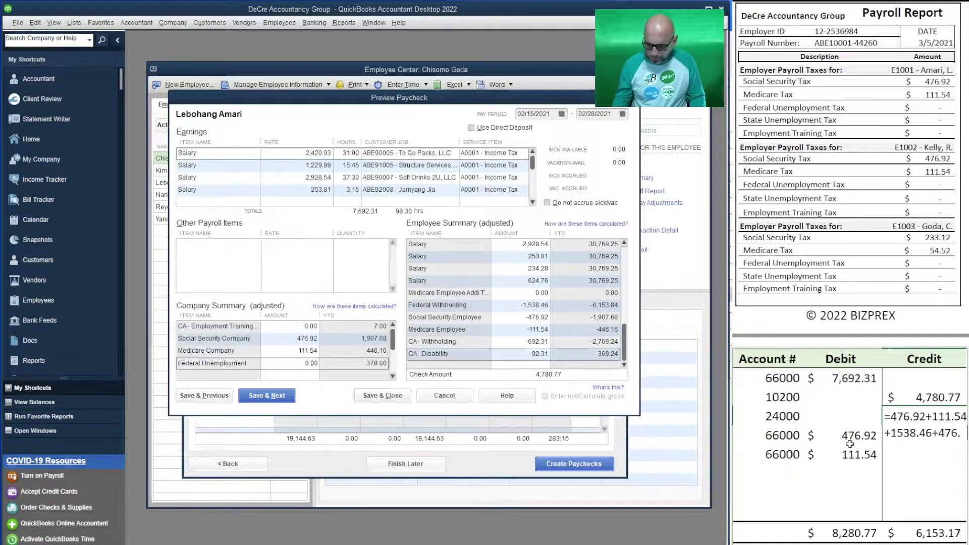
pyautogui.write('92+111.54+6')
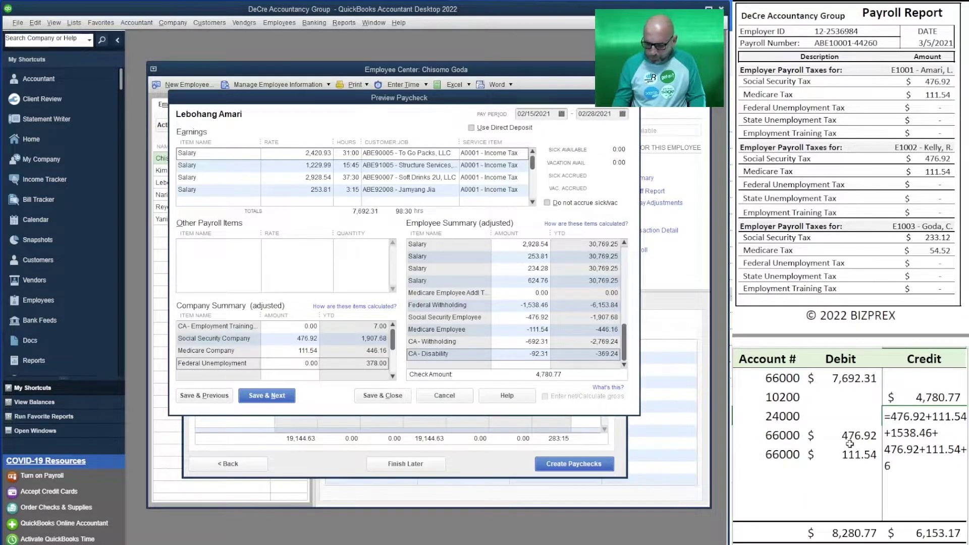
pyautogui.write('92.31')
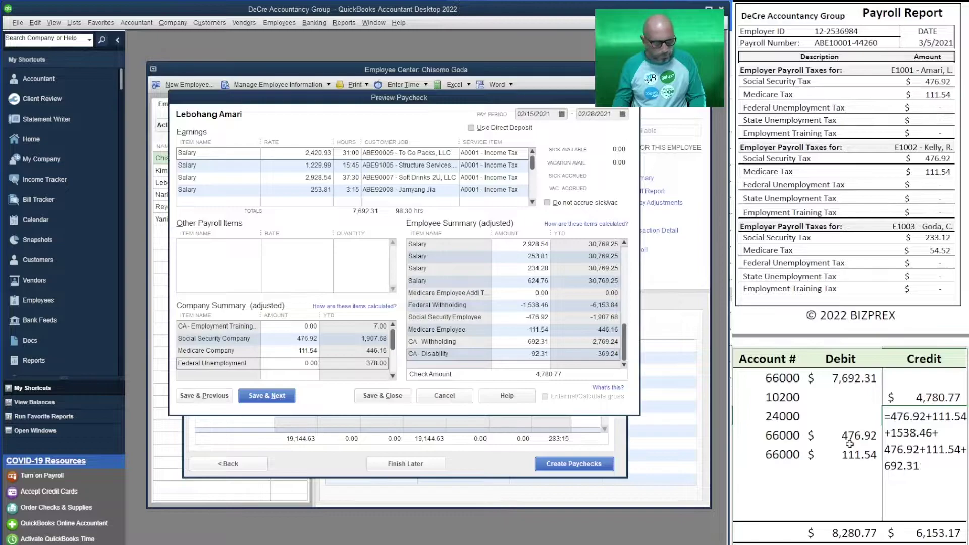
pyautogui.write('+')
pyautogui.write('92.31')
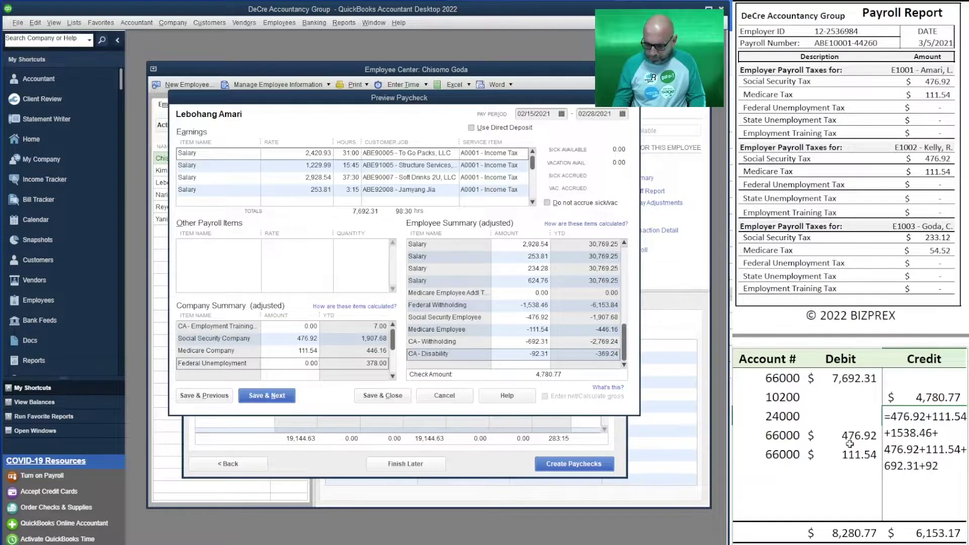
pyautogui.press('Return')
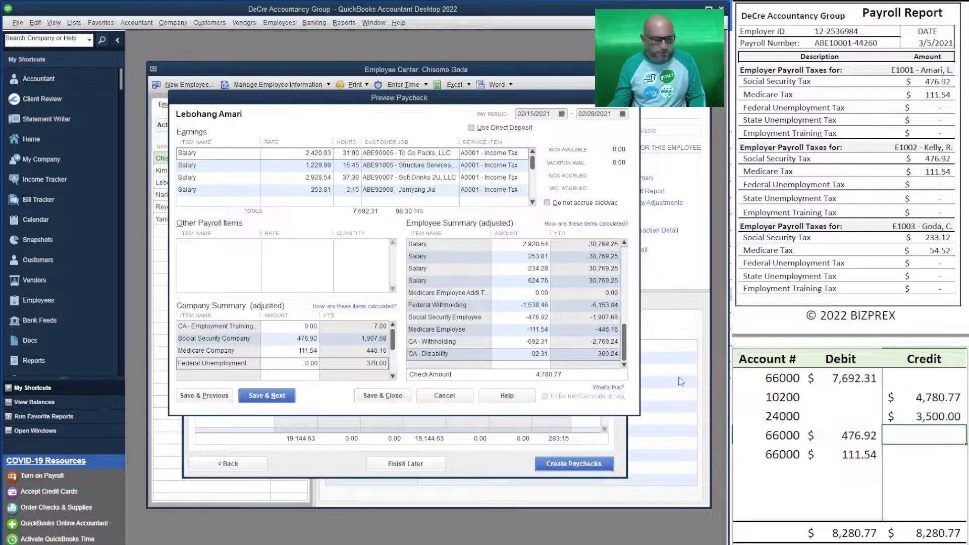
# Save the paycheck, advance to the last employee's, and add the payroll item Reported Cash Tips (offset) with a rate of -0.01
pyautogui.click(257, 395)
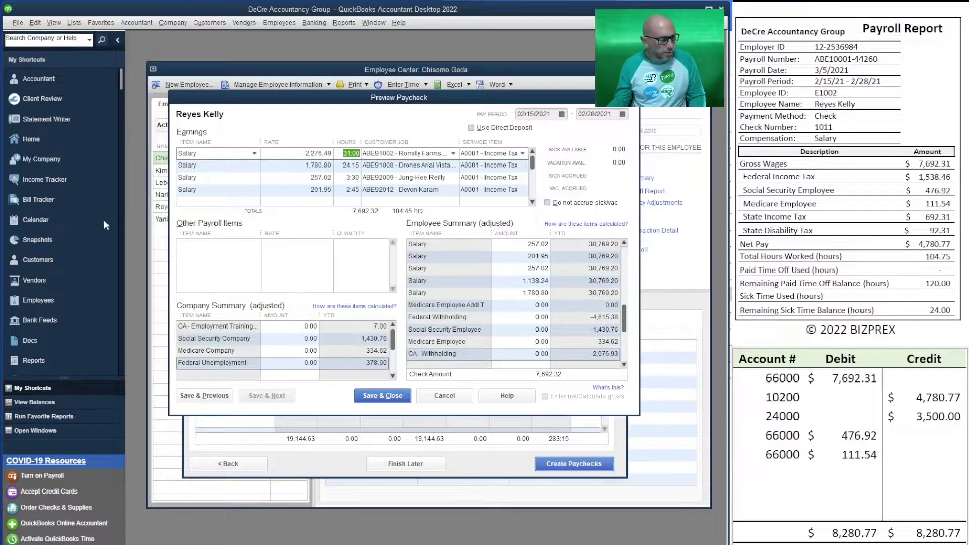
pyautogui.click(260, 246)
pyautogui.click(256, 245)
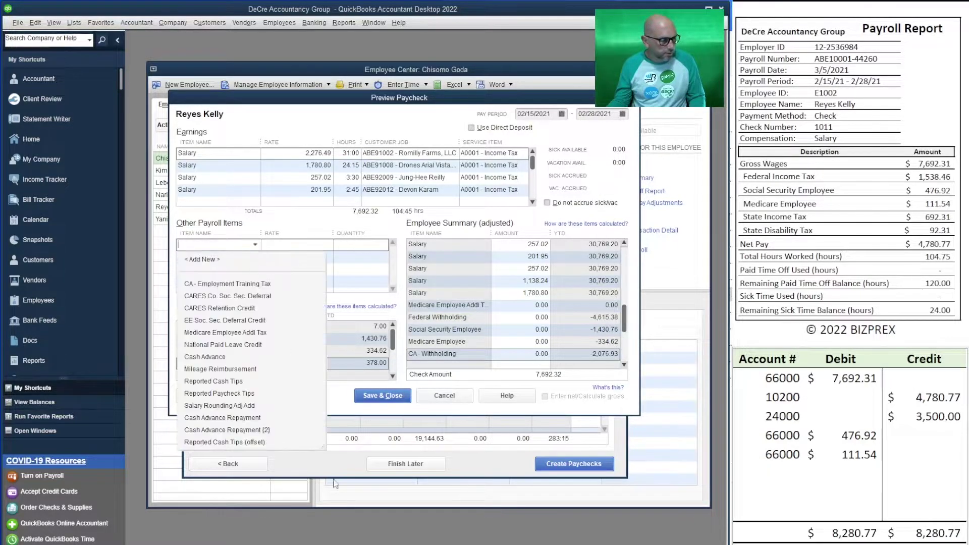
pyautogui.click(262, 442)
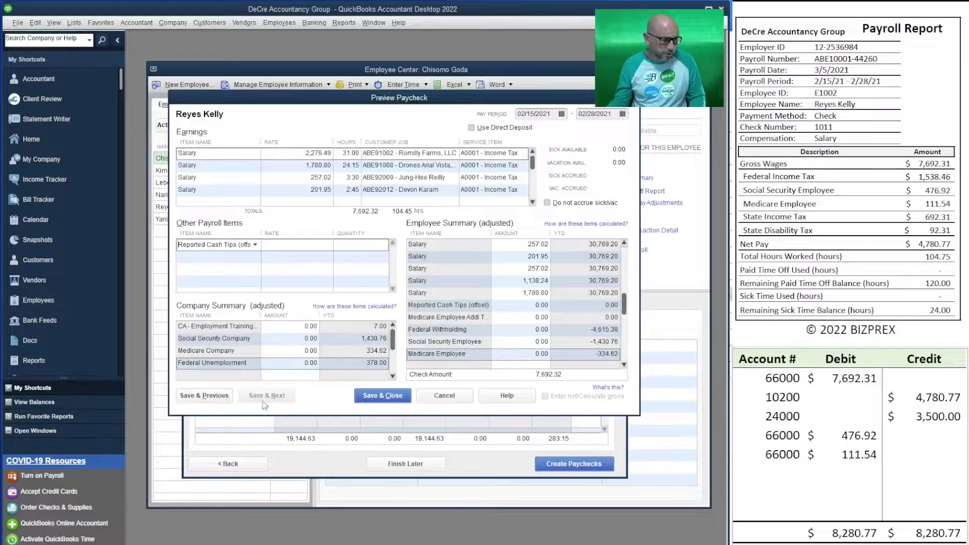
pyautogui.click(305, 246)
pyautogui.write('0.')
pyautogui.write('-0.01')
pyautogui.press('Tab')
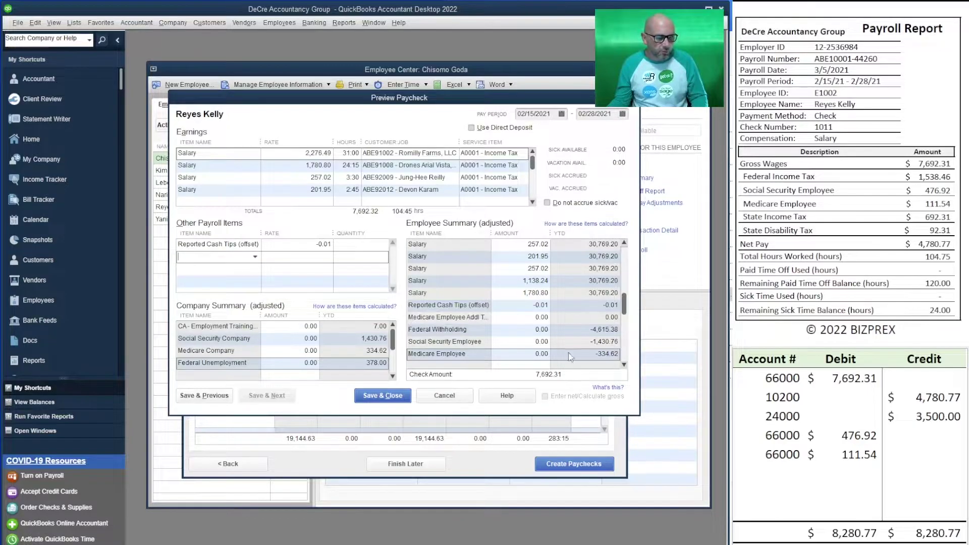
# Set the paycheck's Federal Withholding to 1,538.46, Social Security Employee to 476.92 and Medicare Employee to 111.54
pyautogui.click(529, 318)
pyautogui.press('Tab')
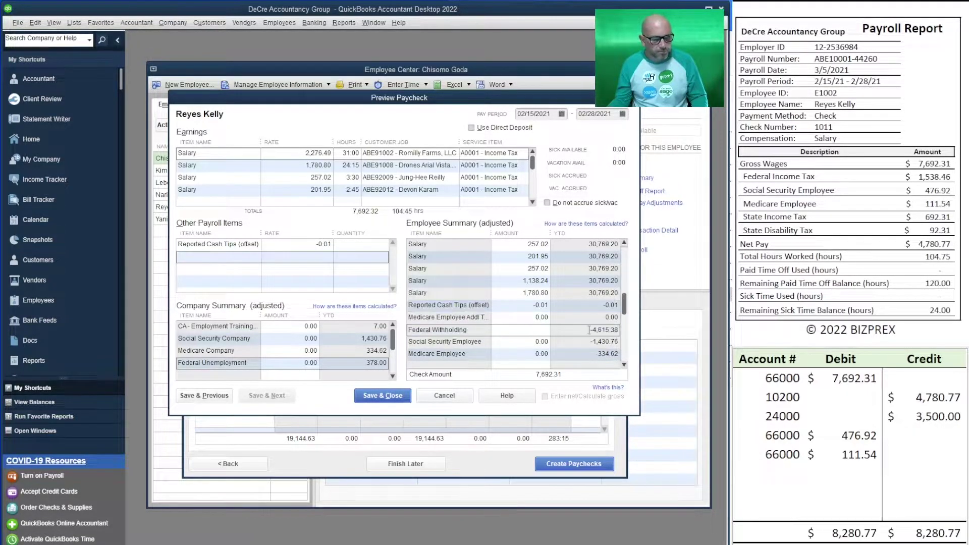
pyautogui.write('1')
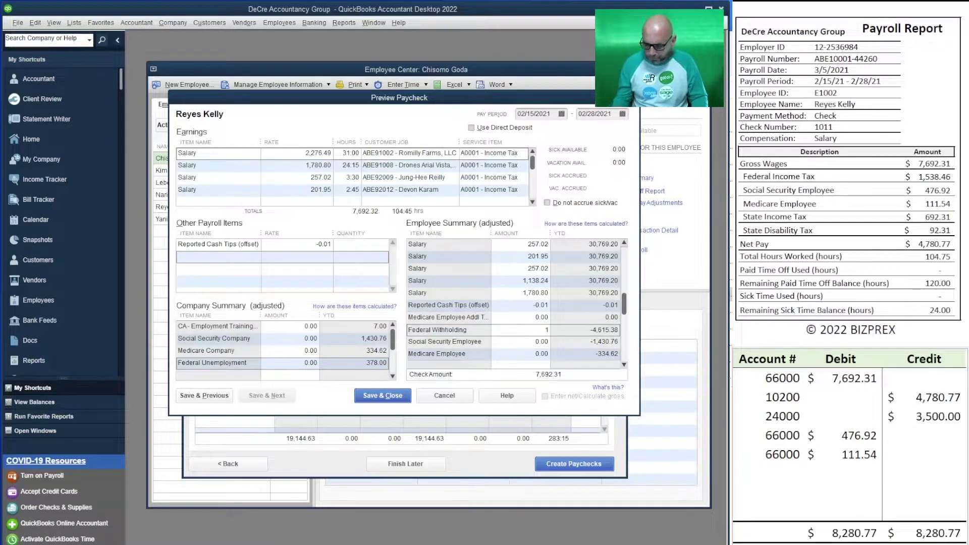
pyautogui.write(',538.46')
pyautogui.press('Tab')
pyautogui.write('4')
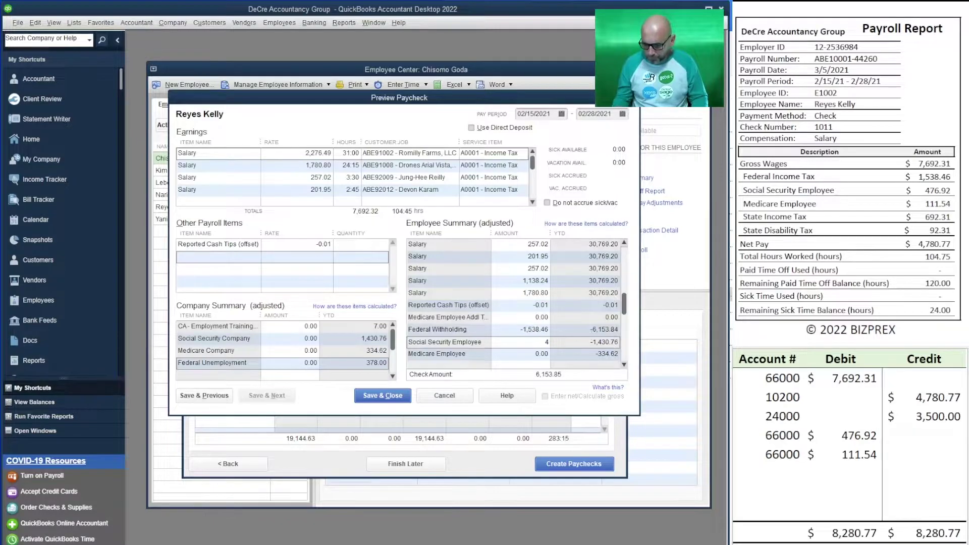
pyautogui.write('76.92')
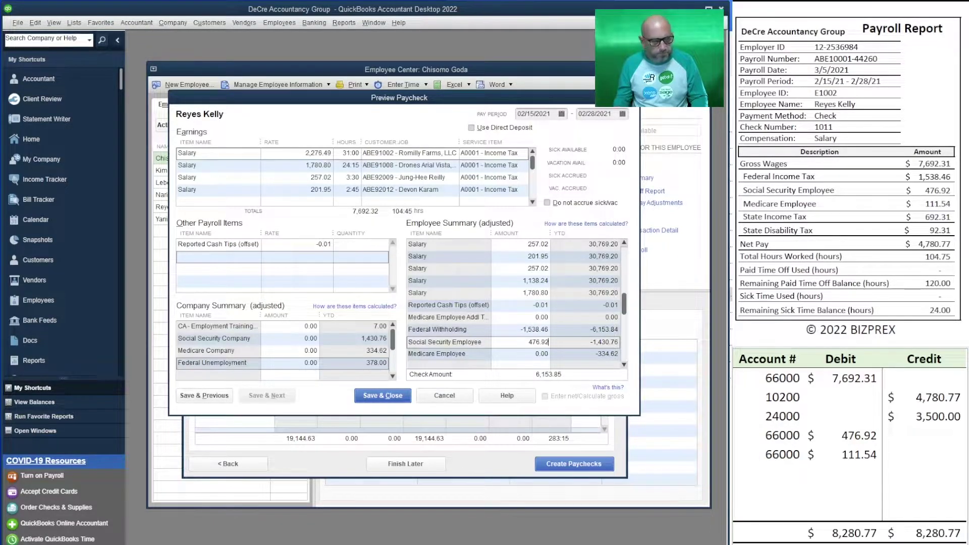
pyautogui.press('Tab')
pyautogui.write('111.54')
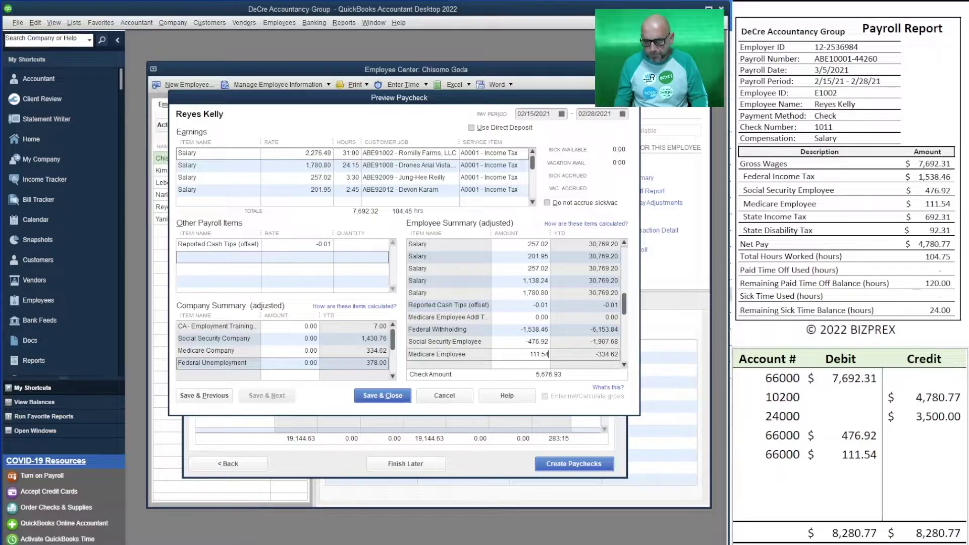
pyautogui.press('Tab')
# Set the employee's CA - Withholding to 692.31 and CA - Disability to 92.31
pyautogui.write('692.31')
pyautogui.press('Tab')
pyautogui.write('92.31')
pyautogui.press('Tab')
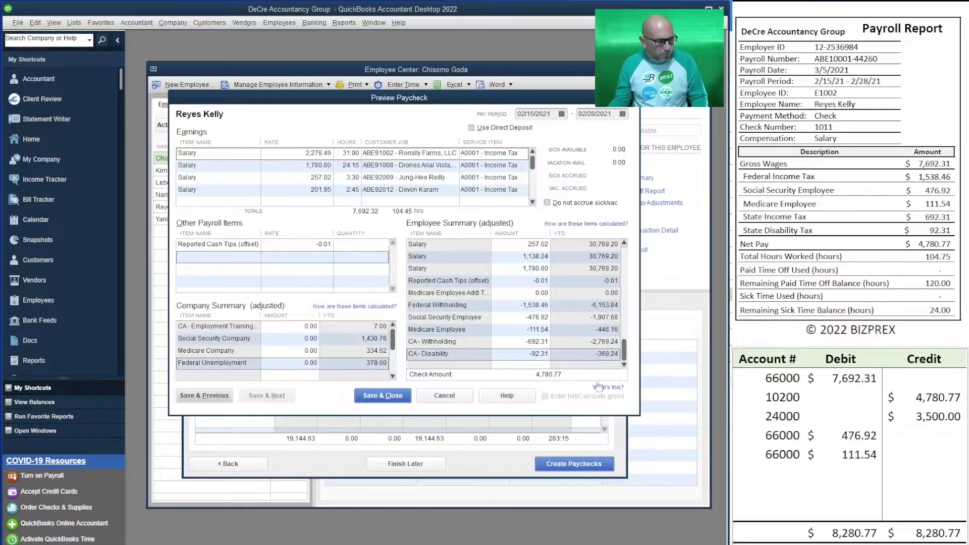
# Set Social Security Company to 476.92 and Medicare Company to 111.54, and save and close the paycheck
pyautogui.click(293, 339)
pyautogui.moveTo(293, 339); pyautogui.dragTo(318, 339)
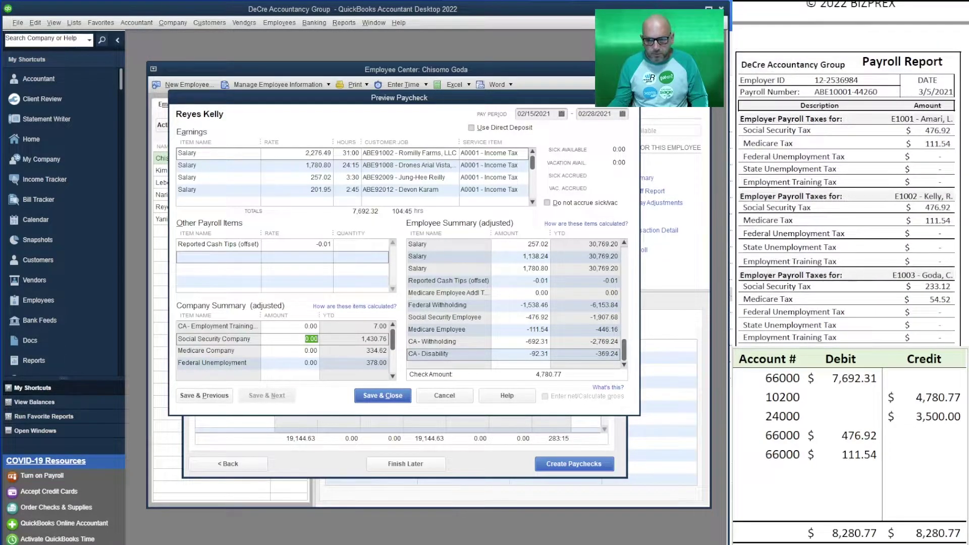
pyautogui.write('47')
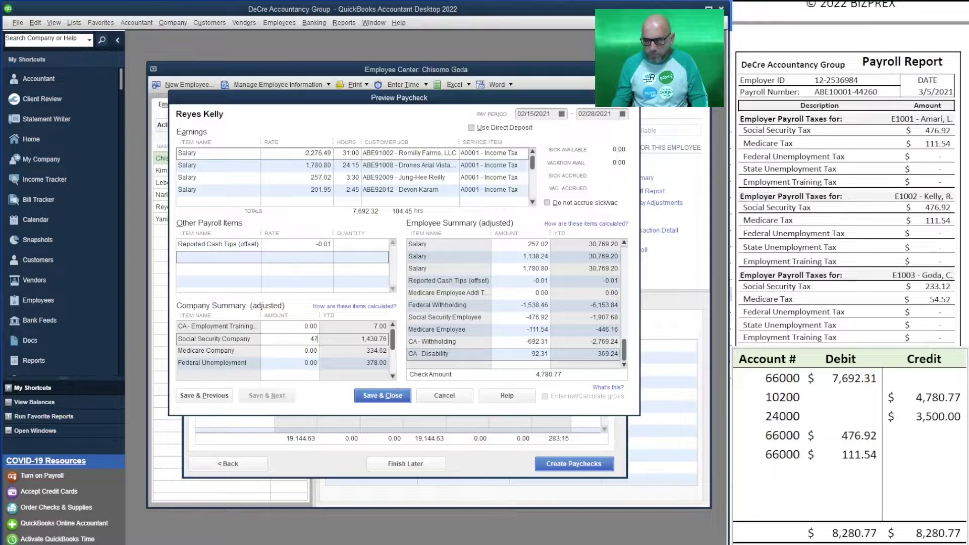
pyautogui.write('6.92')
pyautogui.press('Tab')
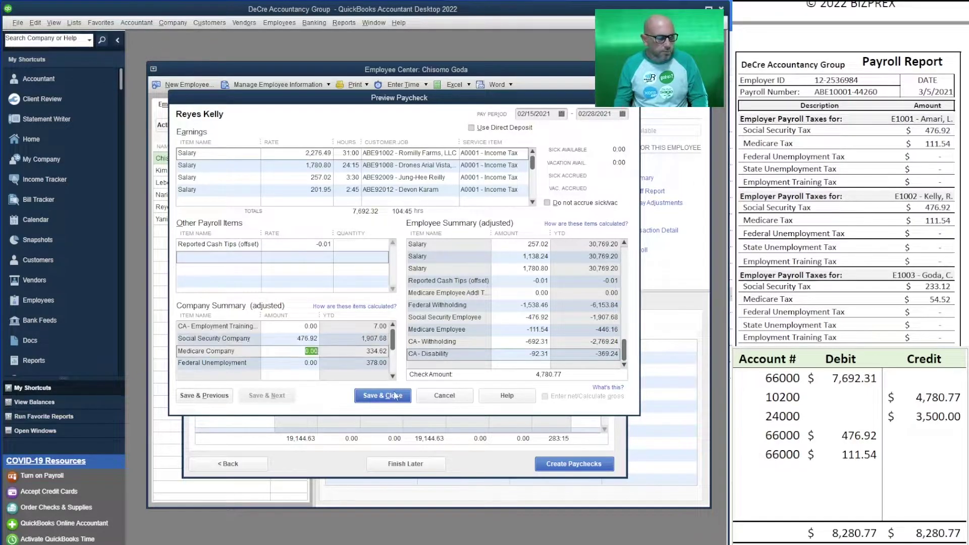
pyautogui.write('111.54')
pyautogui.press('Tab')
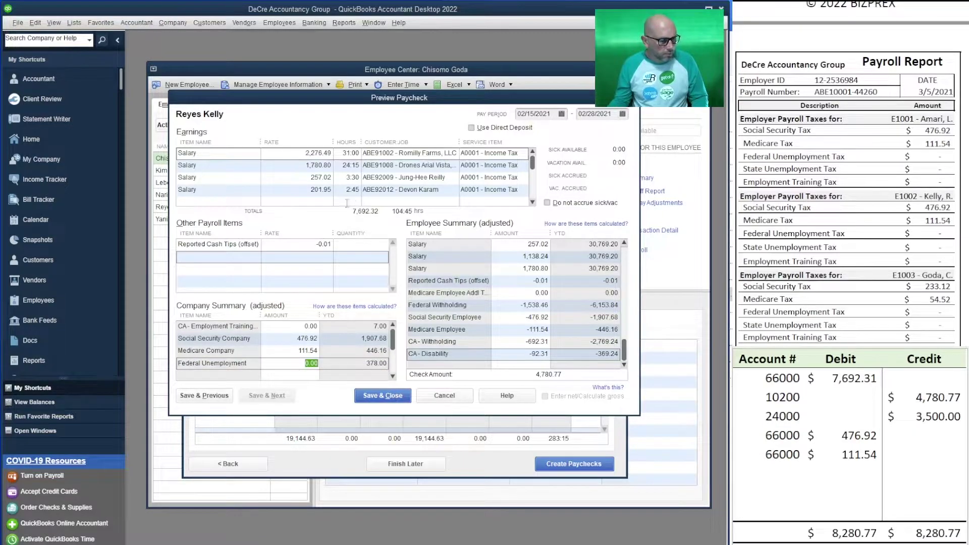
pyautogui.click(838, 378)
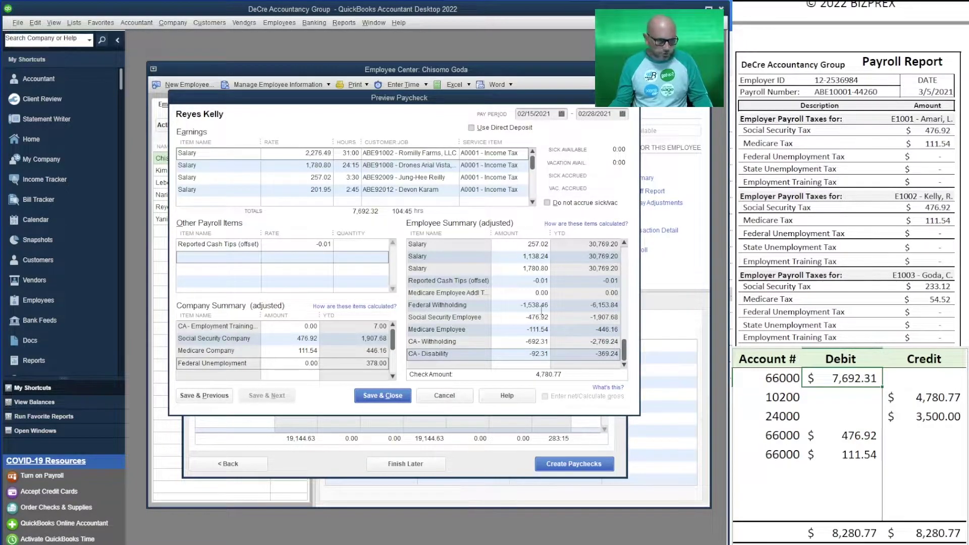
pyautogui.click(926, 417)
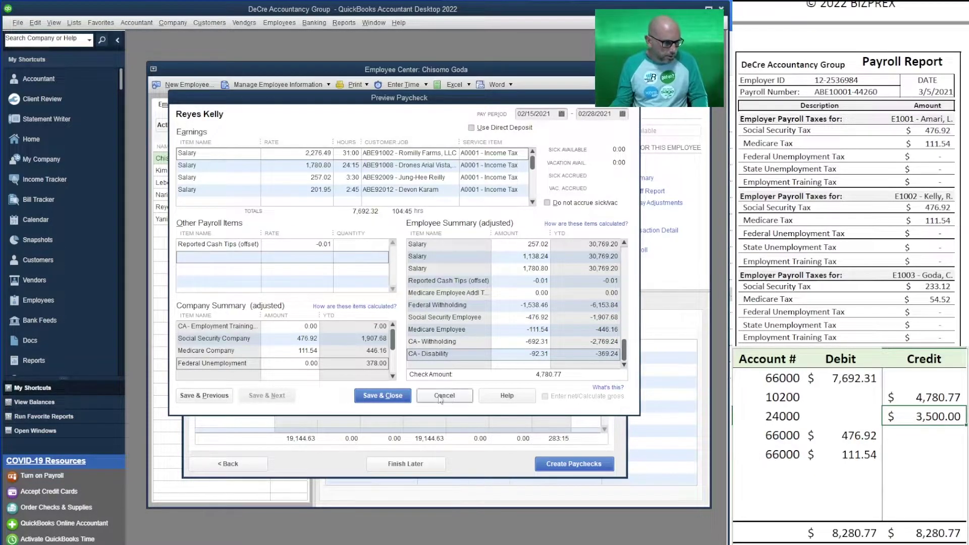
pyautogui.click(394, 400)
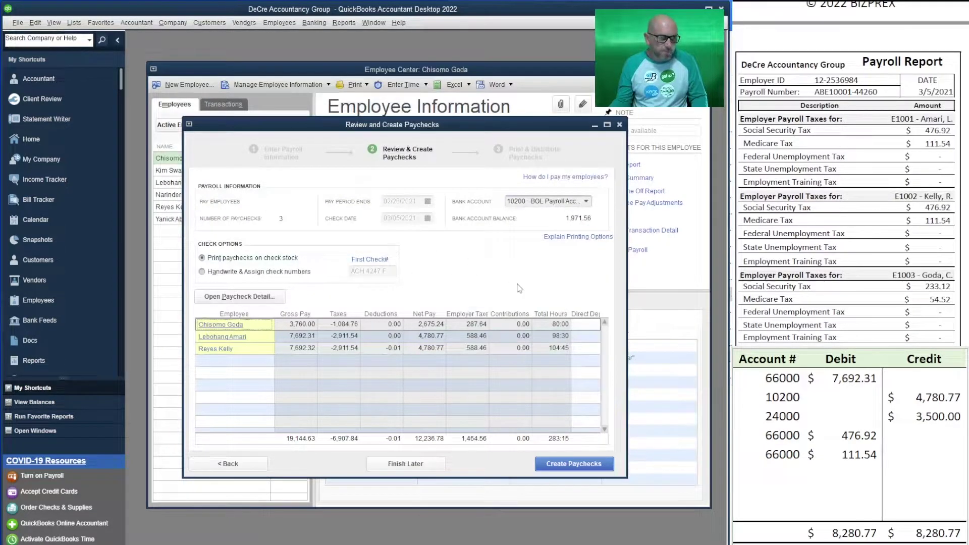
# In the worksheet, update the first 66000 debit to the total gross pay of 19,144.63 and the second to the total employer taxes of 1,464.56
pyautogui.click(848, 380)
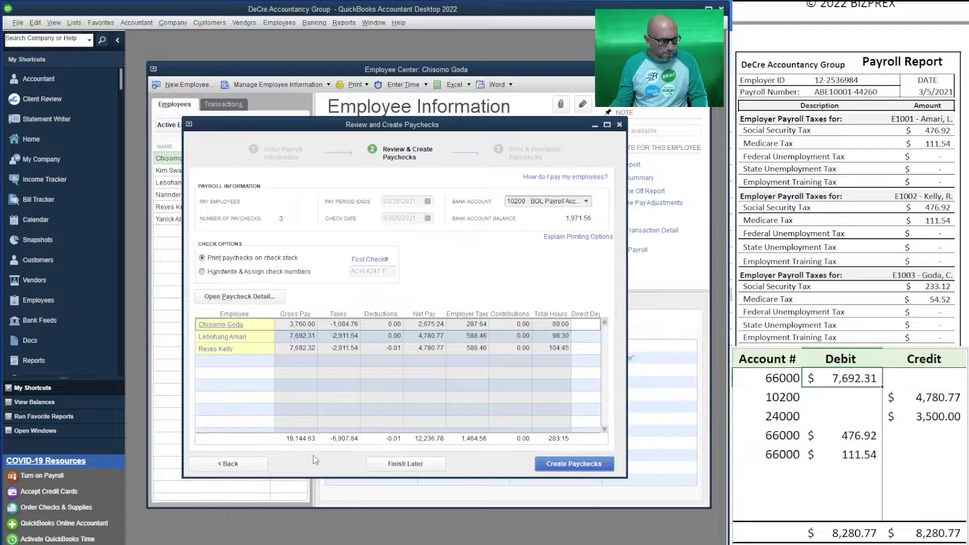
pyautogui.write('19')
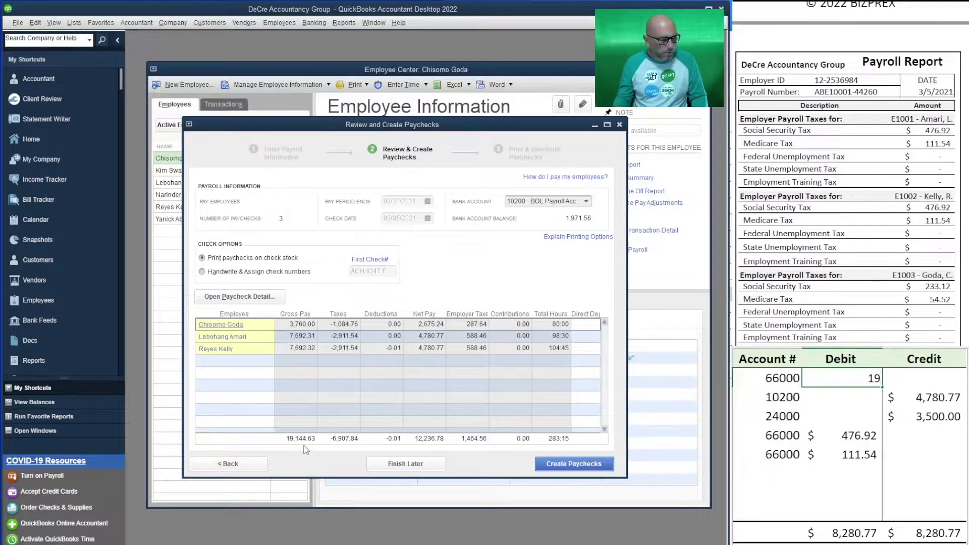
pyautogui.write(',144.63')
pyautogui.press('Return')
pyautogui.press('Down')
pyautogui.press('Down')
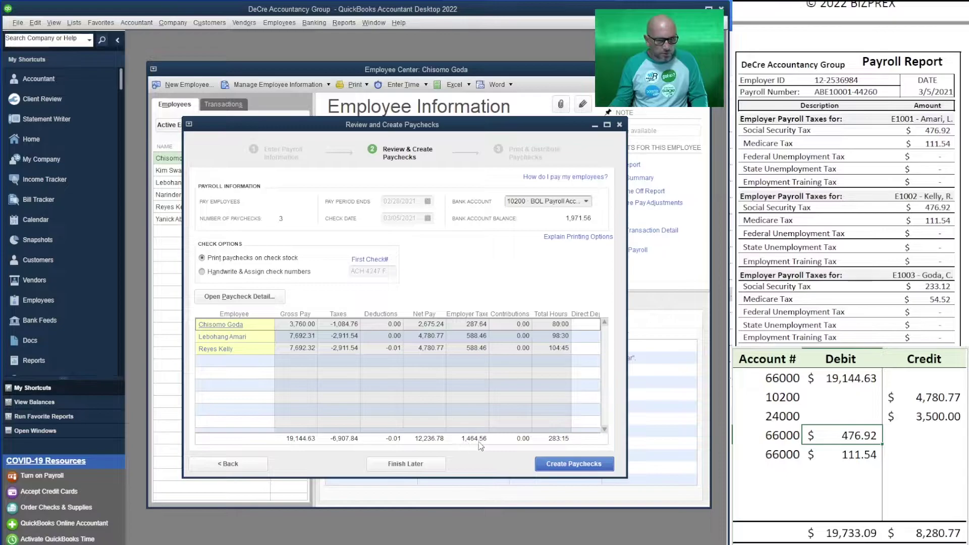
pyautogui.write('1')
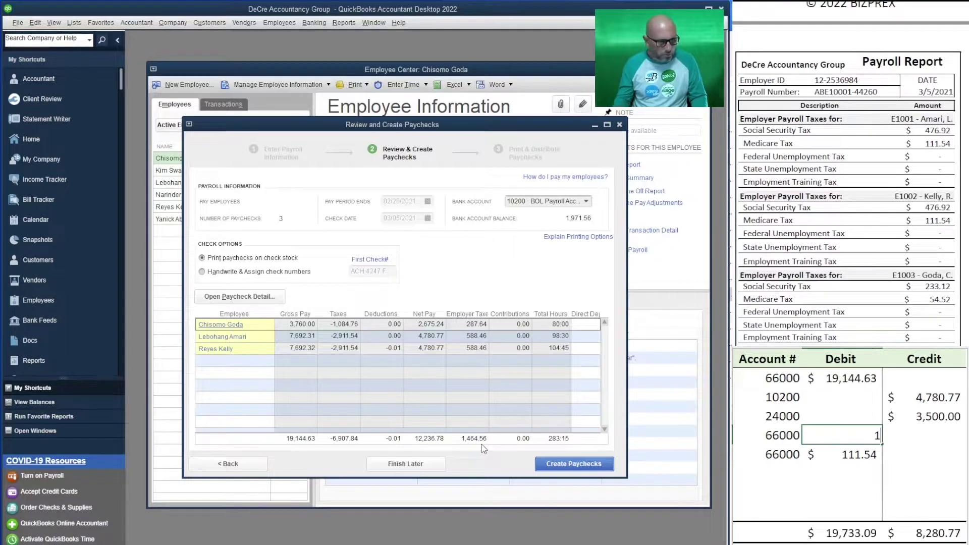
pyautogui.write(',464.56')
pyautogui.press('Return')
# Clear the account number and debit from the worksheet's last 66000 row
pyautogui.press('Left')
pyautogui.press('Delete')
pyautogui.press('Right')
pyautogui.press('Delete')
# Update the 10200 credit to the total net pay of 12,236.78 and the 24000 credit to the total employee taxes of 6,907.84
pyautogui.press('Up')
pyautogui.press('Up')
pyautogui.press('Up')
pyautogui.press('Right')
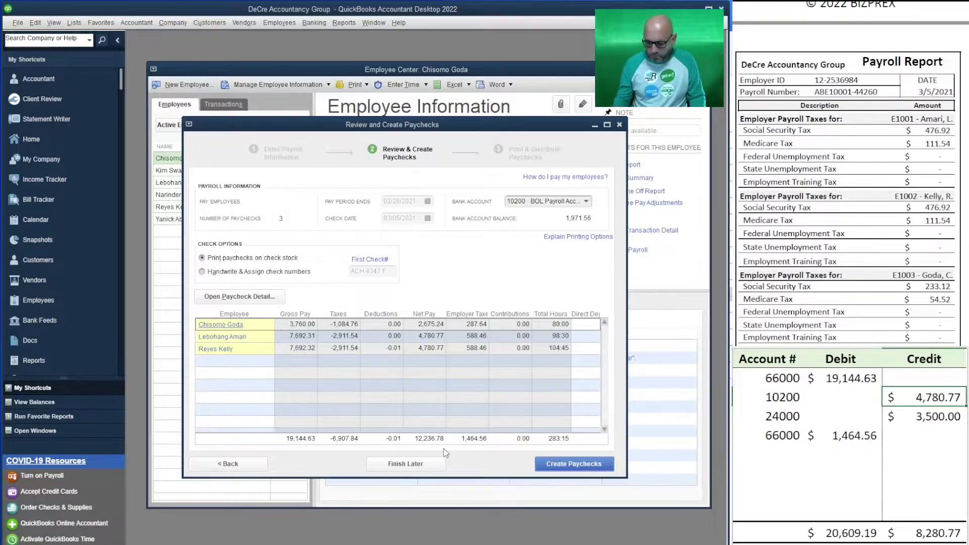
pyautogui.write('12')
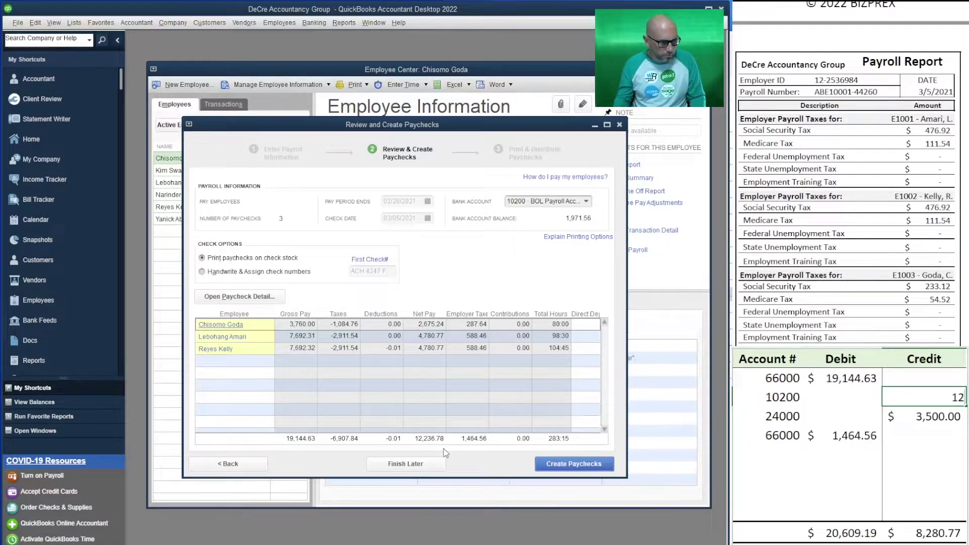
pyautogui.write('236.78')
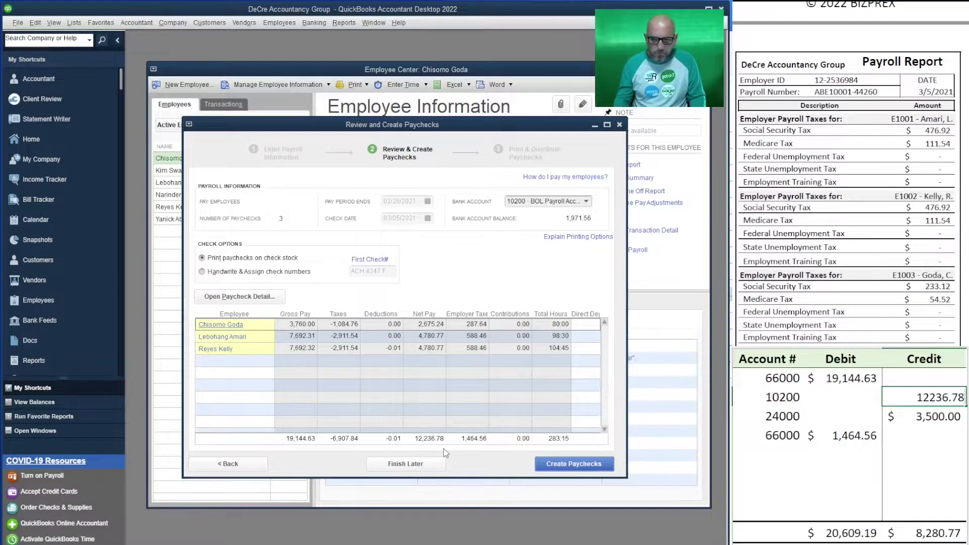
pyautogui.press('Return')
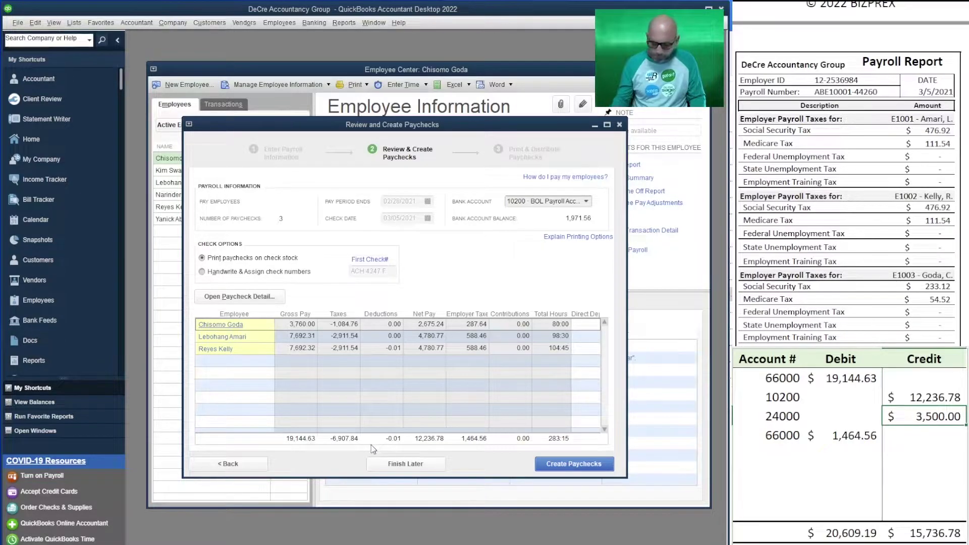
pyautogui.write('6907.84')
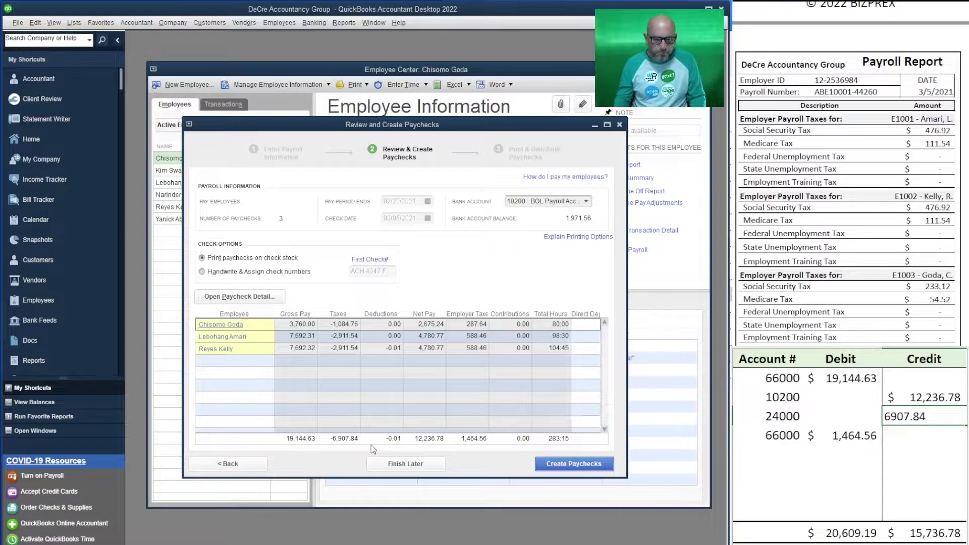
pyautogui.press('Return')
# Add a second 24000 row beneath the employer tax debit with a credit of 1,464.56
pyautogui.press('Left')
pyautogui.press('Down')
pyautogui.press('Left')
pyautogui.write('24000')
pyautogui.press('Right')
pyautogui.press('Right')
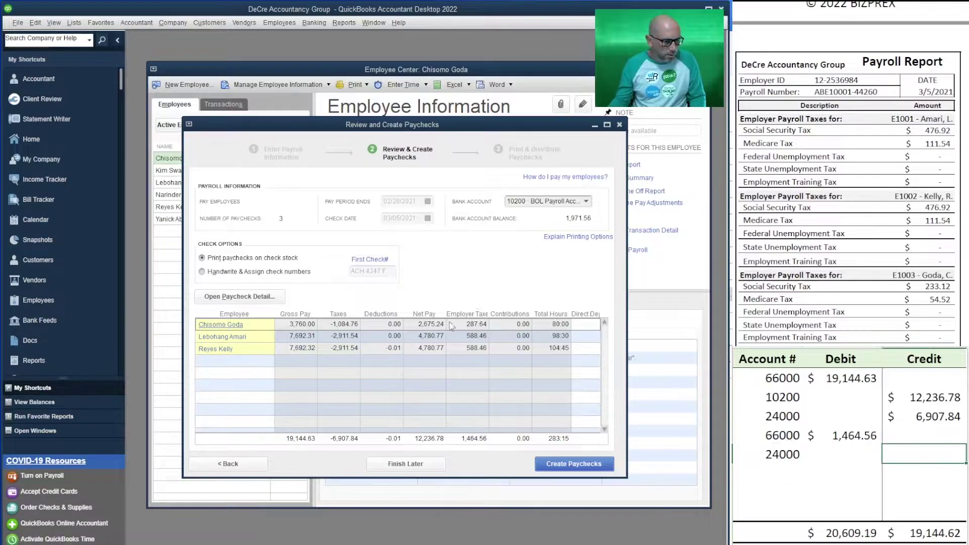
pyautogui.write('1,464.56')
pyautogui.press('Return')
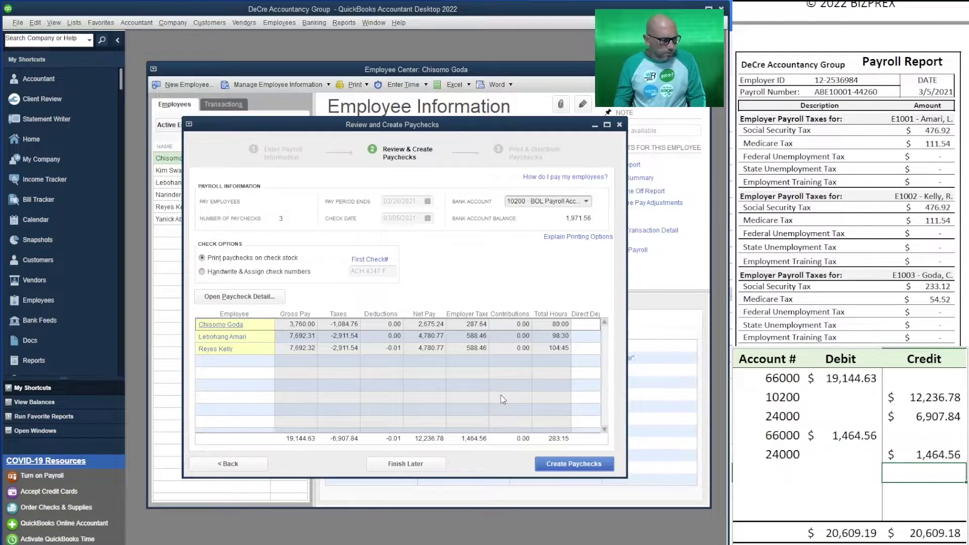
# Correct the first 66000 debit to 19,144.62 so the journal entry balances
pyautogui.press('Up')
pyautogui.press('Left')
pyautogui.press('Up')
pyautogui.press('Up')
pyautogui.press('Up')
pyautogui.press('Up')
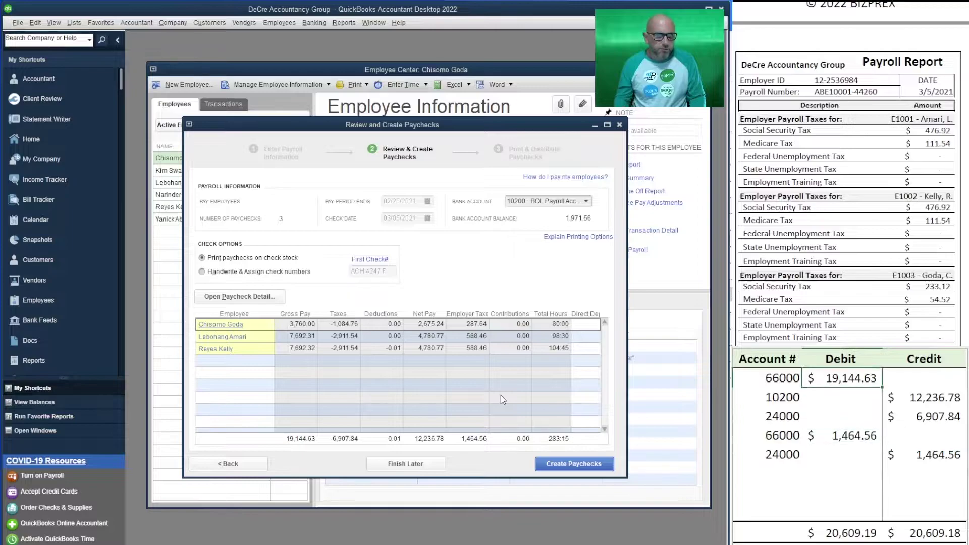
pyautogui.press('F2')
pyautogui.press('BackSpace')
pyautogui.write('2')
pyautogui.press('Return')
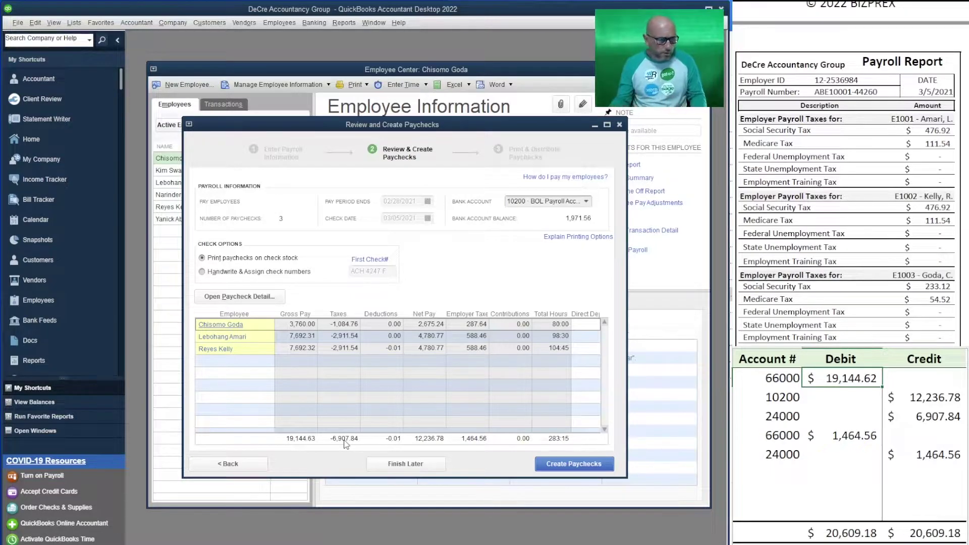
# Create the three paychecks, print them all as voucher checks, and confirm that they printed correctly
pyautogui.click(582, 466)
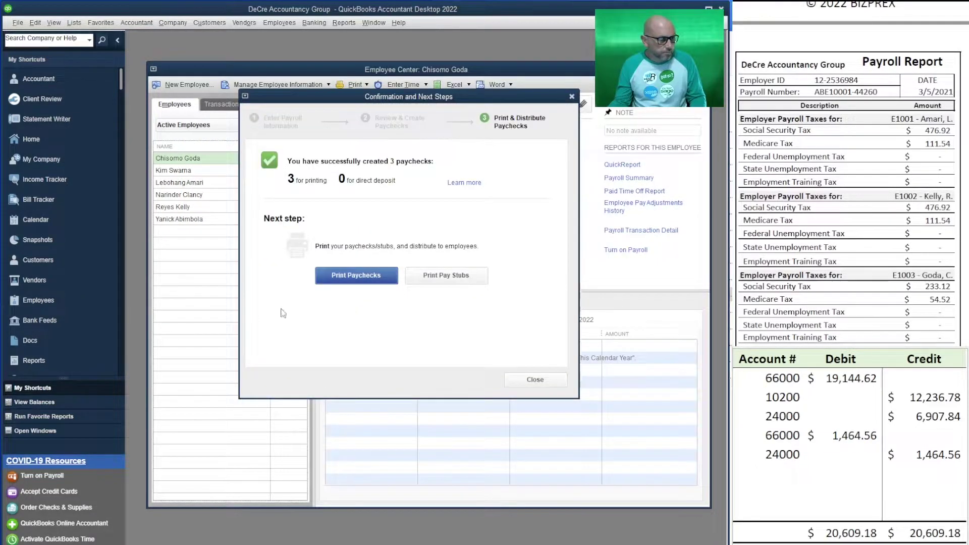
pyautogui.click(358, 276)
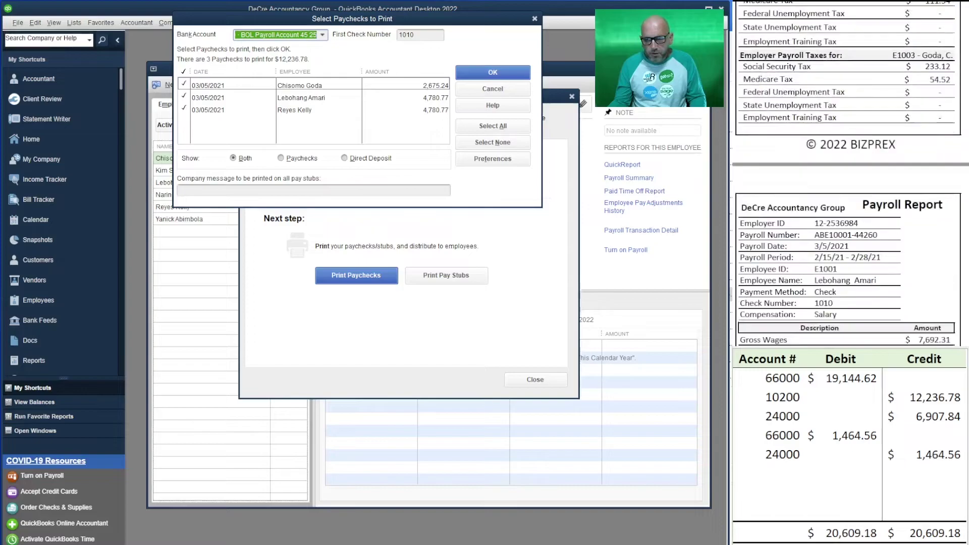
pyautogui.click(489, 73)
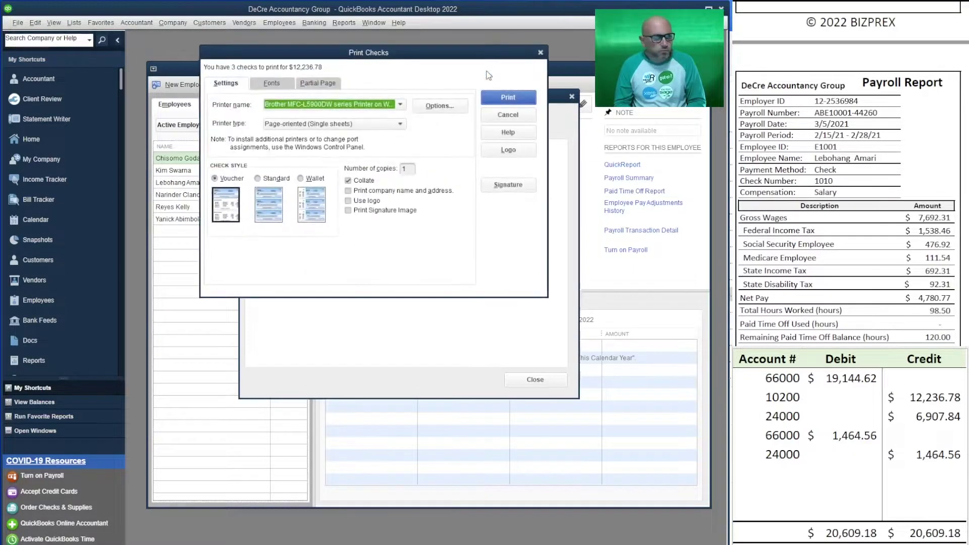
pyautogui.click(507, 98)
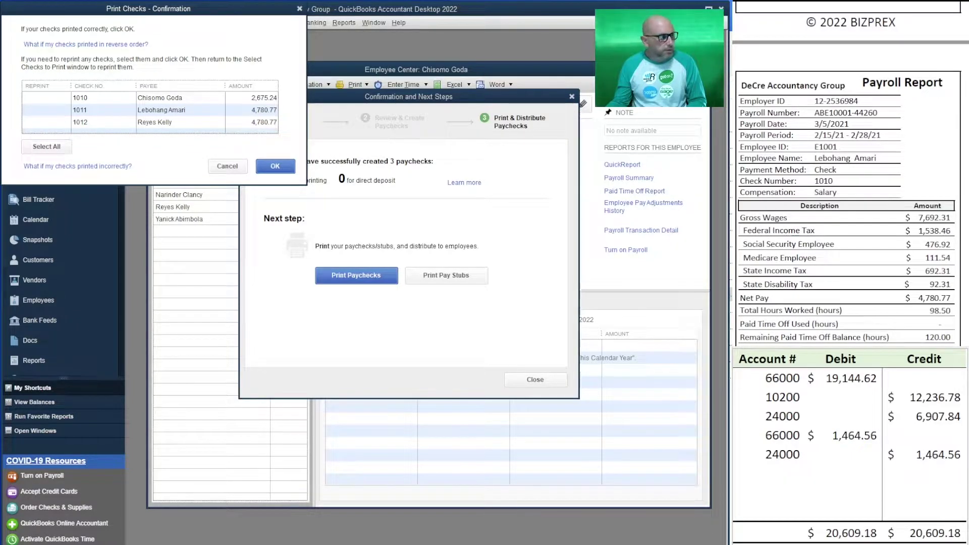
pyautogui.click(283, 167)
# Close the paycheck confirmation and dismiss the payroll subscription tip with "No, and don't show me this message again"
pyautogui.click(550, 378)
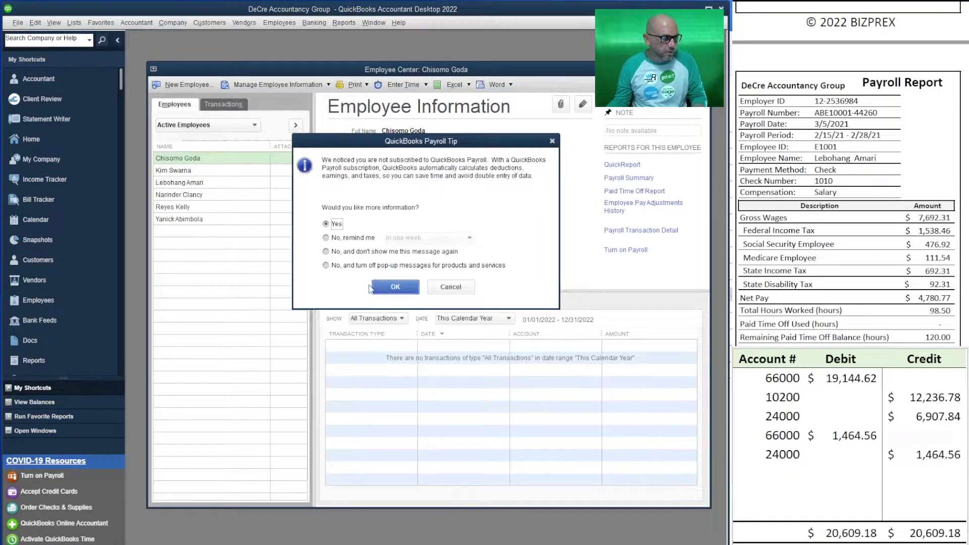
pyautogui.click(331, 253)
pyautogui.click(396, 287)
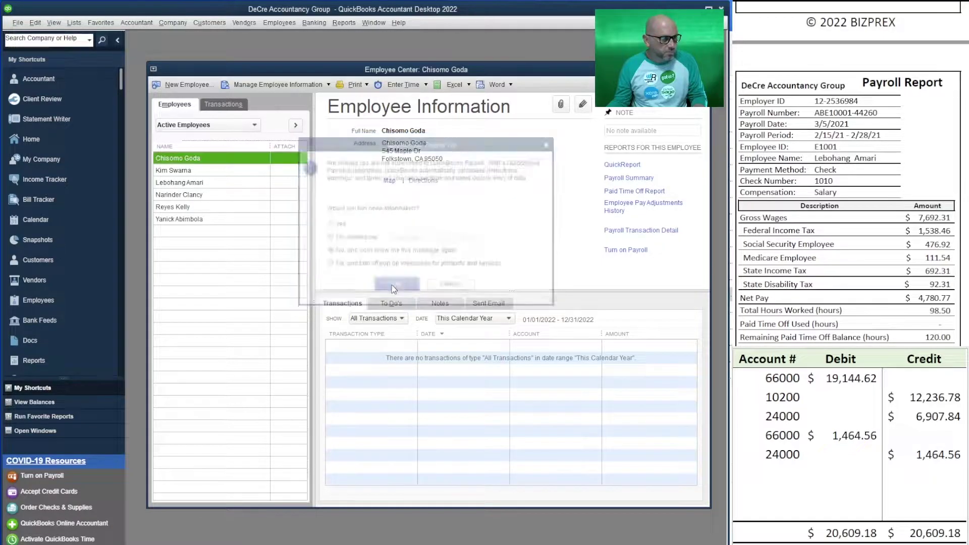
# Open Write Checks and switch the bank account to 10200 BOL Payroll Account
pyautogui.click(320, 23)
pyautogui.click(322, 36)
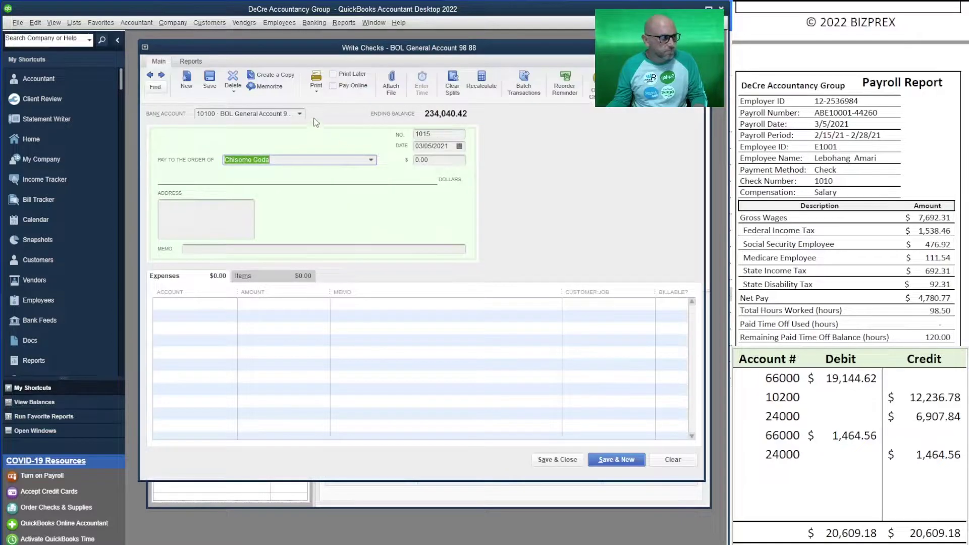
pyautogui.click(304, 114)
pyautogui.click(304, 114)
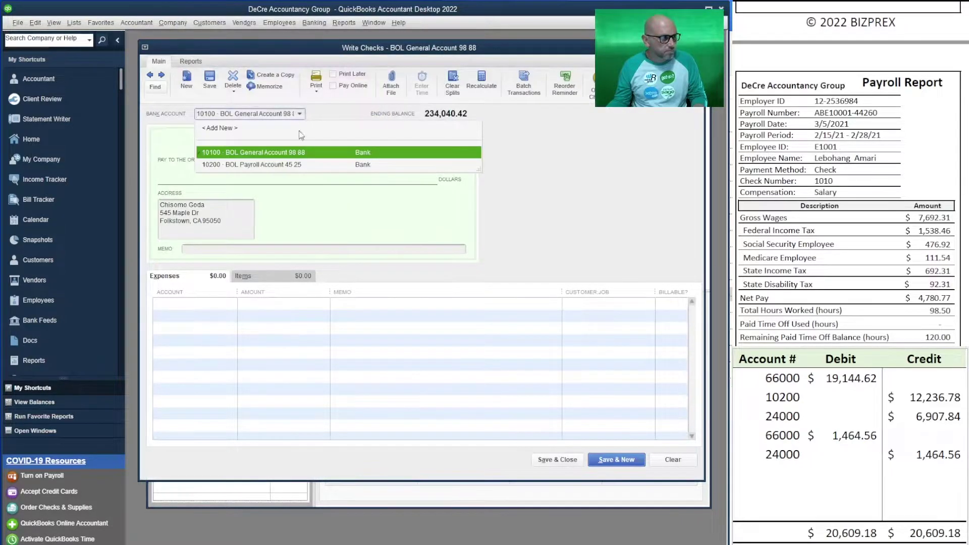
pyautogui.click(303, 165)
pyautogui.click(438, 241)
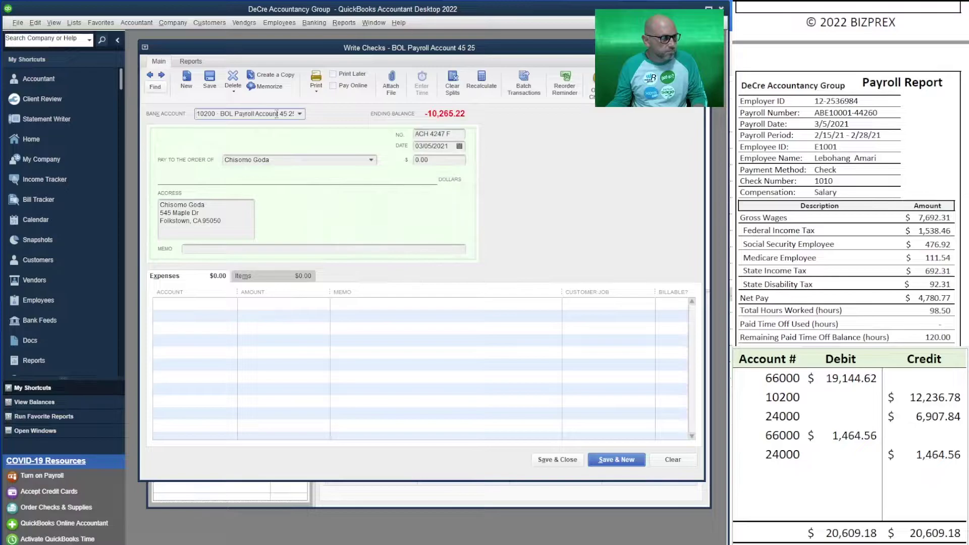
# Try to go back to the previous check, and close Write Checks without recording the new transaction
pyautogui.click(150, 75)
pyautogui.click(504, 170)
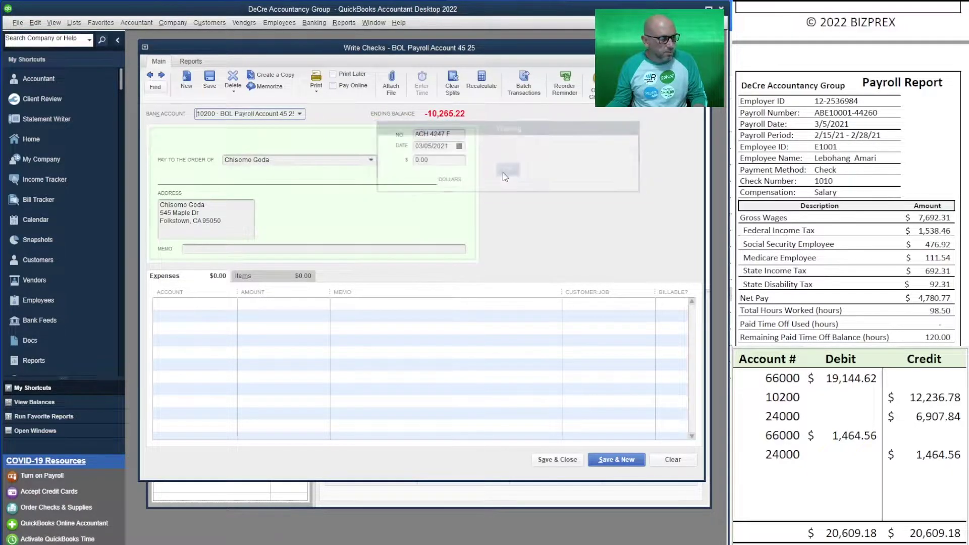
pyautogui.click(149, 74)
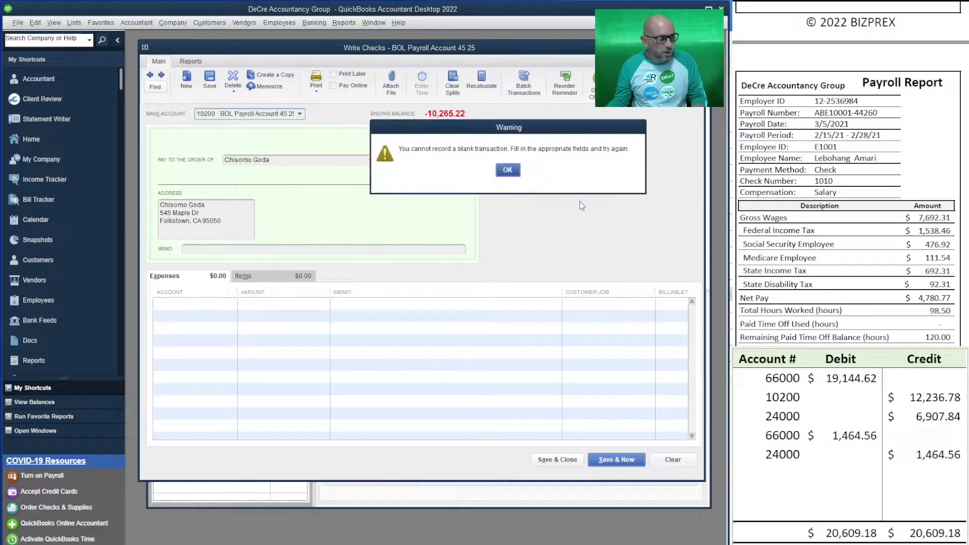
pyautogui.click(505, 171)
pyautogui.click(698, 47)
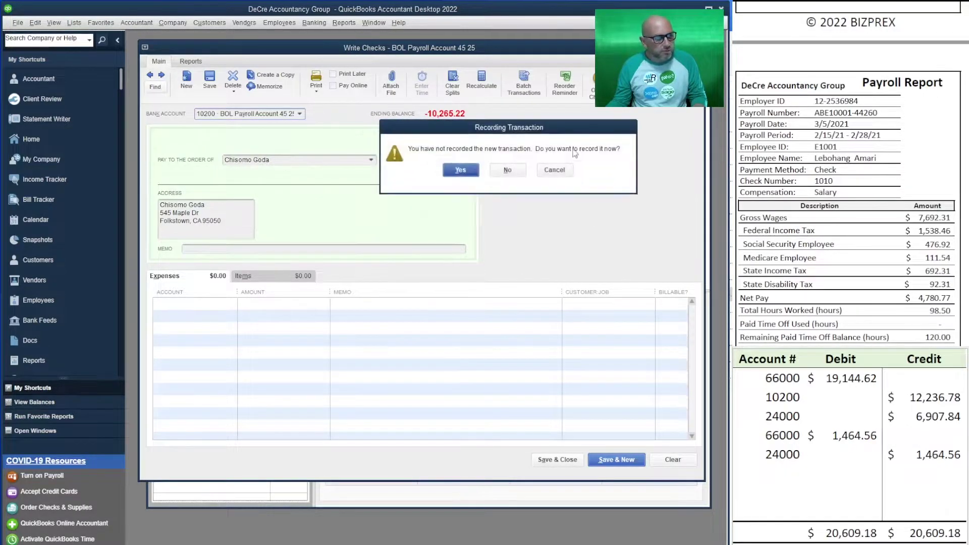
pyautogui.click(510, 171)
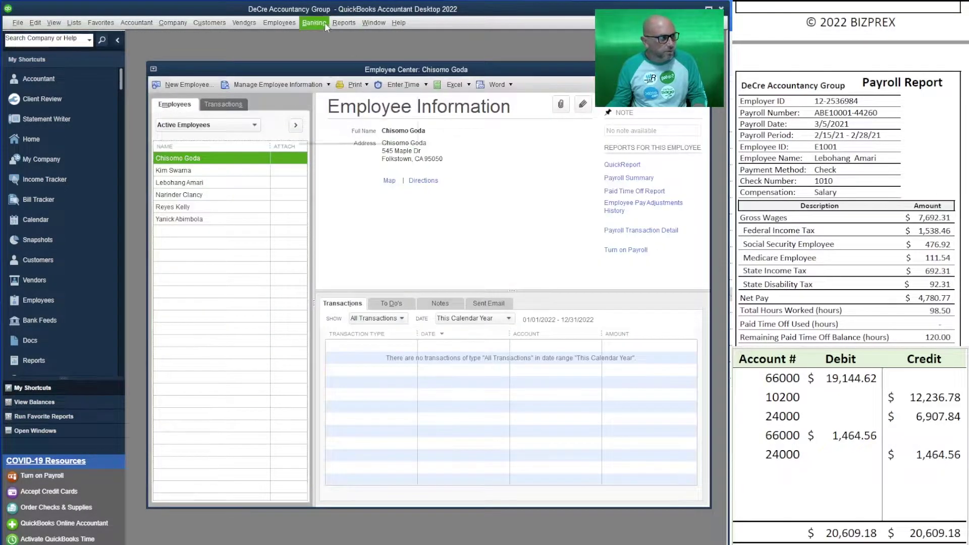
# Create a Custom Transaction Detail report
pyautogui.click(345, 23)
pyautogui.moveTo(446, 252)
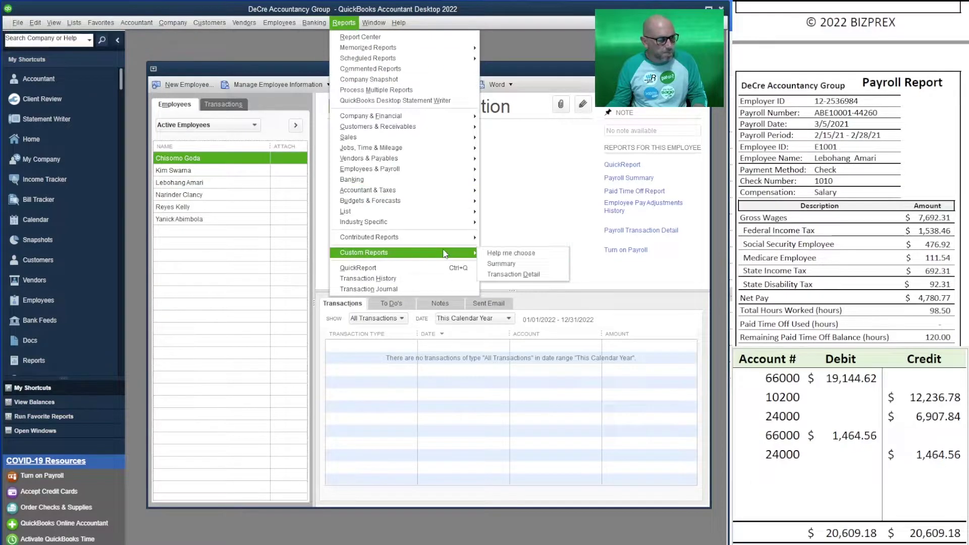
pyautogui.click(508, 276)
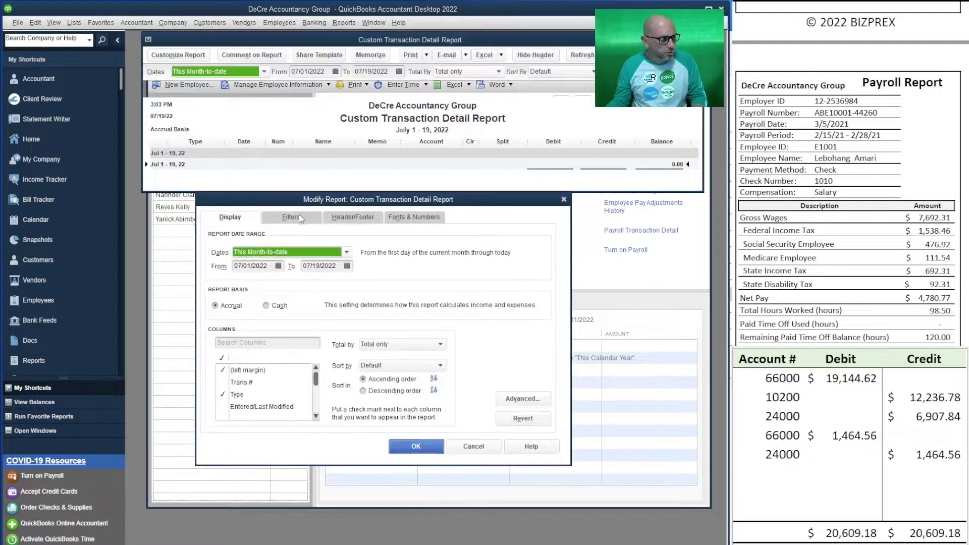
# Filter the report by date from 03/05/2021 to 03/05/2021 and generate it
pyautogui.click(301, 218)
pyautogui.click(454, 262)
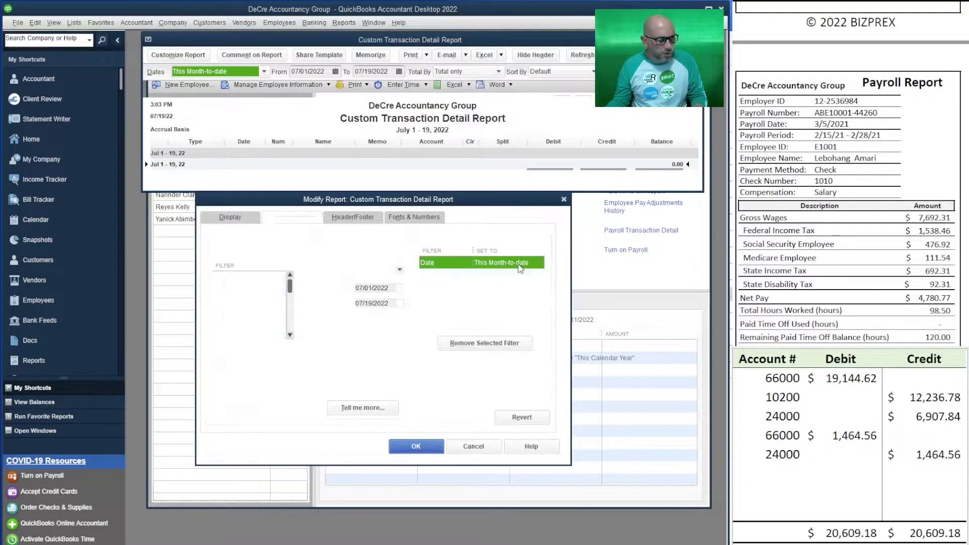
pyautogui.click(394, 288)
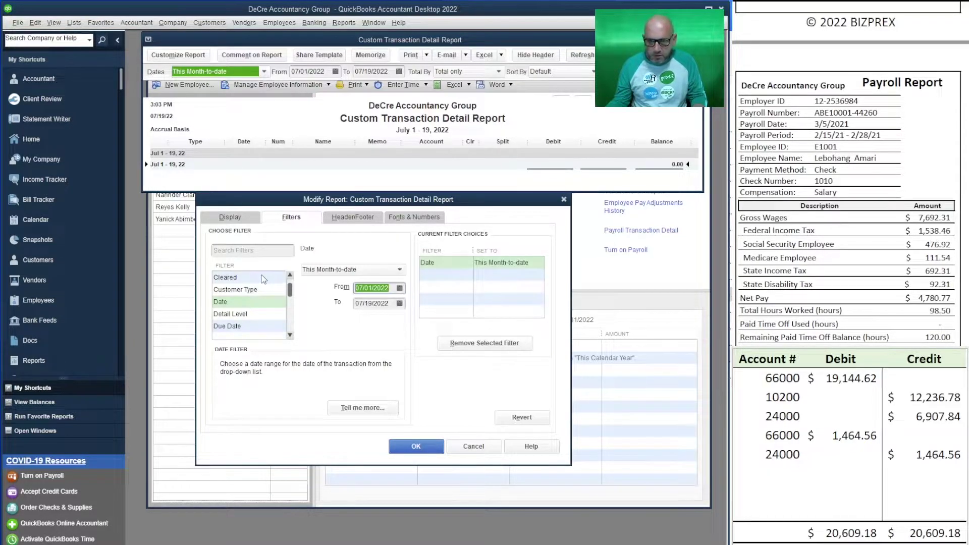
pyautogui.write('3/05/2')
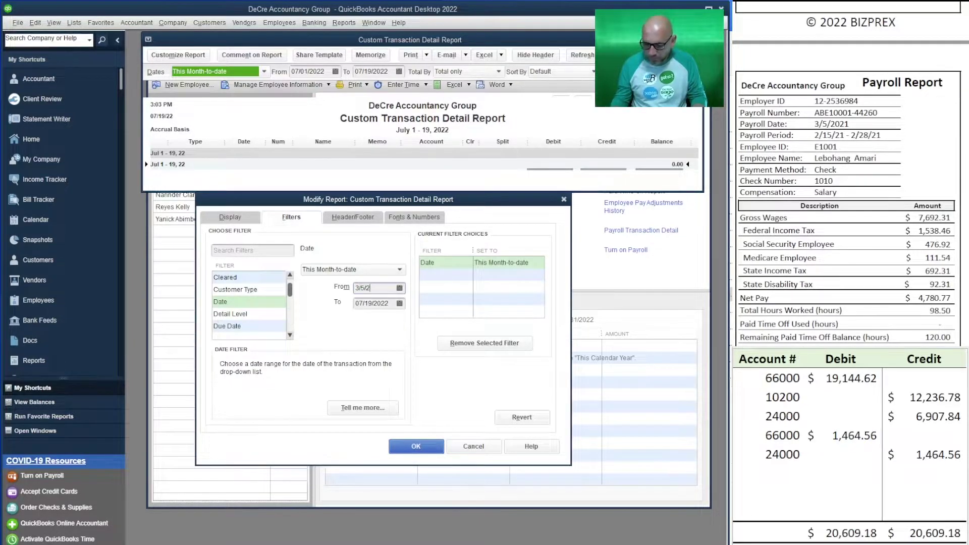
pyautogui.write('021')
pyautogui.press('Tab')
pyautogui.write('3')
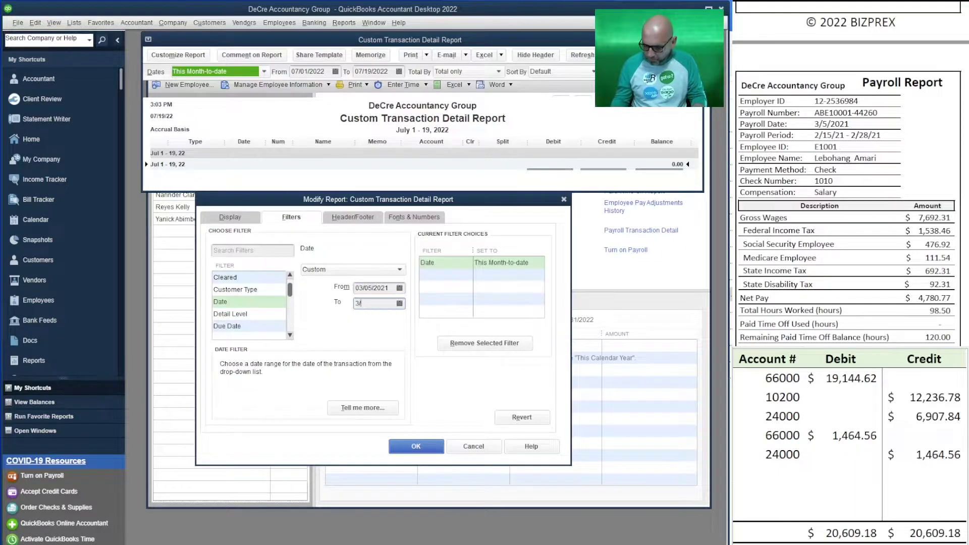
pyautogui.write('/05/2021')
pyautogui.press('Tab')
pyautogui.click(415, 446)
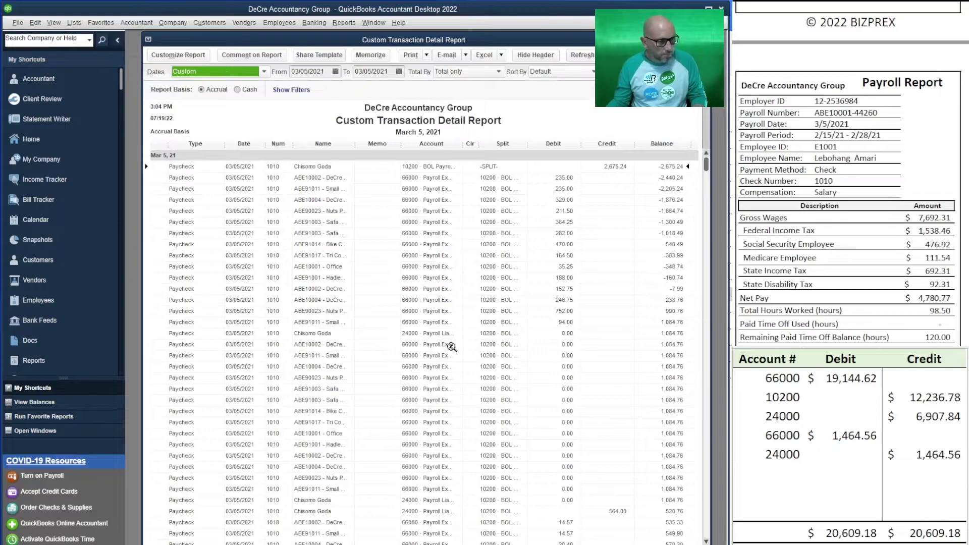
# Change the check number of the 2,675.24 paycheck to 1012, record the change and keep the duplicate number
pyautogui.click(266, 246)
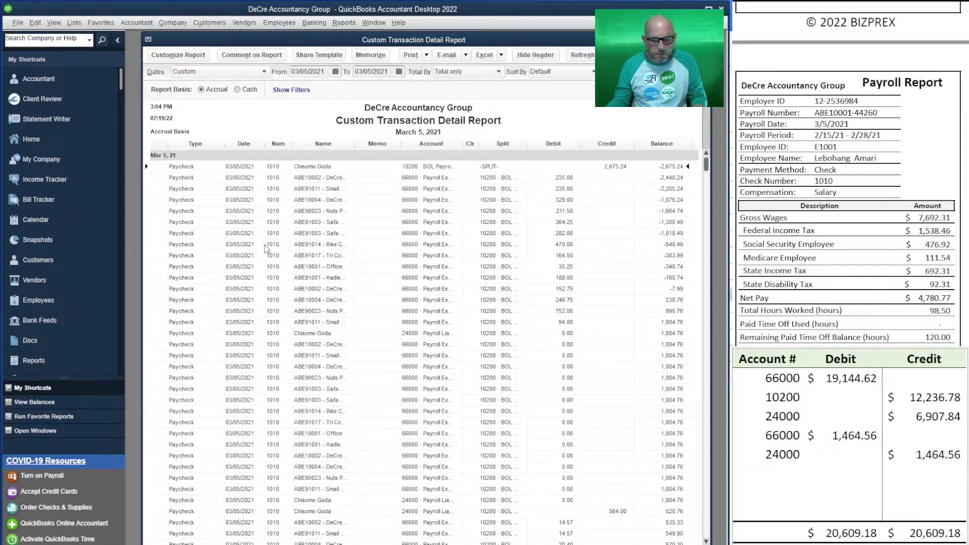
pyautogui.doubleClick(265, 245)
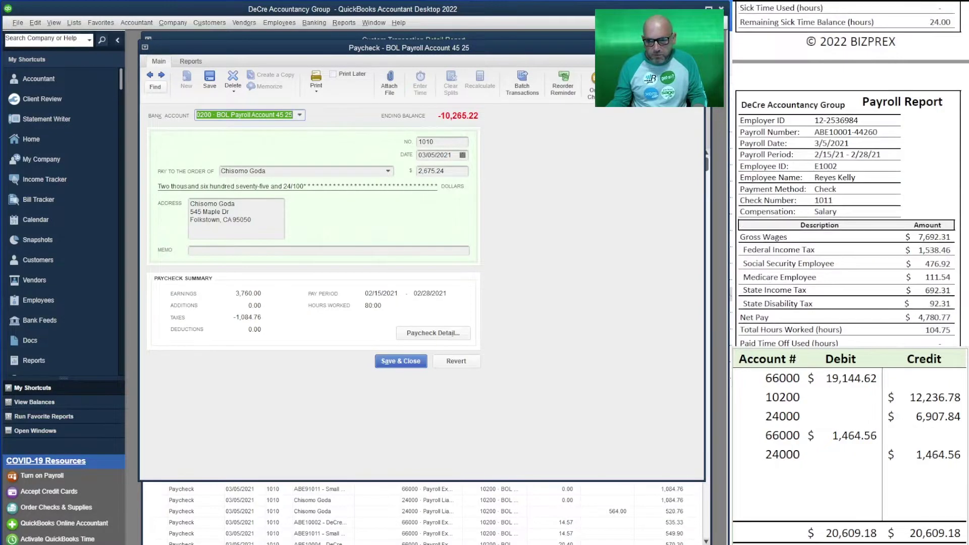
pyautogui.click(440, 142)
pyautogui.press('BackSpace')
pyautogui.write('2')
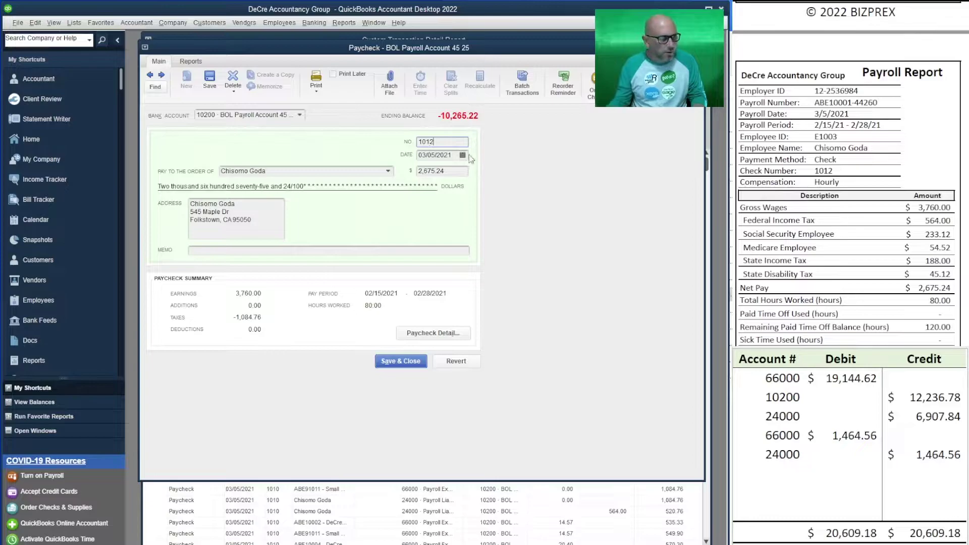
pyautogui.click(400, 361)
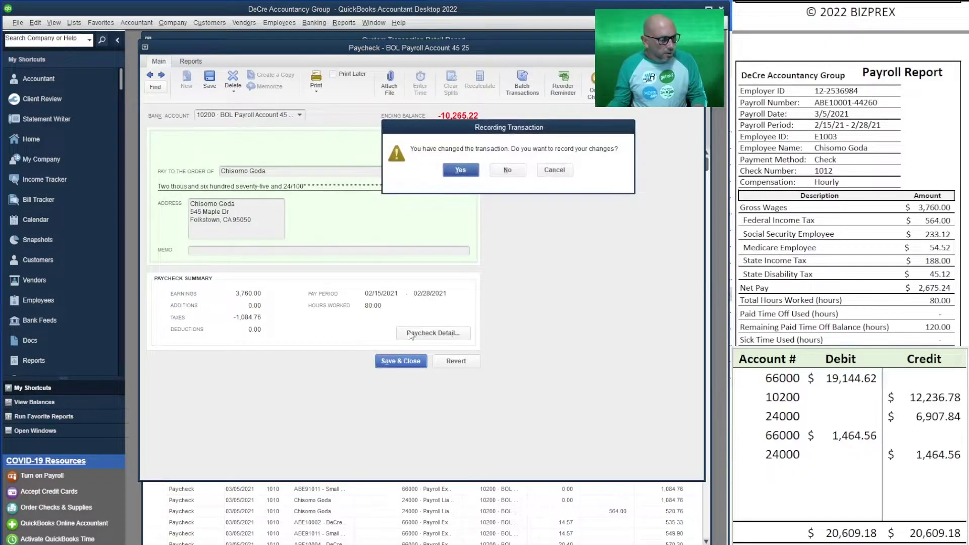
pyautogui.click(460, 171)
pyautogui.click(468, 223)
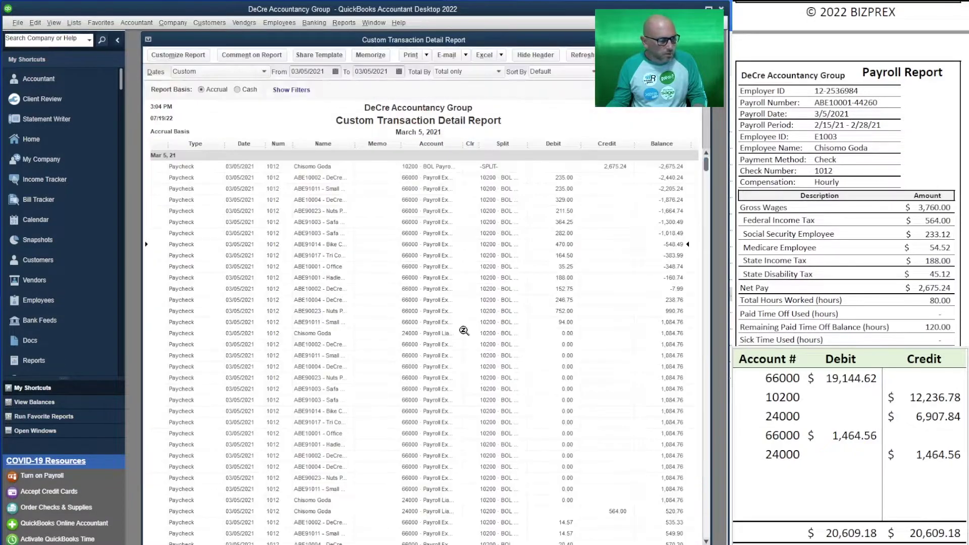
# Change the check number of the 4,780.77 paycheck with 104:45 hours worked to 1011, recording it with the duplicate number kept
pyautogui.scroll(-9, 333, 312)
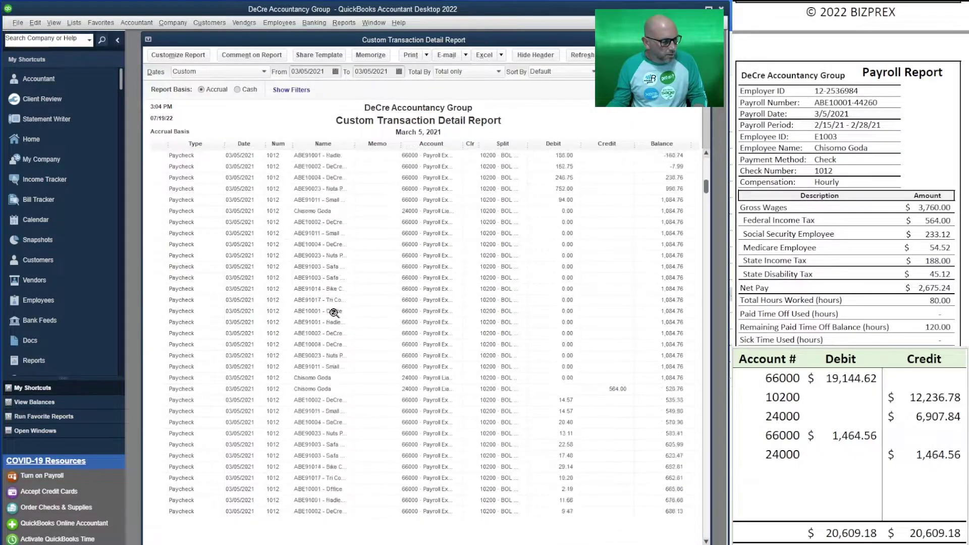
pyautogui.scroll(-8, 334, 313)
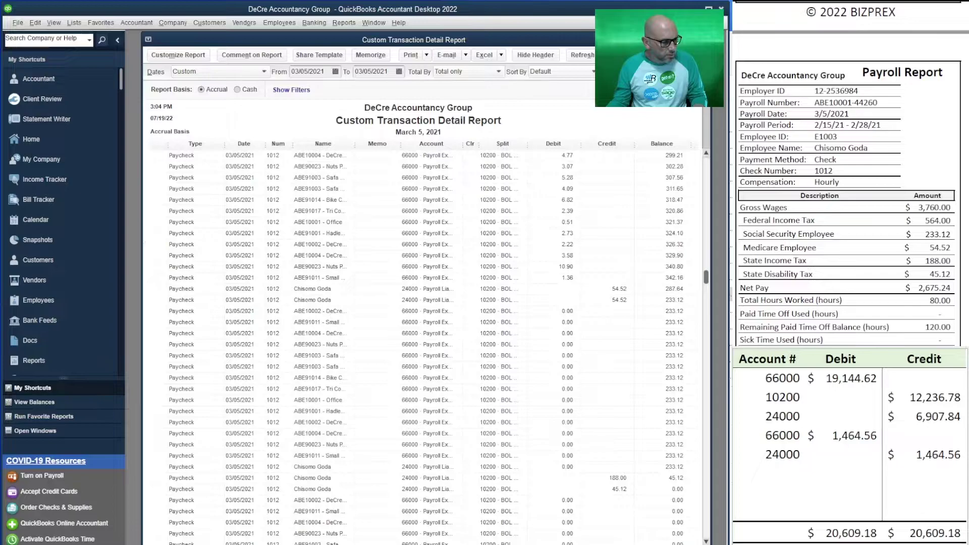
pyautogui.scroll(-15, 339, 469)
pyautogui.scroll(-2, 340, 468)
pyautogui.doubleClick(325, 470)
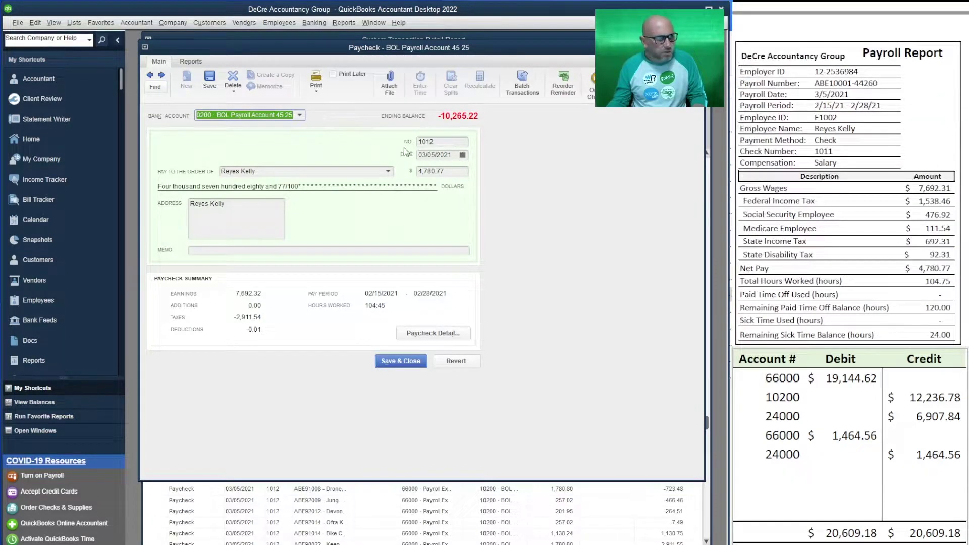
pyautogui.click(441, 143)
pyautogui.press('BackSpace')
pyautogui.write('1')
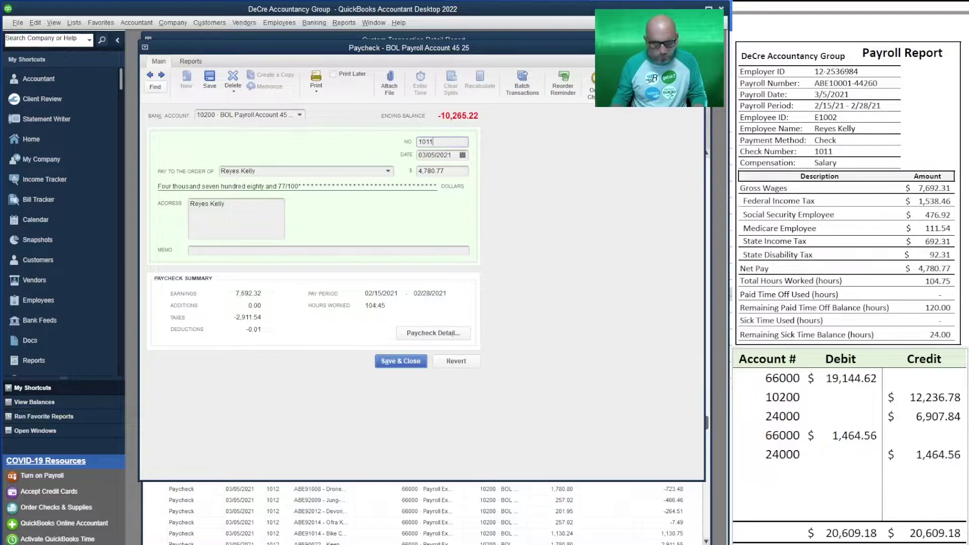
pyautogui.click(390, 362)
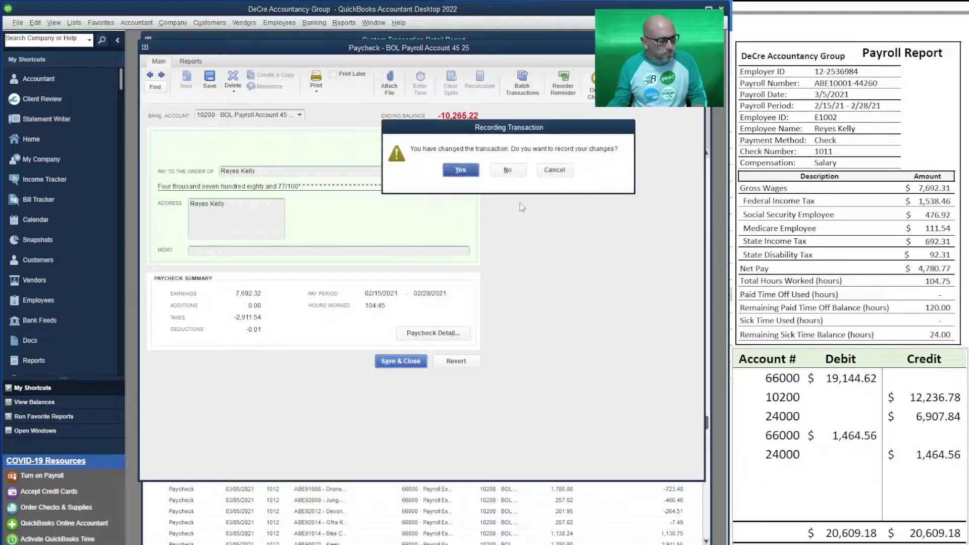
pyautogui.click(467, 170)
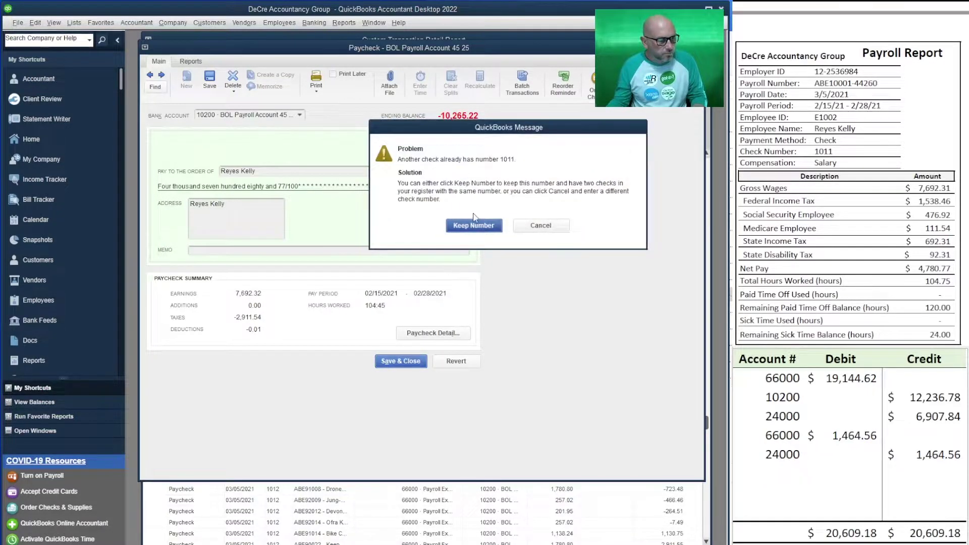
pyautogui.click(474, 224)
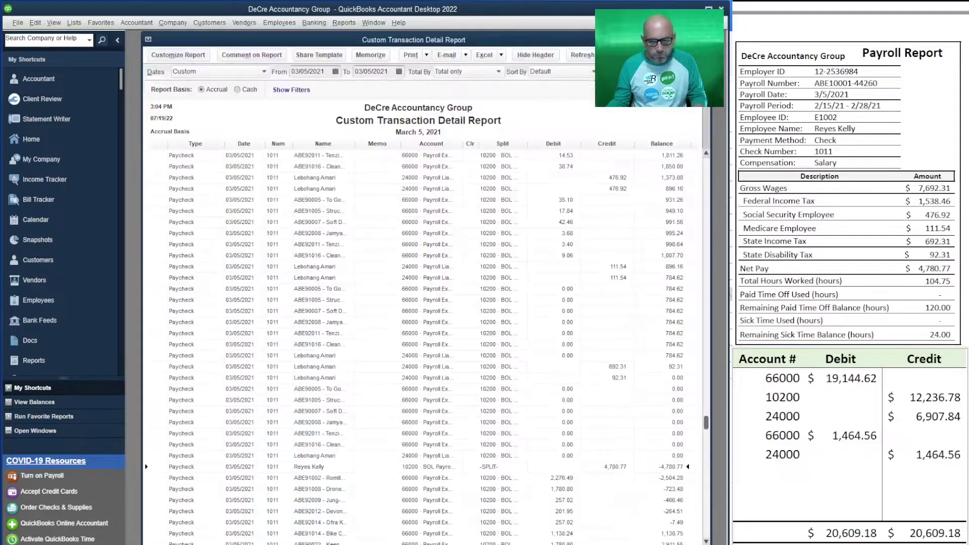
# Change the check number of the 4,780.77 paycheck with 98:30 hours worked to 1010 and record the change
pyautogui.scroll(9, 368, 339)
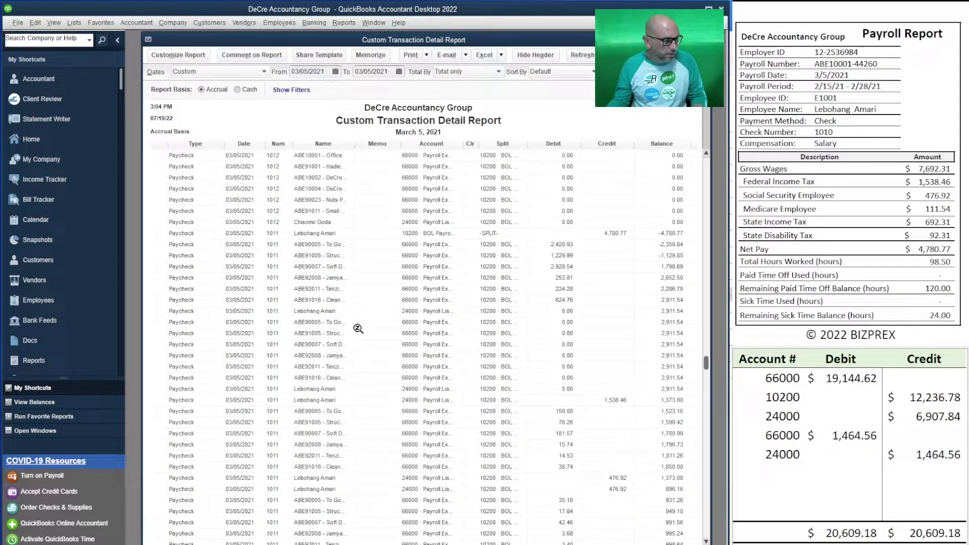
pyautogui.scroll(10, 364, 323)
pyautogui.scroll(-6, 375, 328)
pyautogui.scroll(-6, 361, 317)
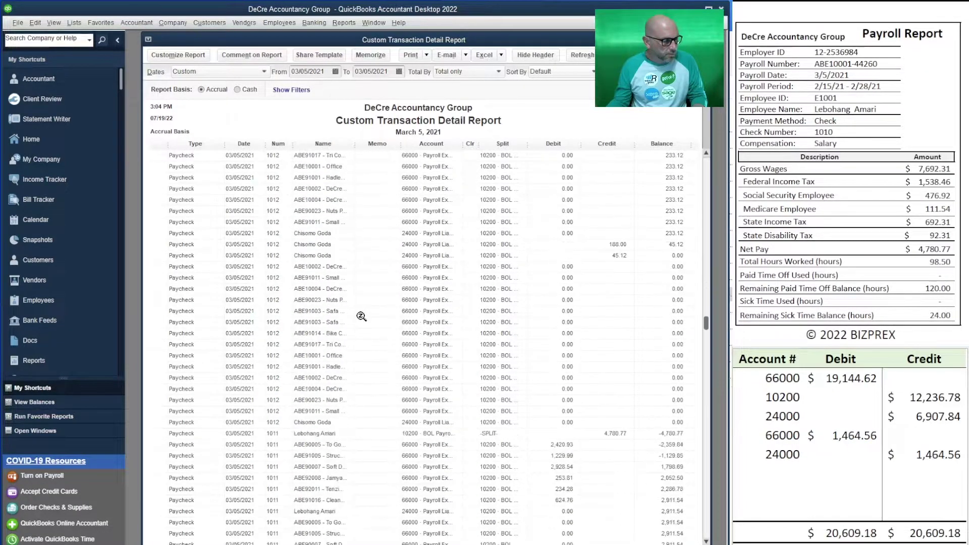
pyautogui.doubleClick(336, 434)
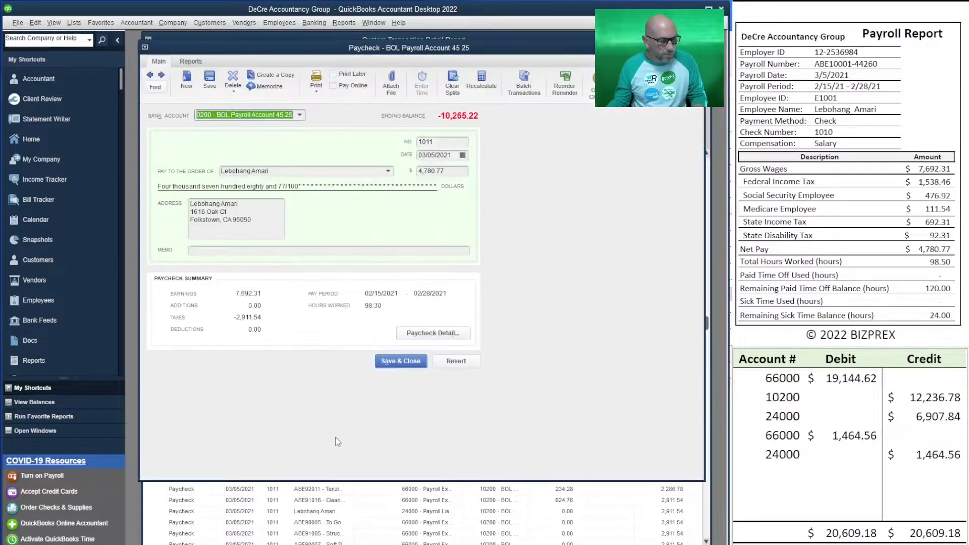
pyautogui.click(431, 143)
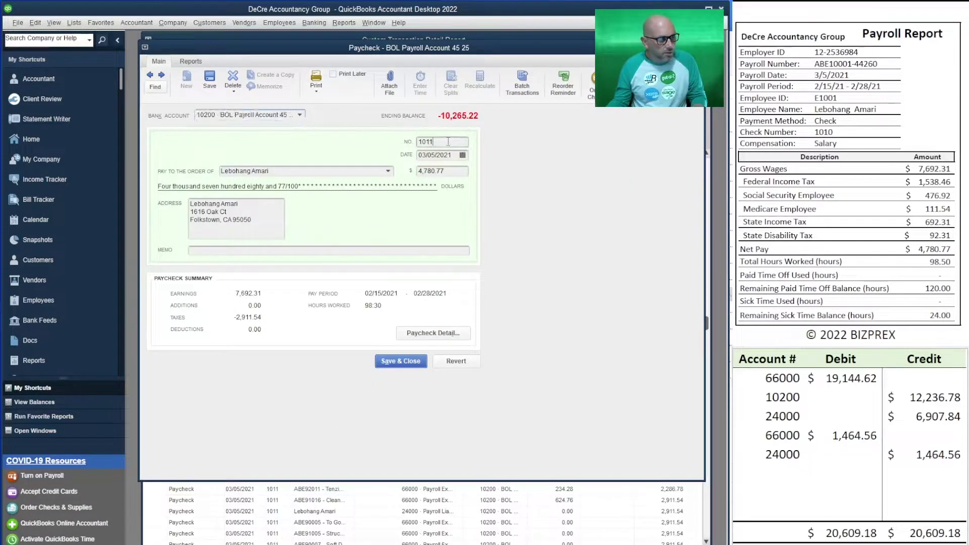
pyautogui.press('BackSpace')
pyautogui.write('0')
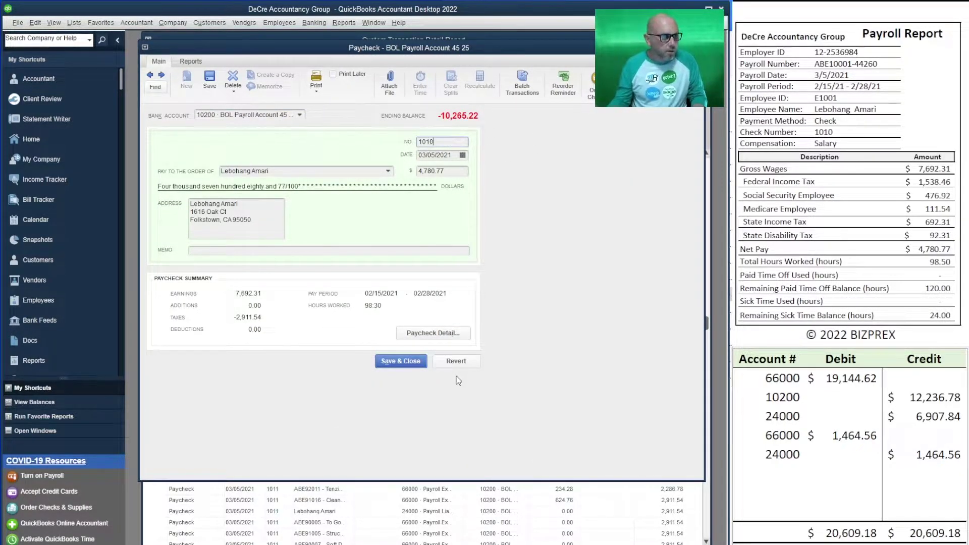
pyautogui.click(409, 362)
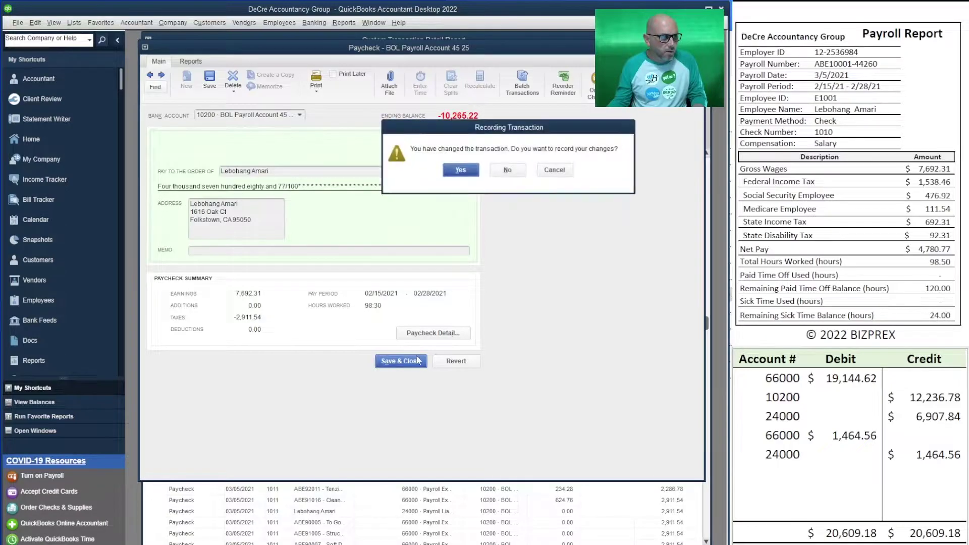
pyautogui.click(461, 170)
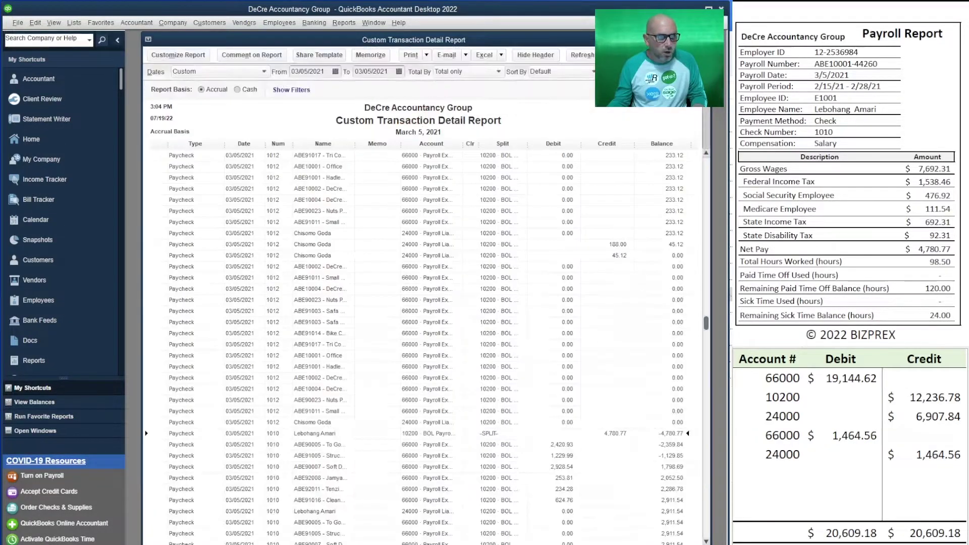
# Review the 03/05/2021 paycheck lines through the rest of the report and close it without memorizing it
pyautogui.scroll(-12, 414, 288)
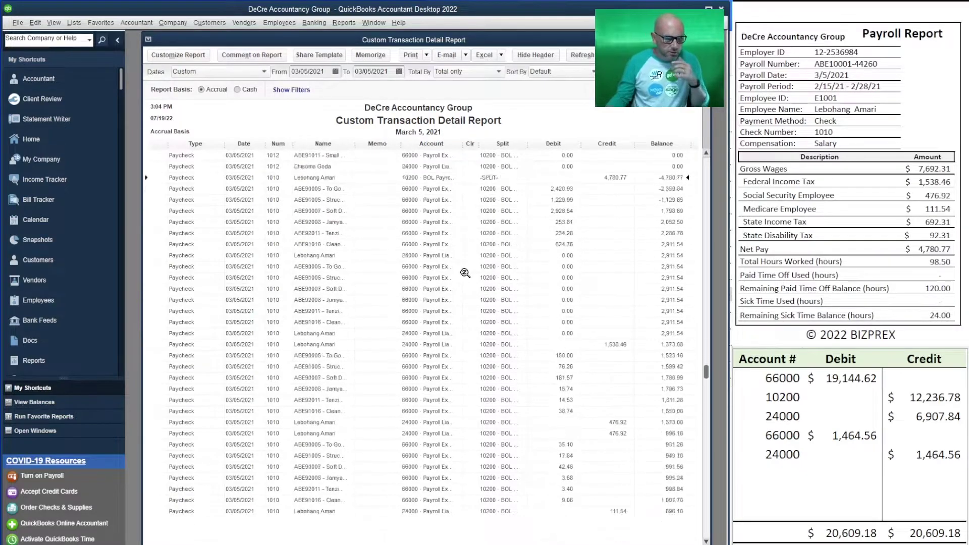
pyautogui.scroll(-6, 488, 356)
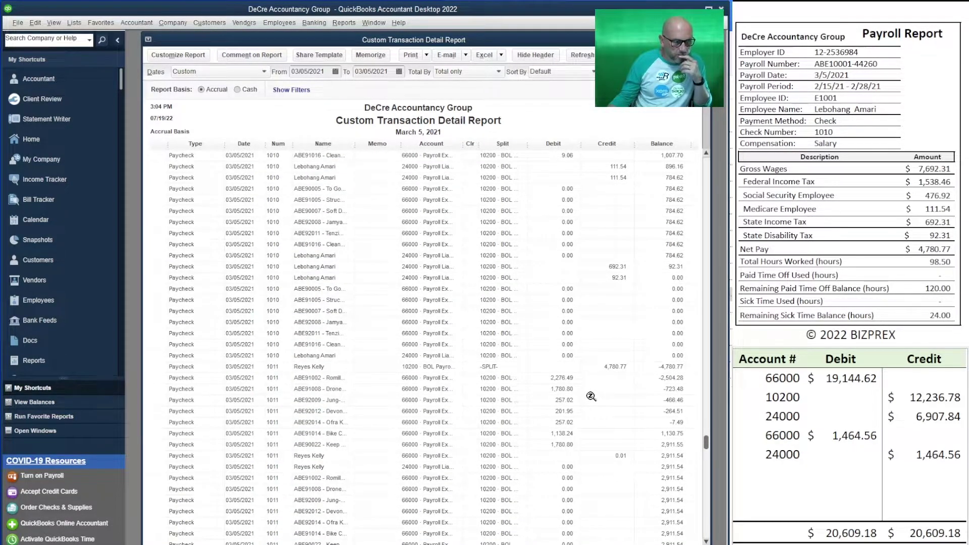
pyautogui.scroll(-3, 591, 397)
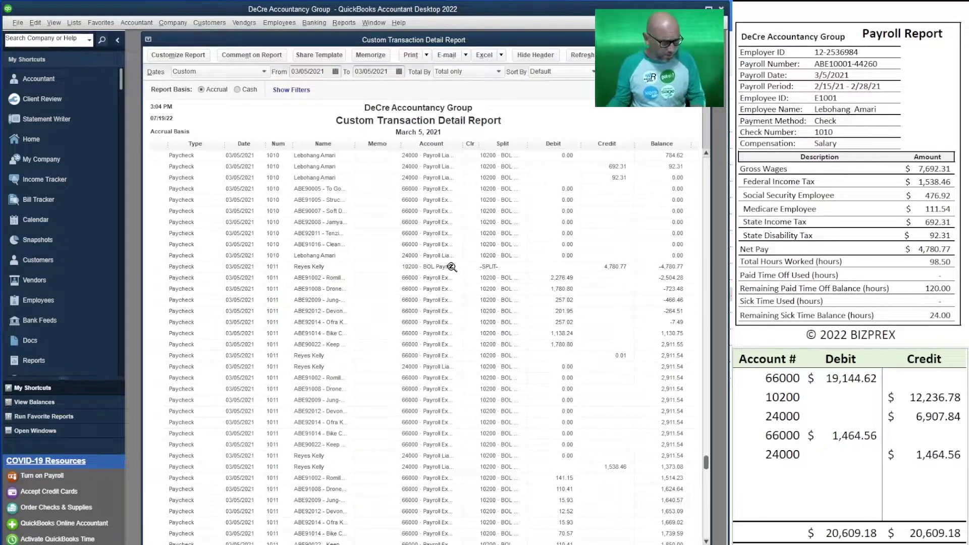
pyautogui.scroll(-7, 452, 314)
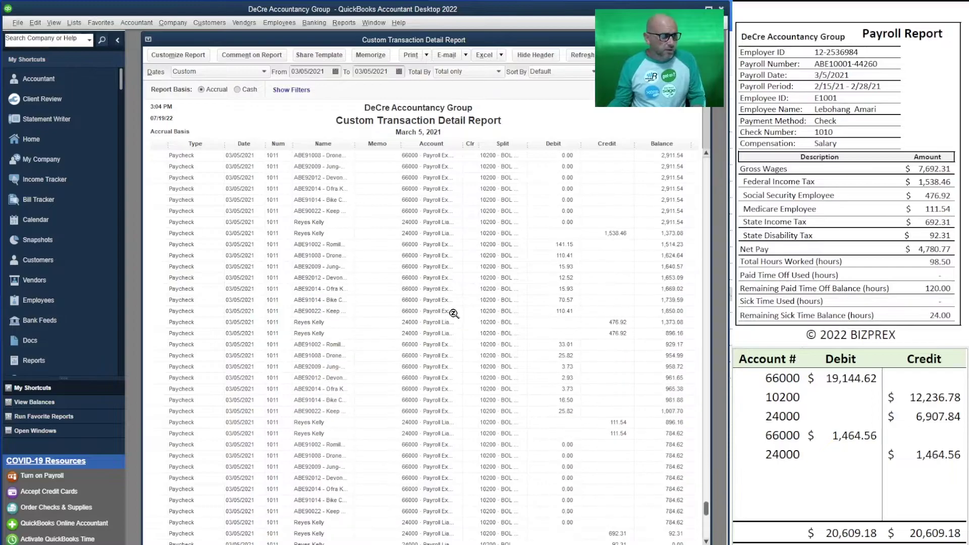
pyautogui.press('Escape')
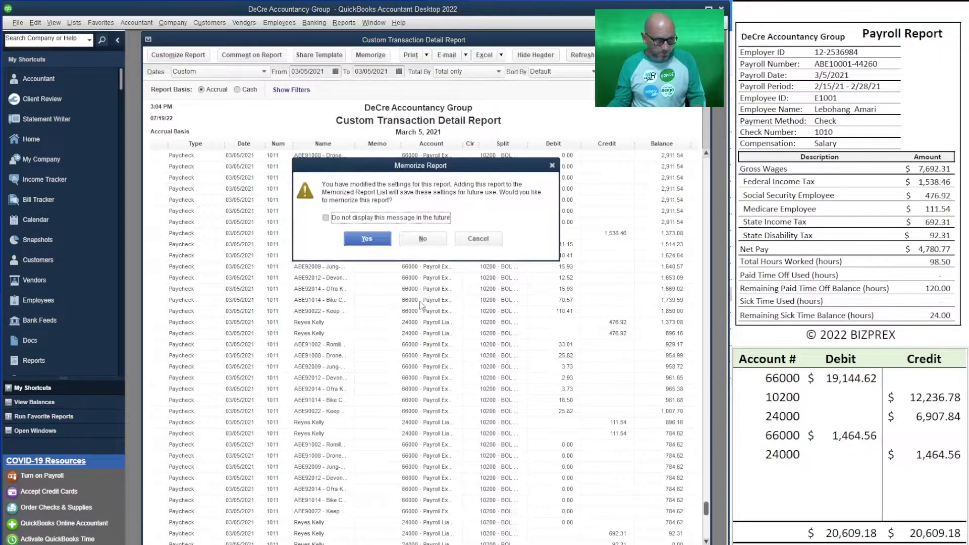
pyautogui.click(427, 233)
# Clear all account numbers, debits and credits of the payroll entry from the journal table in the worksheet
pyautogui.click(843, 378)
pyautogui.moveTo(927, 450); pyautogui.dragTo(783, 382)
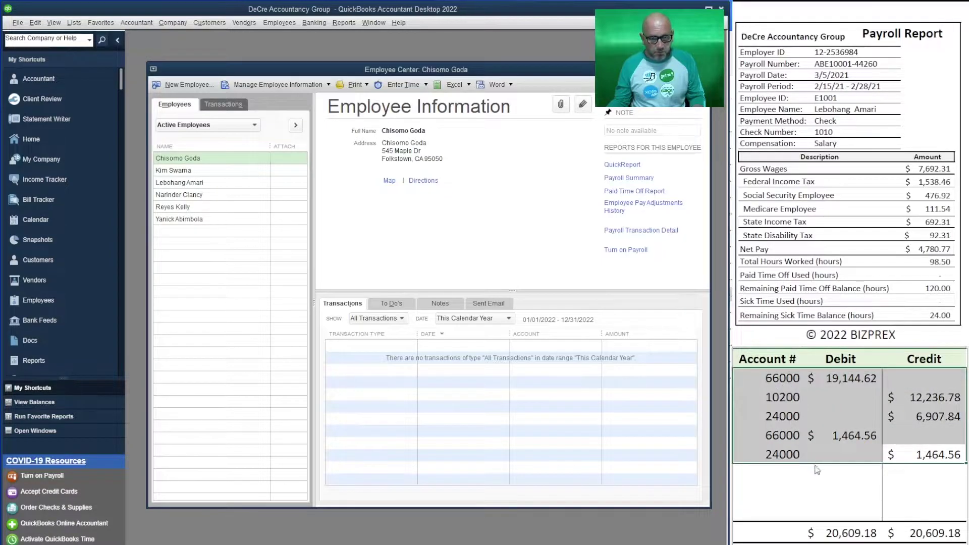
pyautogui.press('Delete')
pyautogui.click(786, 474)
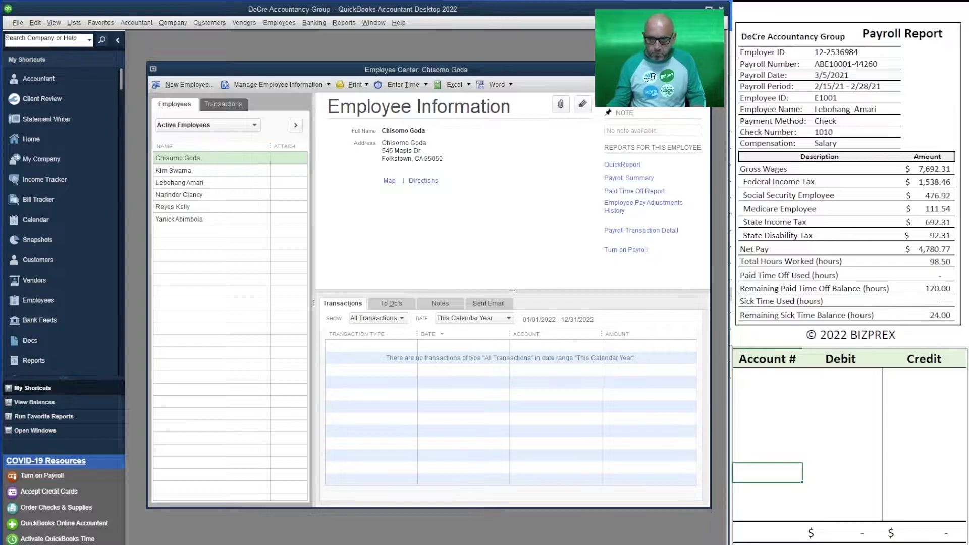
# Bring up the Bank of Lakes receipt and set up a funds transfer of 20,610.00 to 10200 BOL Payroll Account
pyautogui.scroll(-20, 851, 174)
pyautogui.scroll(-5, 851, 174)
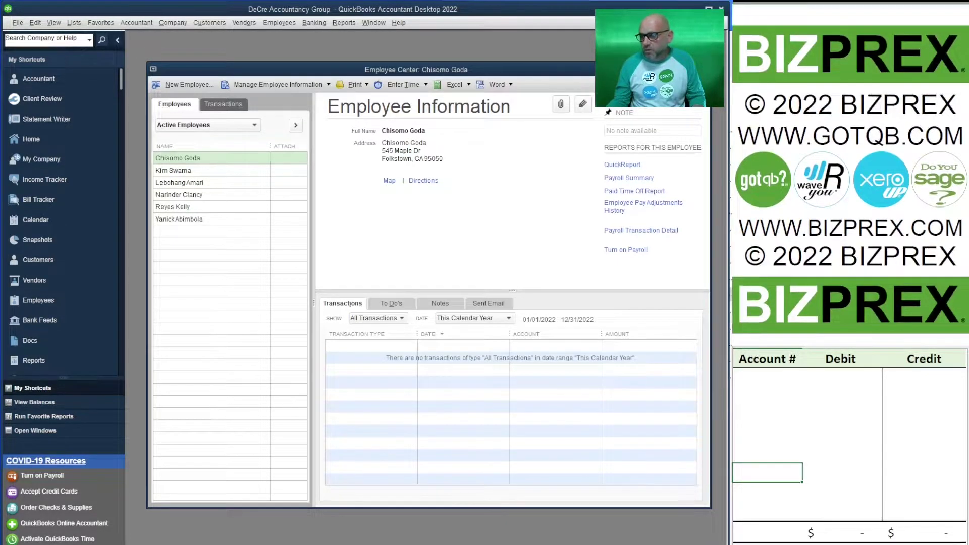
pyautogui.scroll(-10, 851, 174)
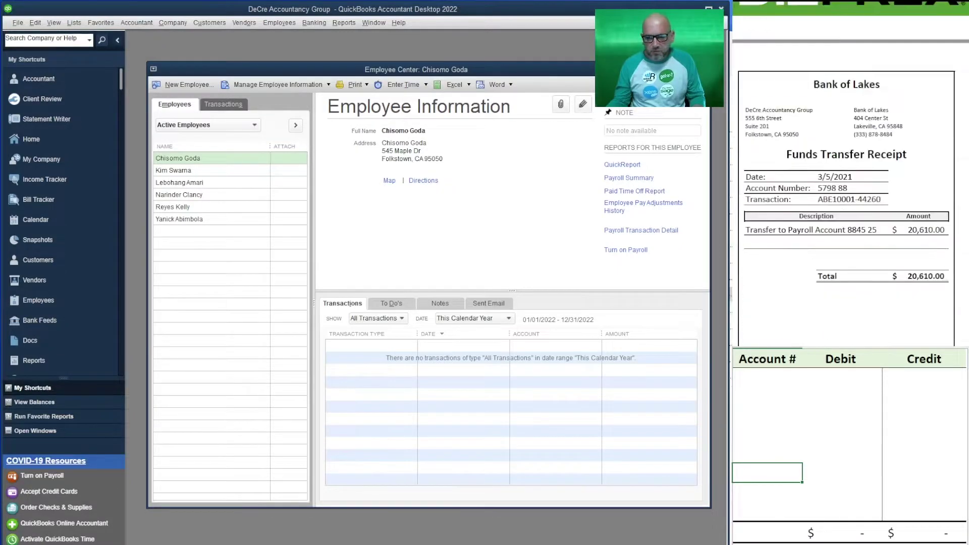
pyautogui.scroll(-2, 850, 174)
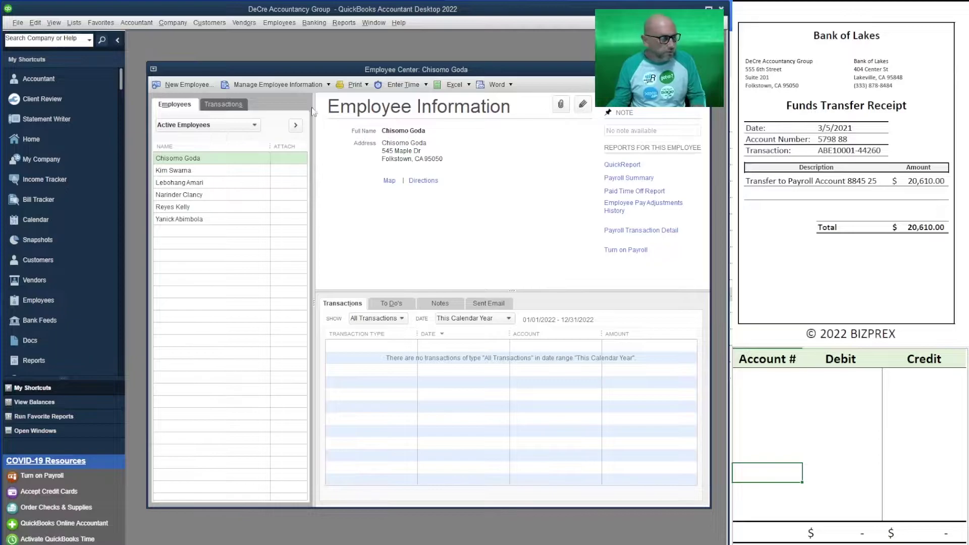
pyautogui.click(345, 24)
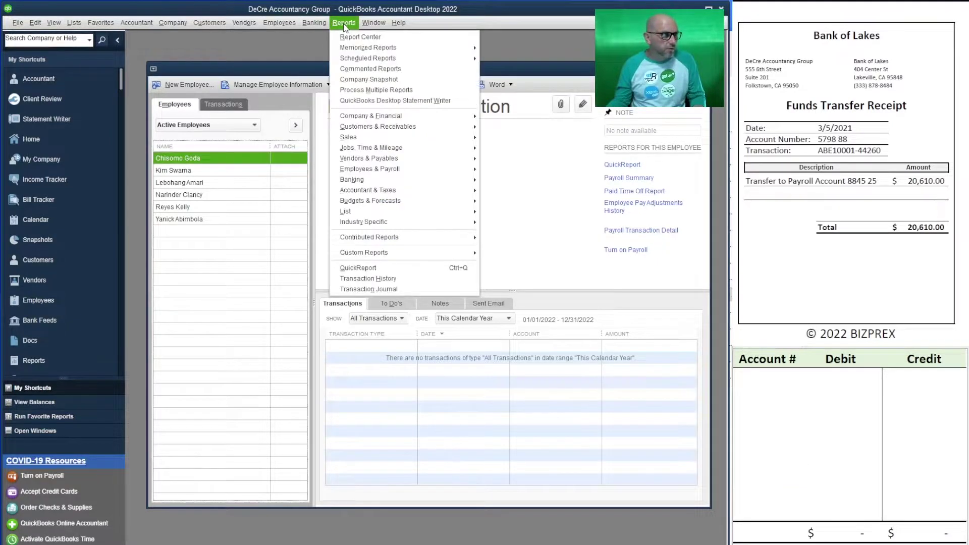
pyautogui.click(341, 98)
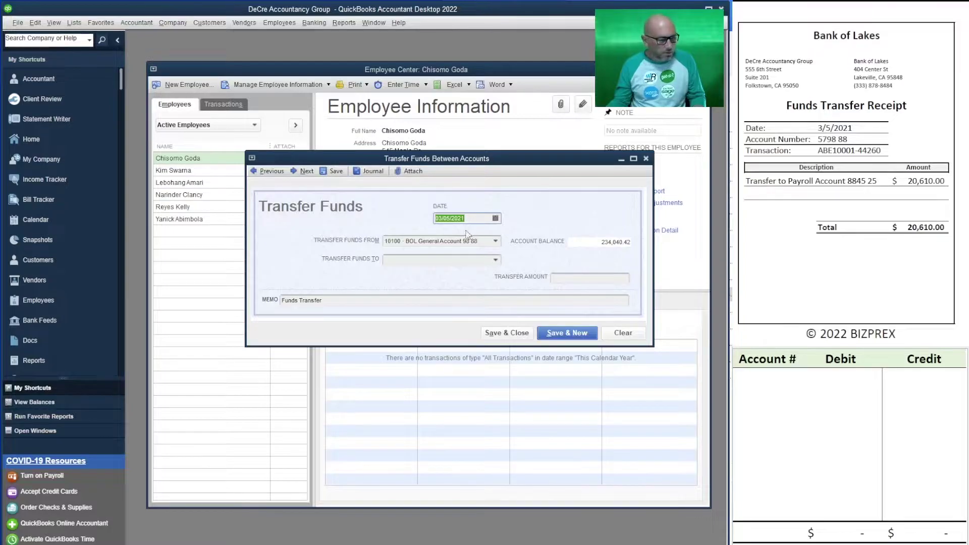
pyautogui.click(495, 260)
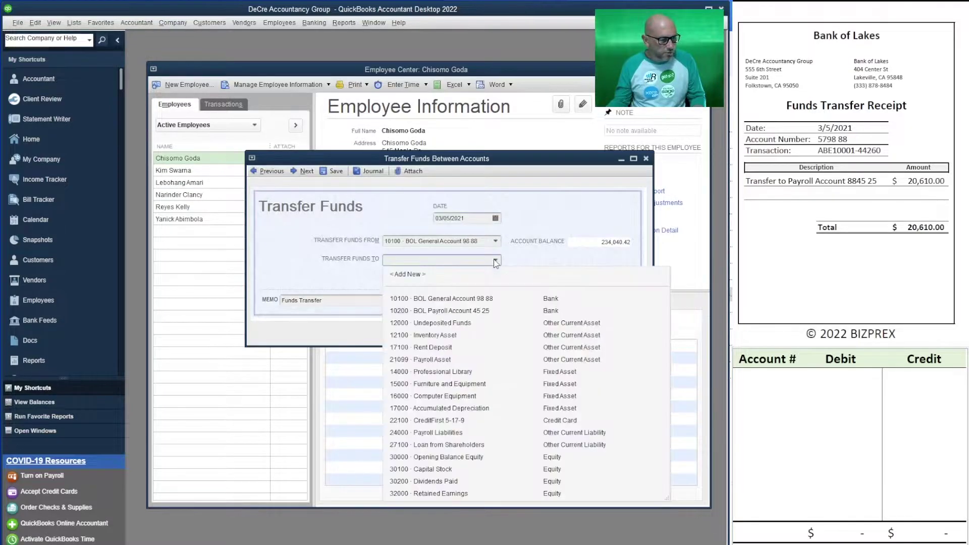
pyautogui.click(476, 311)
pyautogui.click(597, 279)
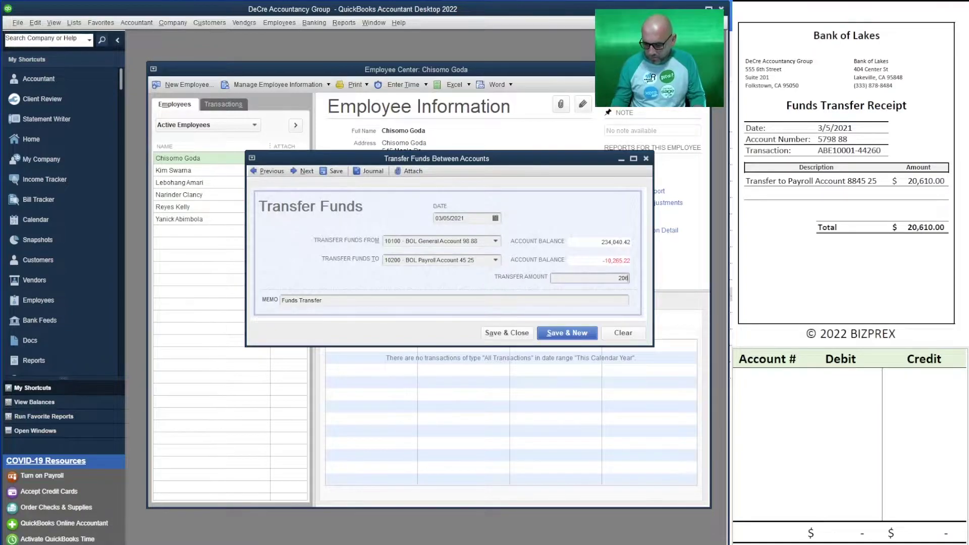
pyautogui.write('20610')
pyautogui.press('Tab')
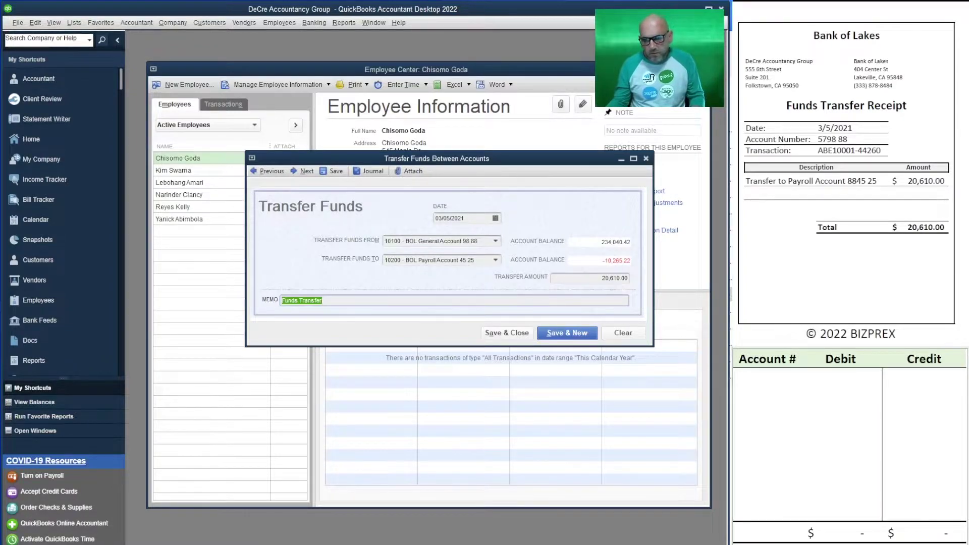
# Replace the transfer's memo with the transaction number copied from the funds transfer receipt
pyautogui.moveTo(881, 151); pyautogui.dragTo(809, 152)
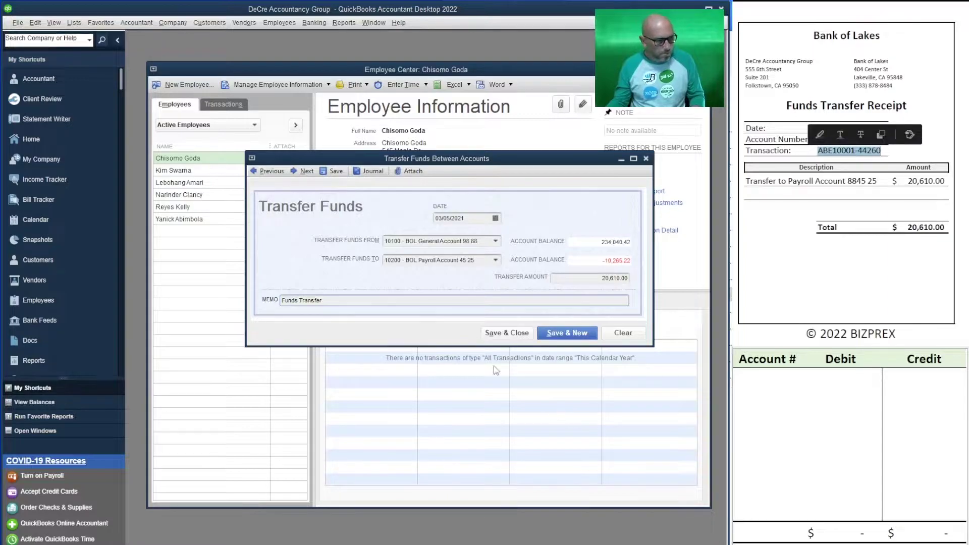
pyautogui.hotkey('ctrl', 'c')
pyautogui.tripleClick(298, 300)
pyautogui.hotkey('ctrl', 'v')
# Enter a 20,610.00 credit to 10100 and debit to 10200 in the journal table, and save and close the transfer
pyautogui.click(768, 472)
pyautogui.click(763, 379)
pyautogui.write('10100')
pyautogui.press('Return')
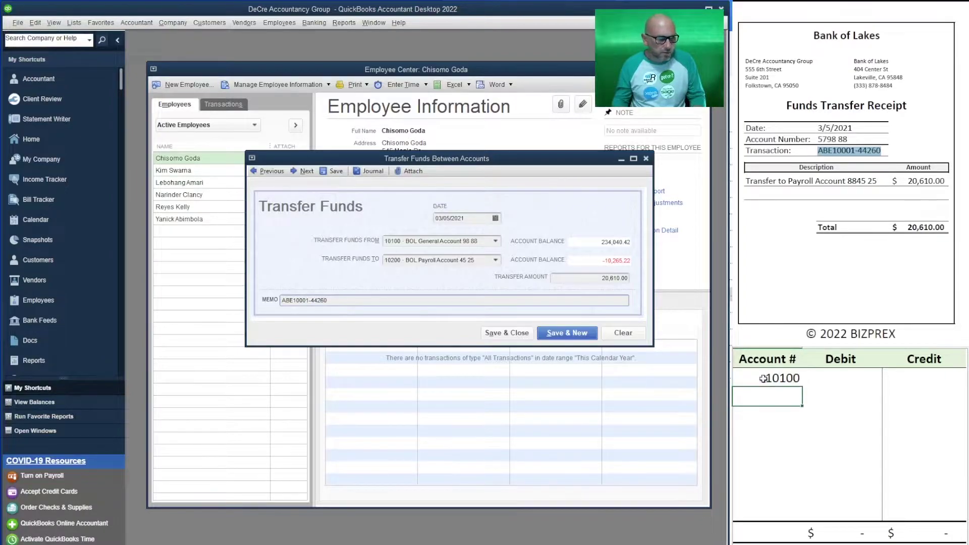
pyautogui.write('10200')
pyautogui.press('Tab')
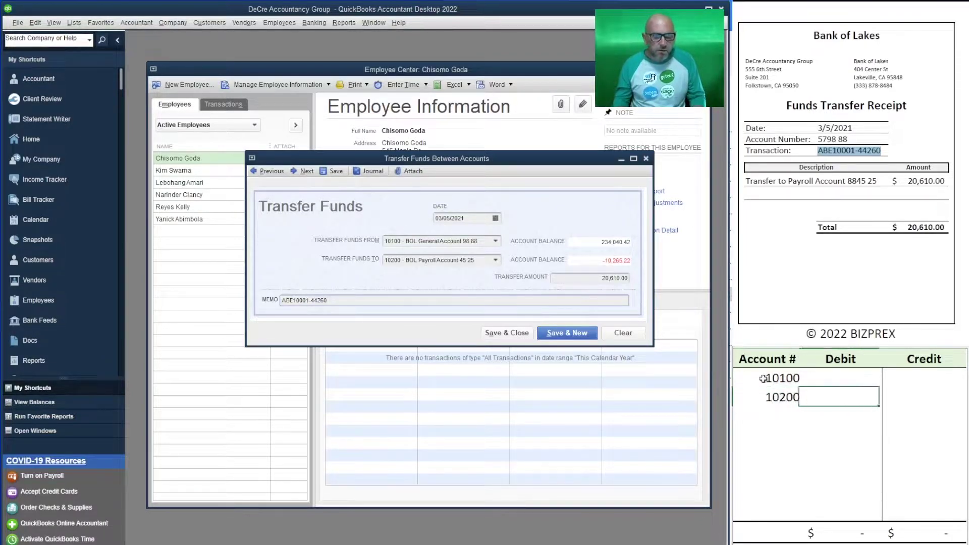
pyautogui.press('Right')
pyautogui.press('Up')
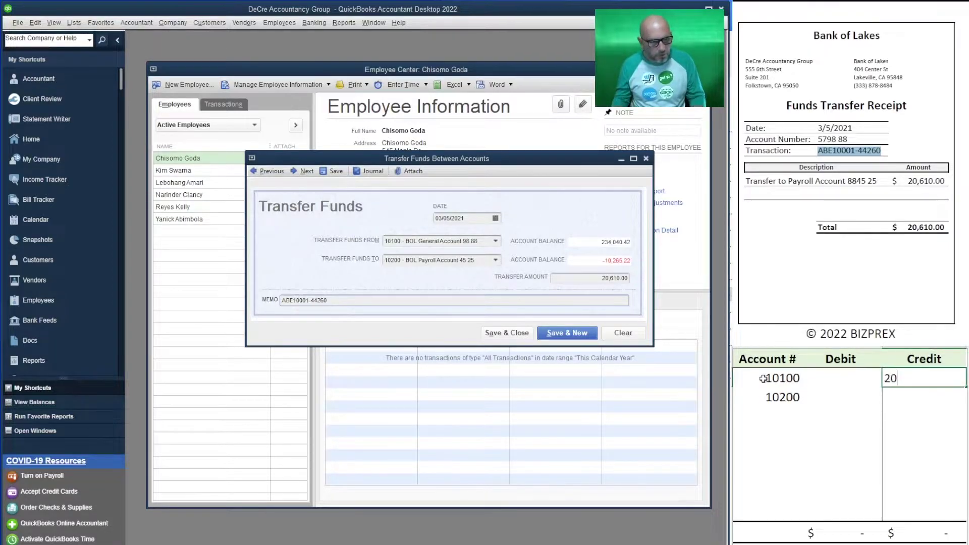
pyautogui.press('Return')
pyautogui.press('Left')
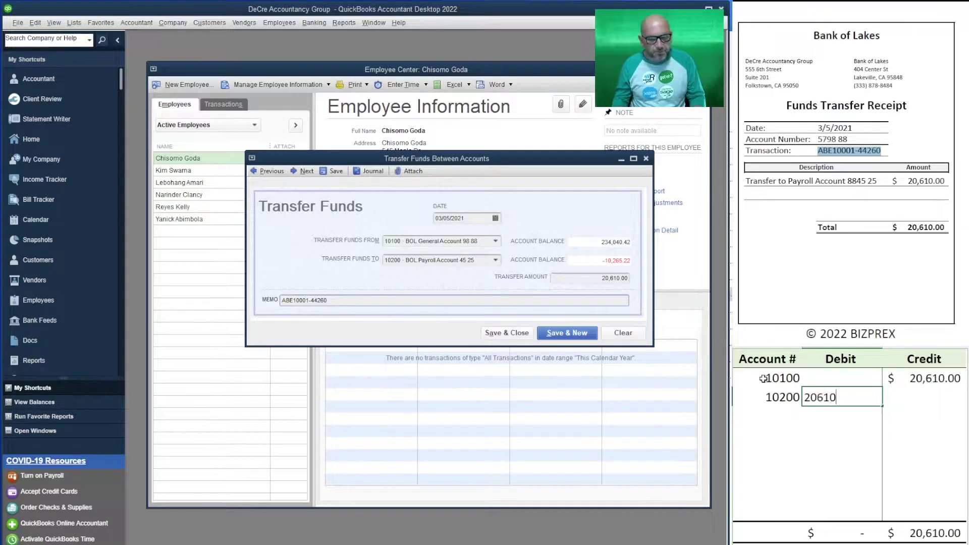
pyautogui.write('20610')
pyautogui.press('Return')
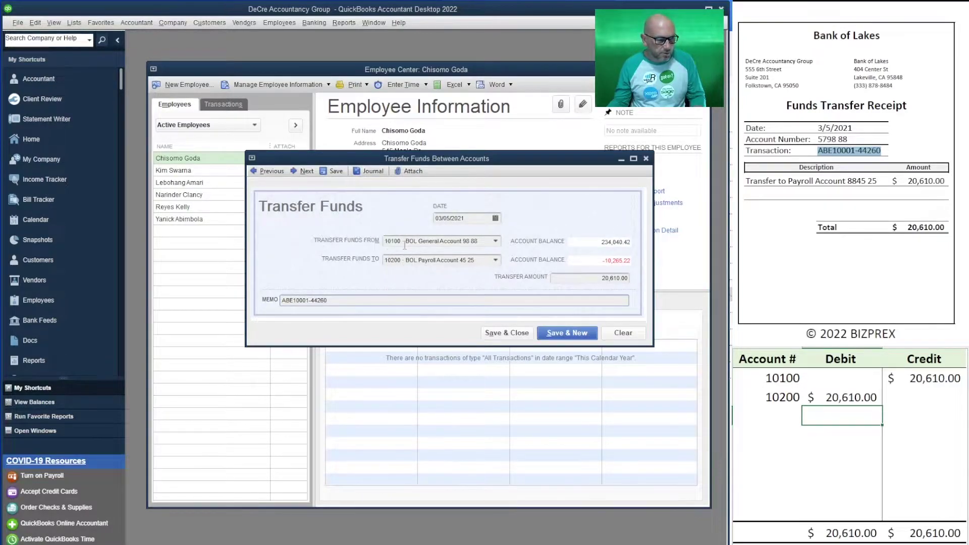
pyautogui.click(509, 333)
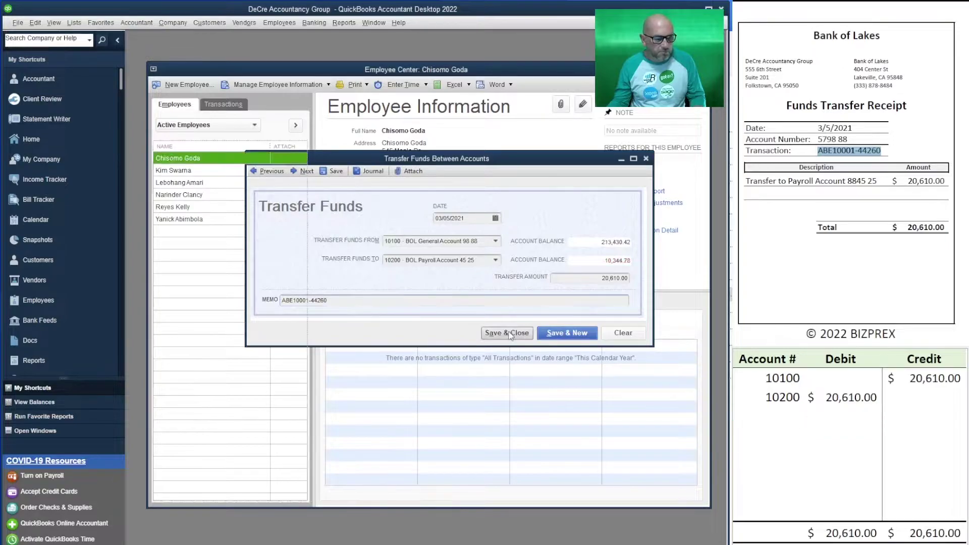
# Bring up the State Tax Authority confirmation and open the payroll liabilities to pay for 03/05/2021 through 03/05/2021
pyautogui.scroll(-10, 850, 174)
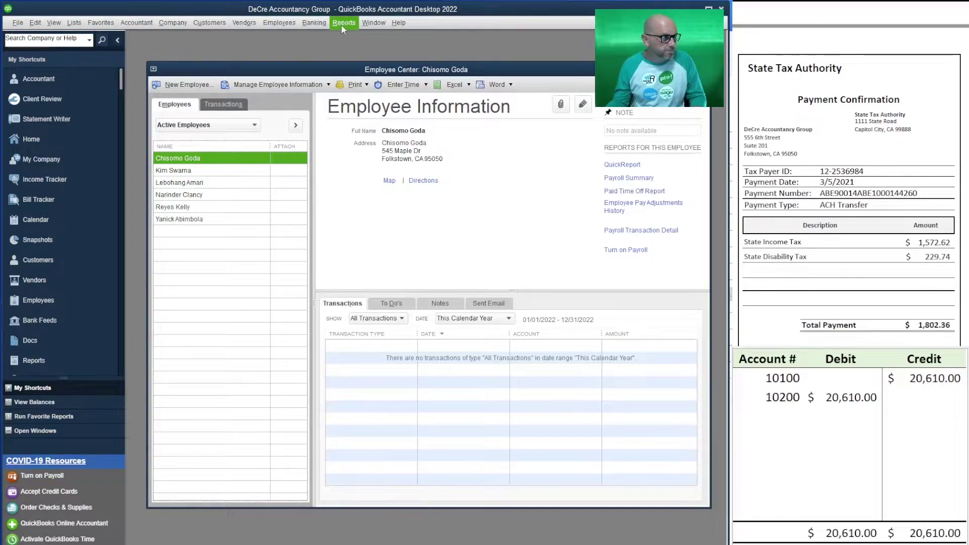
pyautogui.click(284, 26)
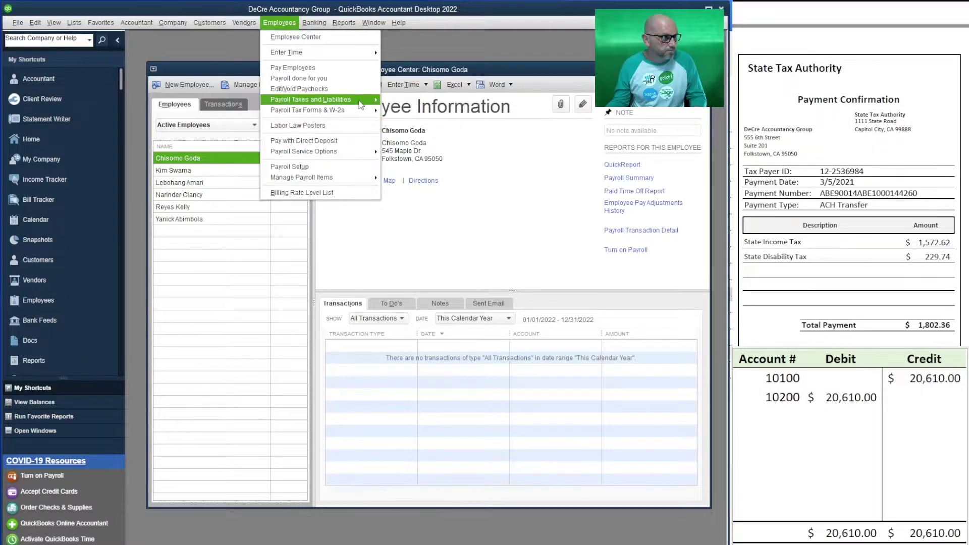
pyautogui.moveTo(360, 105)
pyautogui.click(399, 100)
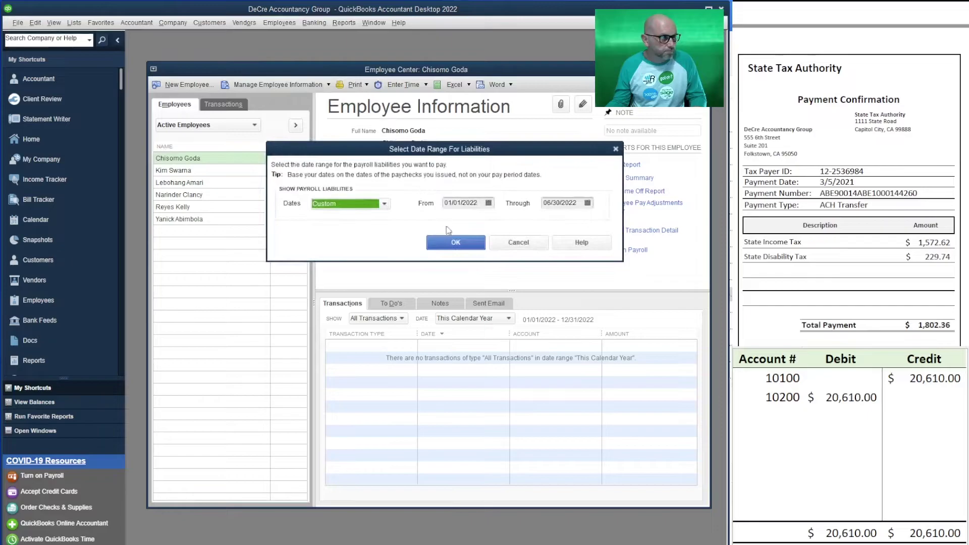
pyautogui.press('Tab')
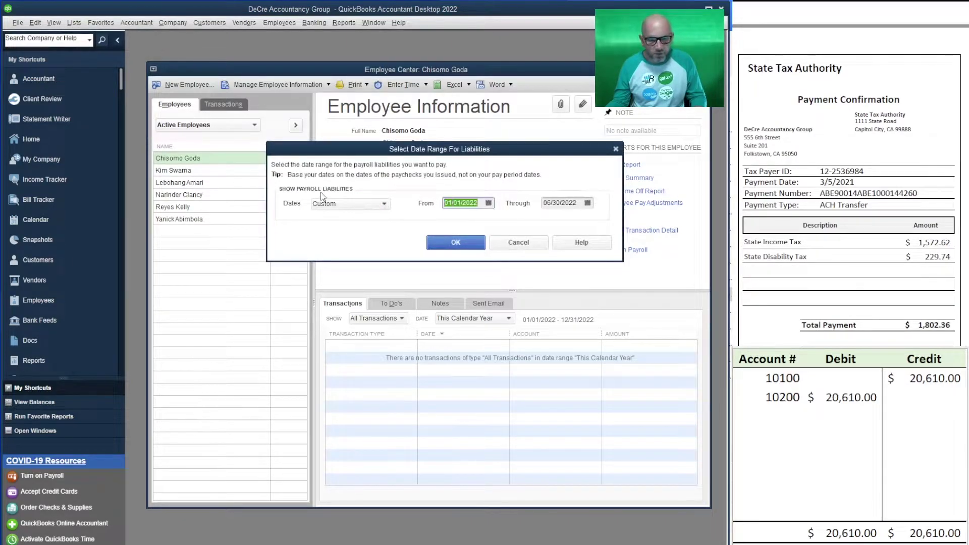
pyautogui.write('3/05')
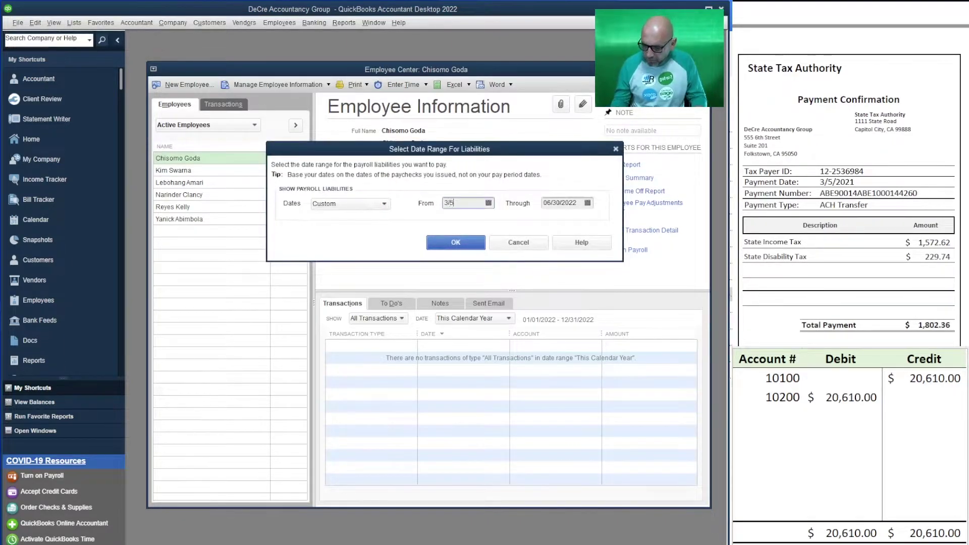
pyautogui.write('/2021')
pyautogui.press('Tab')
pyautogui.write('3')
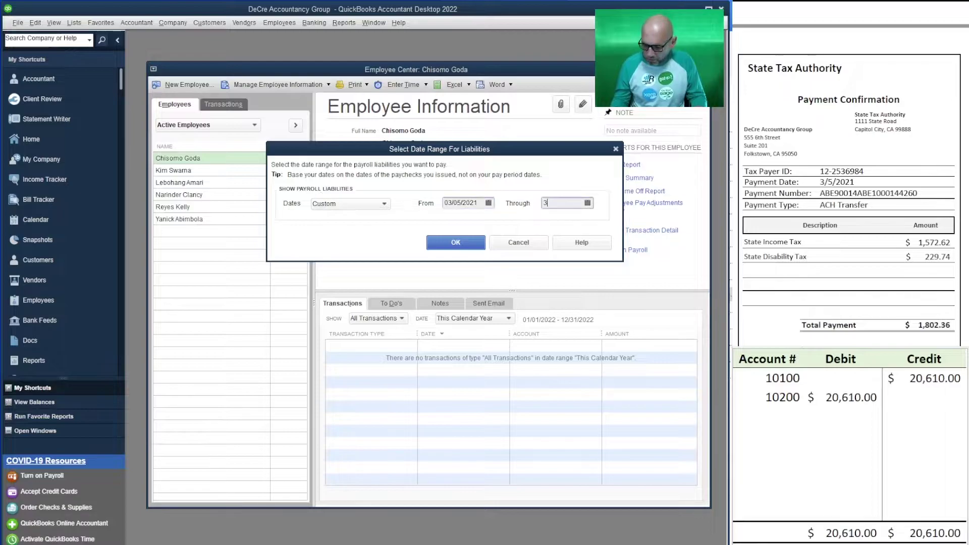
pyautogui.write('/5/2021')
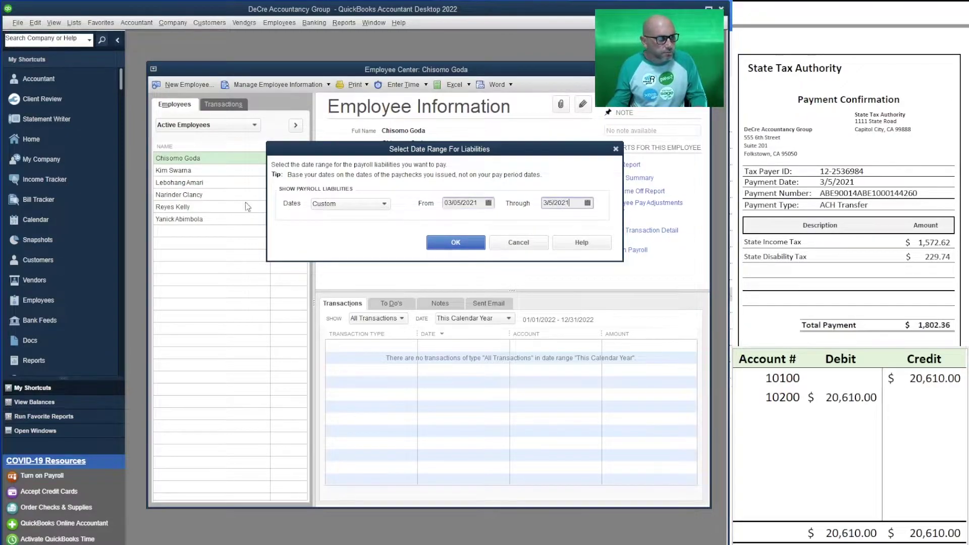
pyautogui.click(458, 245)
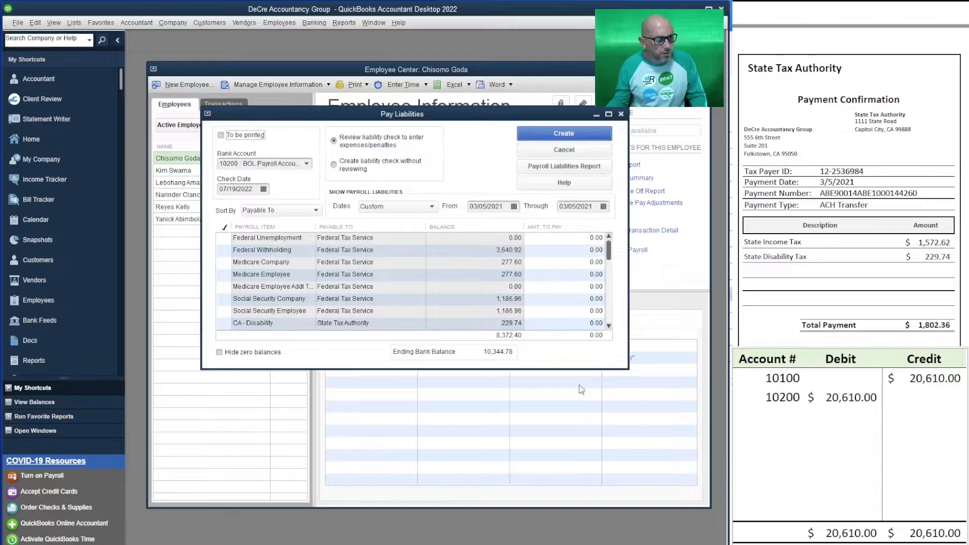
# Enlarge the liabilities window and mark all State Tax Authority items for payment, including CA - Withholding and CA - Disability
pyautogui.moveTo(629, 369); pyautogui.dragTo(665, 496)
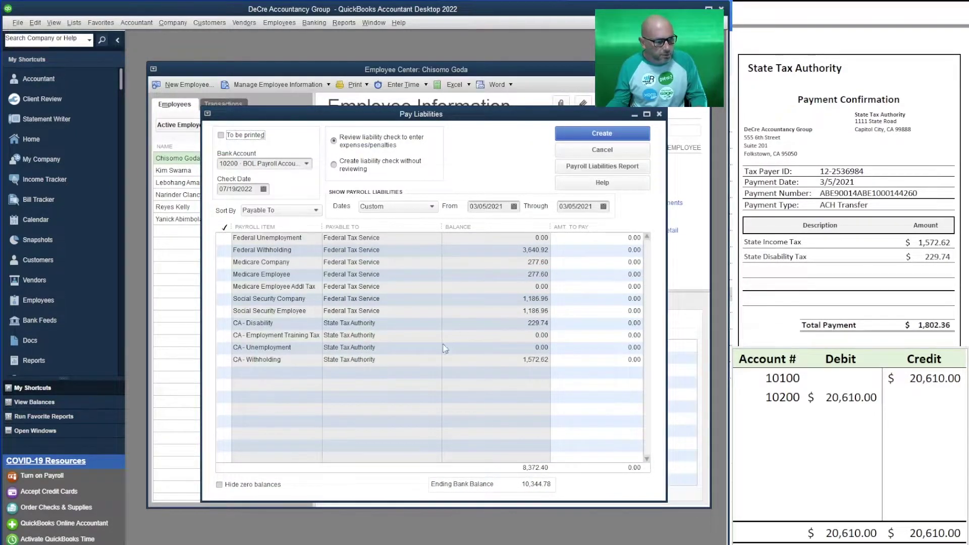
pyautogui.click(224, 359)
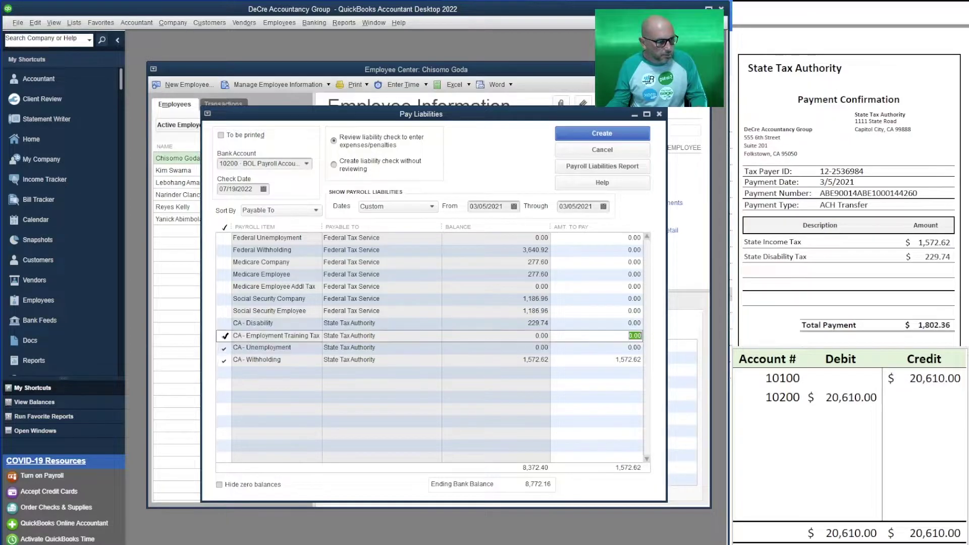
pyautogui.click(223, 323)
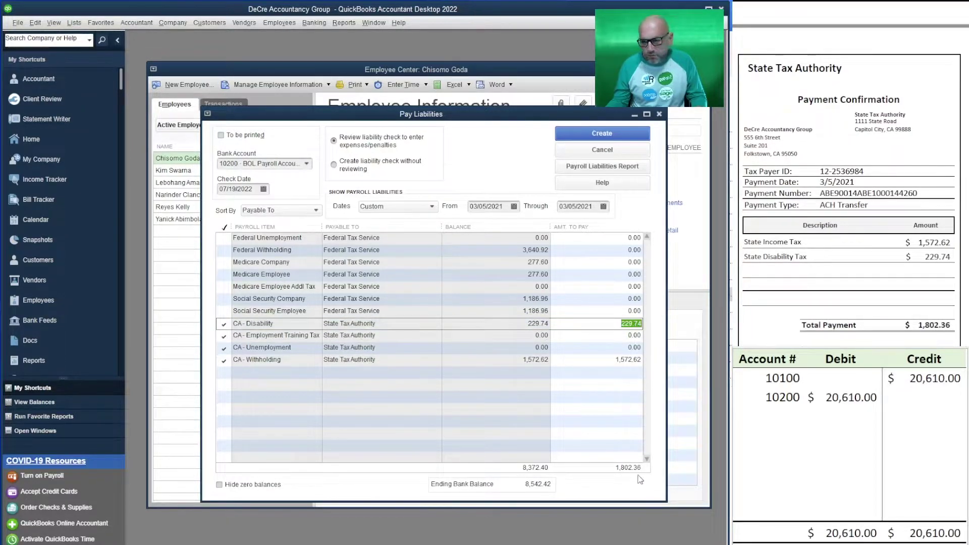
# Clear the account numbers and amounts of the transfer entry from the journal table
pyautogui.click(849, 398)
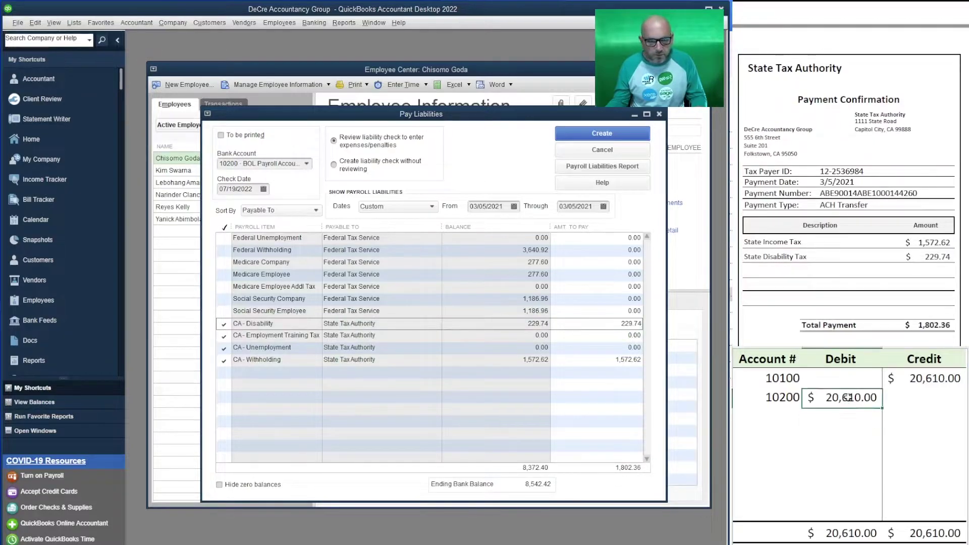
pyautogui.press('Delete')
pyautogui.press('Right')
pyautogui.press('Up')
pyautogui.press('Delete')
pyautogui.press('Left')
pyautogui.press('Left')
pyautogui.press('Delete')
pyautogui.press('Down')
pyautogui.press('Delete')
# Record a 1,802.36 credit to account 10200 in the first row of the journal table
pyautogui.press('Up')
pyautogui.write('10200')
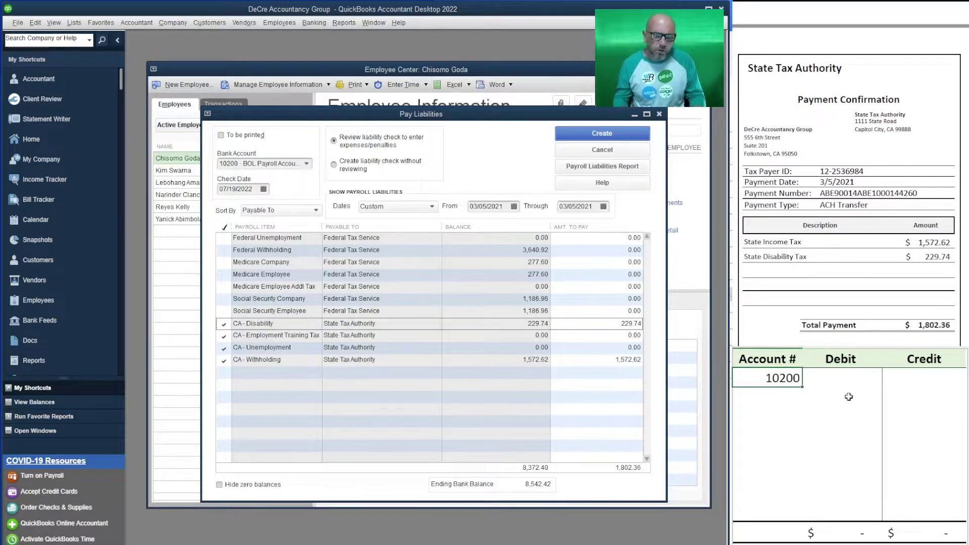
pyautogui.press('Right')
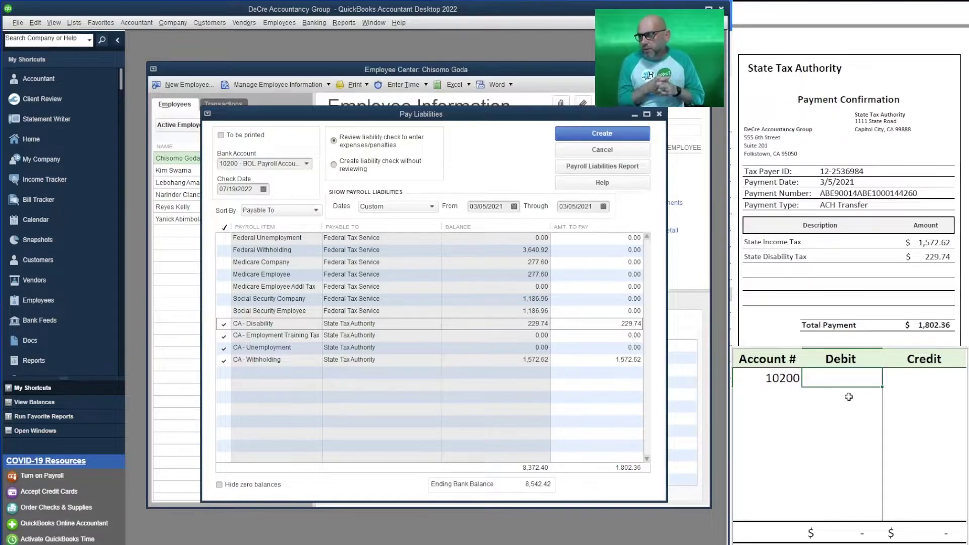
pyautogui.press('Right')
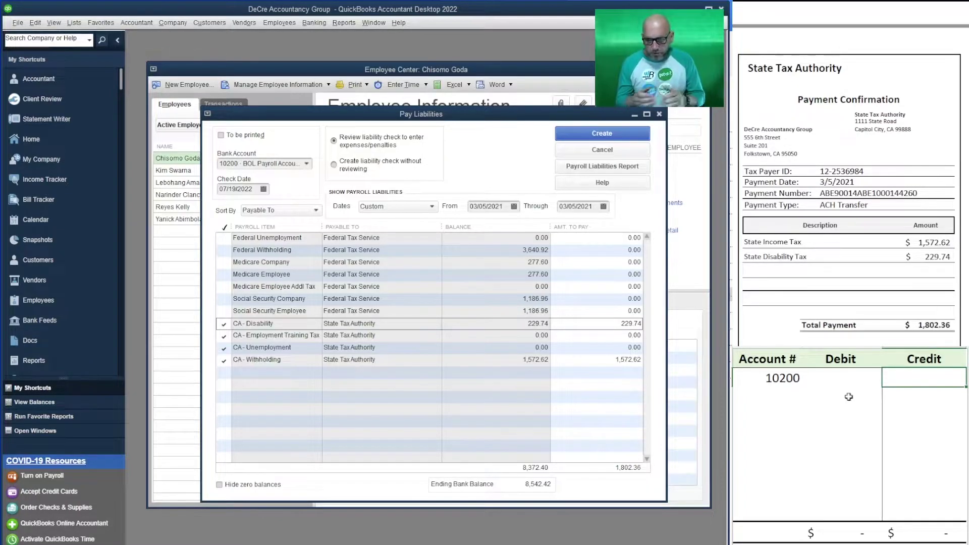
pyautogui.write('1802.36')
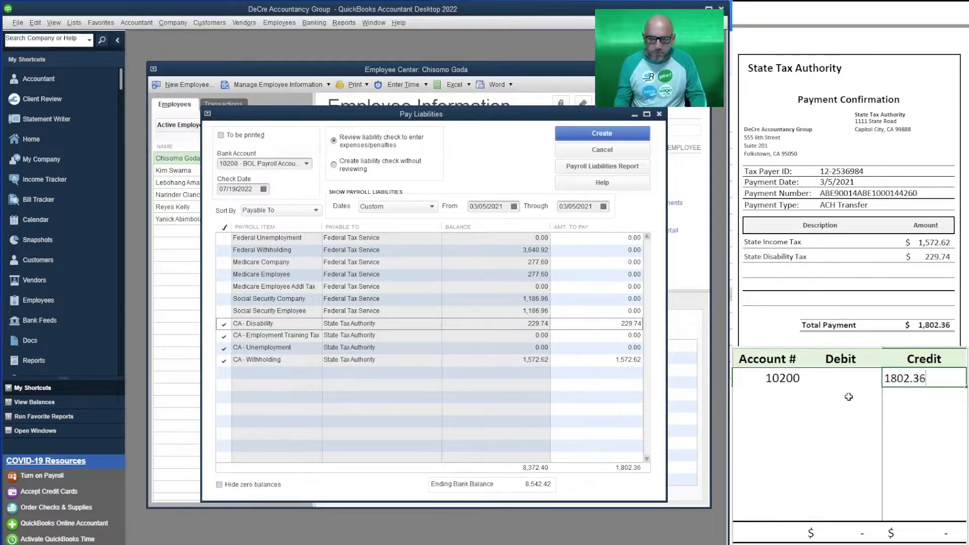
pyautogui.click(849, 397)
# Record a 1,802.36 debit to account 24000 in the second row of the journal table
pyautogui.press('Left')
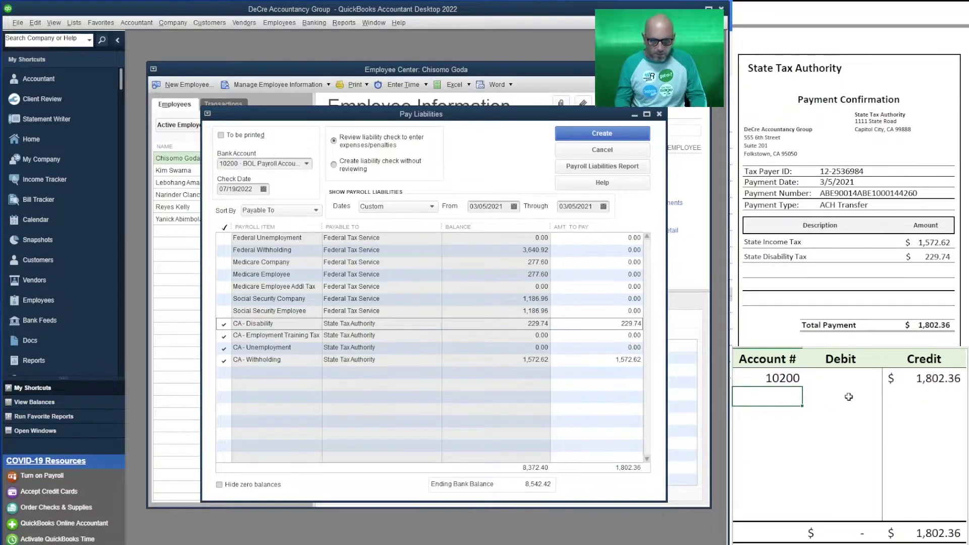
pyautogui.write('24000')
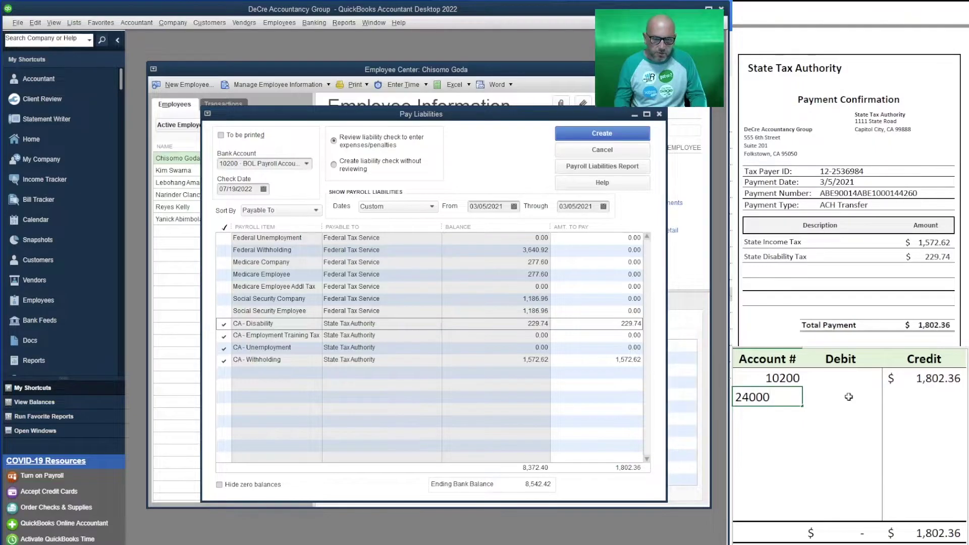
pyautogui.click(849, 397)
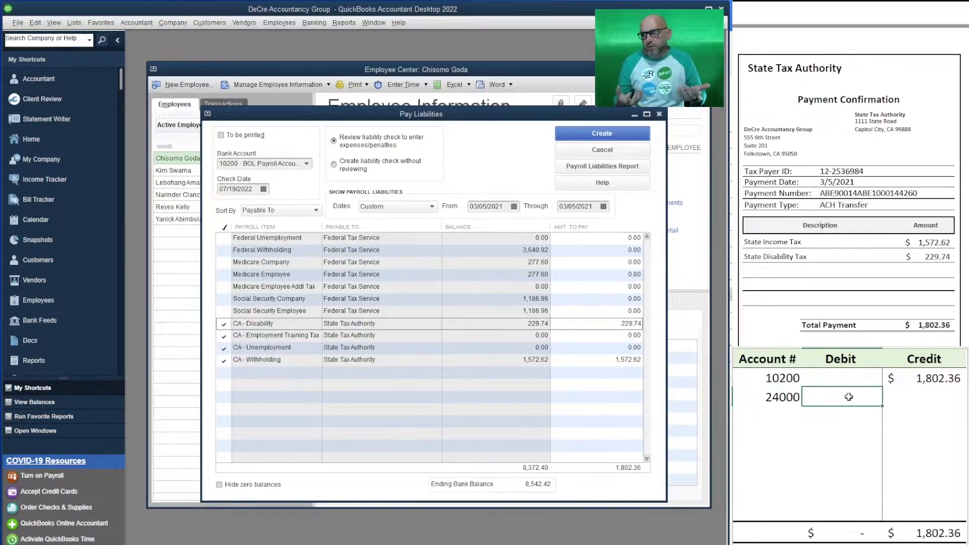
pyautogui.write('1802.36')
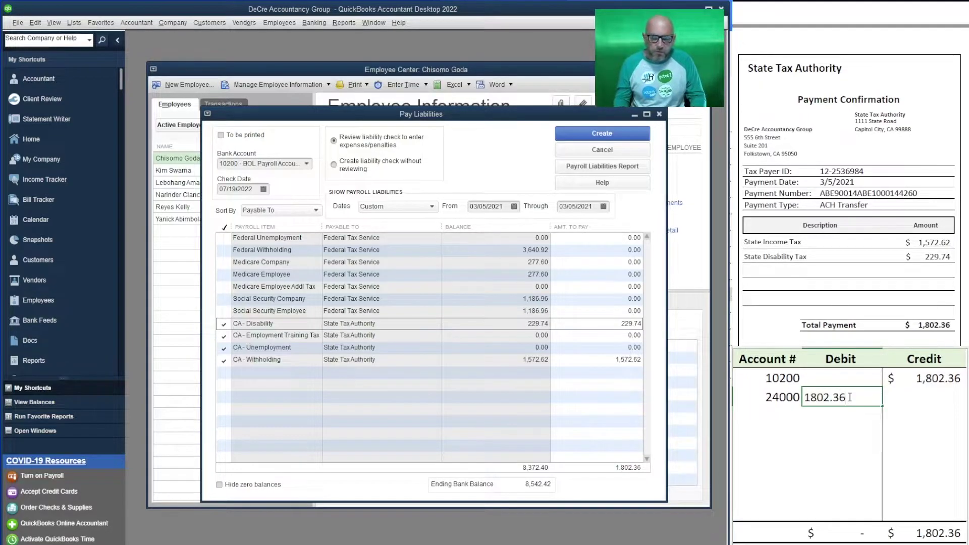
pyautogui.press('Return')
pyautogui.press('Down')
pyautogui.press('Left')
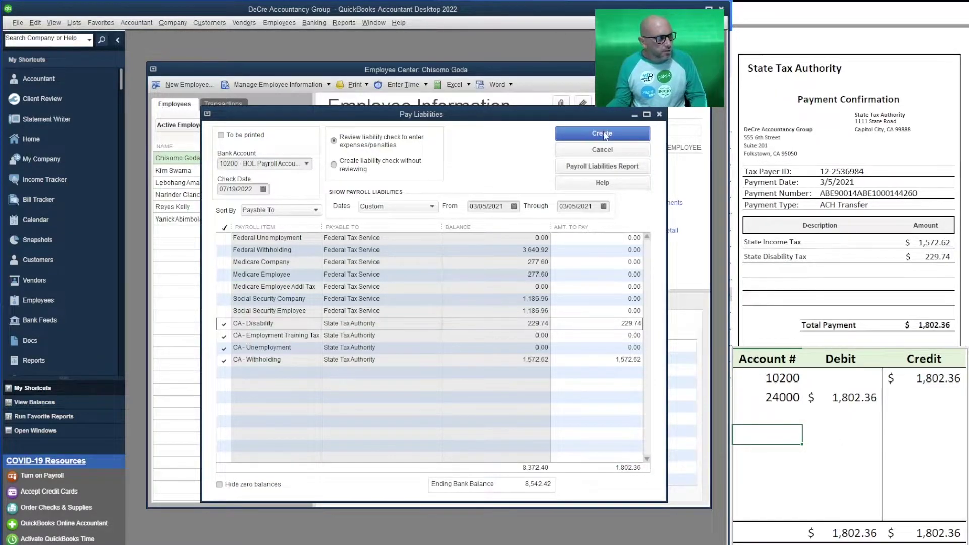
# Set the check date to 03/05/2021 and create the State Tax Authority liability check for review
pyautogui.click(257, 191)
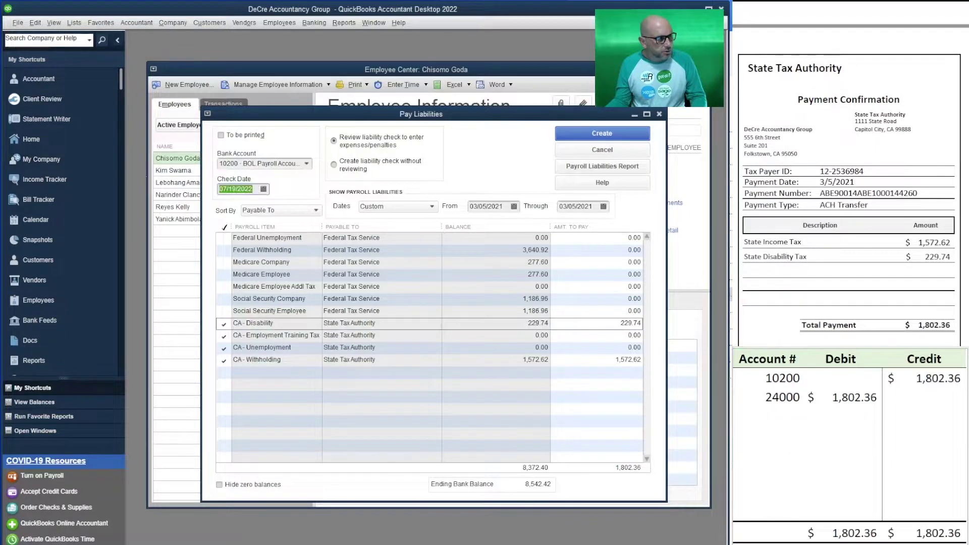
pyautogui.write('3/05/2021')
pyautogui.press('Tab')
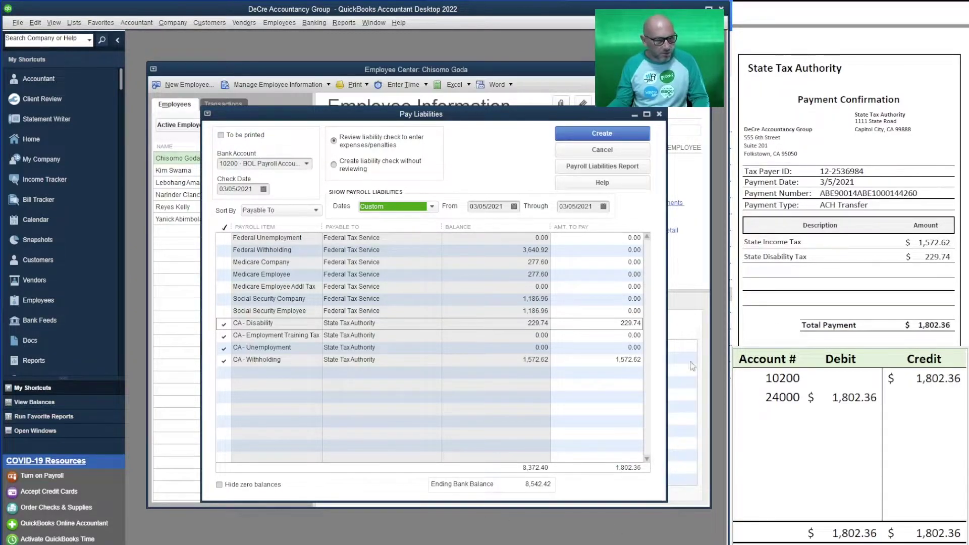
pyautogui.click(606, 133)
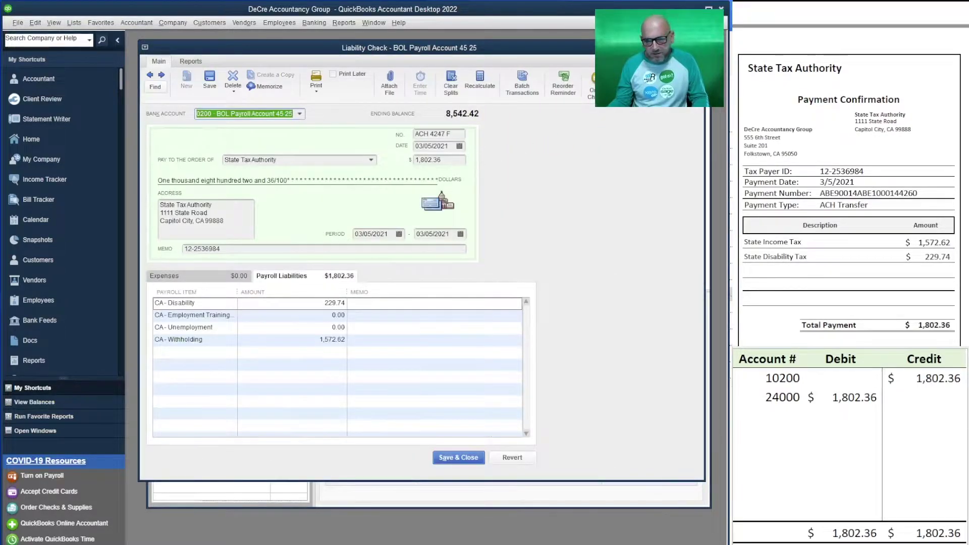
# Set the liability check's number to ACH 4260 S, copying the last four digits of the state confirmation's payment number
pyautogui.moveTo(918, 194); pyautogui.dragTo(900, 194)
pyautogui.hotkey('ctrl', 'c')
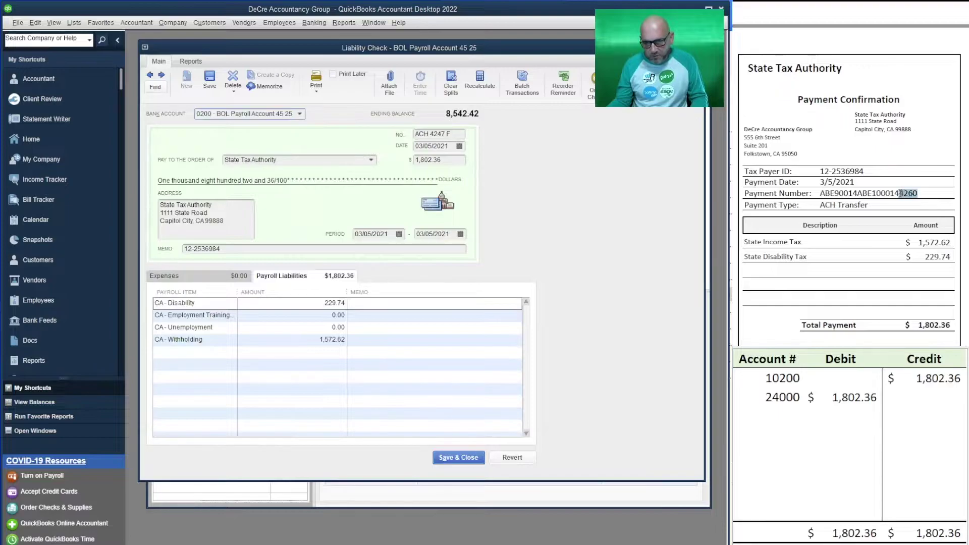
pyautogui.click(443, 134)
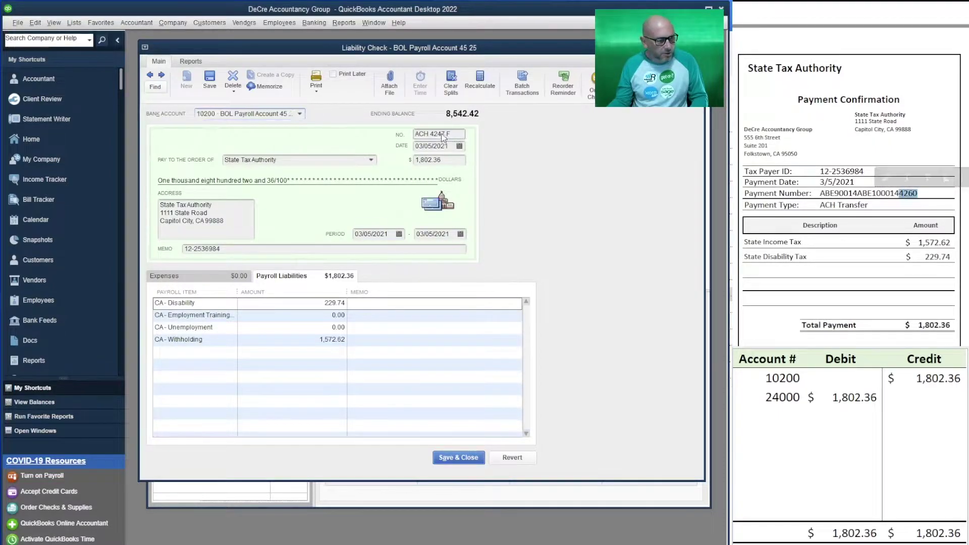
pyautogui.moveTo(444, 134); pyautogui.dragTo(430, 134)
pyautogui.hotkey('ctrl', 'v')
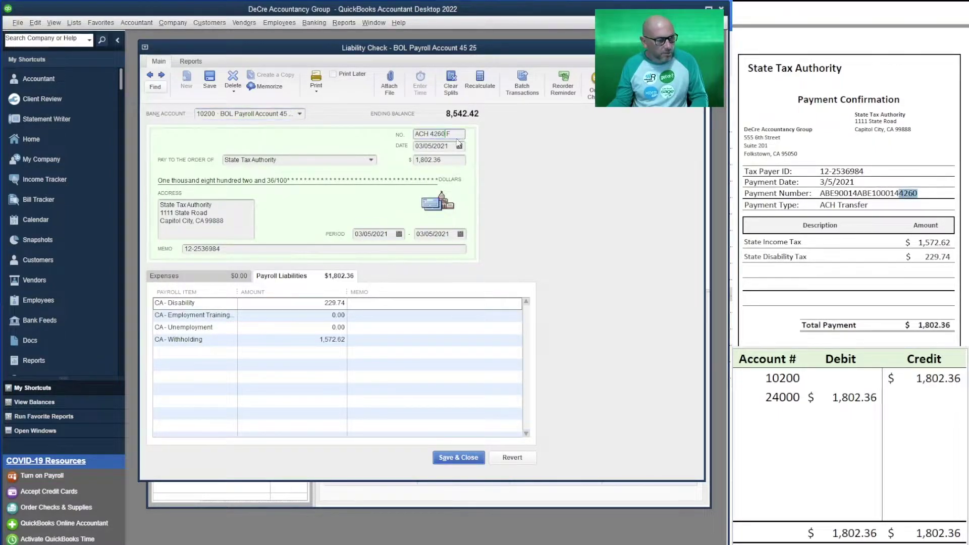
pyautogui.press('Delete')
pyautogui.write('S')
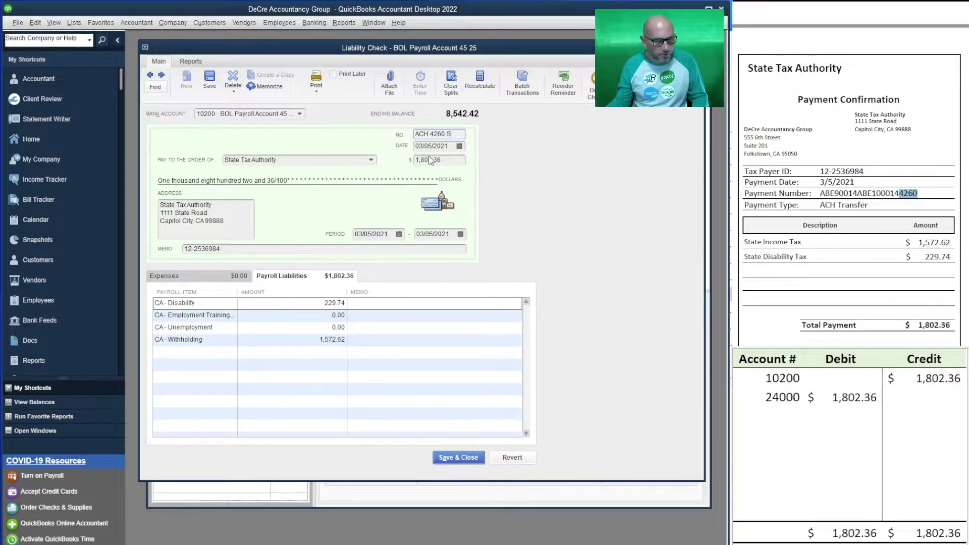
# Split the journal table's 24000 debit into two 24000 lines of 229.74 and 1,572.62
pyautogui.click(780, 434)
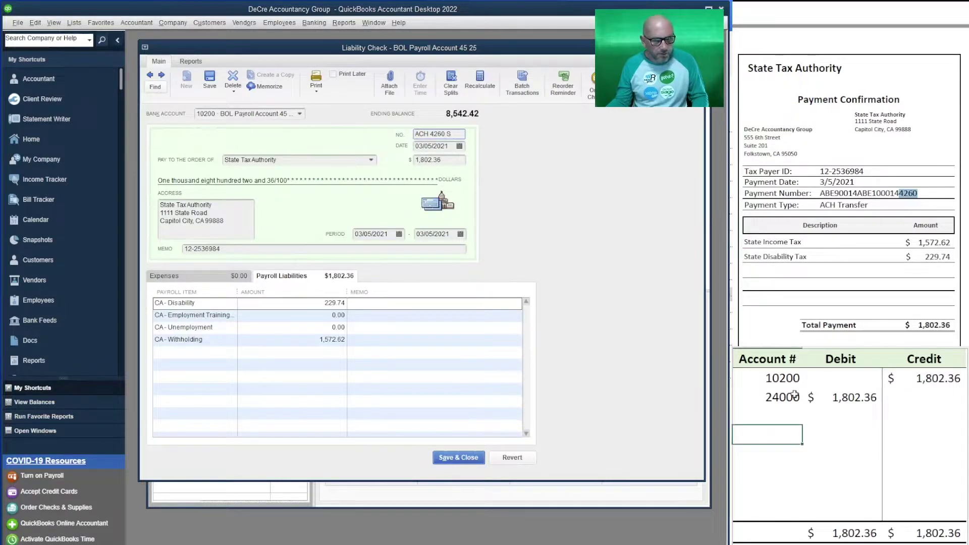
pyautogui.click(771, 396)
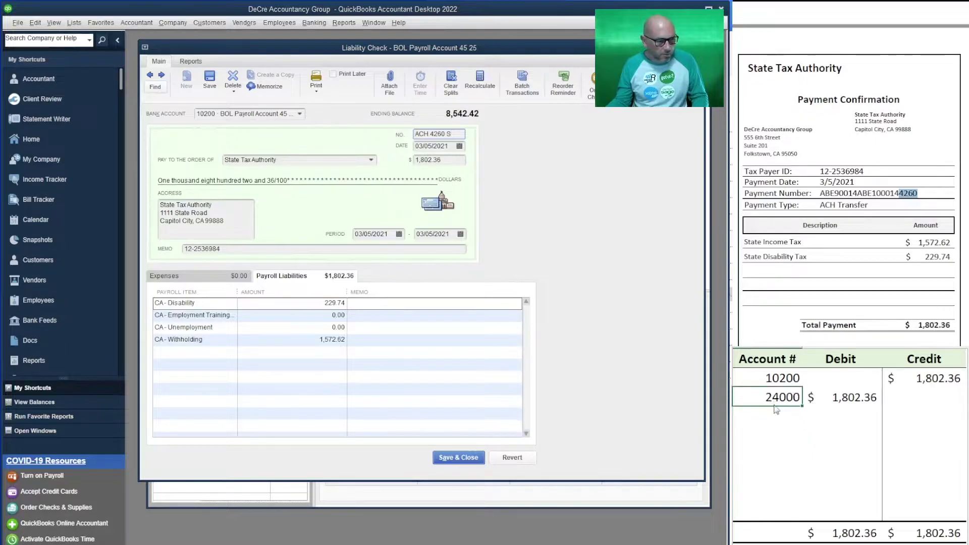
pyautogui.click(777, 413)
pyautogui.write('24000')
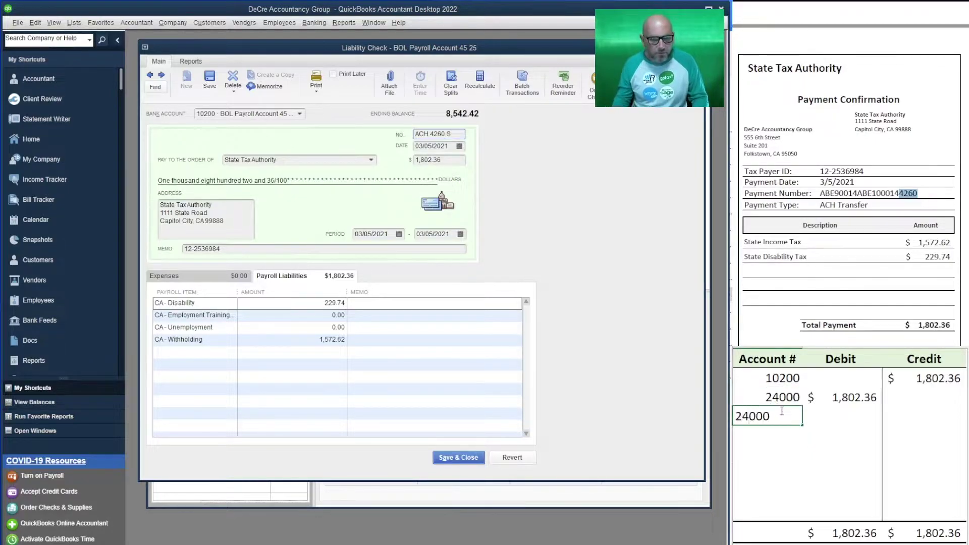
pyautogui.press('Tab')
pyautogui.press('Up')
pyautogui.write('229.74')
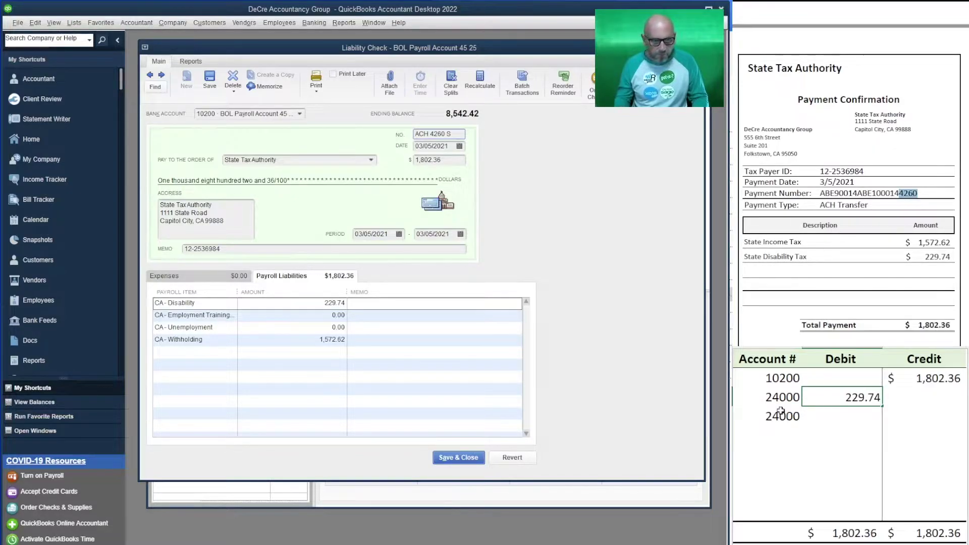
pyautogui.press('Return')
pyautogui.write('1,572')
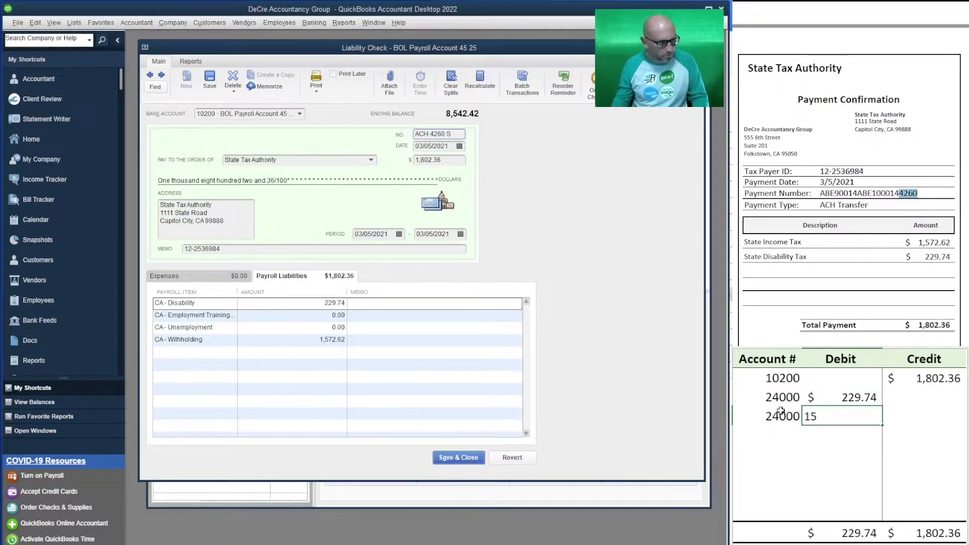
pyautogui.write('.62')
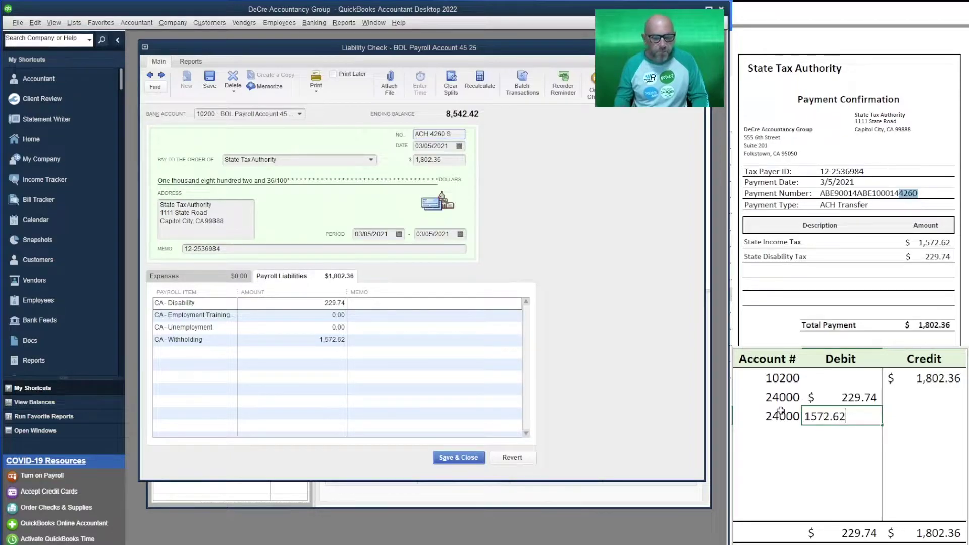
pyautogui.press('Return')
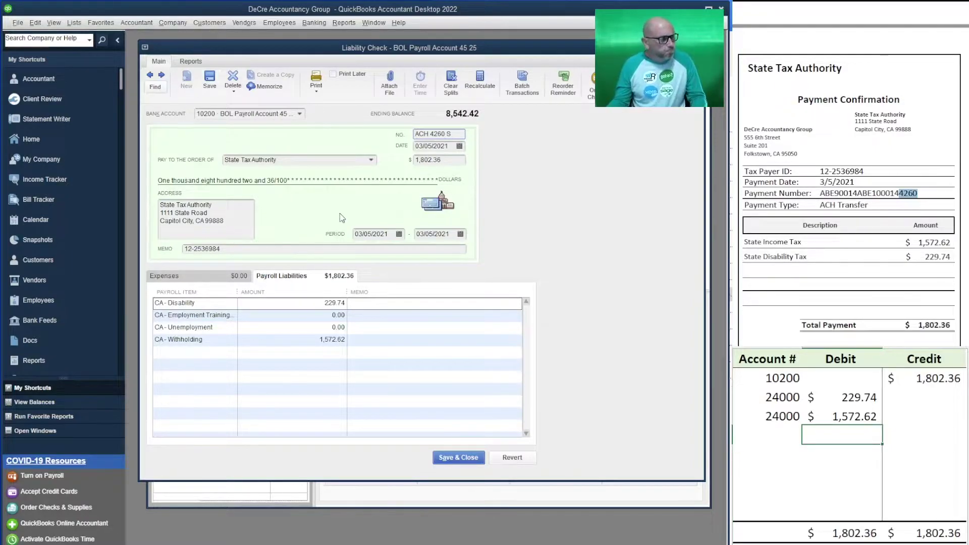
# Save and close the State Tax Authority liability check, and bring up the Federal Tax Service payment confirmation
pyautogui.click(466, 462)
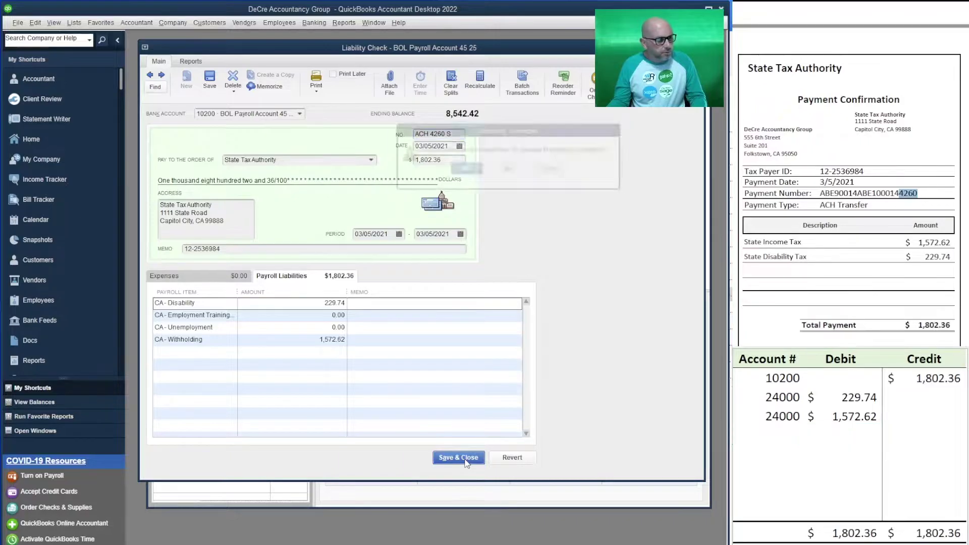
pyautogui.click(448, 170)
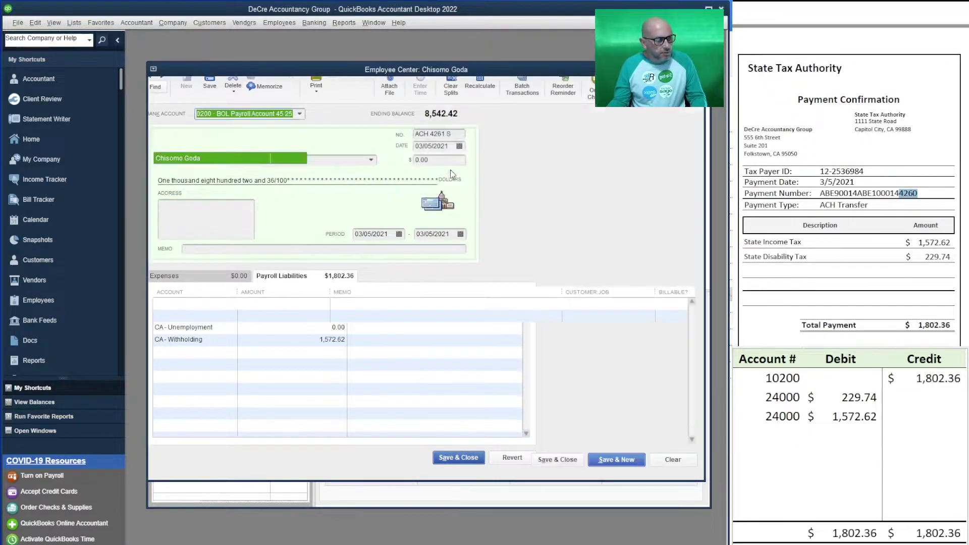
pyautogui.scroll(-16, 850, 175)
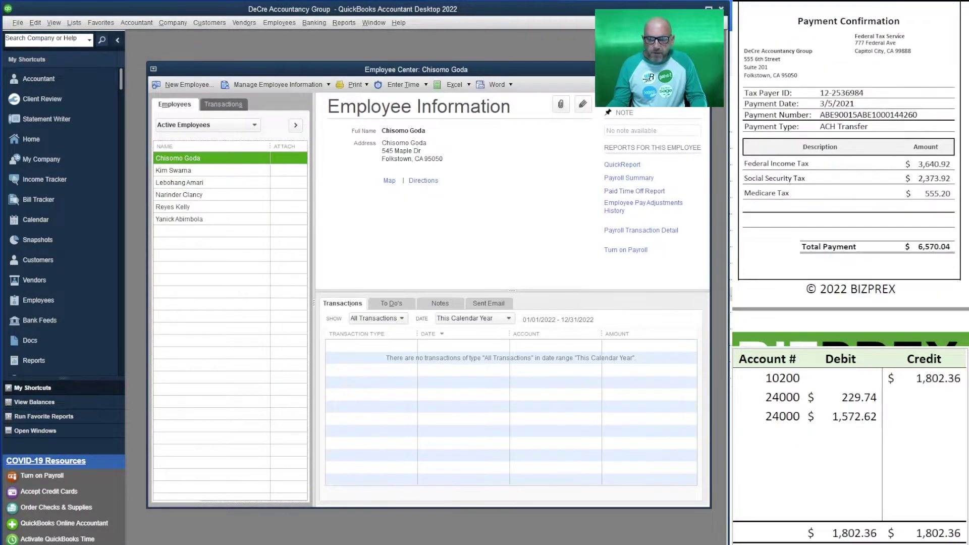
pyautogui.scroll(1, 850, 174)
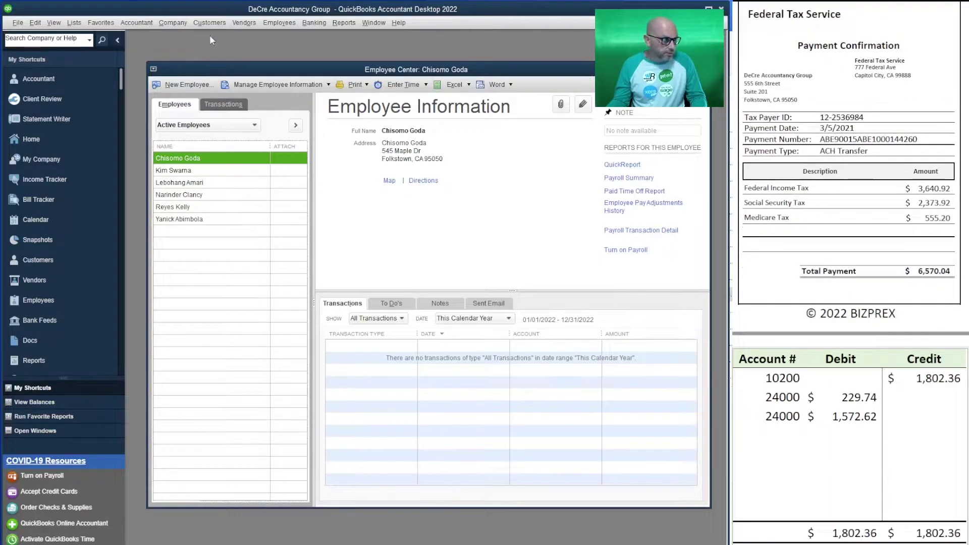
# Open the payroll liabilities to pay for the date range 03/05/2021 through 03/05/2021
pyautogui.click(287, 22)
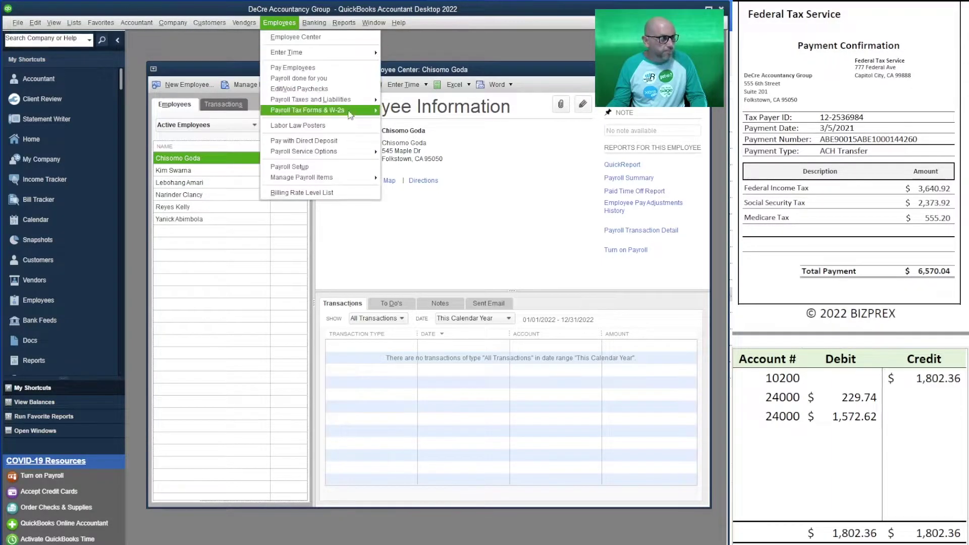
pyautogui.moveTo(353, 99)
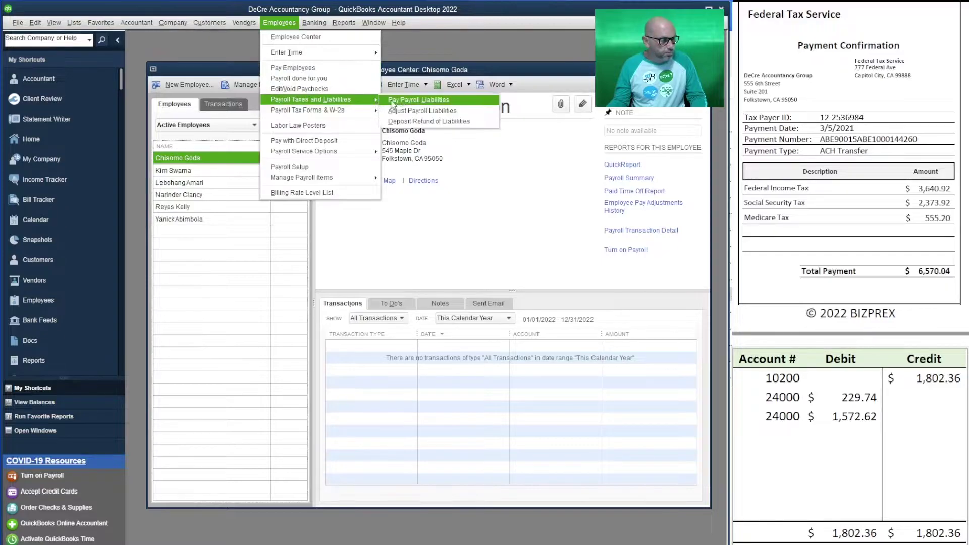
pyautogui.click(418, 100)
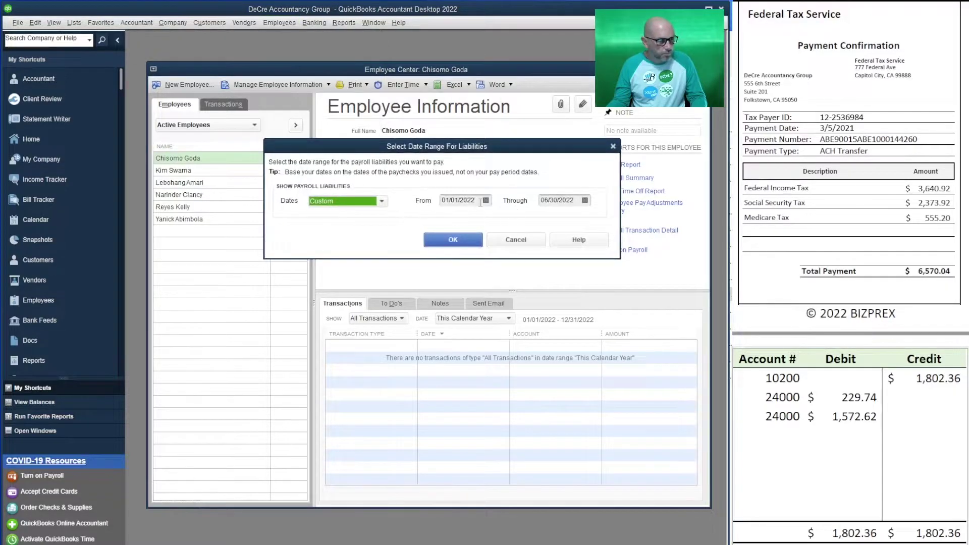
pyautogui.click(477, 197)
pyautogui.write('3')
pyautogui.write('/05/2021')
pyautogui.press('Tab')
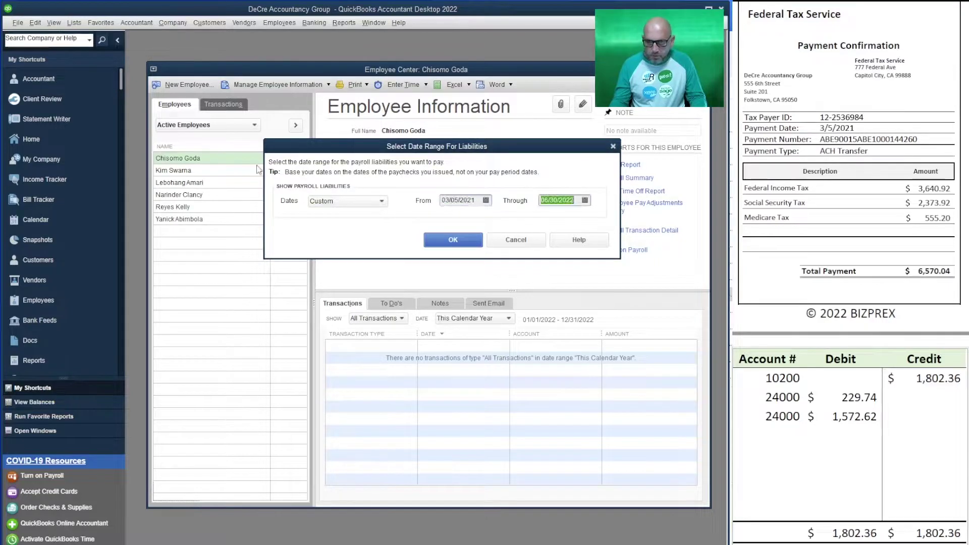
pyautogui.write('3/5/2021')
pyautogui.click(453, 240)
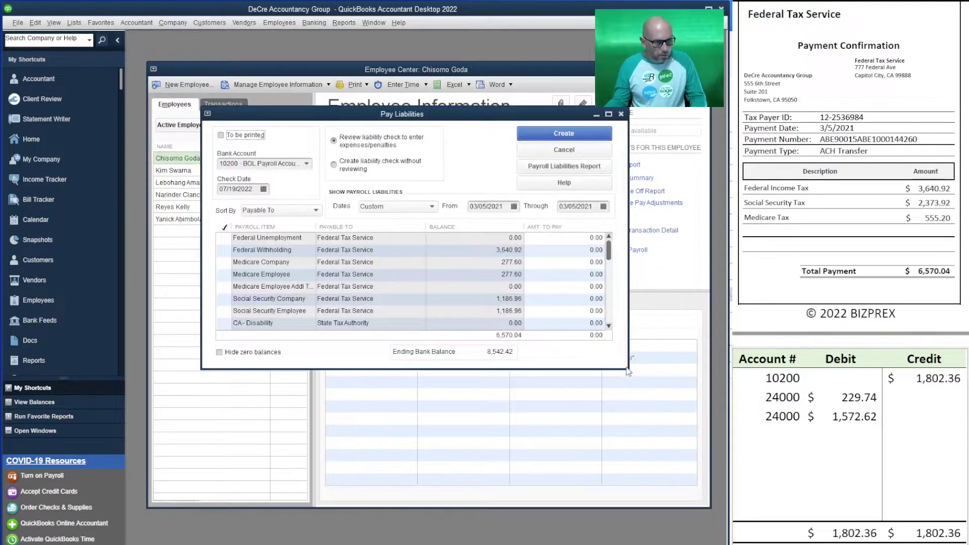
# Enlarge the liabilities window and mark Federal Withholding and the company and employee Medicare and Social Security items for payment
pyautogui.moveTo(627, 369); pyautogui.dragTo(650, 450)
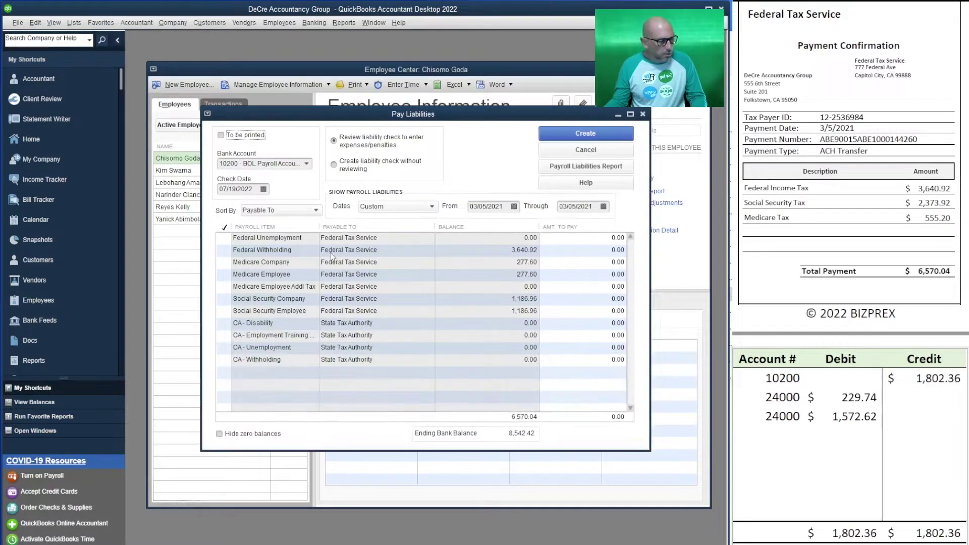
pyautogui.click(223, 250)
pyautogui.click(224, 274)
pyautogui.click(223, 262)
pyautogui.click(223, 297)
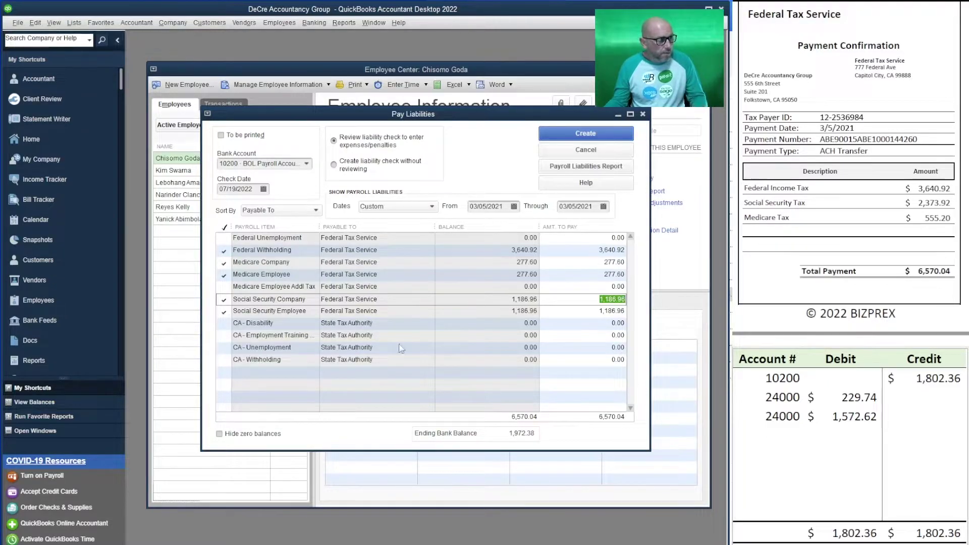
# Date the Federal Tax Service payment 3/5/2021 and create its liability check for review
pyautogui.moveTo(256, 189); pyautogui.dragTo(67, 170)
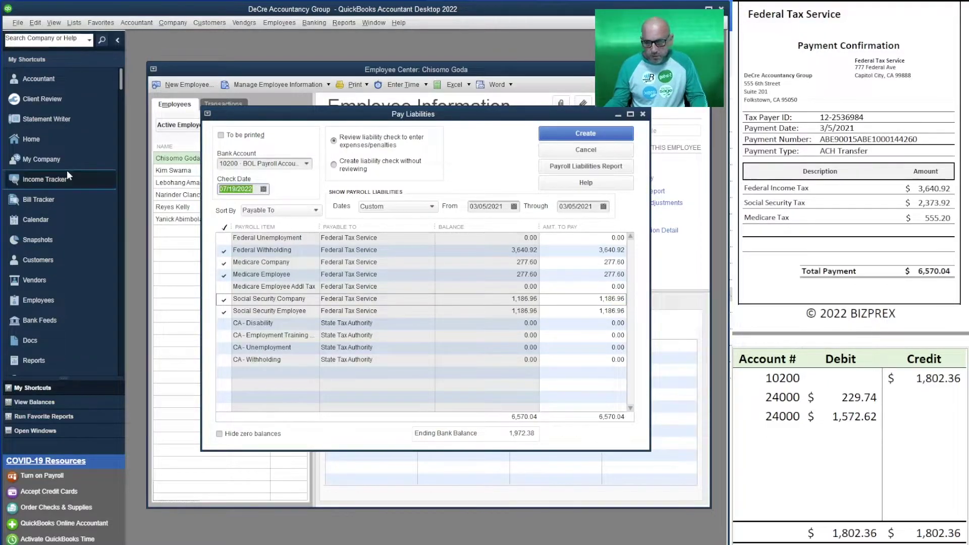
pyautogui.write('3/5/20')
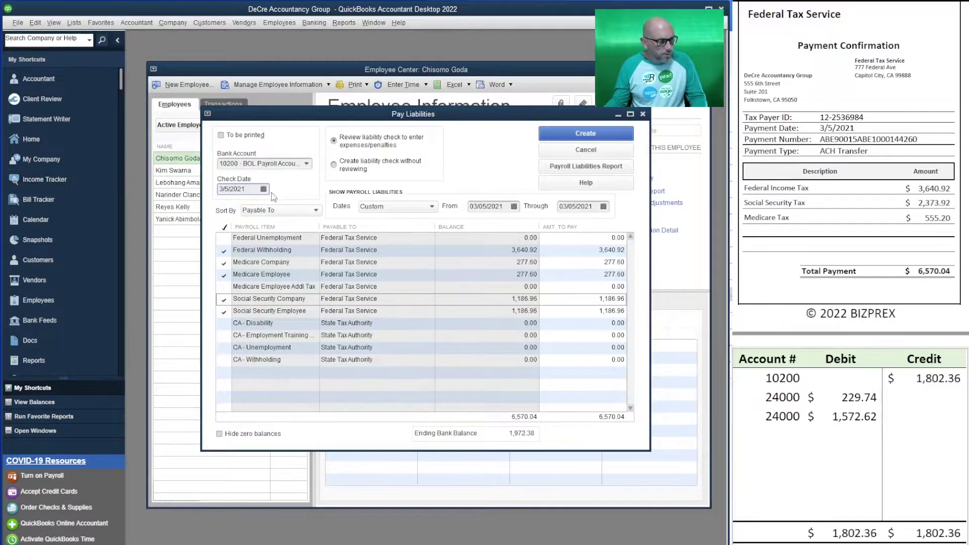
pyautogui.click(616, 136)
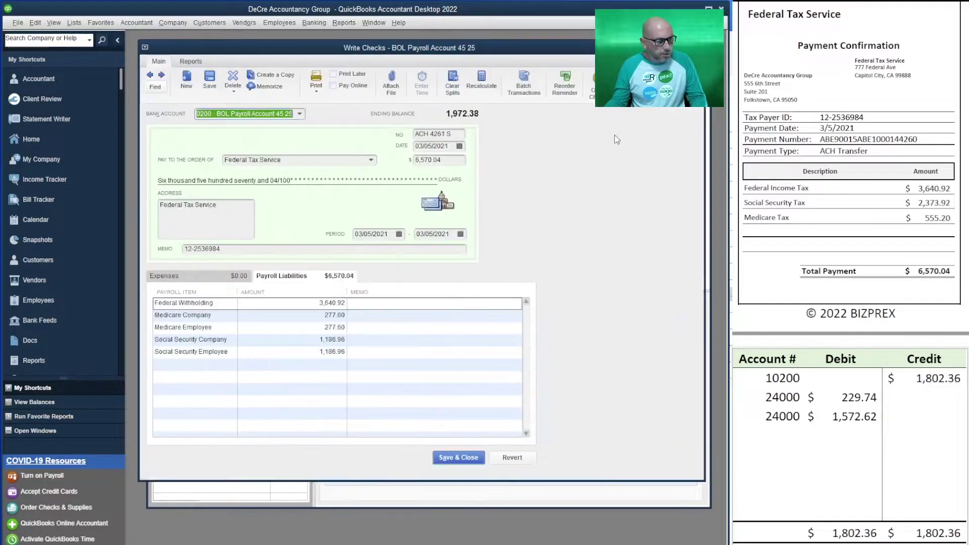
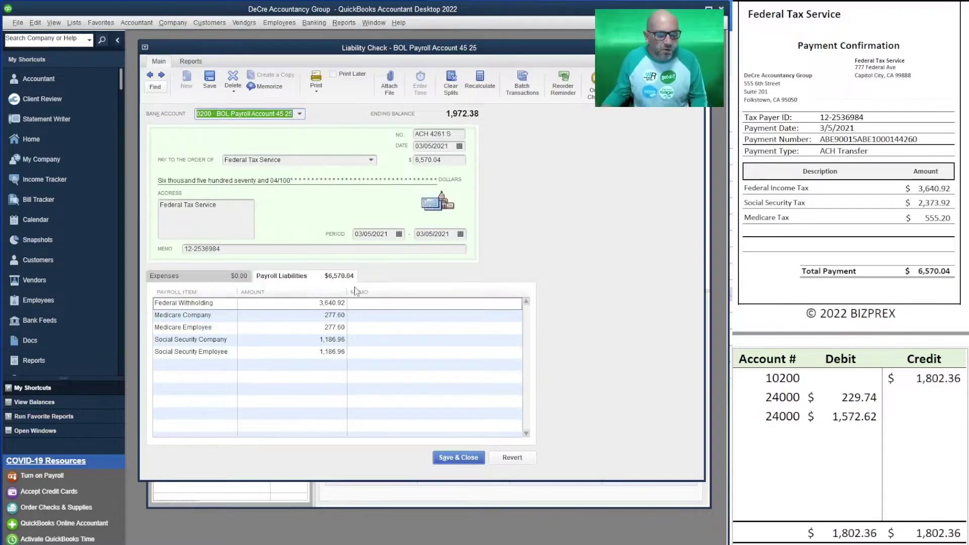
# Set the credit for account 10200 to 6,570.04 in the journal worksheet and clear the two existing debit amounts
pyautogui.click(932, 381)
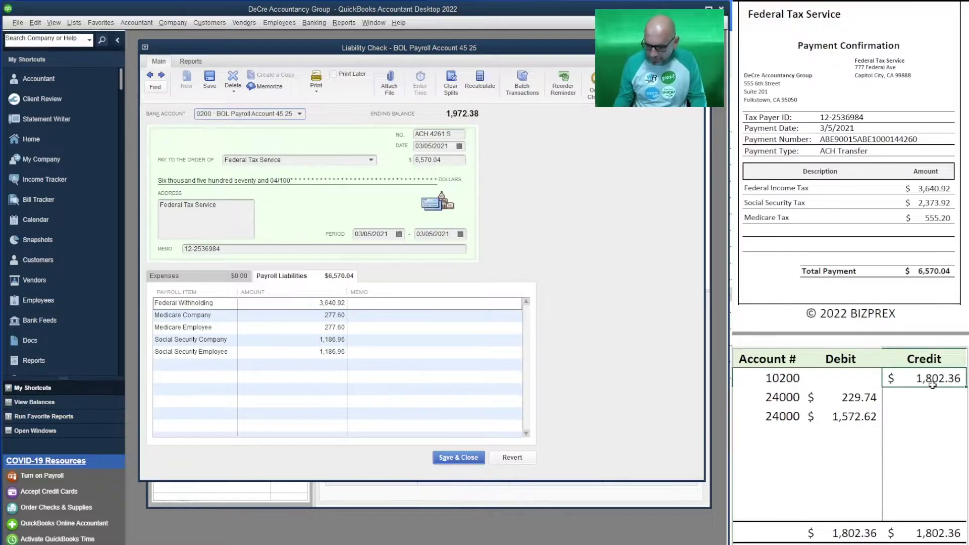
pyautogui.write('6570.04')
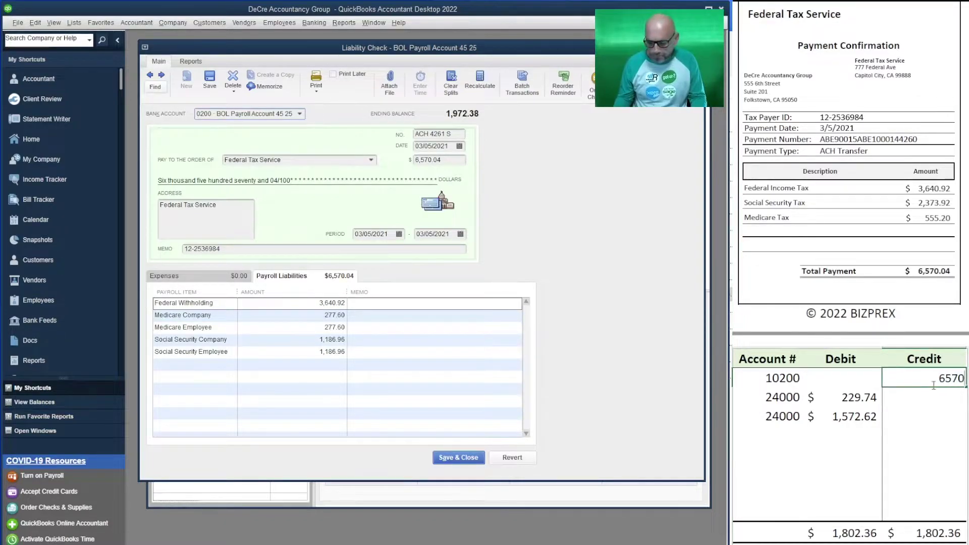
pyautogui.press('Return')
pyautogui.press('Left')
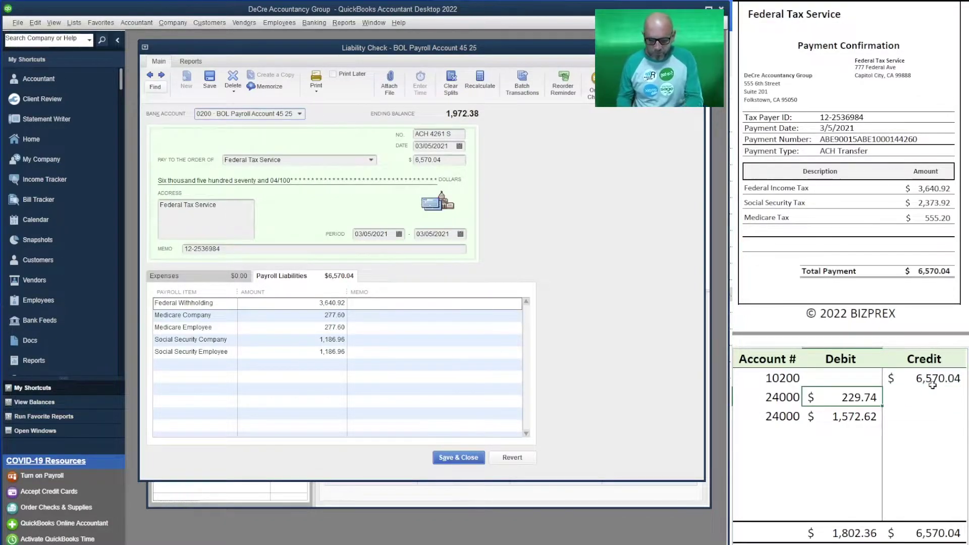
pyautogui.press('Delete')
pyautogui.press('Down')
pyautogui.press('Delete')
pyautogui.press('Up')
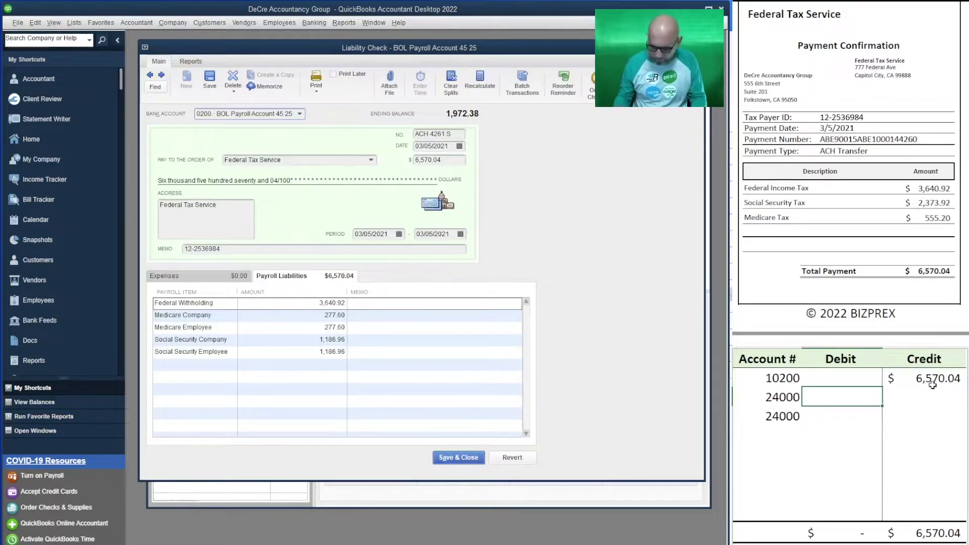
# Enter the payroll liability debits 3,640.92, 277.60, 277.60, 1,186.96 and 1,186.96 in consecutive rows starting at the first 24000 row
pyautogui.write('3640.92')
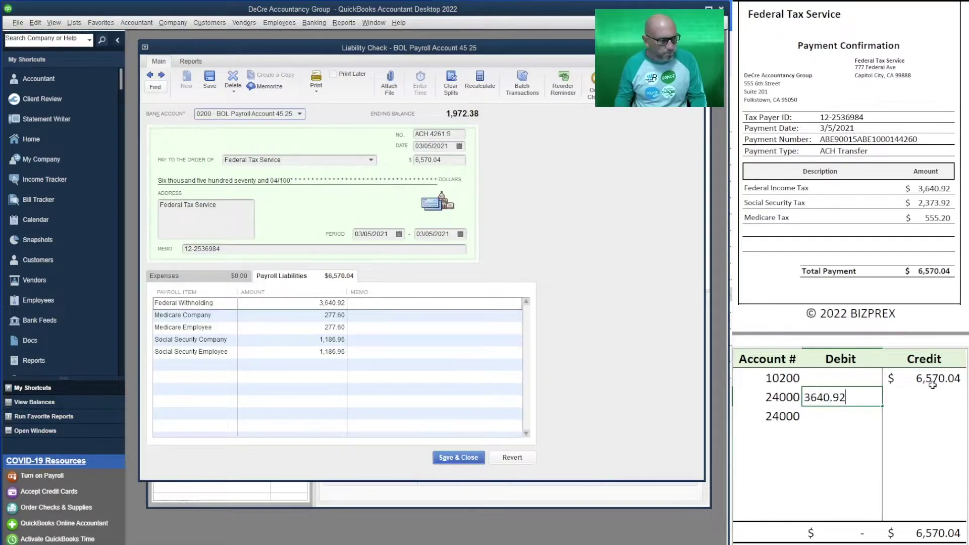
pyautogui.press('Return')
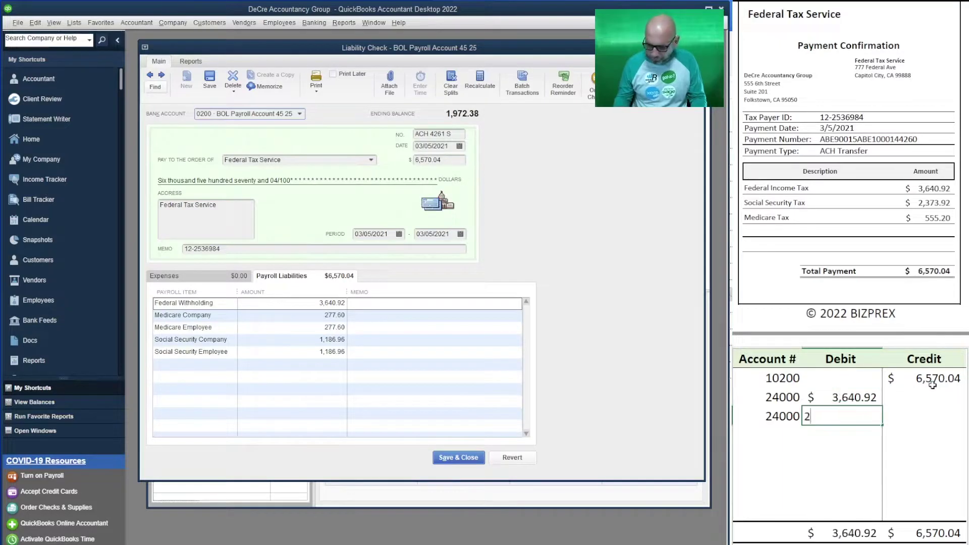
pyautogui.write('277.60')
pyautogui.press('Return')
pyautogui.write('277.60')
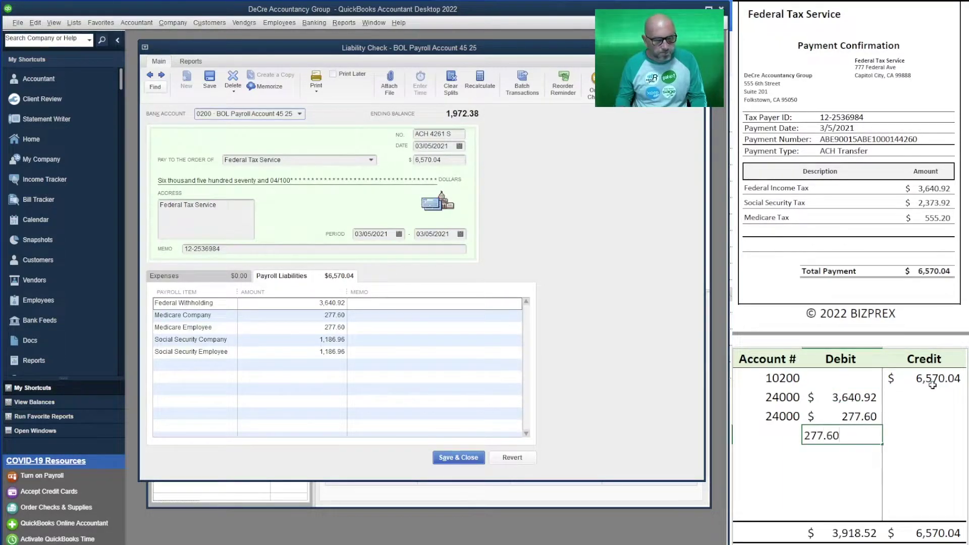
pyautogui.press('Return')
pyautogui.write('1,186')
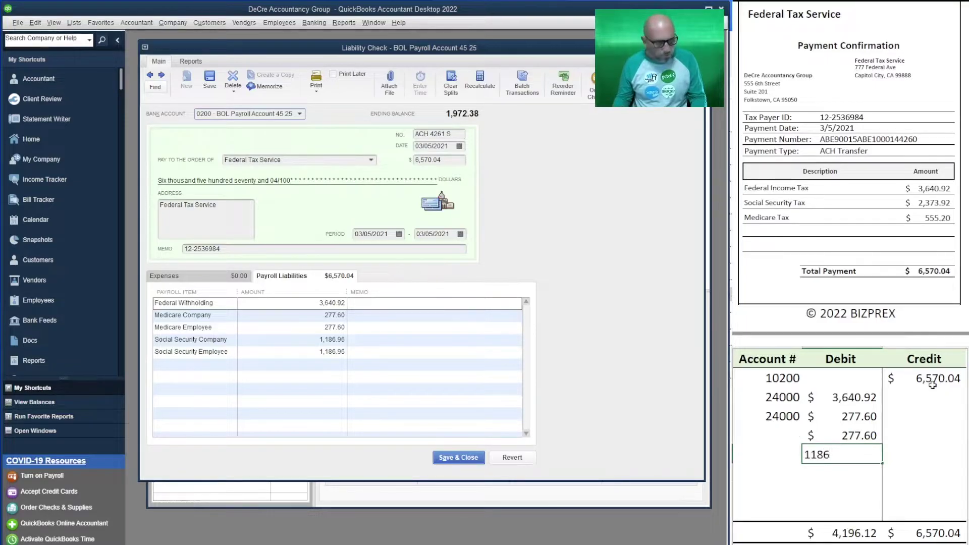
pyautogui.write('.96')
pyautogui.press('Return')
pyautogui.write('1,18')
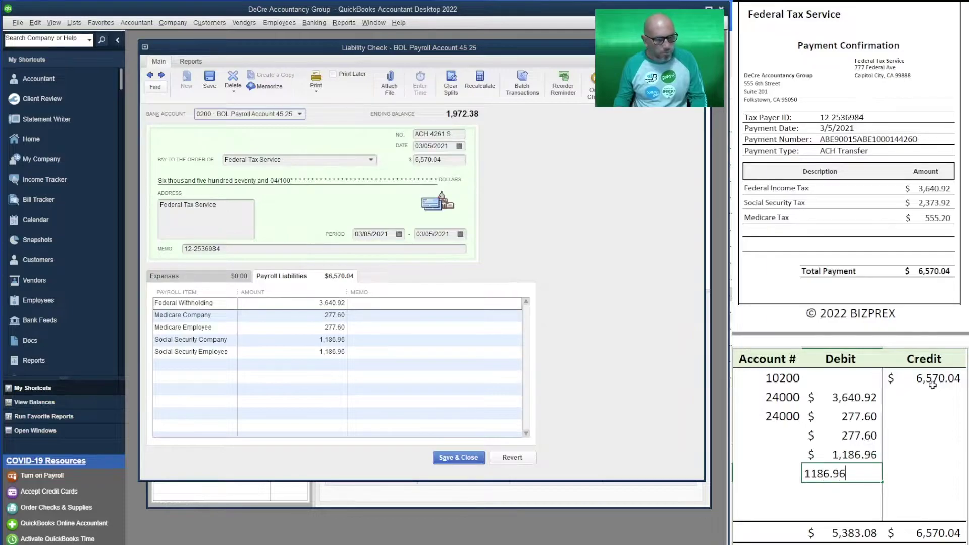
pyautogui.write('6.96')
pyautogui.press('Return')
# Fill in account number 24000 for the three debit rows that have no account
pyautogui.press('Left')
pyautogui.press('Up')
pyautogui.press('Up')
pyautogui.press('Up')
pyautogui.press('Up')
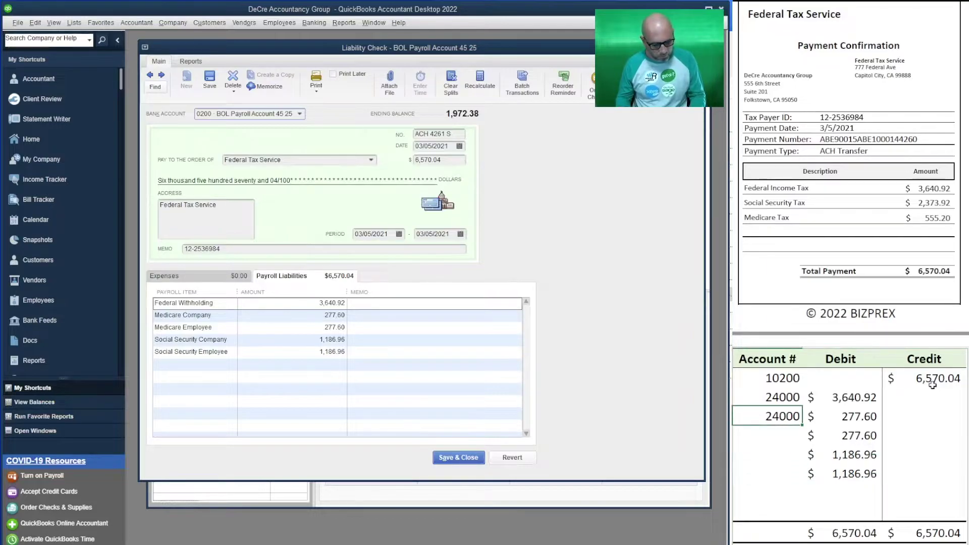
pyautogui.press('Down')
pyautogui.write('24000')
pyautogui.press('Down')
pyautogui.write('24000')
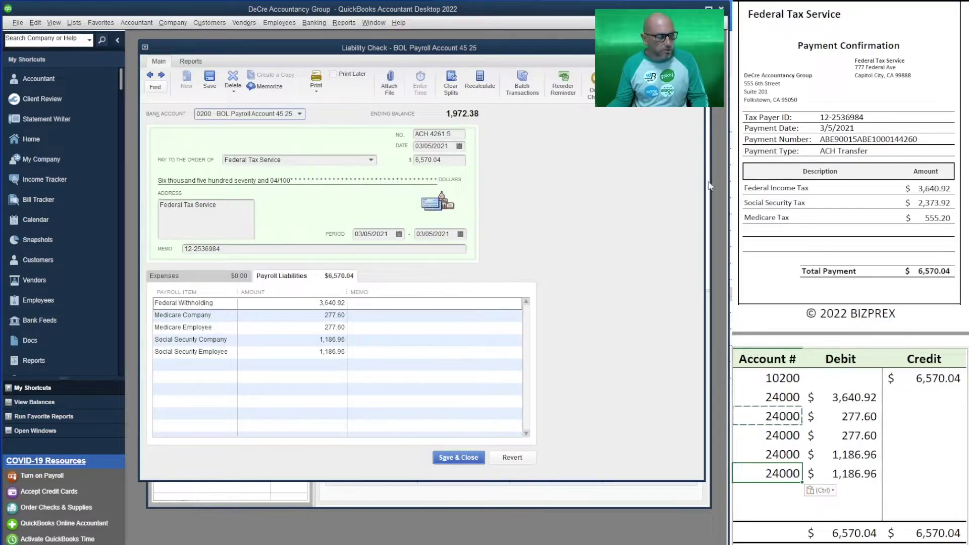
# Select the 10200 BOL Payroll Account as the liability check's bank account, and save and close the check
pyautogui.click(300, 114)
pyautogui.click(243, 165)
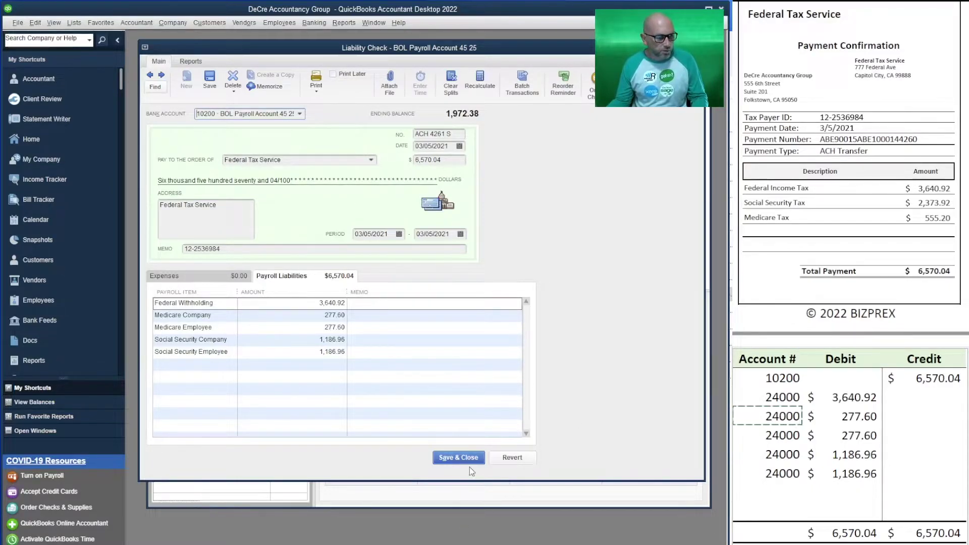
pyautogui.click(452, 460)
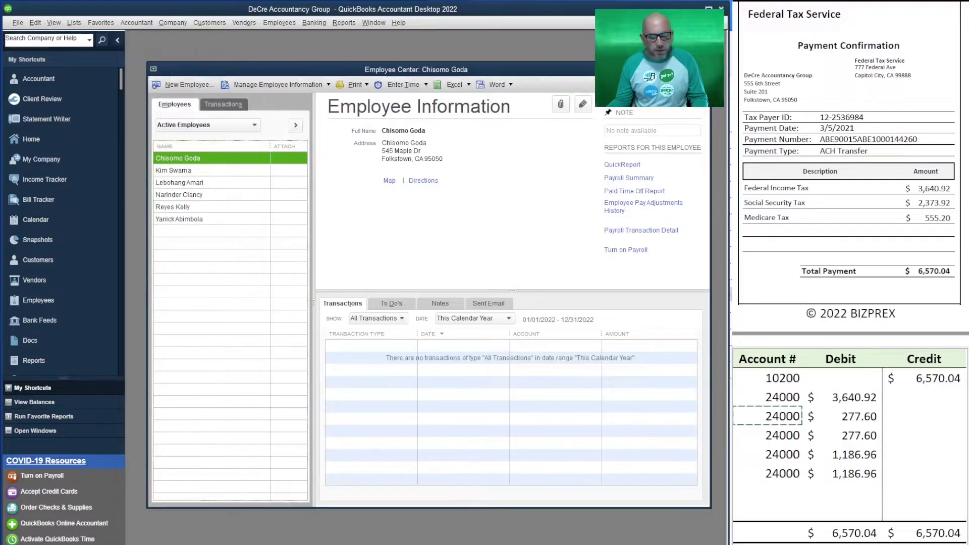
# Clear all account numbers, debits and credits from the journal worksheet
pyautogui.hotkey('alt', 'Tab')
pyautogui.scroll(-8, 850, 174)
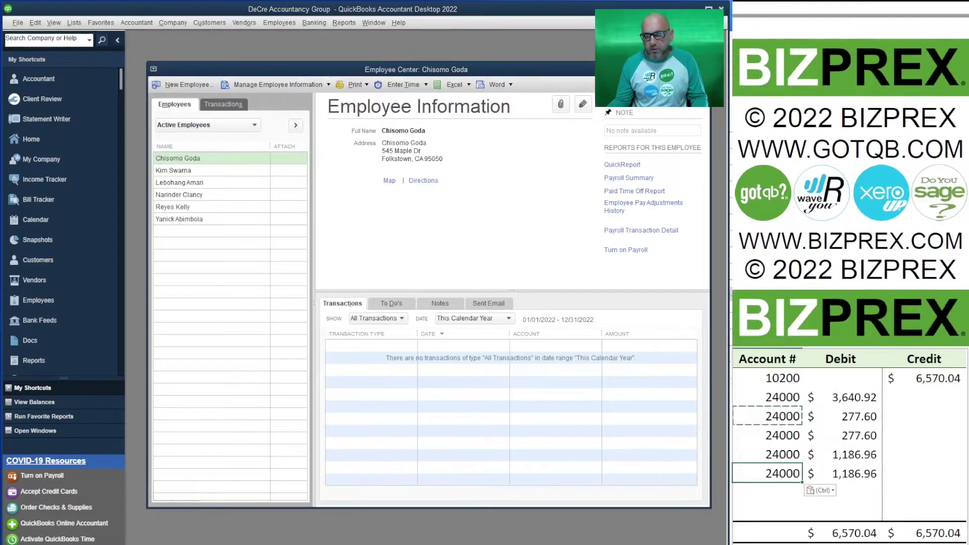
pyautogui.scroll(-1, 850, 174)
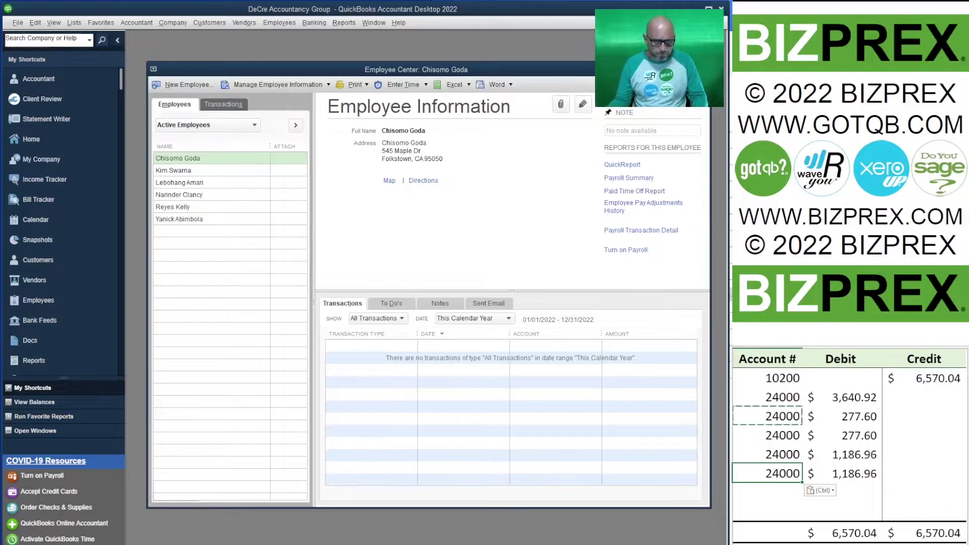
pyautogui.moveTo(904, 472); pyautogui.dragTo(779, 383)
pyautogui.press('Delete')
pyautogui.click(824, 429)
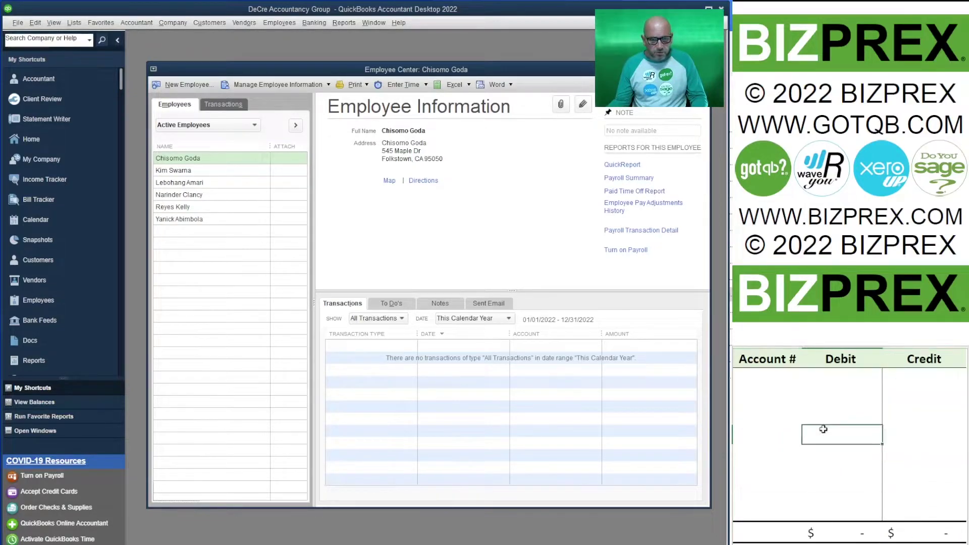
# Open the weekly timesheet for the employee named on the first time card
pyautogui.scroll(-6, 850, 202)
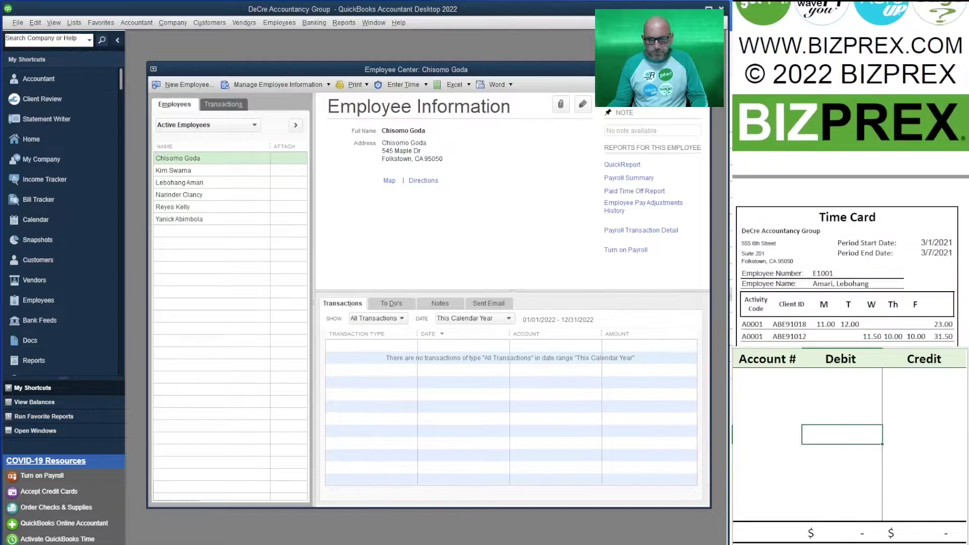
pyautogui.click(397, 87)
pyautogui.click(400, 99)
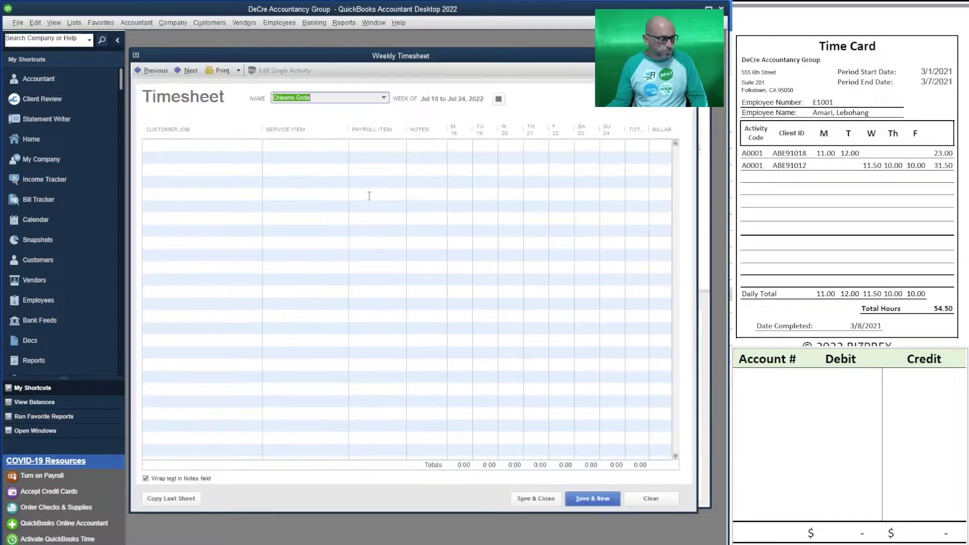
pyautogui.click(384, 98)
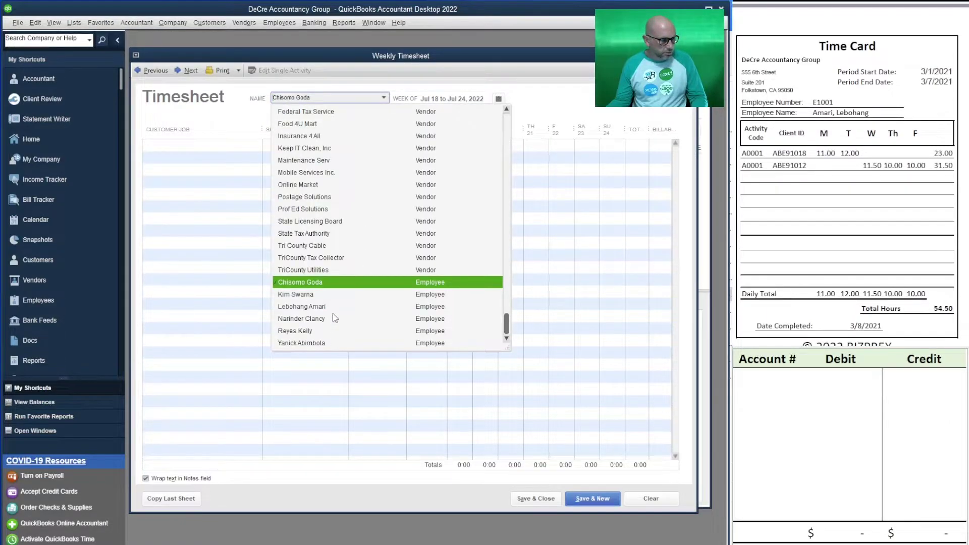
pyautogui.click(302, 306)
# Go back to the employee's timesheet for the week of Mar 1 to Mar 7, 2021
pyautogui.click(148, 73)
pyautogui.click(148, 72)
pyautogui.click(148, 72)
pyautogui.click(147, 72)
pyautogui.click(147, 71)
pyautogui.click(147, 72)
pyautogui.click(147, 72)
pyautogui.click(147, 72)
pyautogui.click(147, 72)
pyautogui.click(147, 71)
pyautogui.click(147, 72)
pyautogui.click(147, 72)
pyautogui.click(147, 72)
pyautogui.click(147, 72)
pyautogui.click(146, 72)
pyautogui.click(146, 72)
pyautogui.click(146, 72)
pyautogui.click(146, 72)
pyautogui.click(146, 72)
pyautogui.click(146, 72)
pyautogui.click(147, 72)
pyautogui.click(146, 71)
pyautogui.click(147, 71)
pyautogui.click(147, 72)
pyautogui.click(147, 72)
pyautogui.click(147, 71)
pyautogui.click(146, 72)
pyautogui.click(147, 72)
pyautogui.click(147, 71)
pyautogui.click(147, 72)
pyautogui.click(147, 72)
pyautogui.click(147, 71)
pyautogui.click(146, 72)
pyautogui.click(147, 72)
pyautogui.click(147, 72)
pyautogui.click(147, 71)
pyautogui.click(147, 72)
pyautogui.click(147, 72)
pyautogui.click(146, 71)
pyautogui.click(146, 72)
pyautogui.click(146, 72)
pyautogui.click(146, 72)
pyautogui.click(147, 72)
pyautogui.click(147, 71)
pyautogui.click(146, 72)
pyautogui.click(146, 72)
pyautogui.click(147, 72)
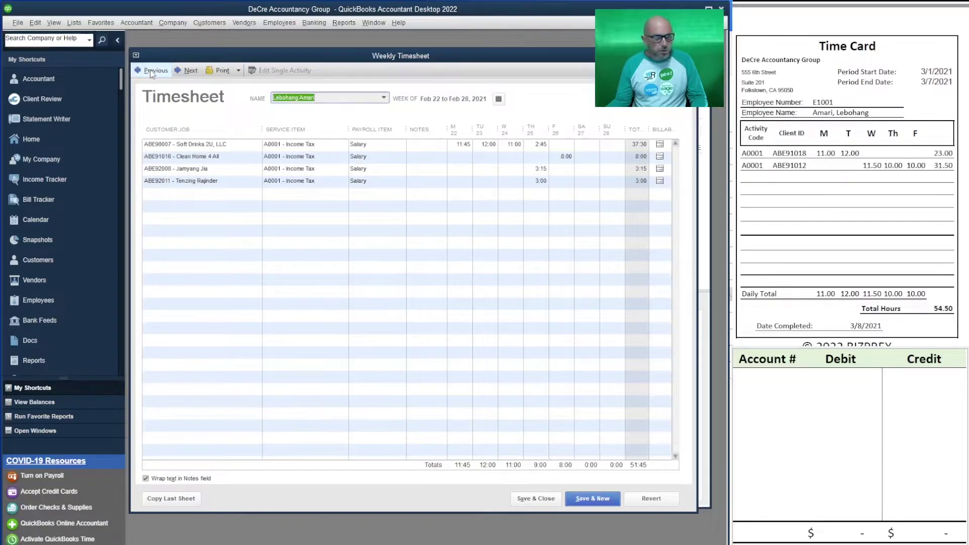
pyautogui.click(177, 71)
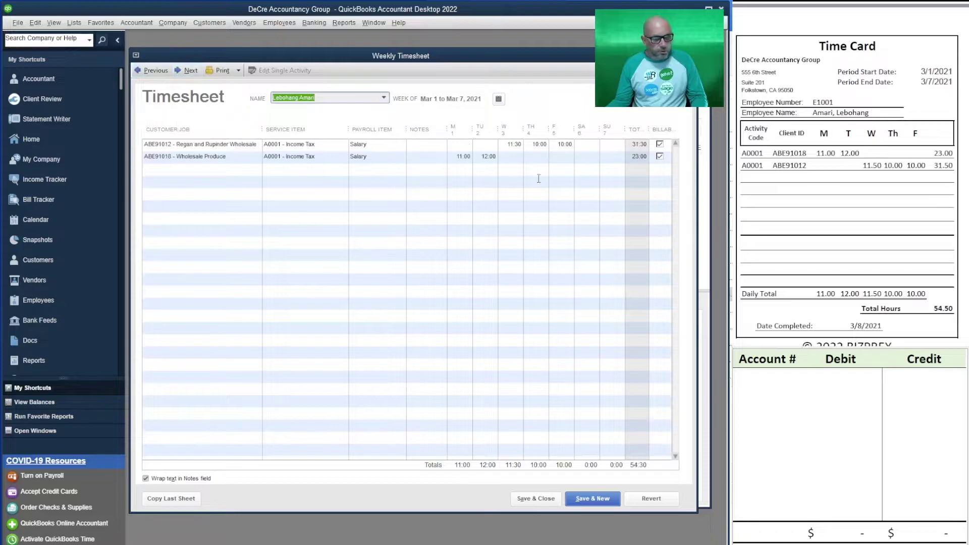
# Check the employee's Mar 8 to Mar 14, 2021 timesheet against the second time card and review the remaining time cards
pyautogui.scroll(-5, 847, 202)
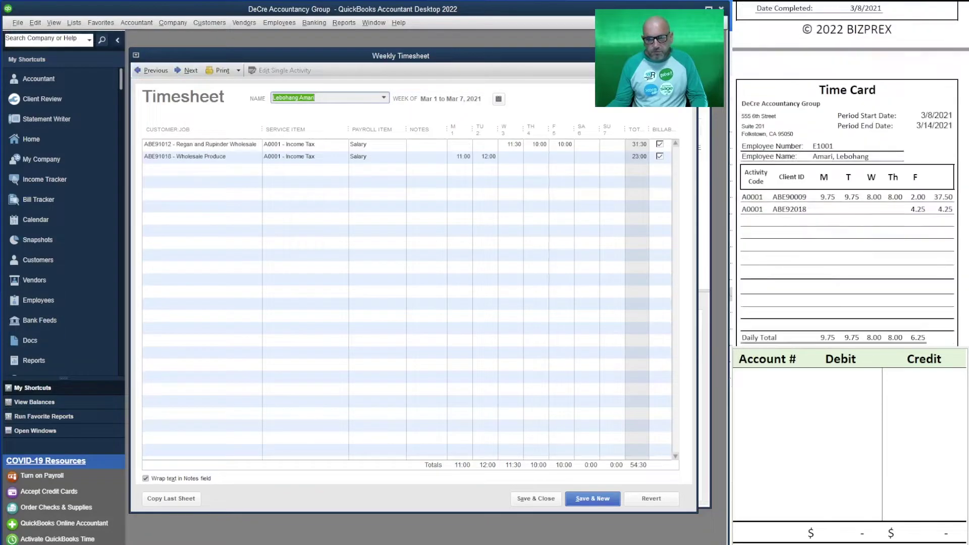
pyautogui.click(179, 70)
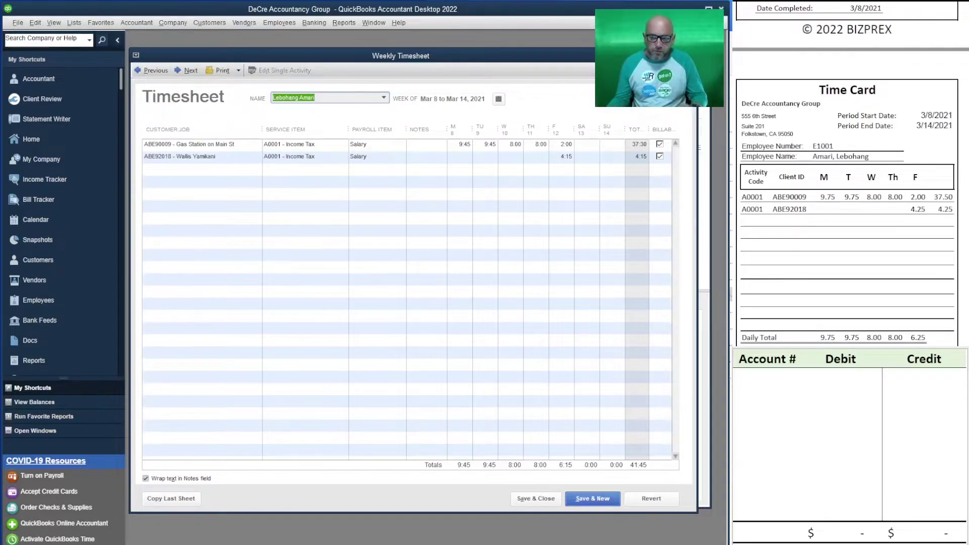
pyautogui.scroll(-4, 847, 202)
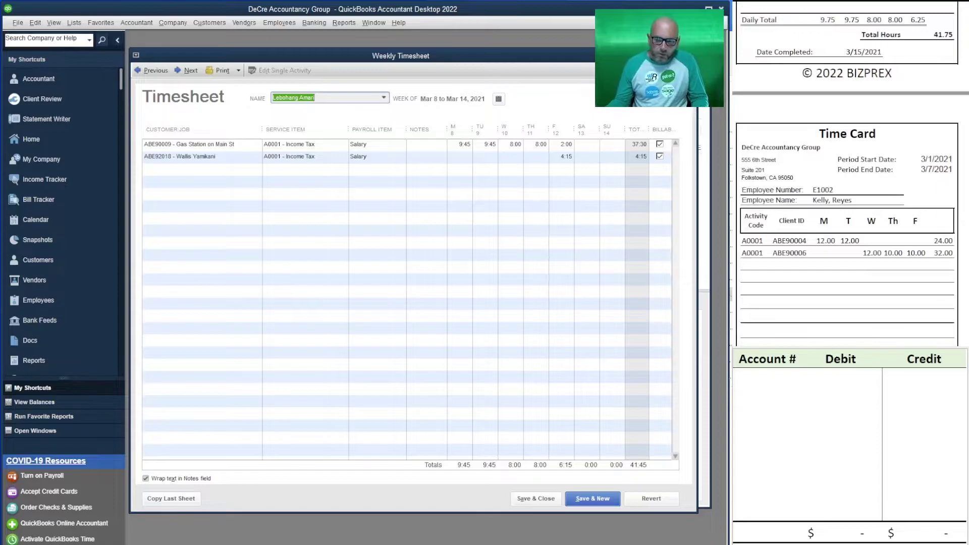
pyautogui.scroll(-8, 851, 174)
pyautogui.scroll(-8, 851, 202)
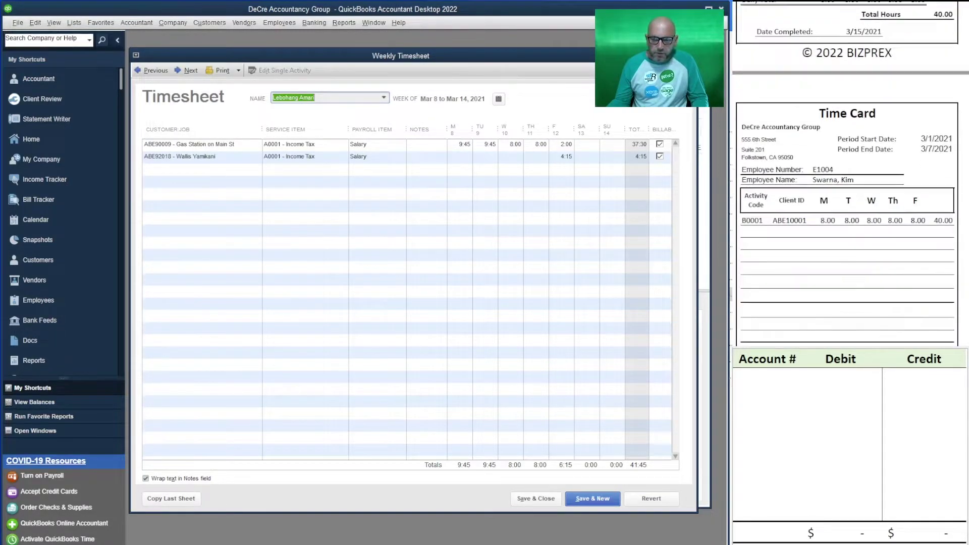
pyautogui.scroll(-2, 851, 202)
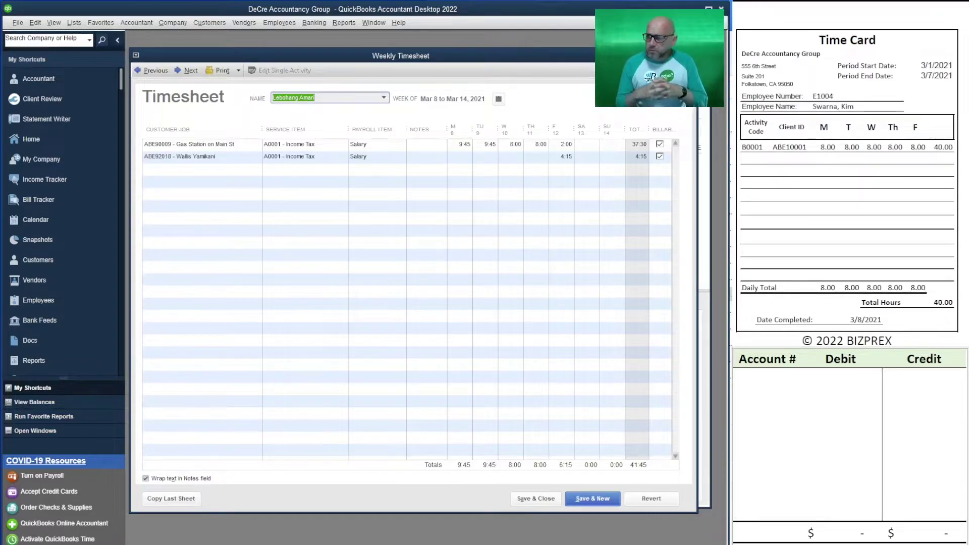
pyautogui.scroll(-3, 850, 175)
pyautogui.scroll(-7, 850, 174)
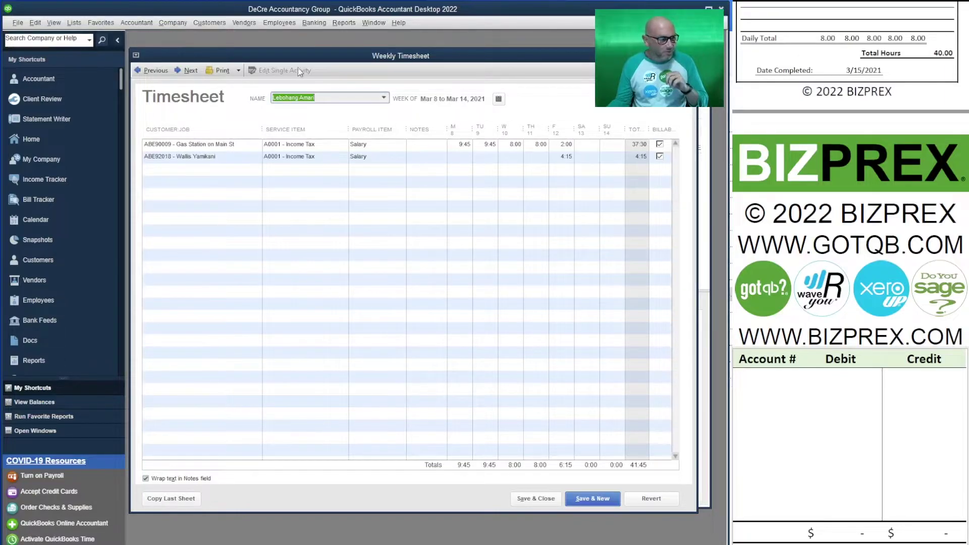
# View the Mar 8 to Mar 14, 2021 timesheet of the administrative employee with office hours, and close the timesheet window
pyautogui.click(383, 98)
pyautogui.click(336, 296)
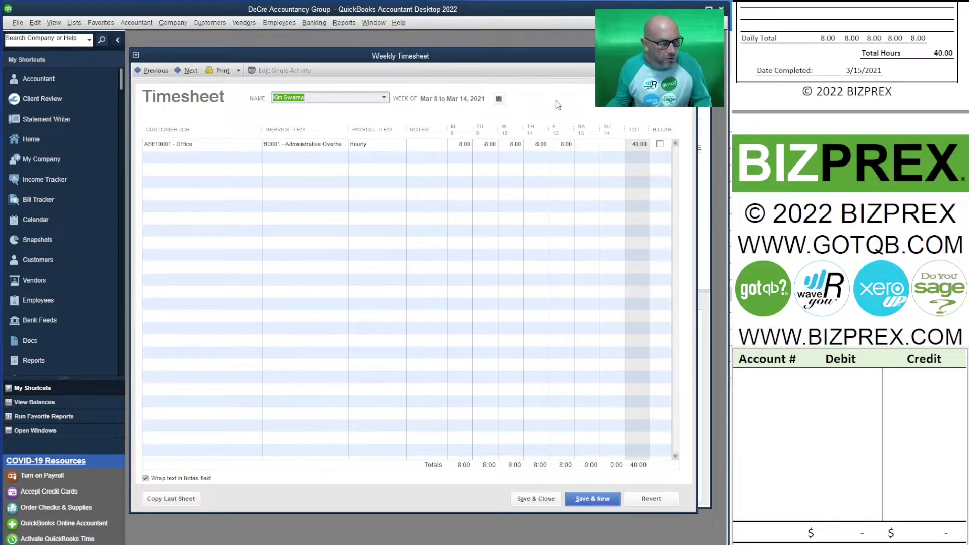
pyautogui.click(691, 55)
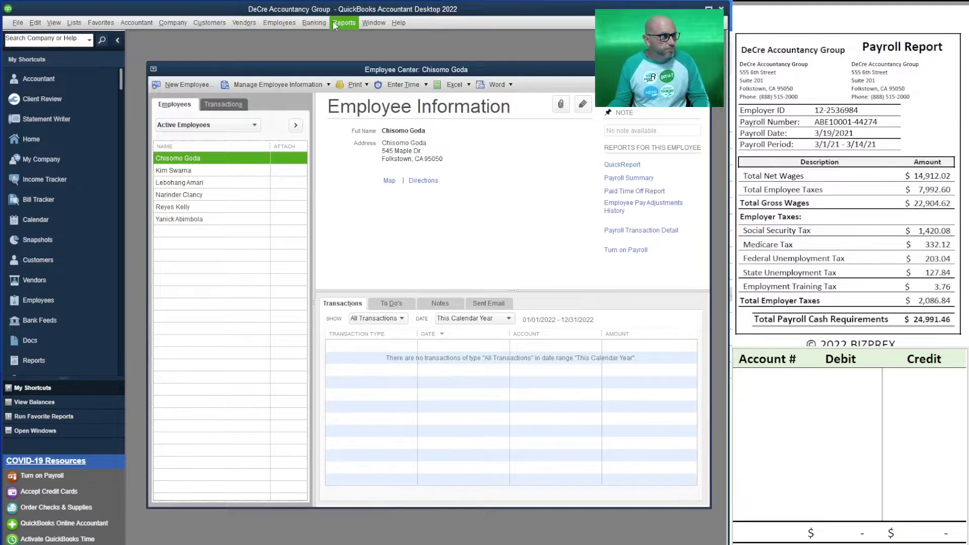
# Start paying employees with the pay period end set to 03/14/2021, and accept updating the hours worked for the new period
pyautogui.click(268, 22)
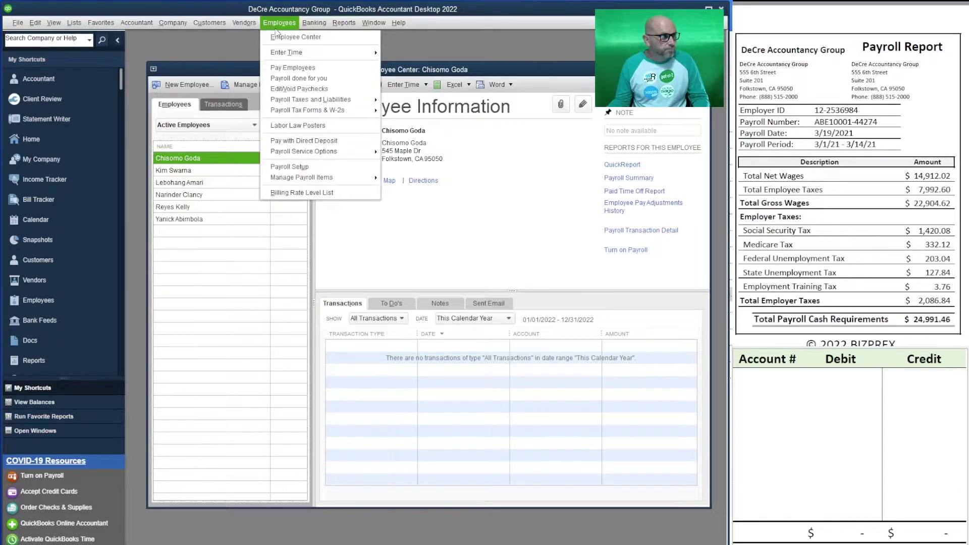
pyautogui.click(319, 70)
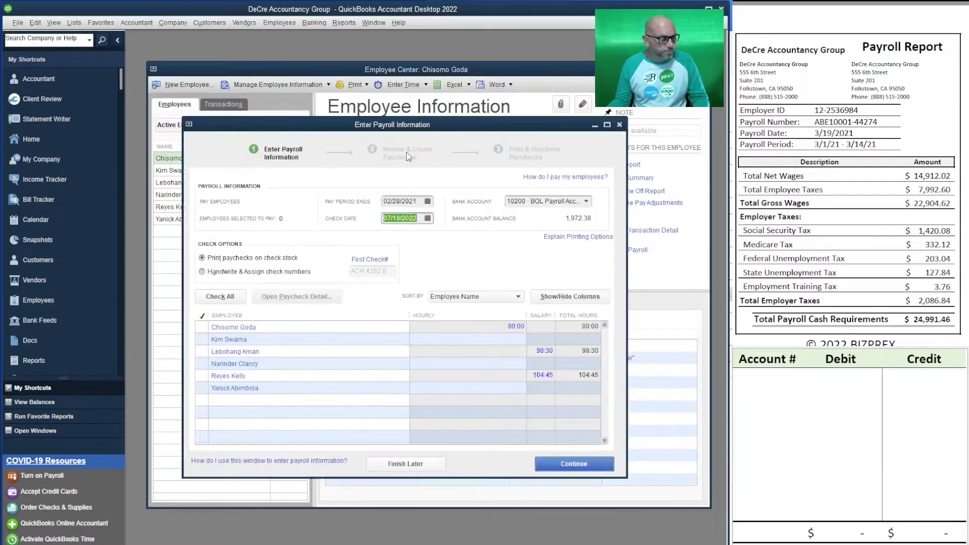
pyautogui.click(429, 203)
pyautogui.click(428, 202)
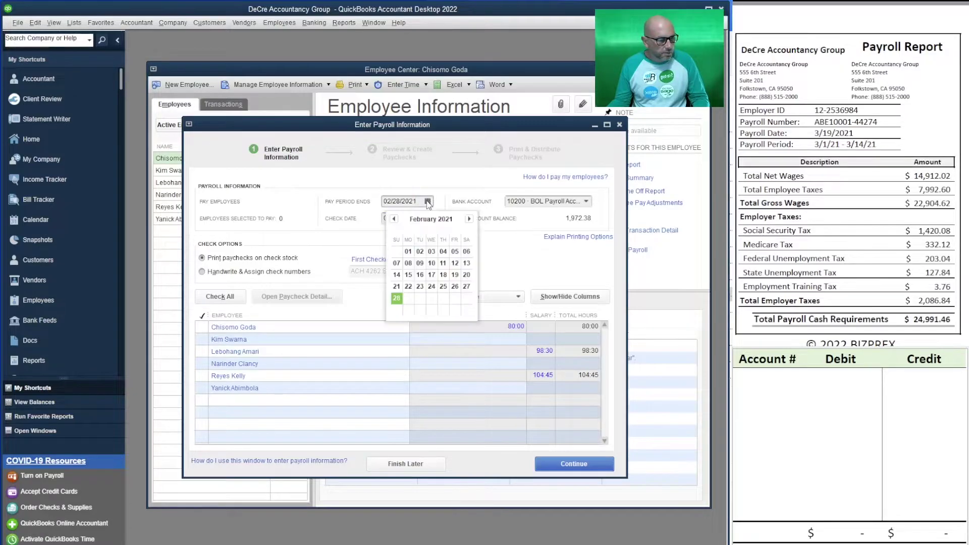
pyautogui.click(469, 219)
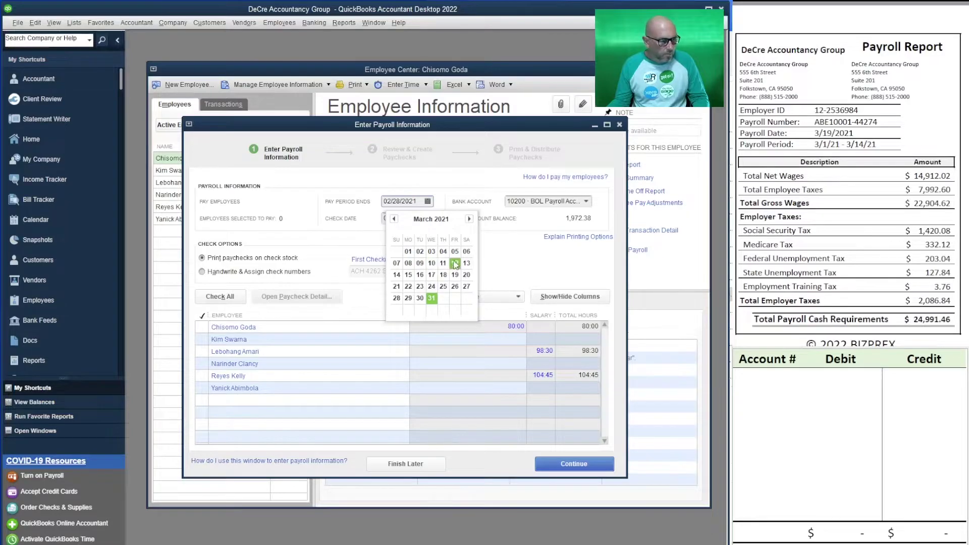
pyautogui.click(395, 274)
pyautogui.press('Tab')
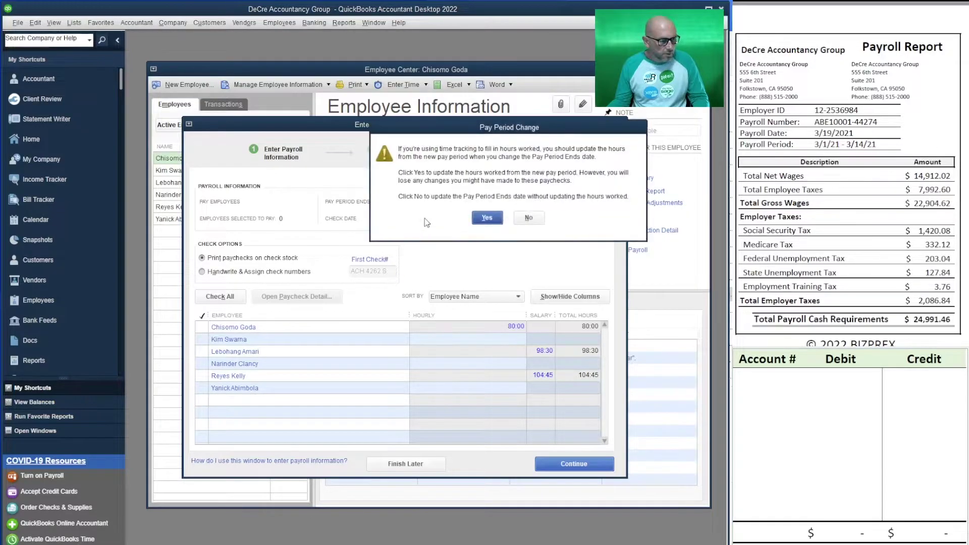
pyautogui.click(487, 218)
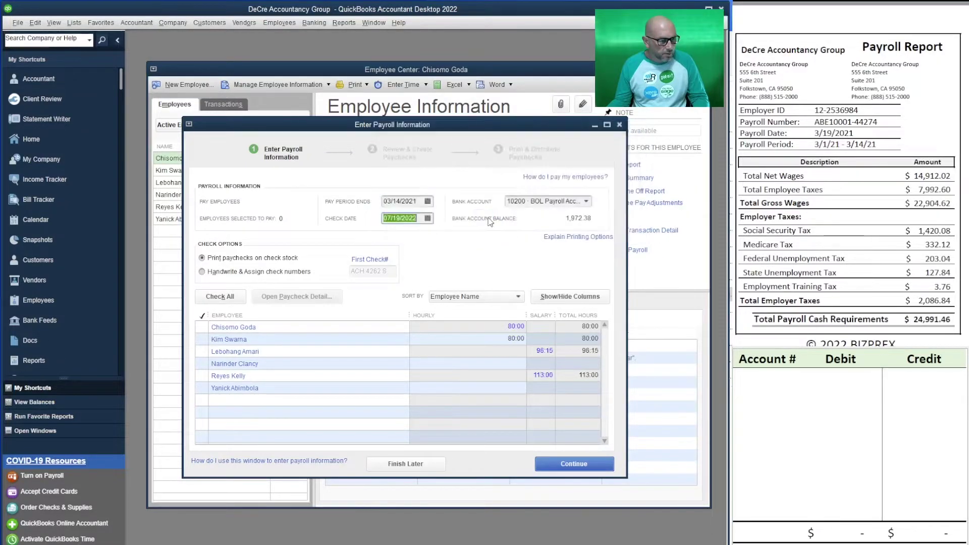
# Set the check date of the payroll run to 03/19/2021
pyautogui.click(428, 218)
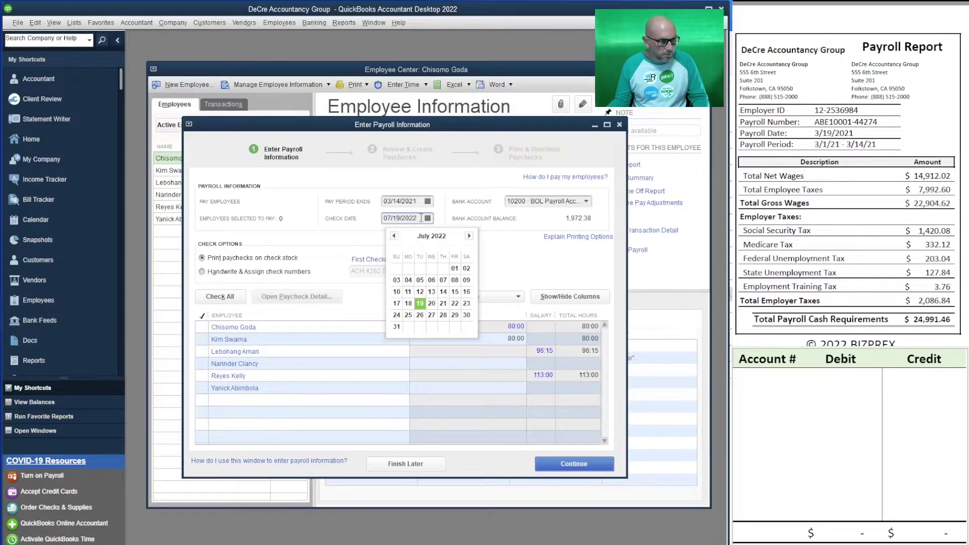
pyautogui.moveTo(420, 218); pyautogui.dragTo(339, 204)
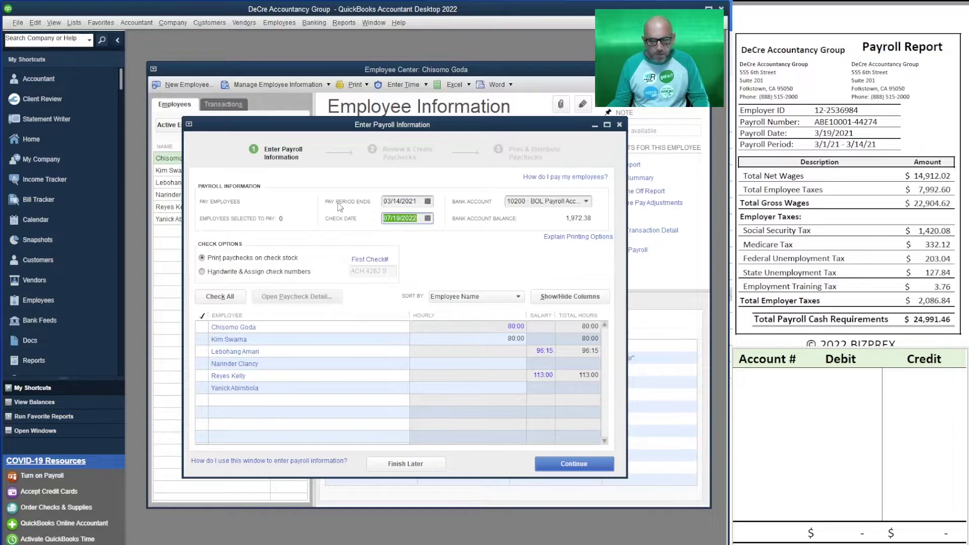
pyautogui.write('3/19/2021')
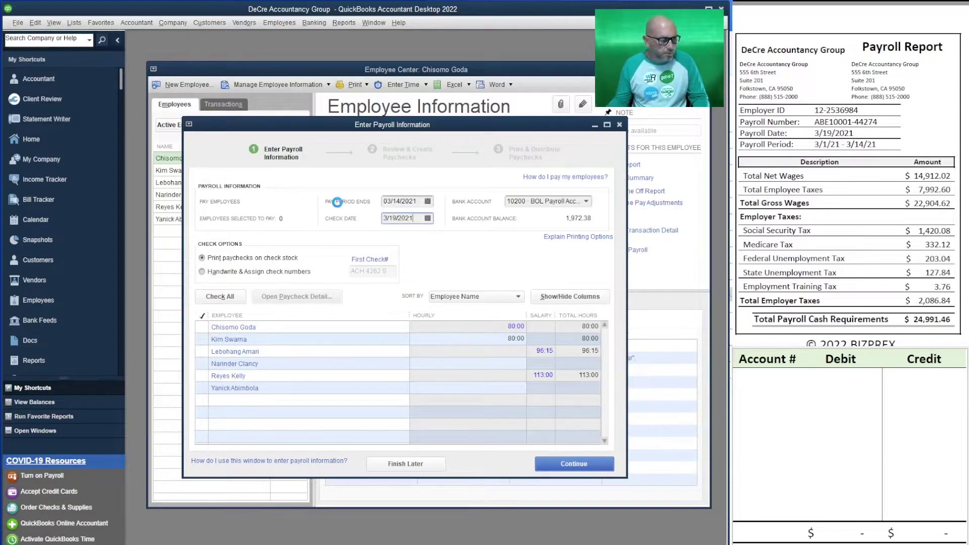
pyautogui.press('Tab')
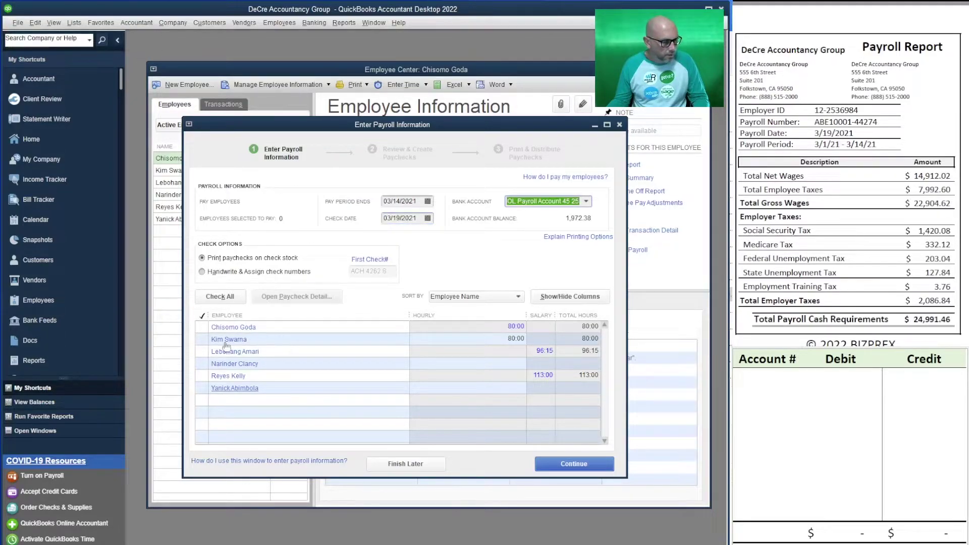
# Select the four employees who have hours for the period and continue to reviewing their paychecks
pyautogui.click(202, 327)
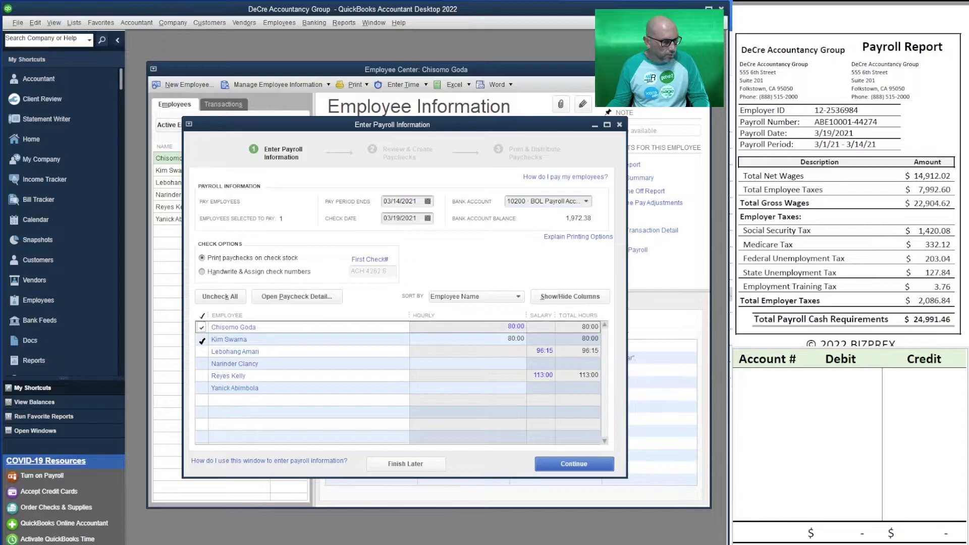
pyautogui.click(202, 339)
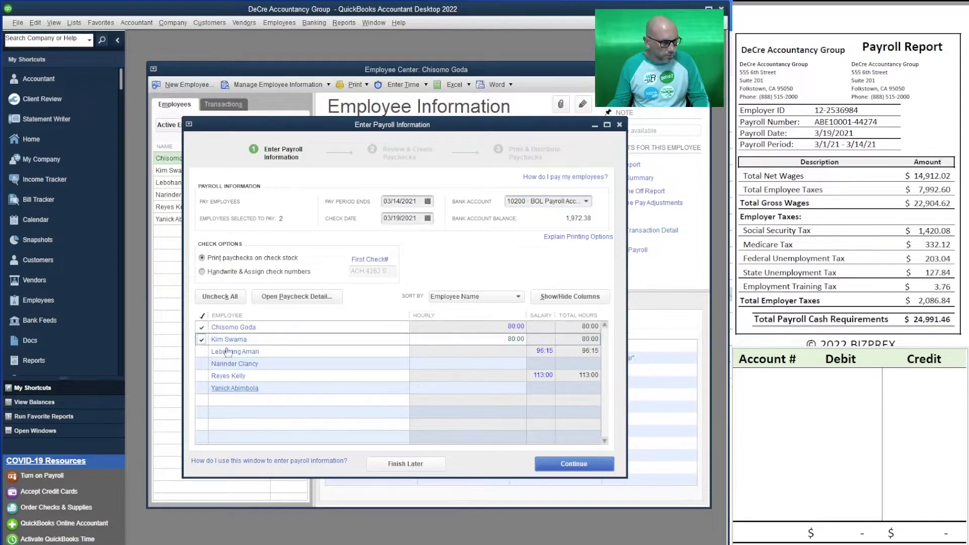
pyautogui.click(201, 352)
pyautogui.click(201, 376)
pyautogui.click(583, 465)
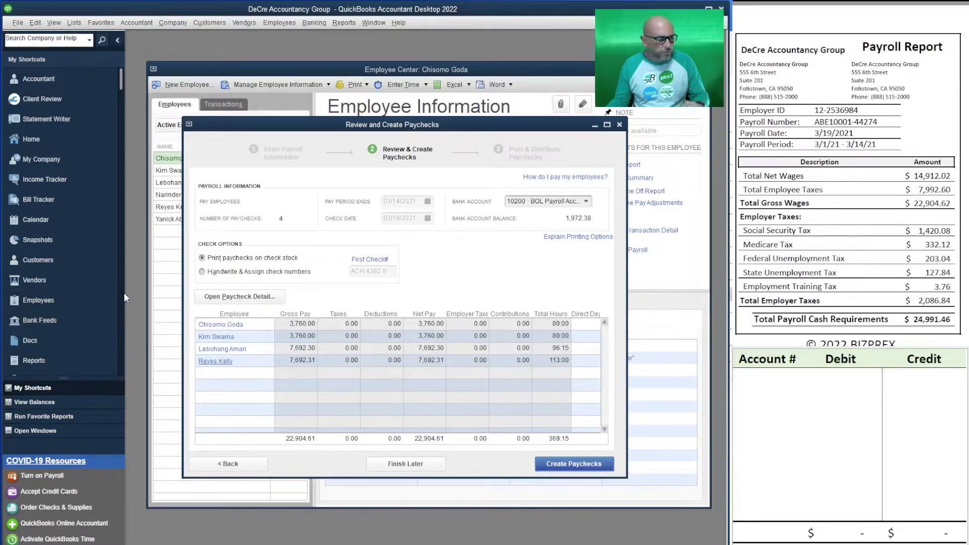
# In the first listed employee's paycheck, enter the company taxes from the payroll report: Social Security 233.12 and Medicare 54.52
pyautogui.click(208, 326)
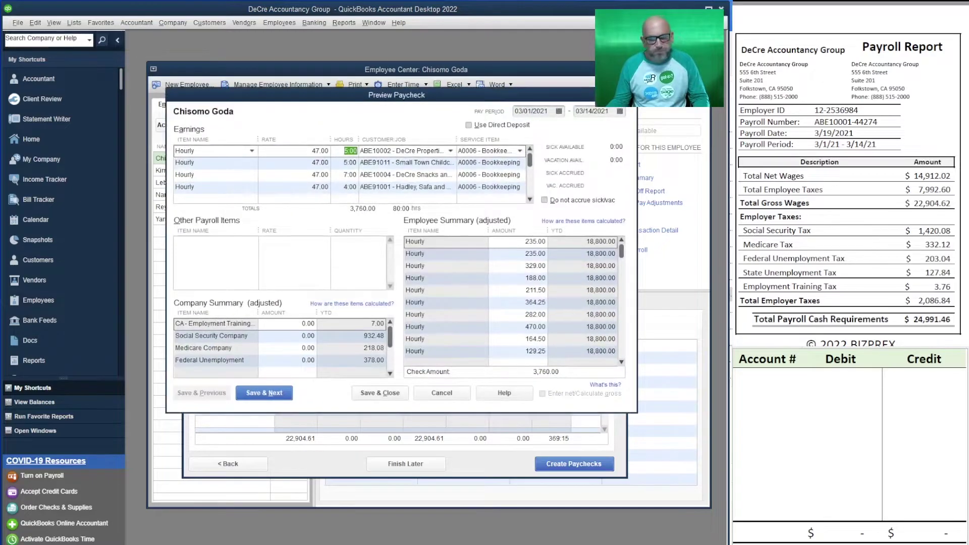
pyautogui.scroll(-9, 850, 174)
pyautogui.scroll(2, 850, 174)
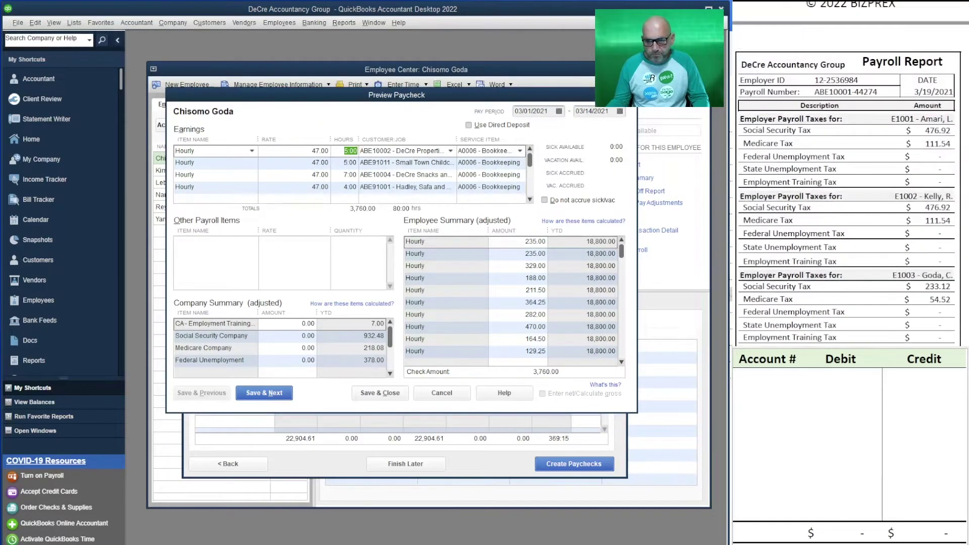
pyautogui.click(295, 338)
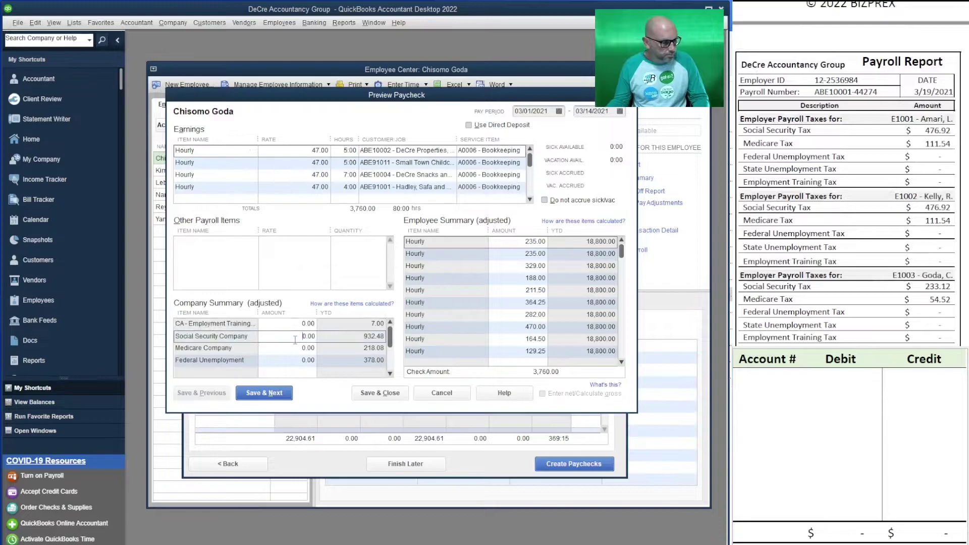
pyautogui.doubleClick(310, 337)
pyautogui.write('233.12')
pyautogui.press('Tab')
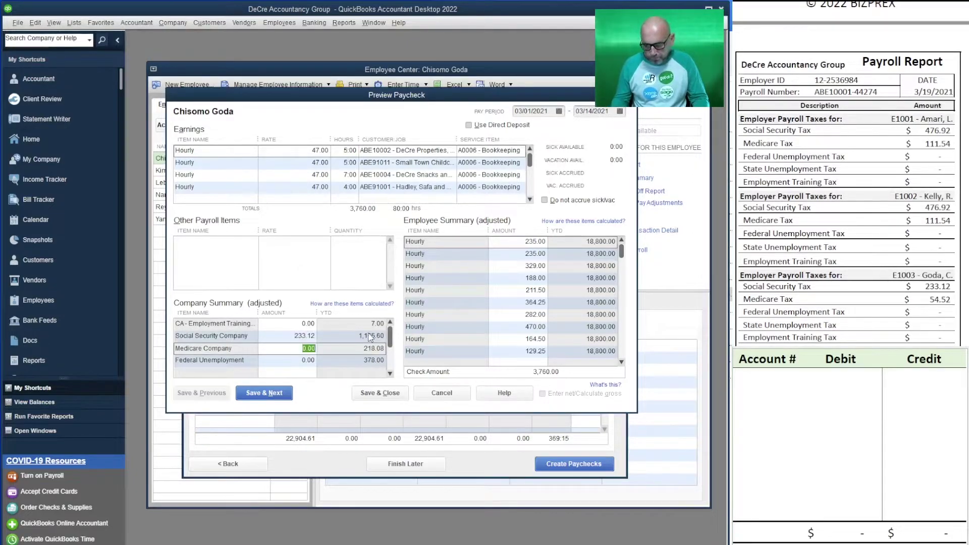
pyautogui.write('54.52')
pyautogui.press('Tab')
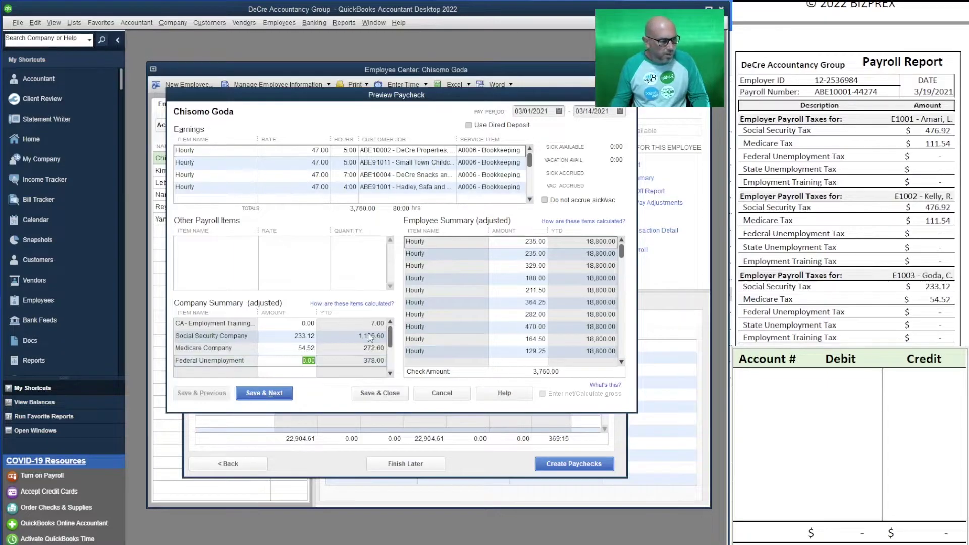
# In the first employee's paycheck, enter the employee deductions Federal Withholding 564, Social Security 233.12 and Medicare 54.52
pyautogui.scroll(10, 850, 202)
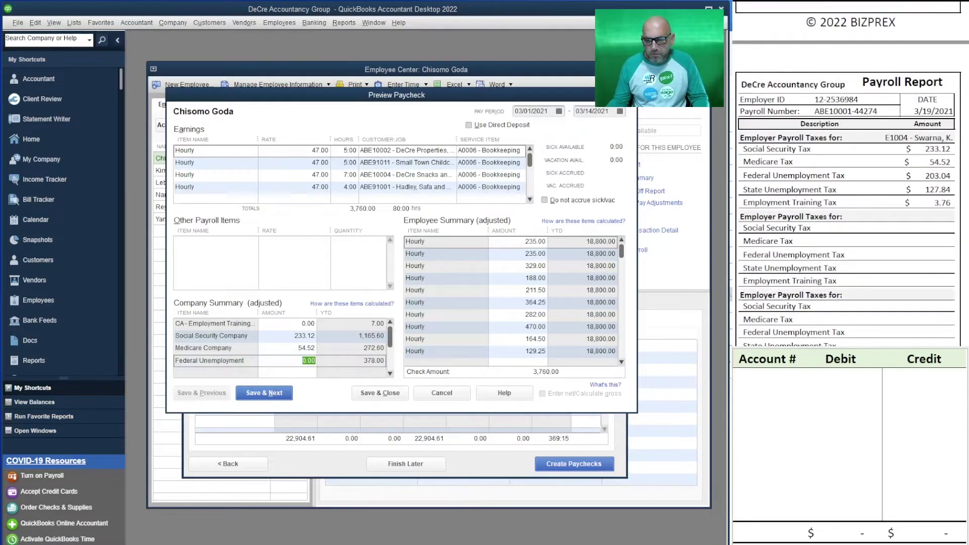
pyautogui.scroll(-9, 851, 202)
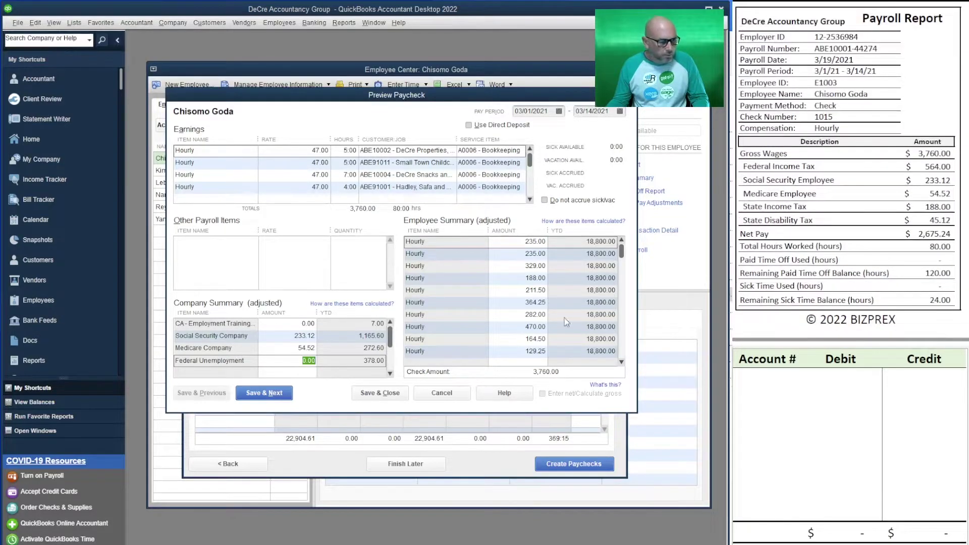
pyautogui.moveTo(622, 254); pyautogui.dragTo(622, 351)
pyautogui.click(533, 303)
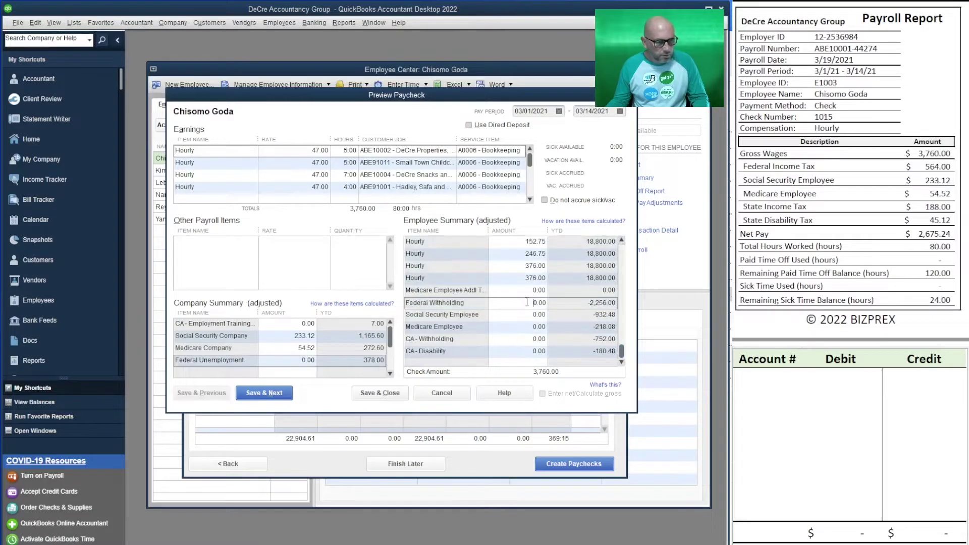
pyautogui.doubleClick(527, 302)
pyautogui.write('564')
pyautogui.press('Tab')
pyautogui.write('233.12')
pyautogui.press('Tab')
pyautogui.write('54.52')
pyautogui.press('Tab')
# Enter CA Withholding 188 and CA Disability 45.12 for the first employee, and save to advance to the second paycheck
pyautogui.write('188')
pyautogui.press('Tab')
pyautogui.write('45')
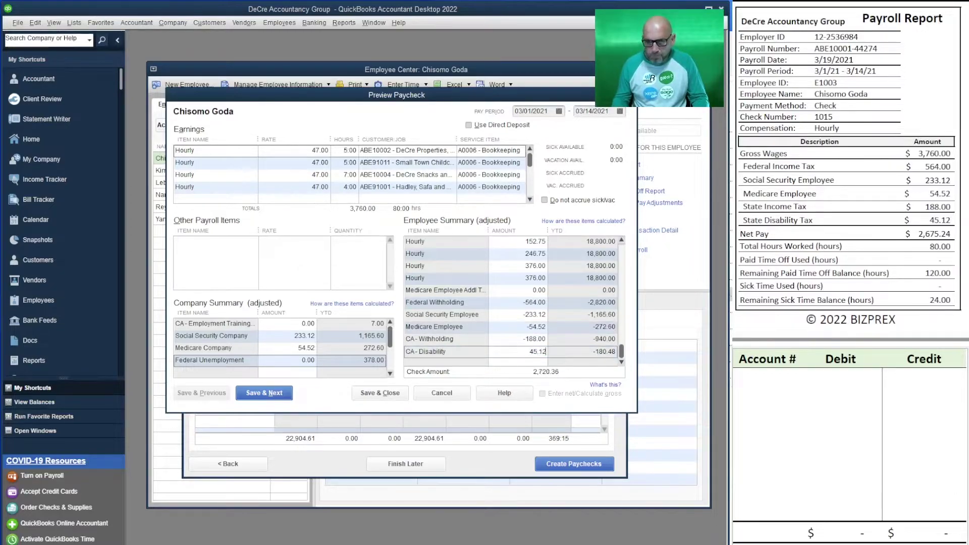
pyautogui.write('.12')
pyautogui.press('Tab')
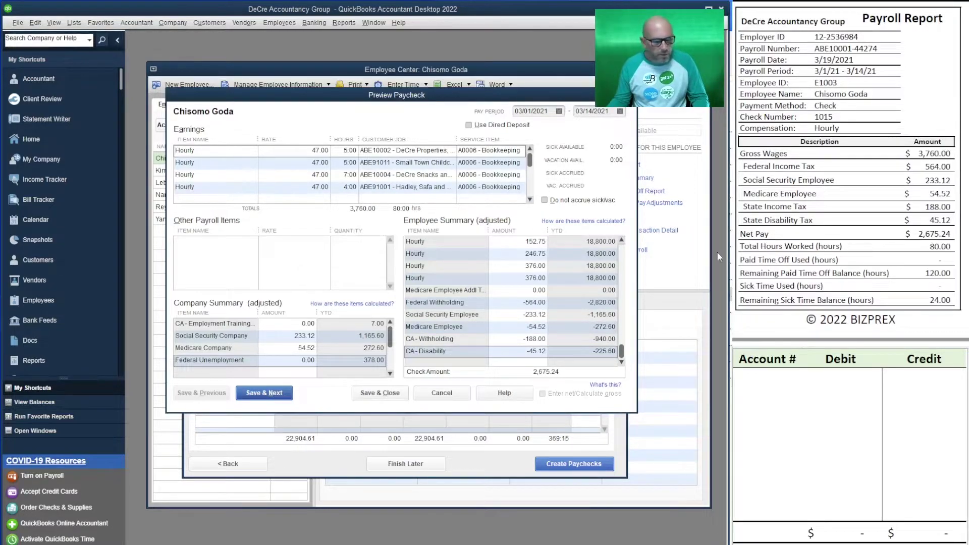
pyautogui.click(252, 394)
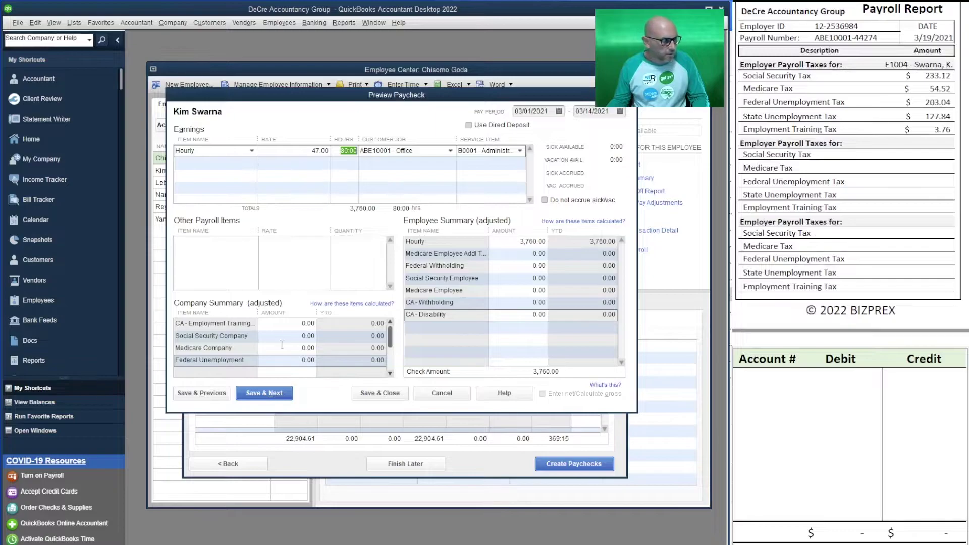
# In the second employee's paycheck, enter the company taxes Social Security 233.12 and Medicare 54.52
pyautogui.moveTo(287, 336); pyautogui.dragTo(386, 336)
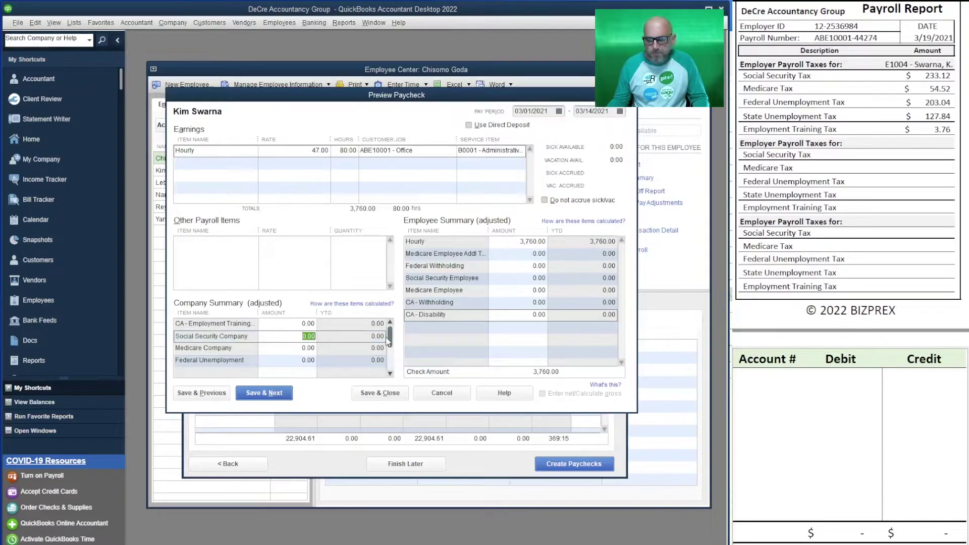
pyautogui.write('233.12')
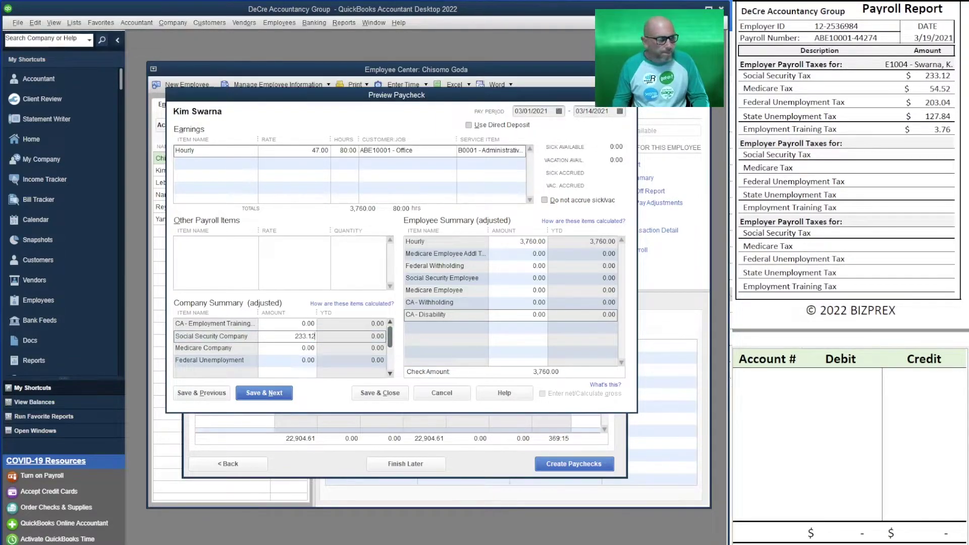
pyautogui.press('Tab')
pyautogui.write('54.52')
pyautogui.press('Tab')
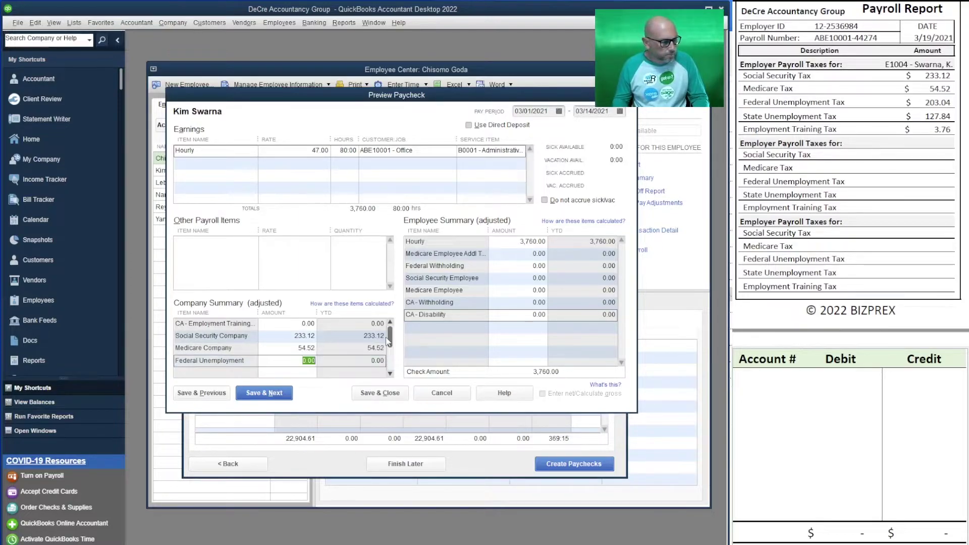
# Enter the second employee's company Federal Unemployment as 203.04, CA Unemployment as 127.84 and CA Employment Training tax as 3.76
pyautogui.write('203.04')
pyautogui.press('Tab')
pyautogui.write('127.84')
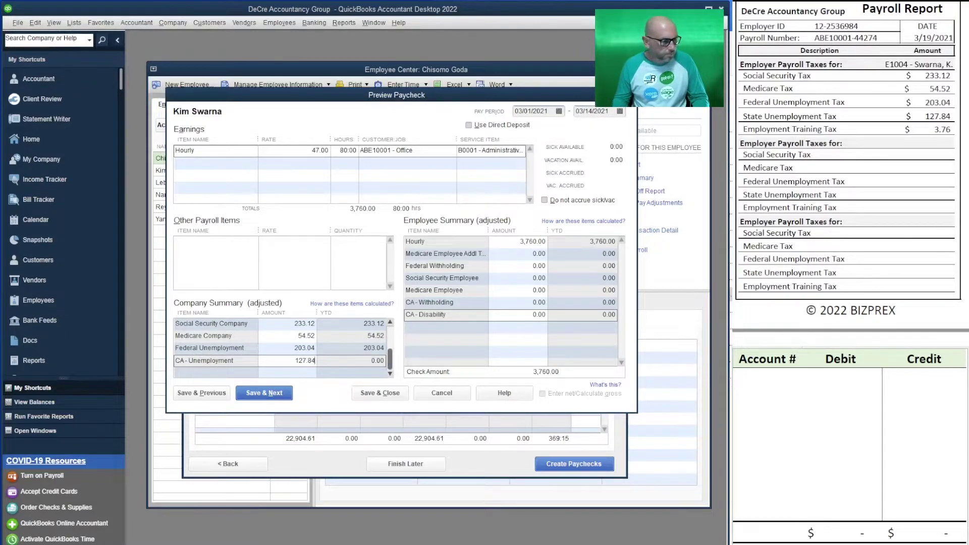
pyautogui.press('Tab')
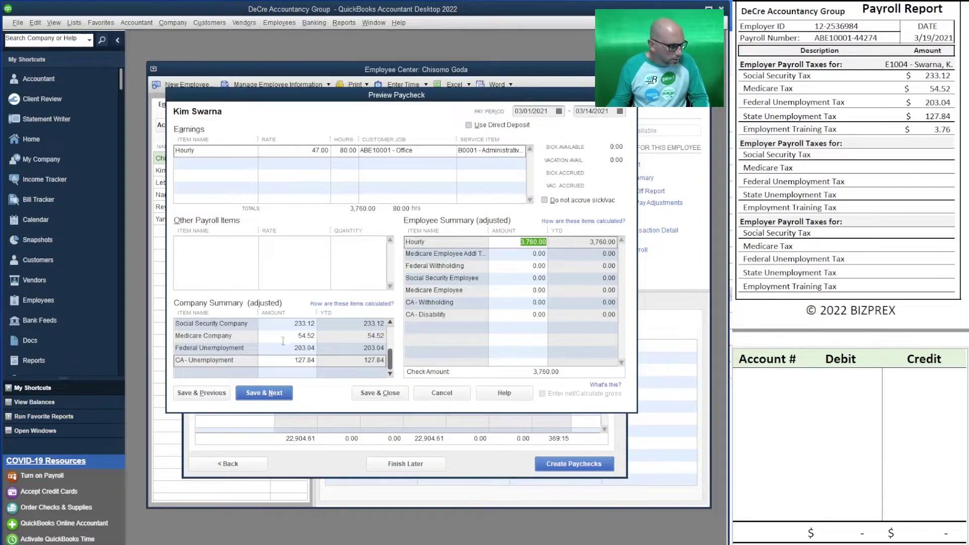
pyautogui.moveTo(390, 364); pyautogui.dragTo(391, 345)
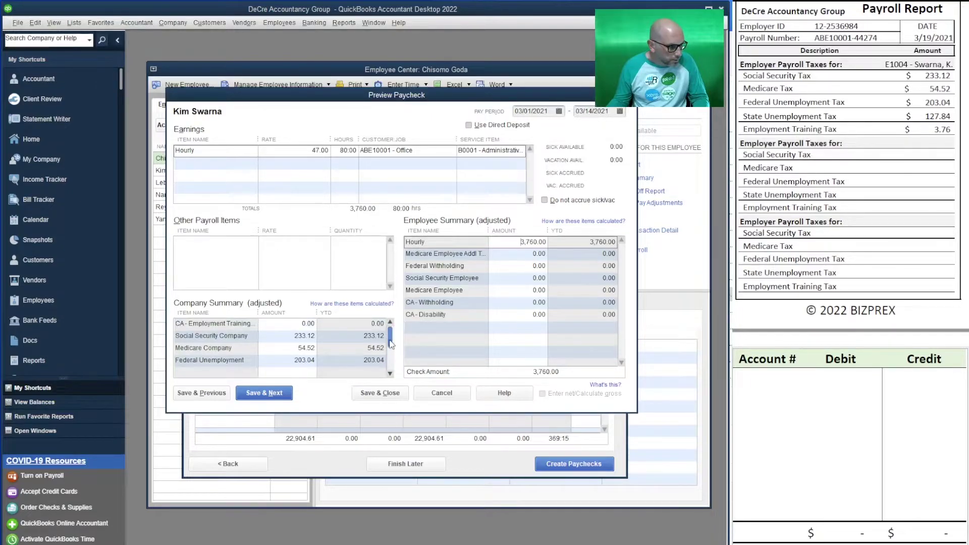
pyautogui.click(343, 327)
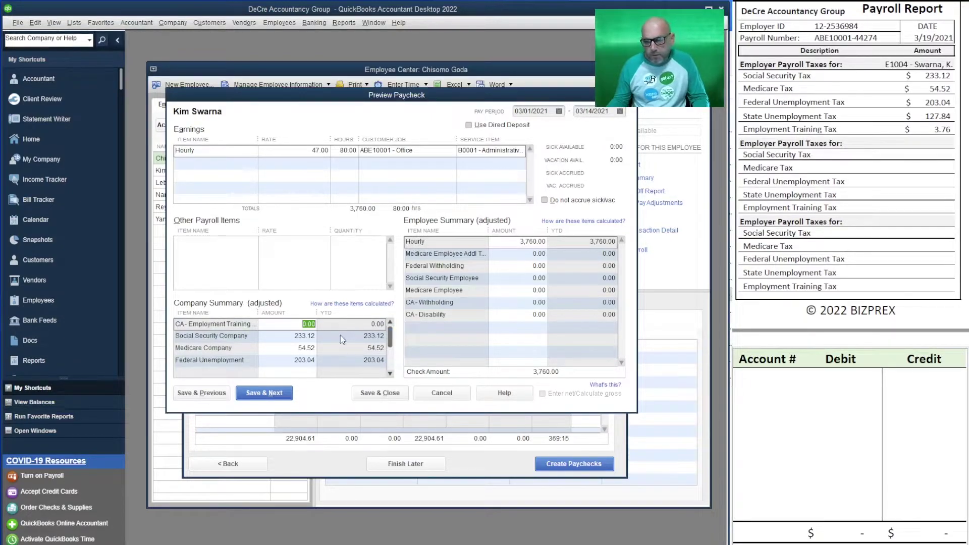
pyautogui.write('3.76')
pyautogui.press('Tab')
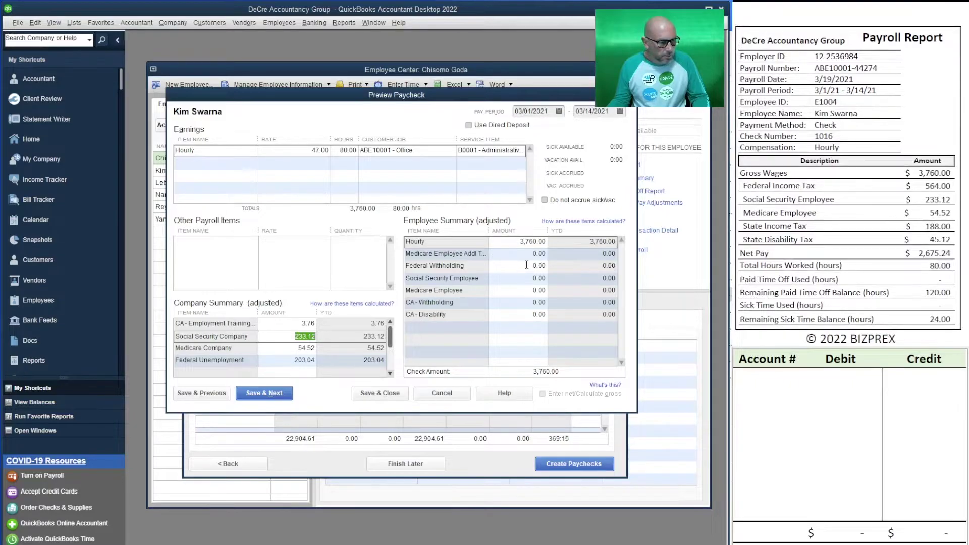
# In the second employee's paycheck, enter the employee deductions Federal Withholding 564, Social Security 233.12 and Medicare 54.52
pyautogui.click(527, 265)
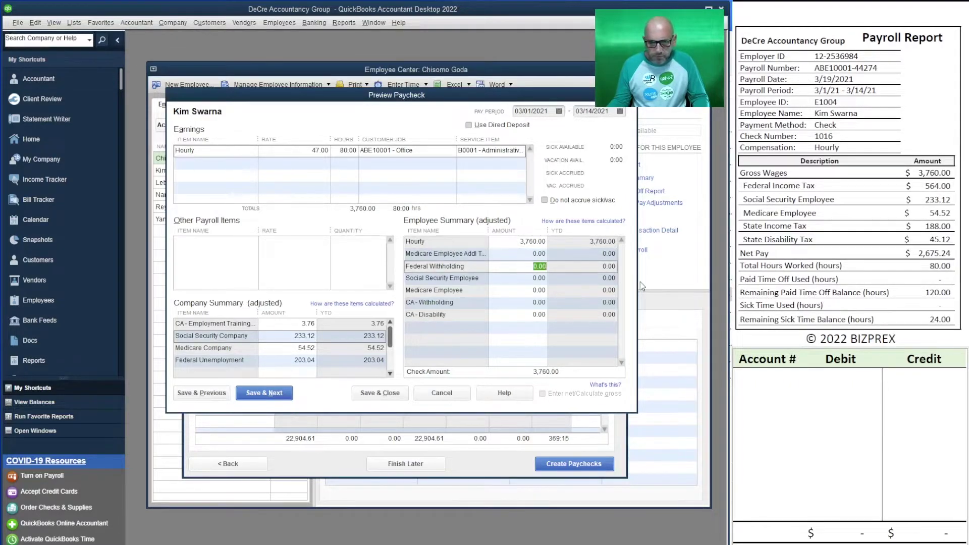
pyautogui.write('564')
pyautogui.press('Tab')
pyautogui.write('2')
pyautogui.write('.')
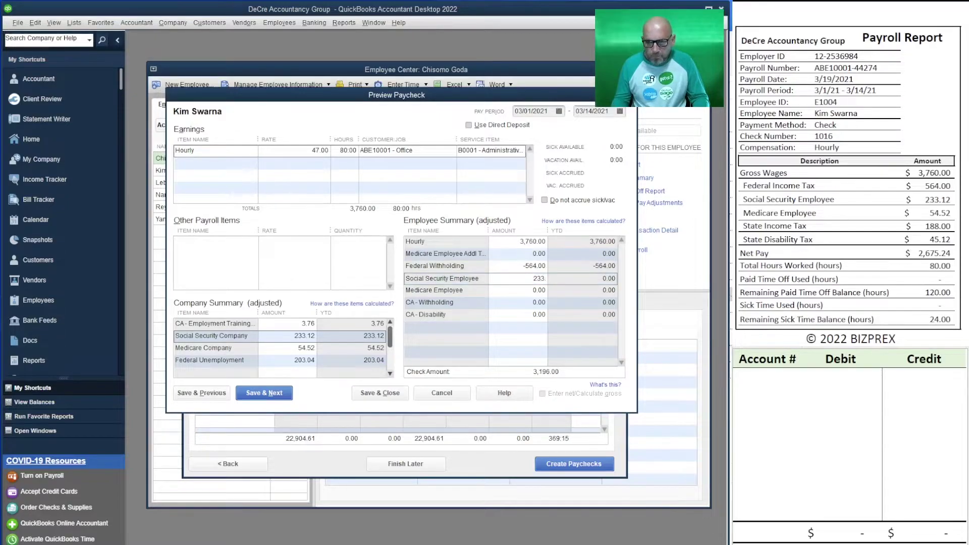
pyautogui.write('12')
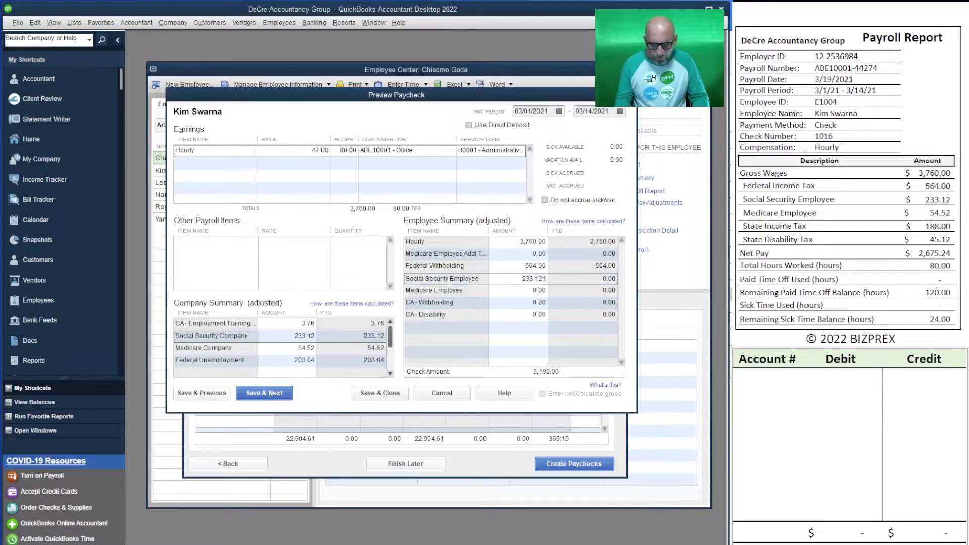
pyautogui.press('Tab')
pyautogui.write('54.52')
pyautogui.press('Tab')
# Enter CA Withholding 188 and CA Disability 45.12 for the second employee, and save to advance to the third paycheck
pyautogui.write('188')
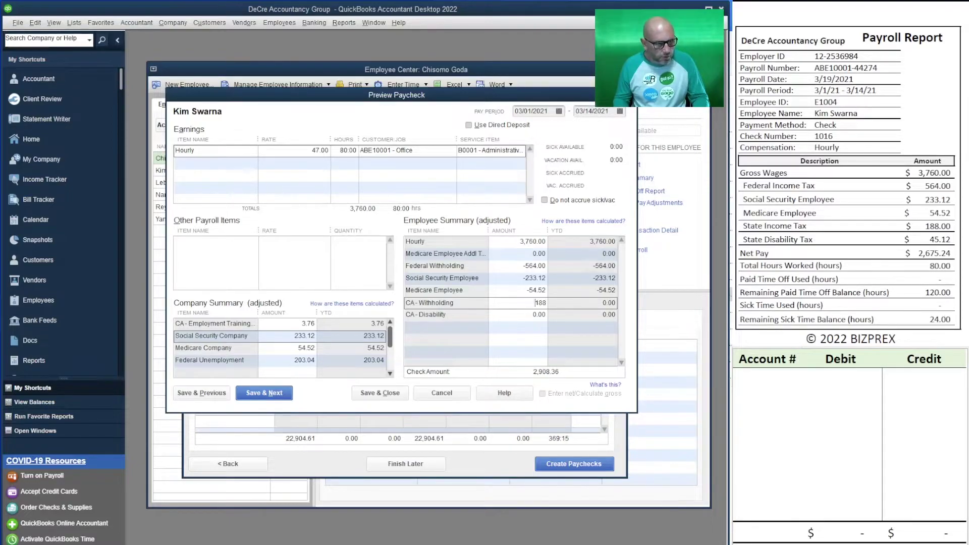
pyautogui.press('Tab')
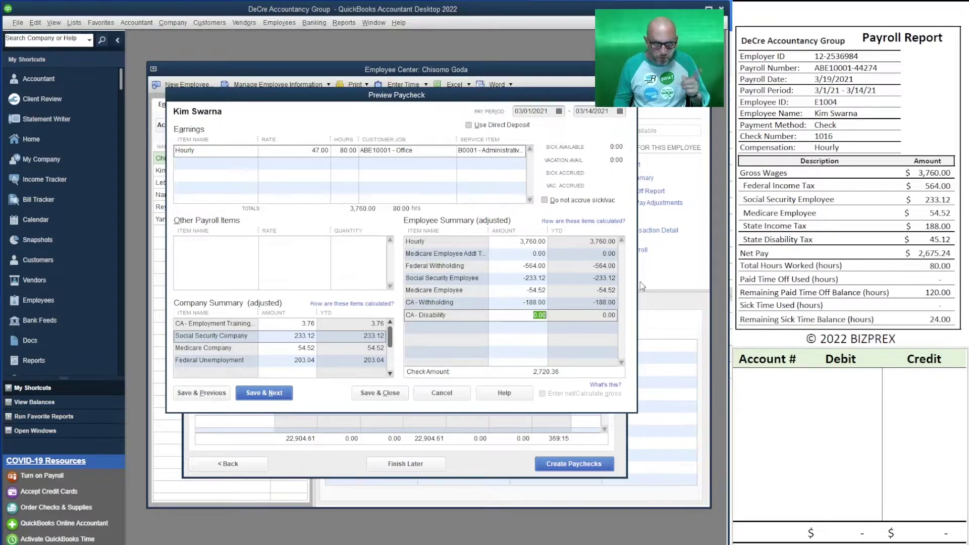
pyautogui.write('45.12')
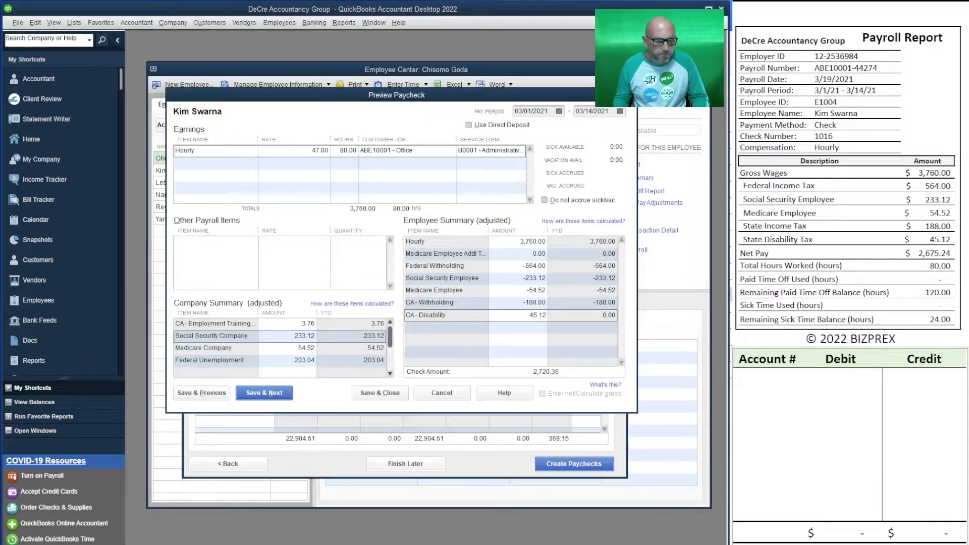
pyautogui.press('Tab')
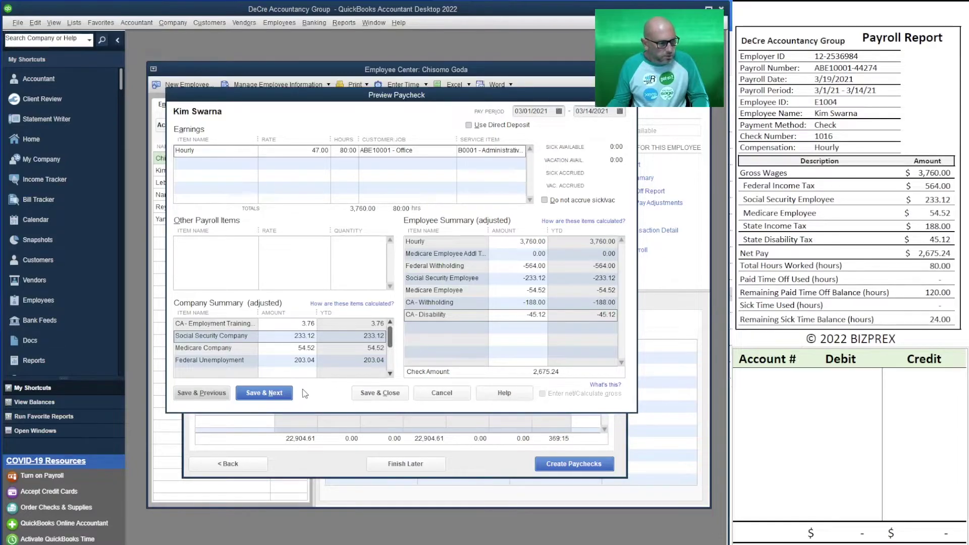
pyautogui.click(273, 397)
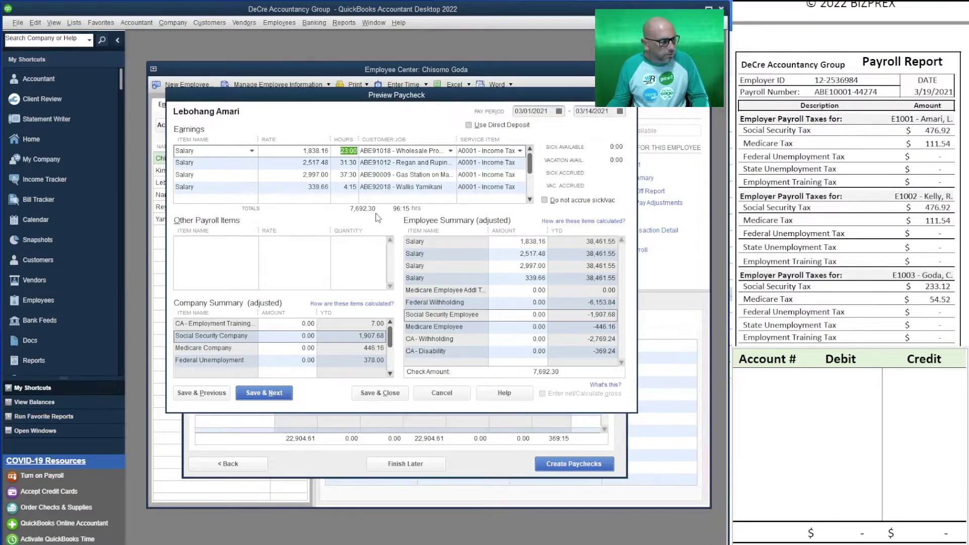
pyautogui.scroll(-5, 848, 225)
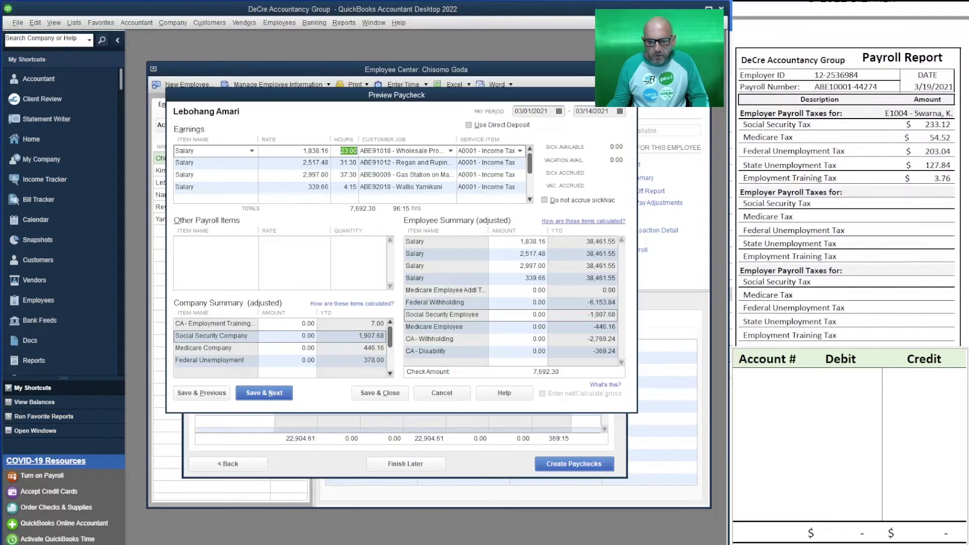
# Add the Salary Rounding Adj Add payroll item with a rate of 0.01 to the third employee's paycheck
pyautogui.scroll(-5, 848, 225)
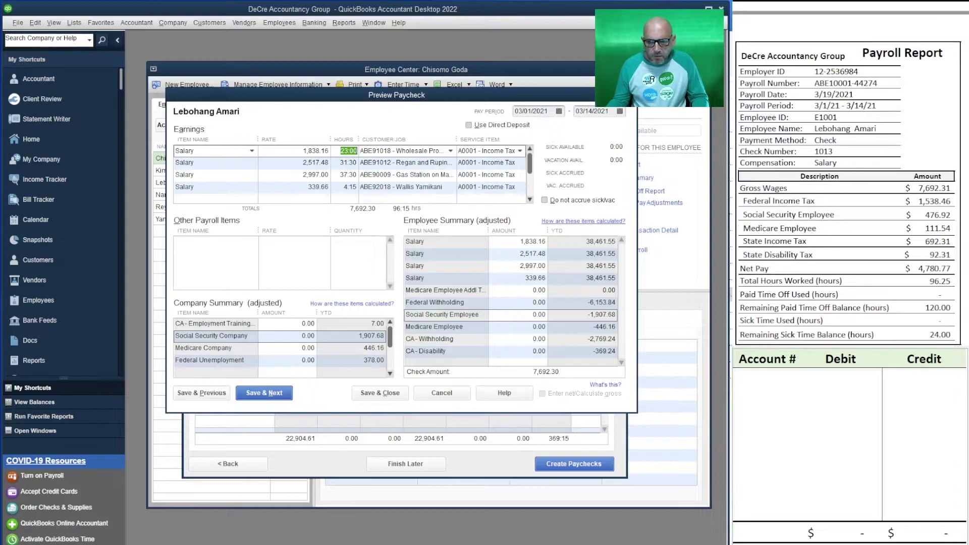
pyautogui.click(271, 246)
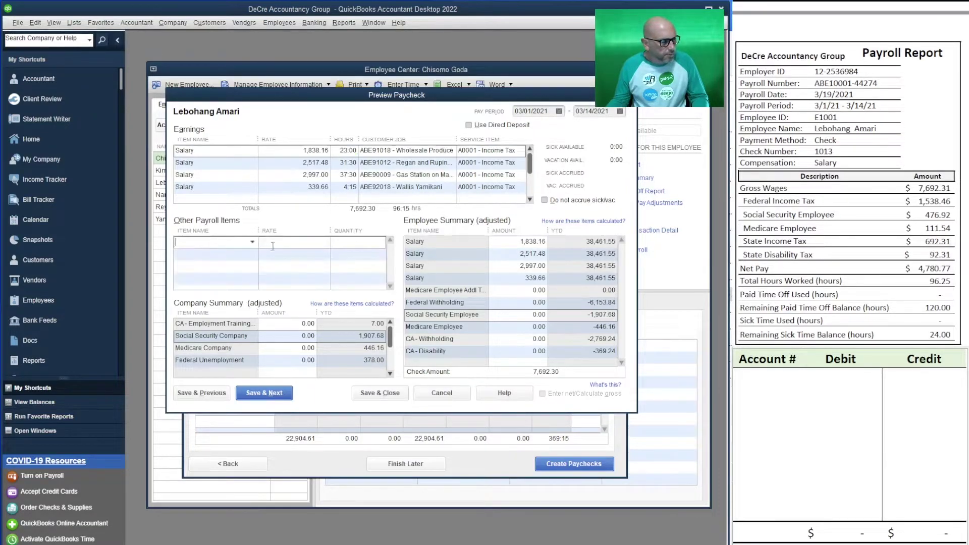
pyautogui.click(253, 242)
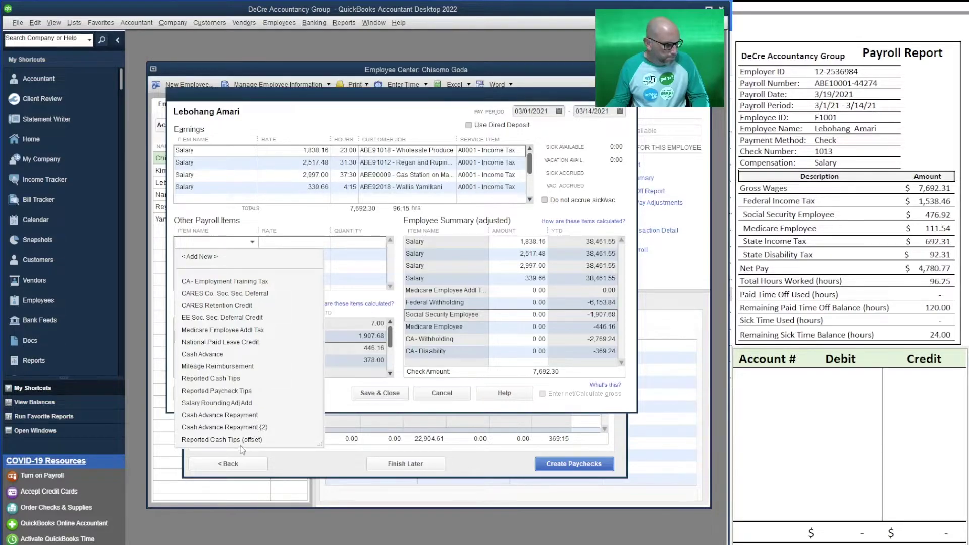
pyautogui.click(217, 403)
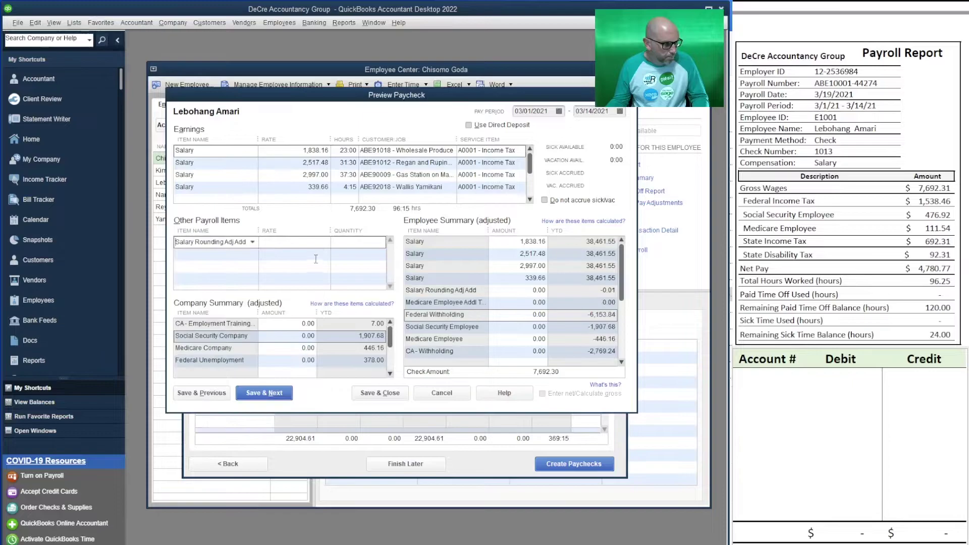
pyautogui.click(323, 243)
pyautogui.write('0.01')
pyautogui.press('Tab')
pyautogui.press('Tab')
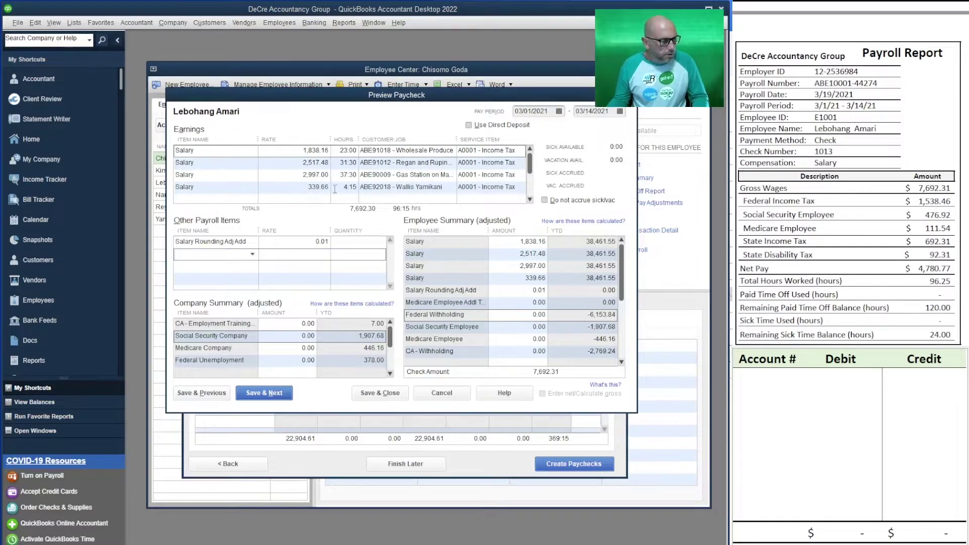
# In the third employee's paycheck, enter the employee deductions Federal Withholding 1,538.46, Social Security 476.92 and Medicare 111.54
pyautogui.click(334, 337)
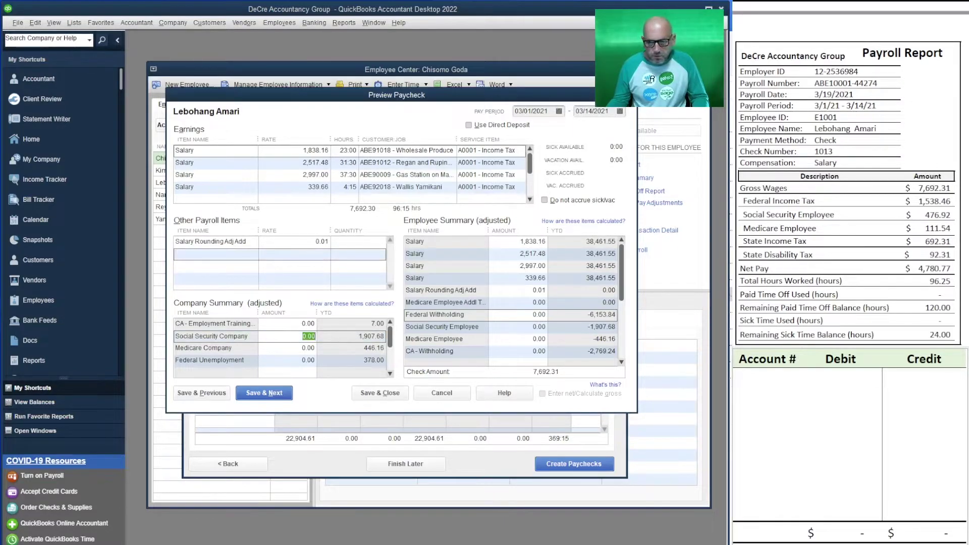
pyautogui.click(515, 315)
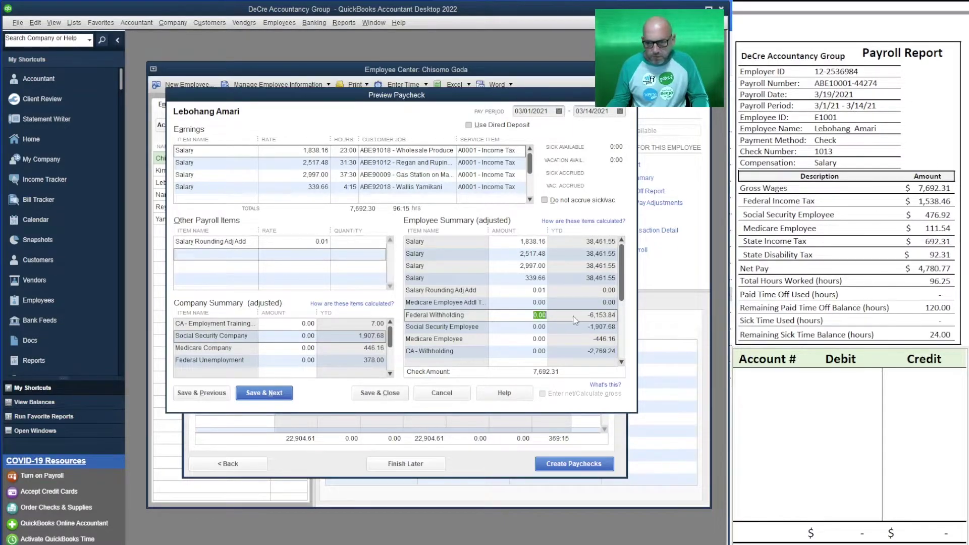
pyautogui.write('1,5')
pyautogui.write('38.46')
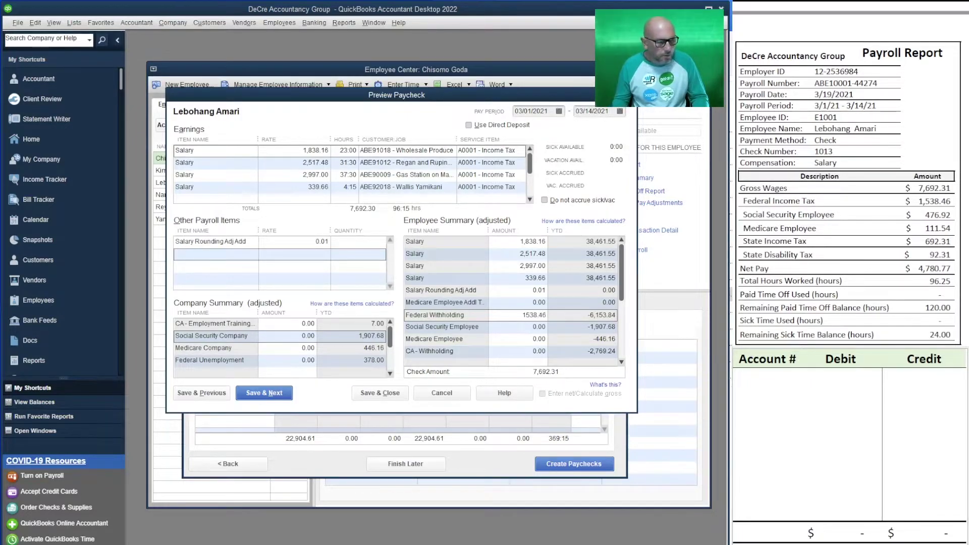
pyautogui.press('Tab')
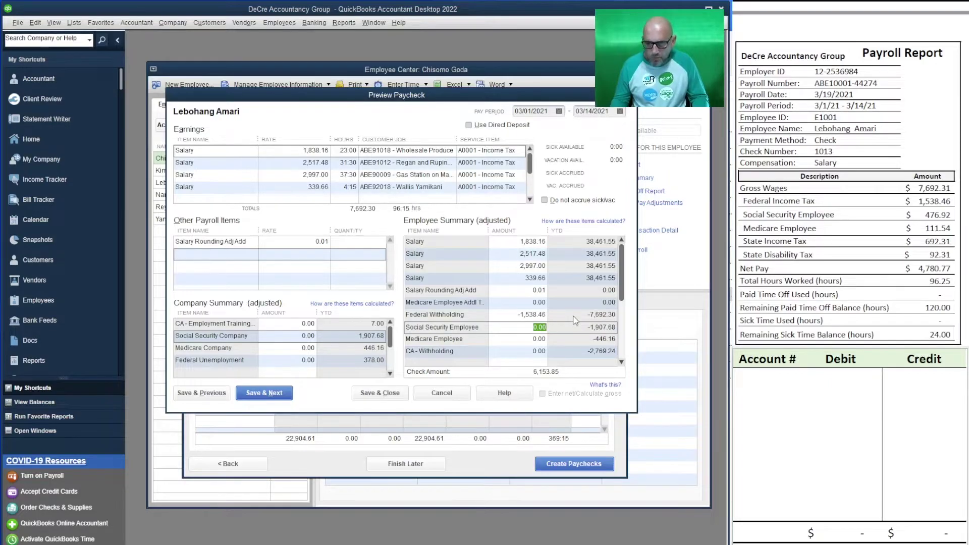
pyautogui.write('476.92')
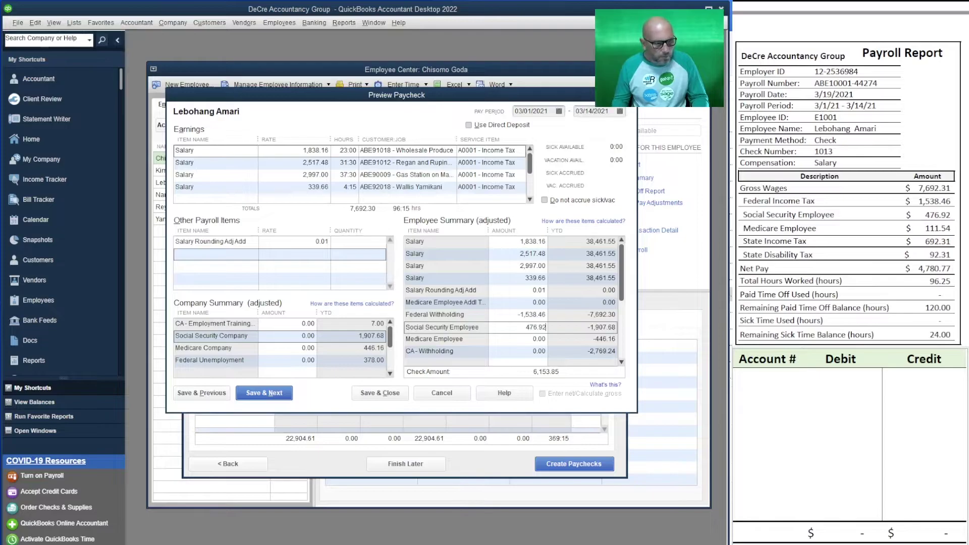
pyautogui.press('Tab')
pyautogui.write('111.54')
pyautogui.press('Tab')
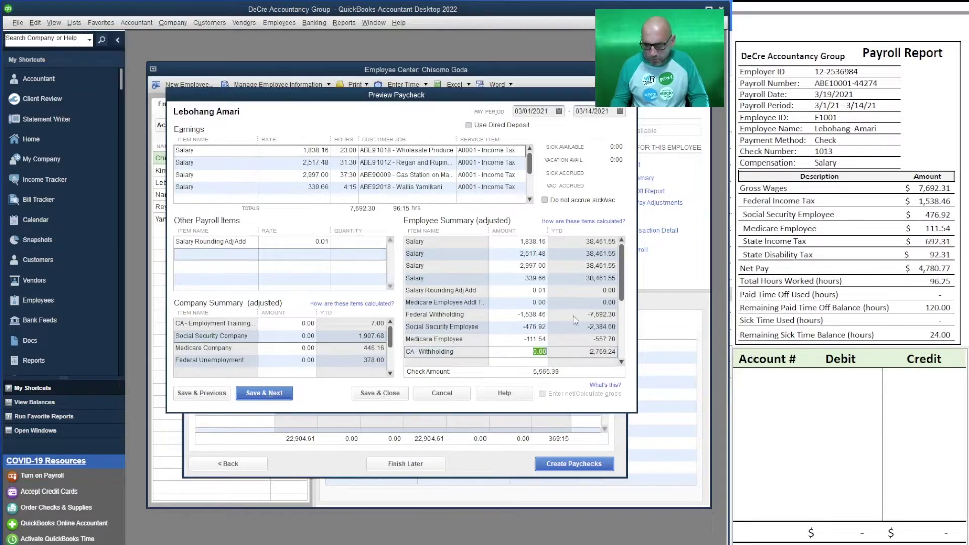
# Enter CA Withholding 692.31 and CA Disability 92.31 for the third employee
pyautogui.write('692.31')
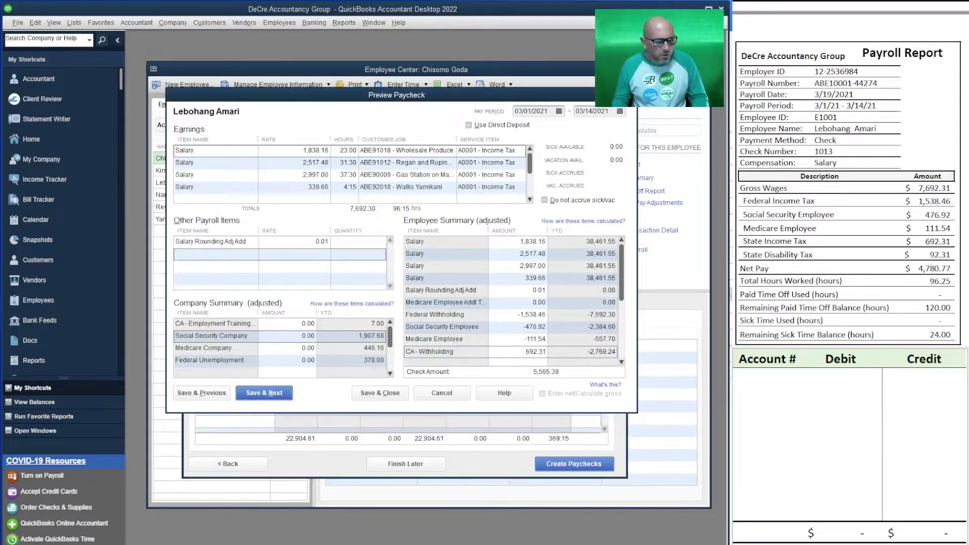
pyautogui.press('Tab')
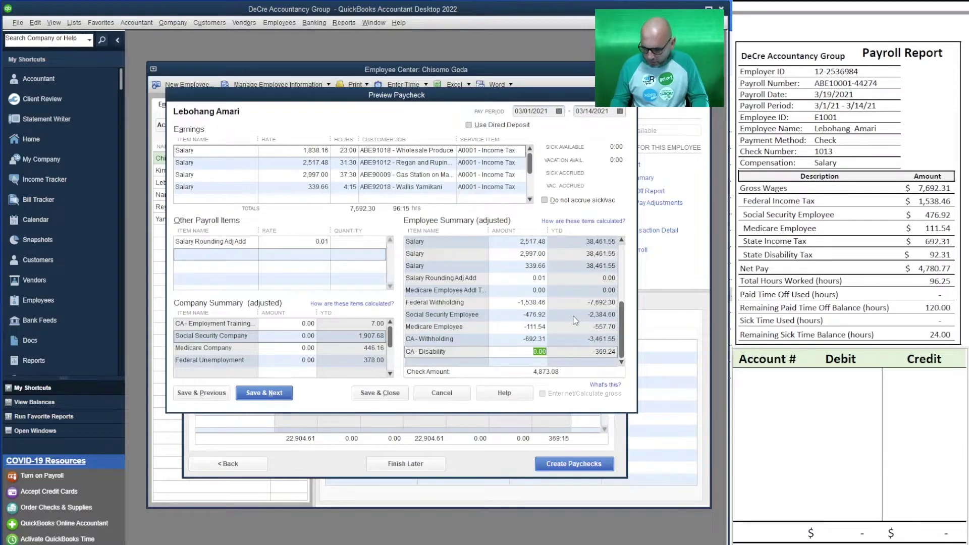
pyautogui.write('92.31')
pyautogui.press('Tab')
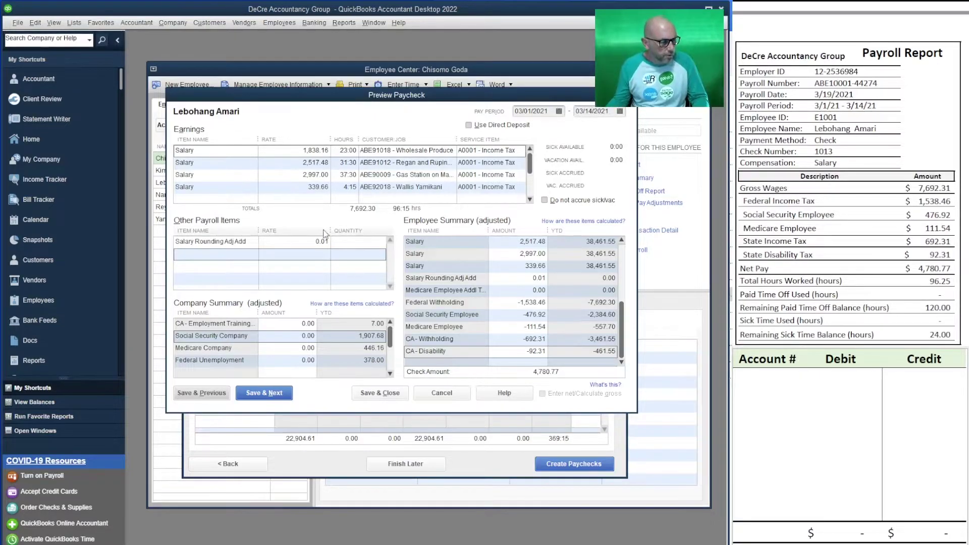
# Enter the third employee's company taxes Social Security 476.92 and Medicare 111.54 from the payroll report, and save to advance to the fourth paycheck
pyautogui.scroll(-3, 850, 174)
pyautogui.scroll(-8, 850, 174)
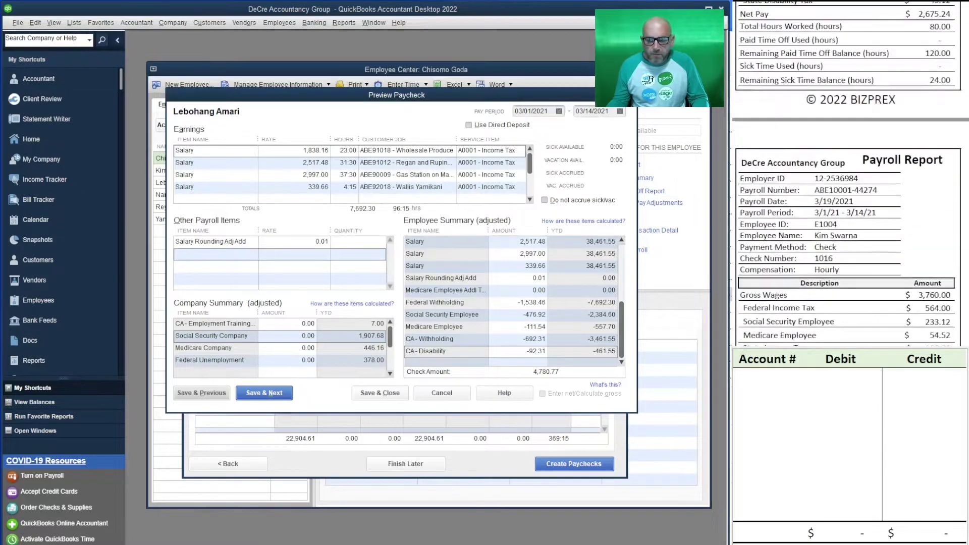
pyautogui.scroll(-10, 911, 222)
pyautogui.scroll(5, 911, 222)
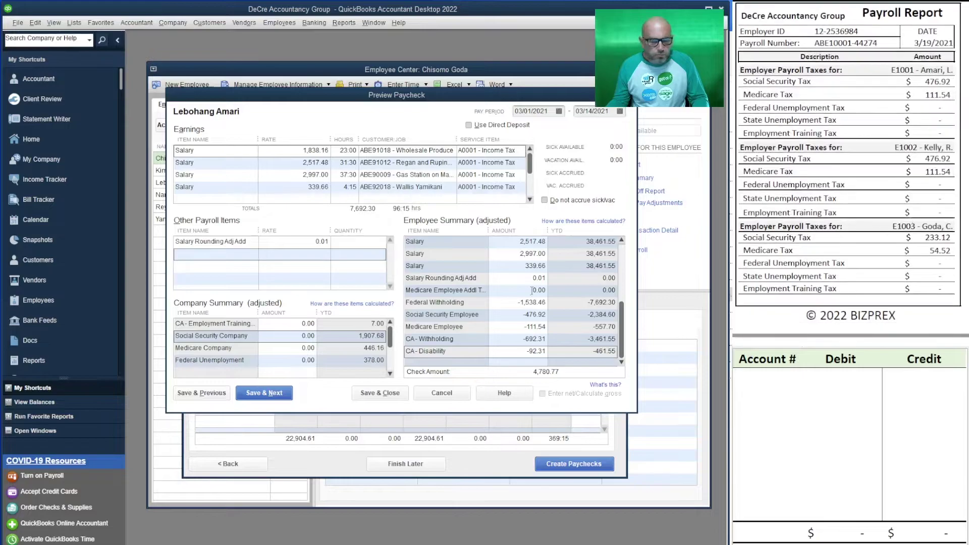
pyautogui.click(328, 336)
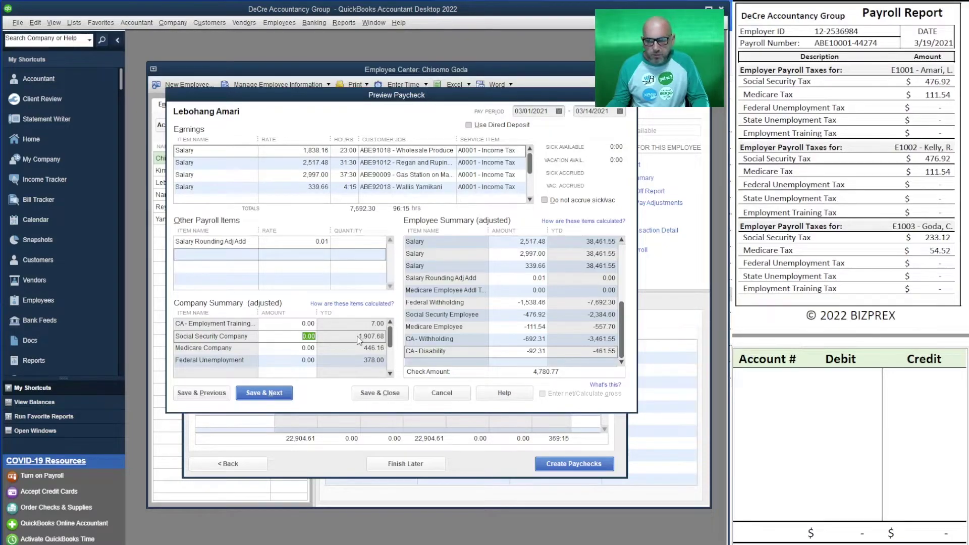
pyautogui.write('476.92')
pyautogui.press('Tab')
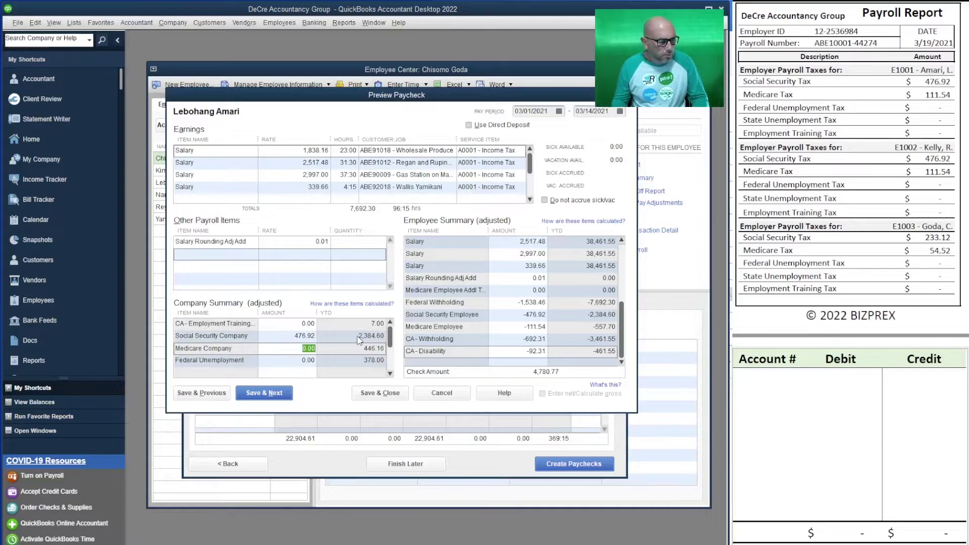
pyautogui.write('111.54')
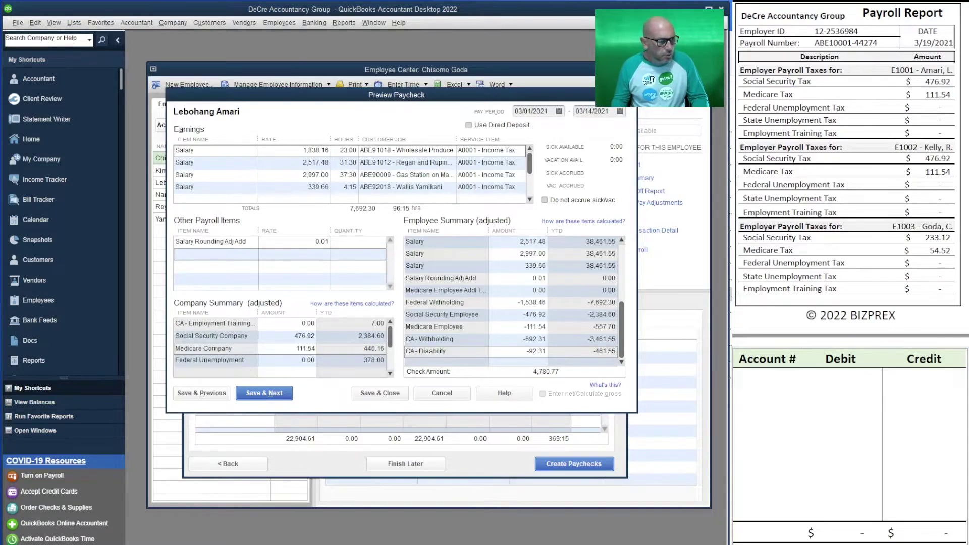
pyautogui.press('Tab')
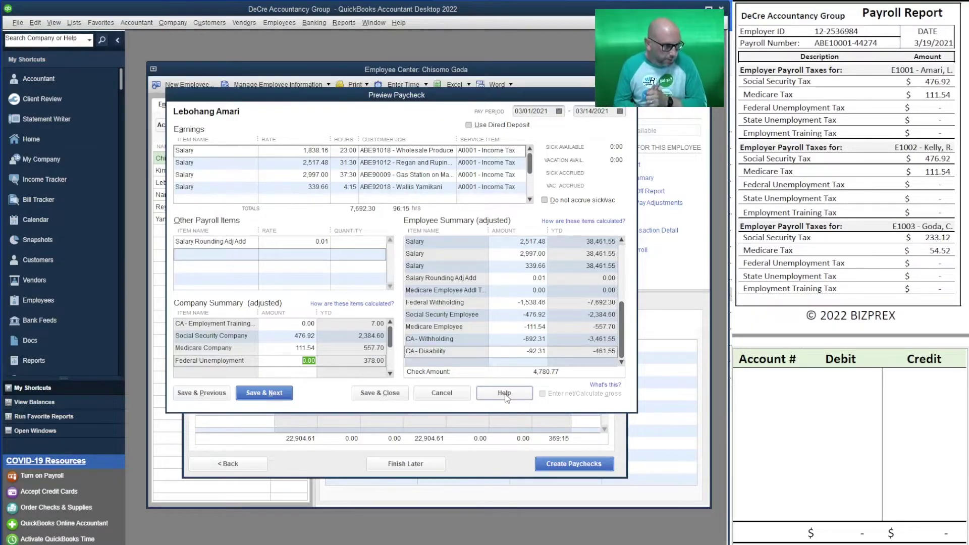
pyautogui.click(277, 395)
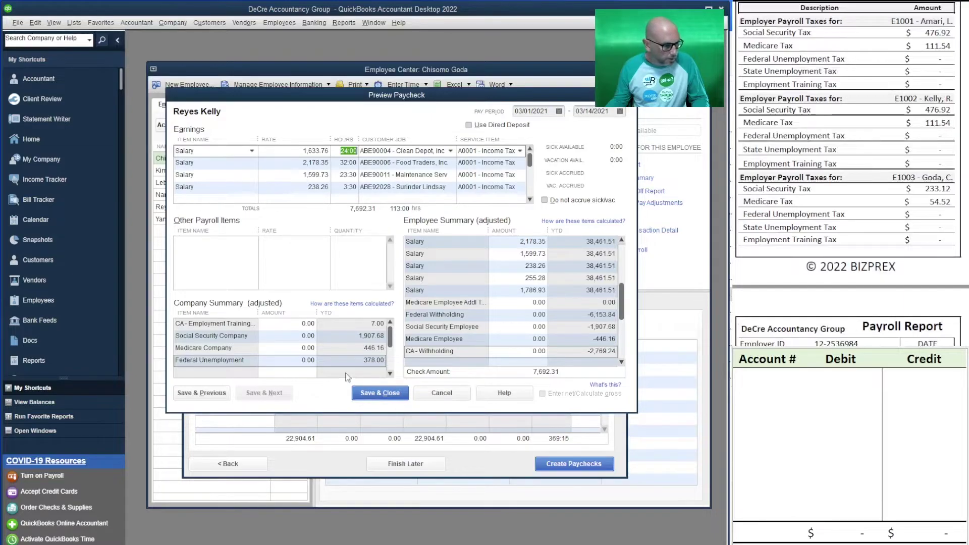
# In the fourth employee's paycheck, enter the company taxes Social Security 476.92 and Medicare 111.54
pyautogui.click(303, 336)
pyautogui.doubleClick(304, 336)
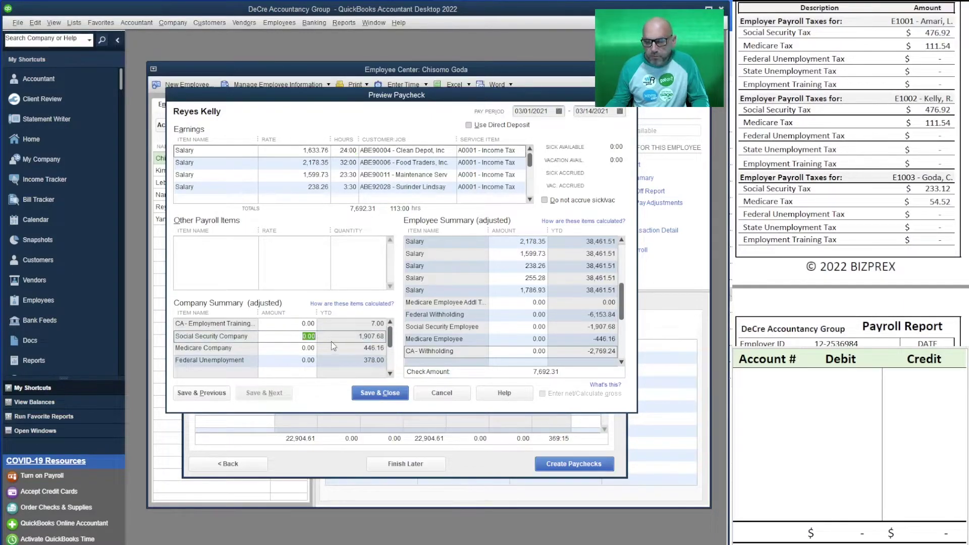
pyautogui.write('476.92')
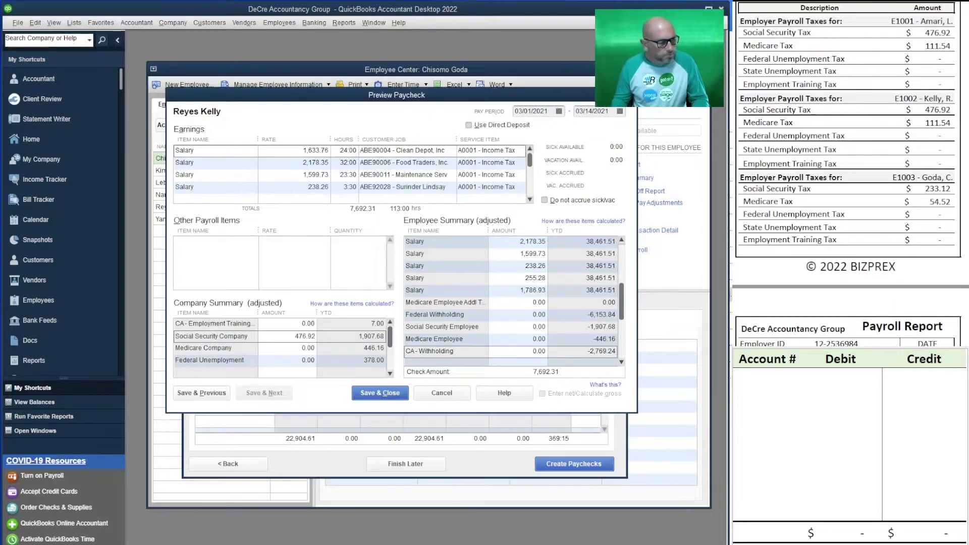
pyautogui.press('Tab')
pyautogui.write('111.54')
pyautogui.press('Tab')
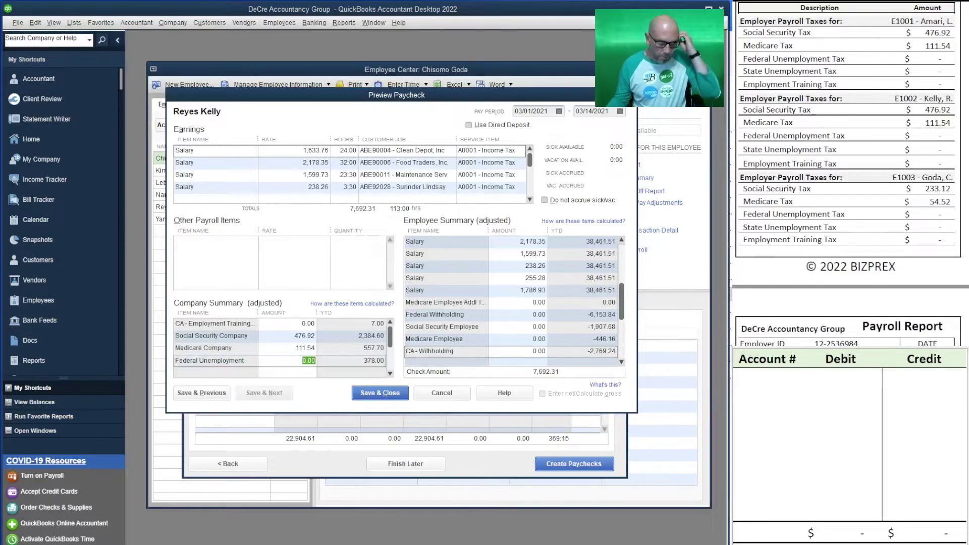
# In the fourth employee's paycheck, enter the employee deductions Federal Withholding 1,538.46, Social Security 476.92 and Medicare 111.54 from the payroll report
pyautogui.scroll(-8, 850, 175)
pyautogui.scroll(-10, 850, 174)
pyautogui.scroll(-2, 850, 202)
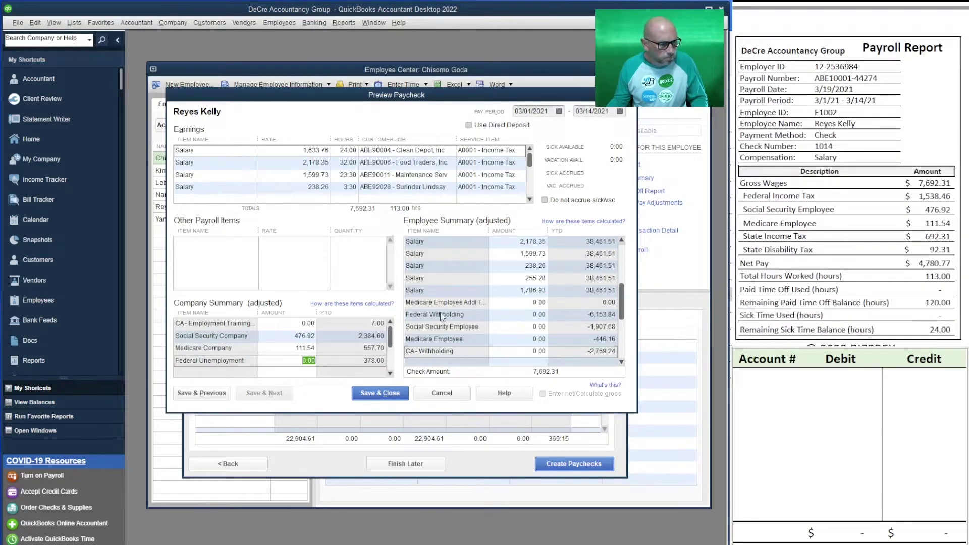
pyautogui.click(520, 313)
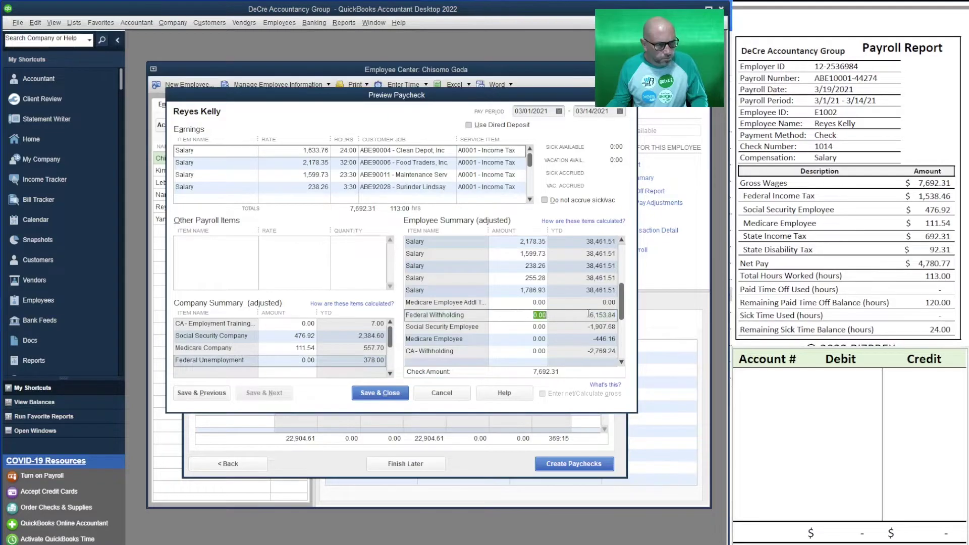
pyautogui.write('1,5')
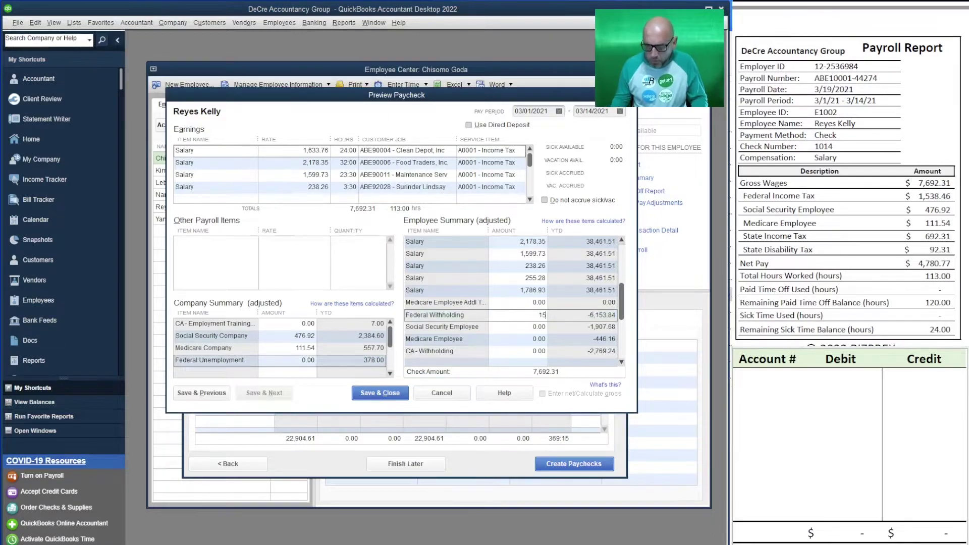
pyautogui.write('38.46')
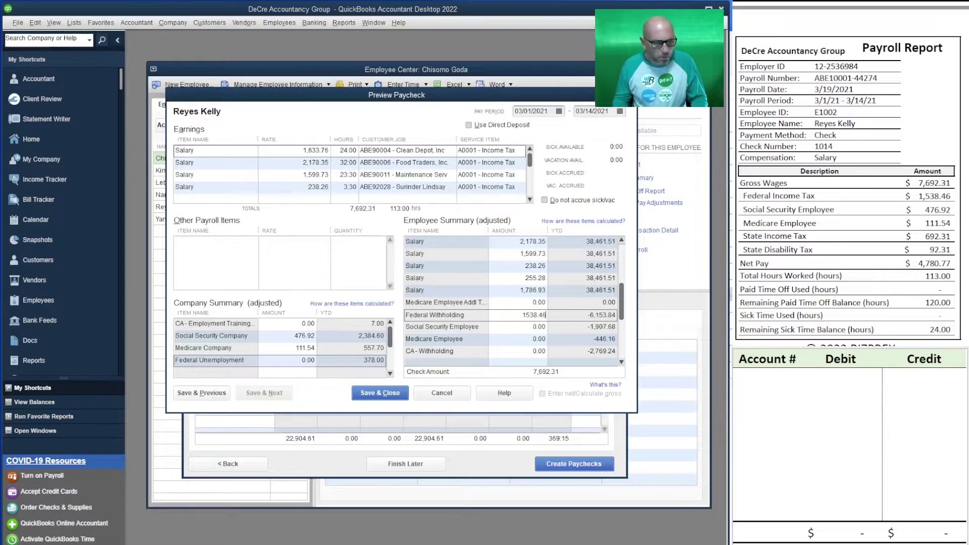
pyautogui.press('Tab')
pyautogui.write('476.92')
pyautogui.press('Tab')
pyautogui.write('111.54')
pyautogui.press('Tab')
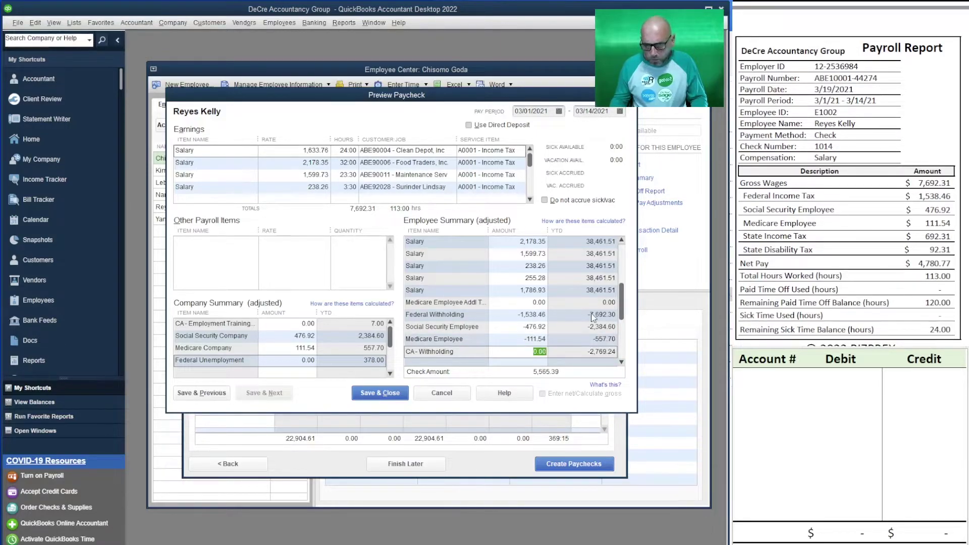
# Enter CA Withholding 692.31 and CA Disability 92.31 for the fourth employee, and save and close the paycheck preview
pyautogui.write('692.31')
pyautogui.press('Tab')
pyautogui.write('92.31')
pyautogui.press('Tab')
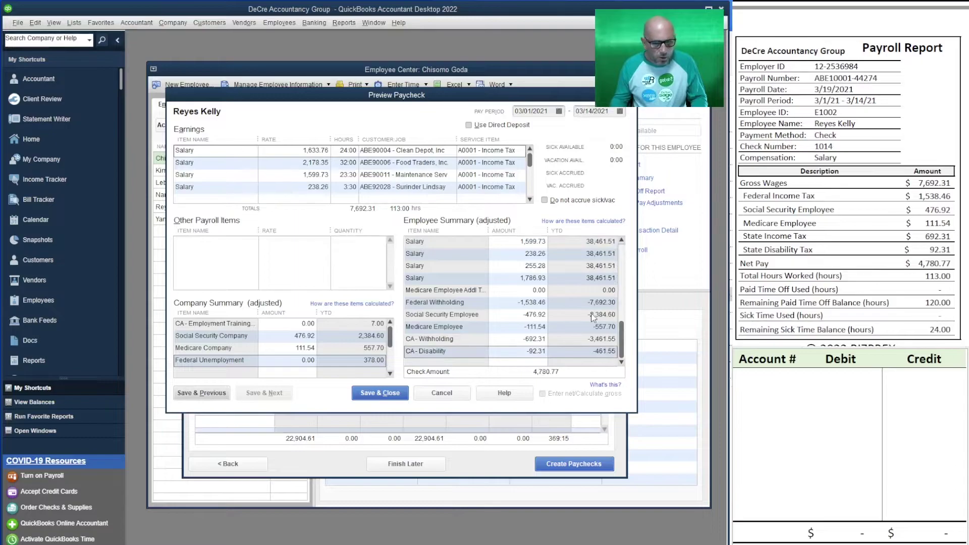
pyautogui.click(384, 393)
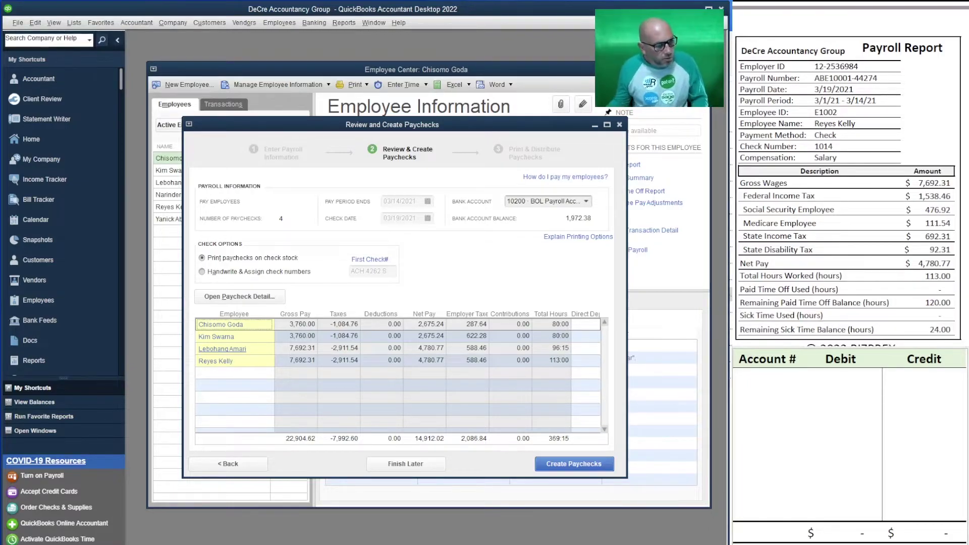
# In the first row of the debit and credit worksheet, record the total net pay as a 14912.02 credit to ledger account 10200
pyautogui.click(764, 371)
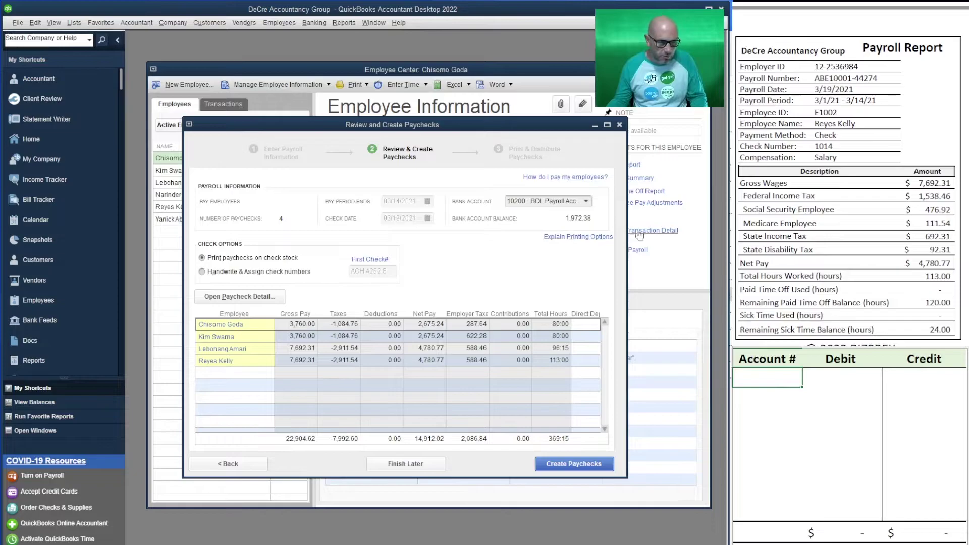
pyautogui.write('10200')
pyautogui.press('Tab')
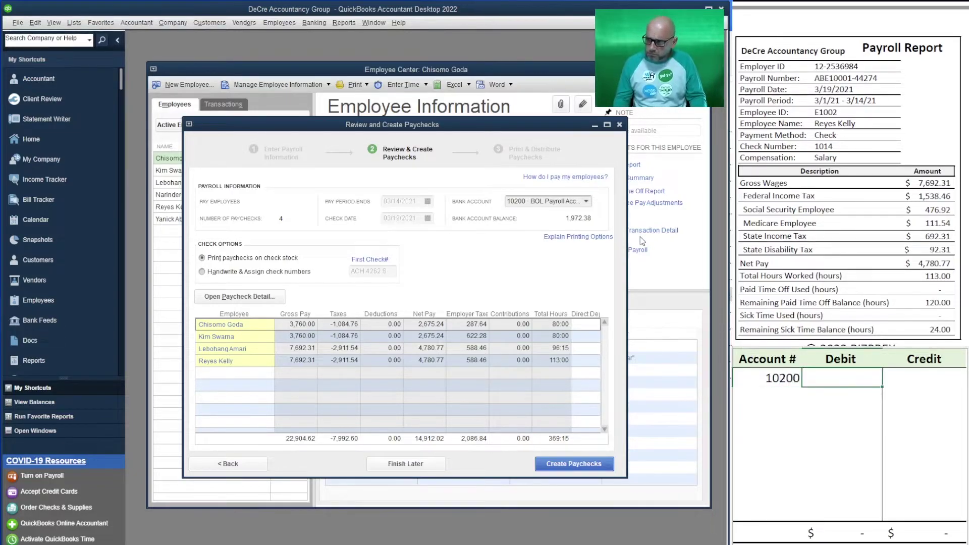
pyautogui.press('Tab')
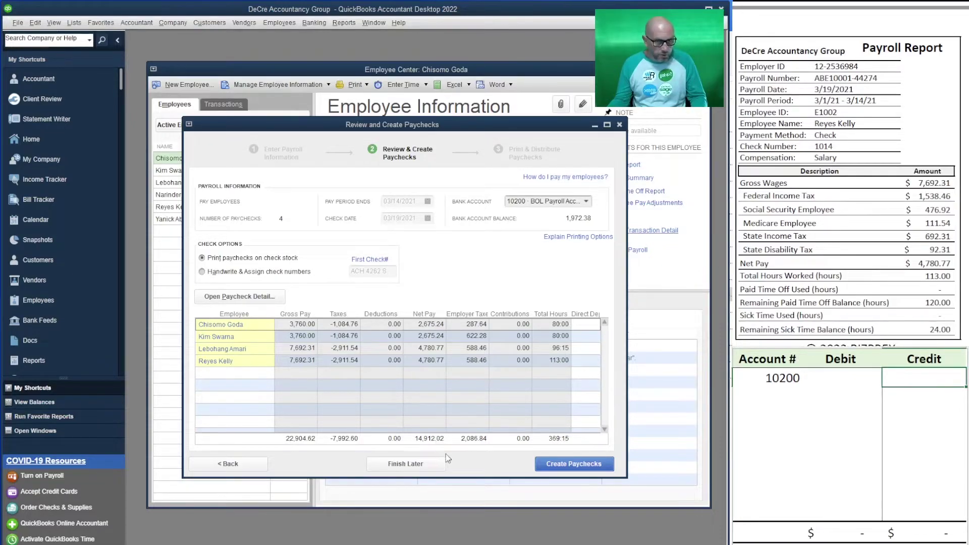
pyautogui.write('14912.02')
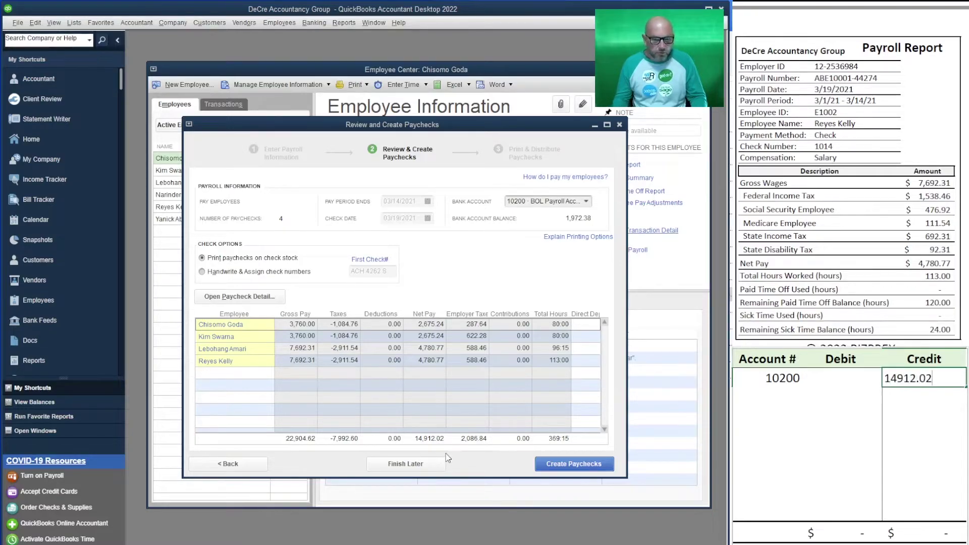
# In the second row of the debit and credit worksheet, record total employee taxes as a 7992.60 credit to ledger account 24000
pyautogui.press('Return')
pyautogui.press('Left')
pyautogui.press('Left')
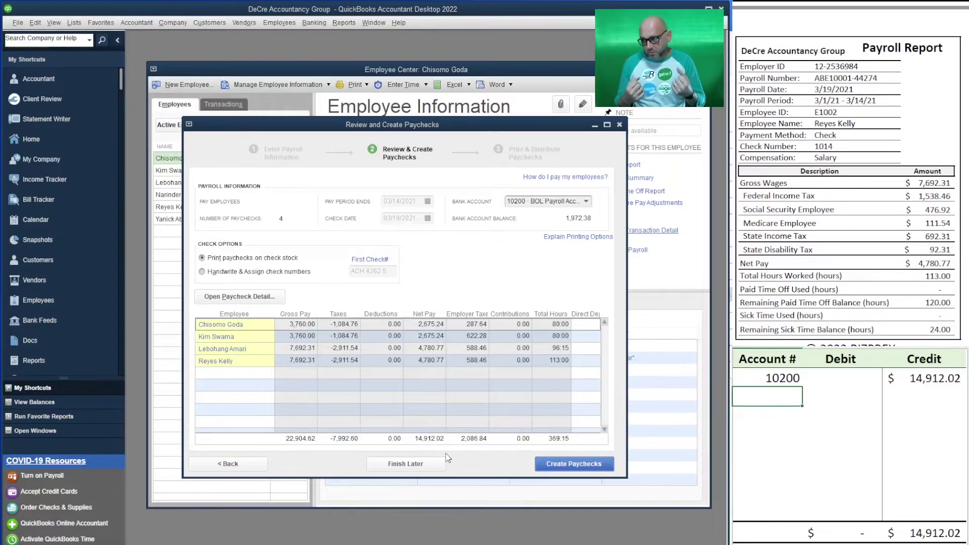
pyautogui.write('24000')
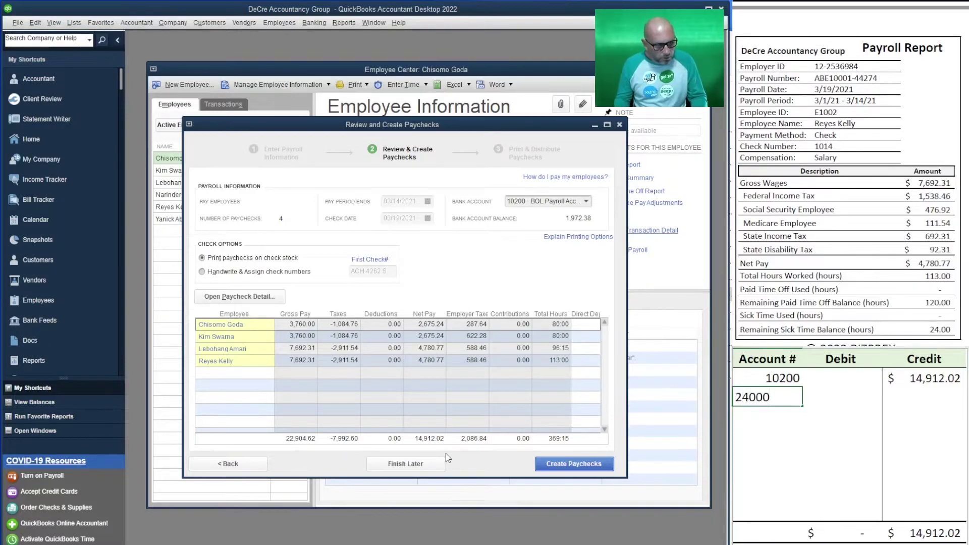
pyautogui.press('Tab')
pyautogui.press('Tab')
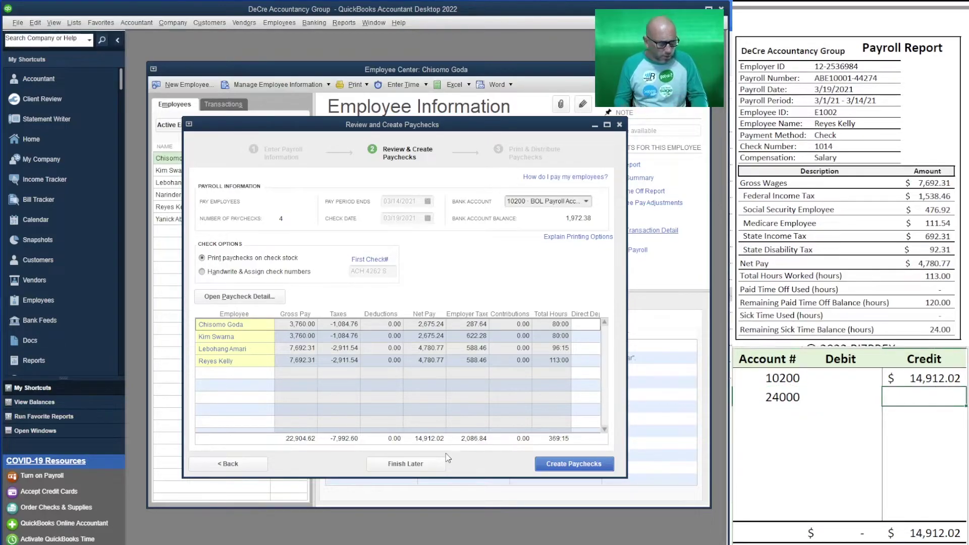
pyautogui.write('7992.60')
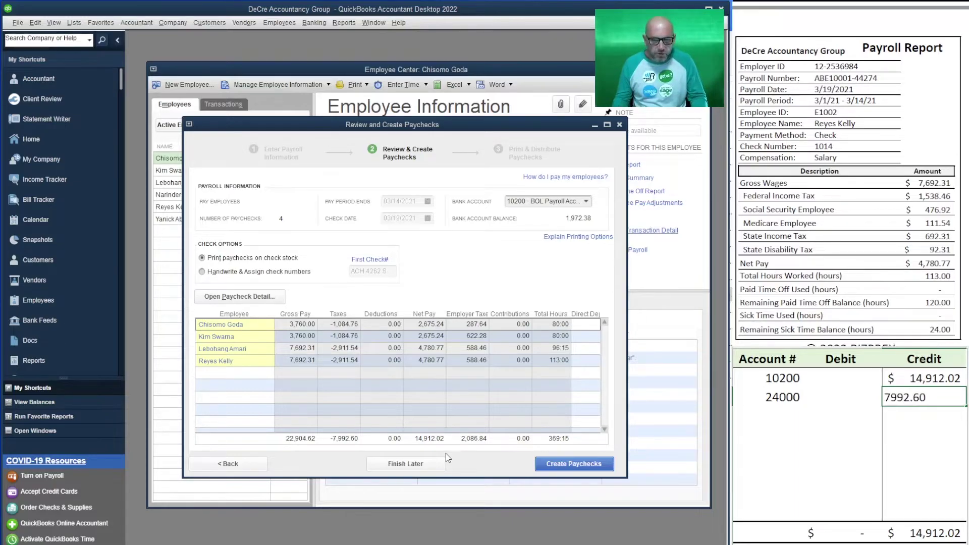
pyautogui.press('Return')
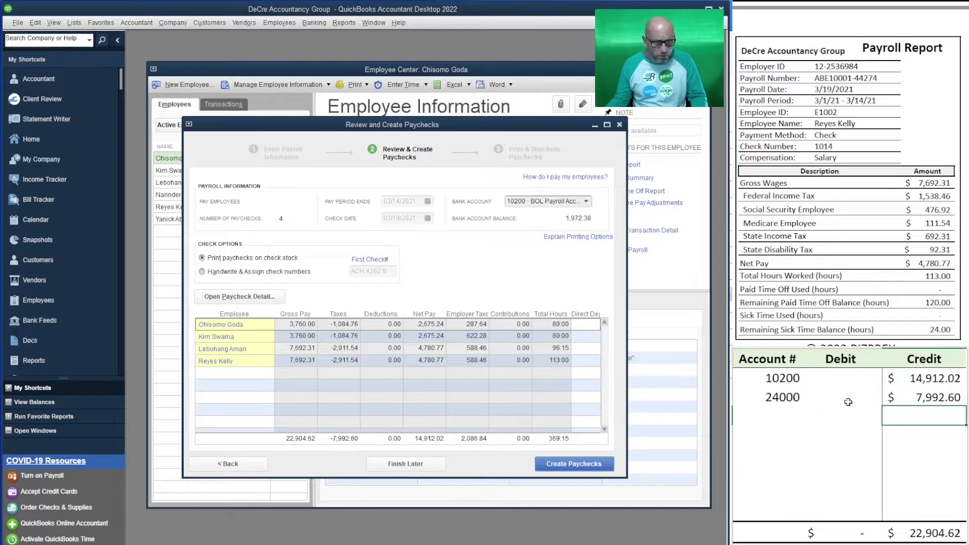
# In the third worksheet row, record total employer taxes as a 2086.84 credit to ledger account 24000
pyautogui.click(736, 416)
pyautogui.write('24000')
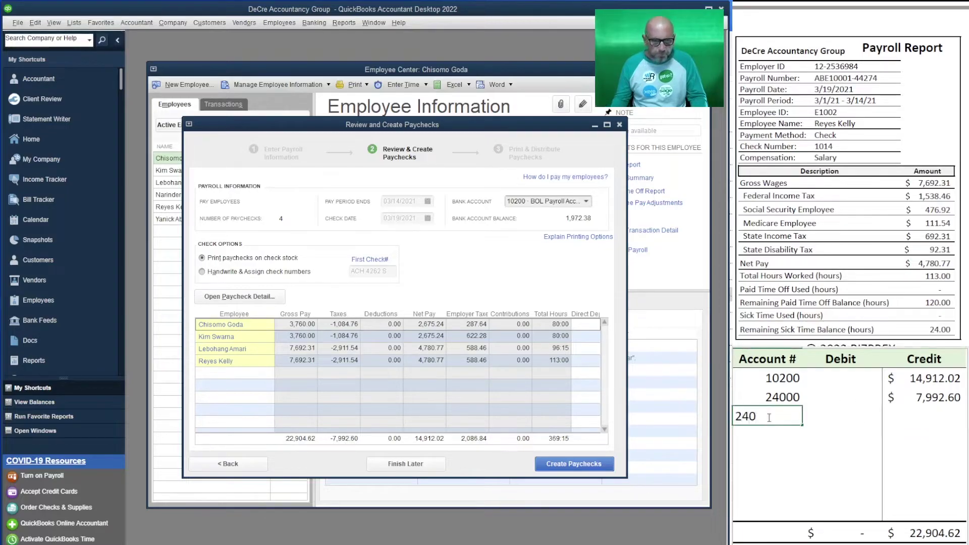
pyautogui.press('Tab')
pyautogui.press('Tab')
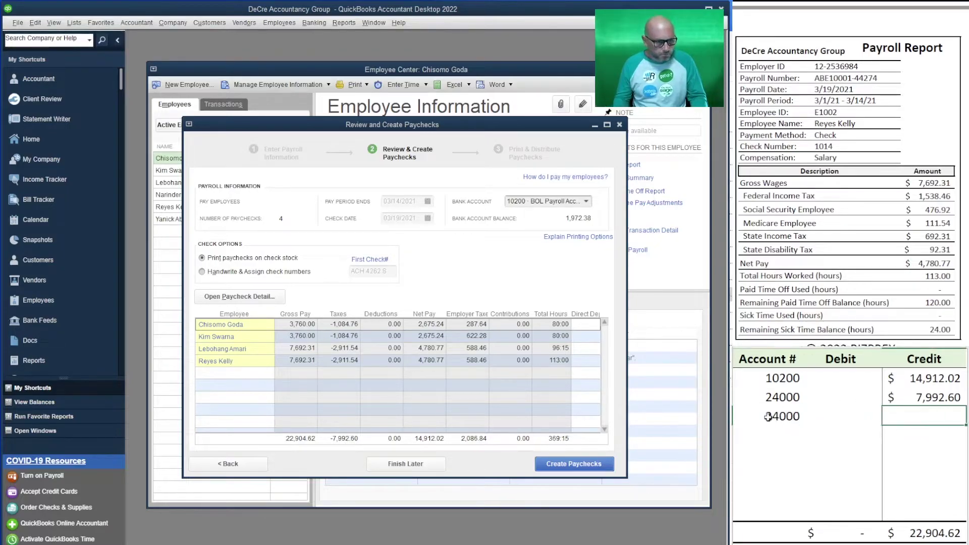
pyautogui.write('2')
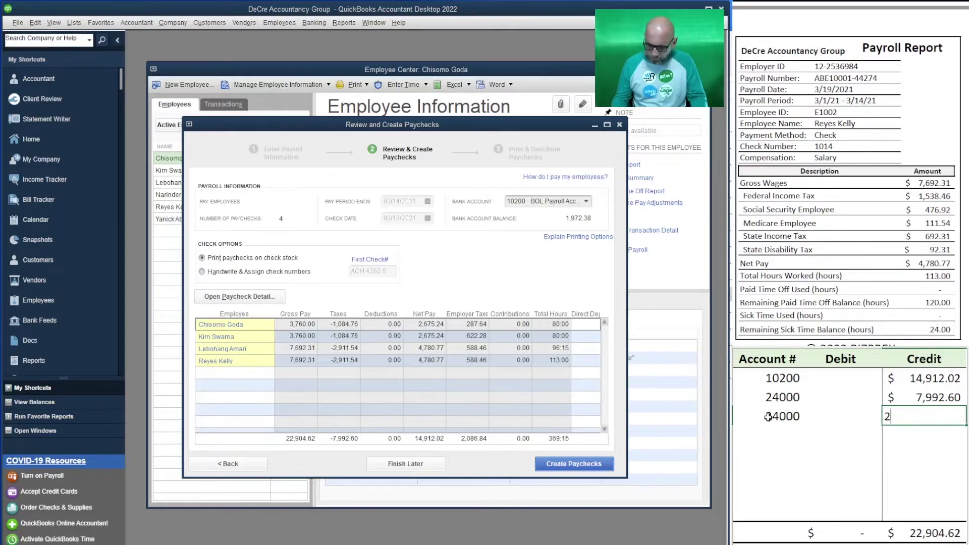
pyautogui.write(',086.84')
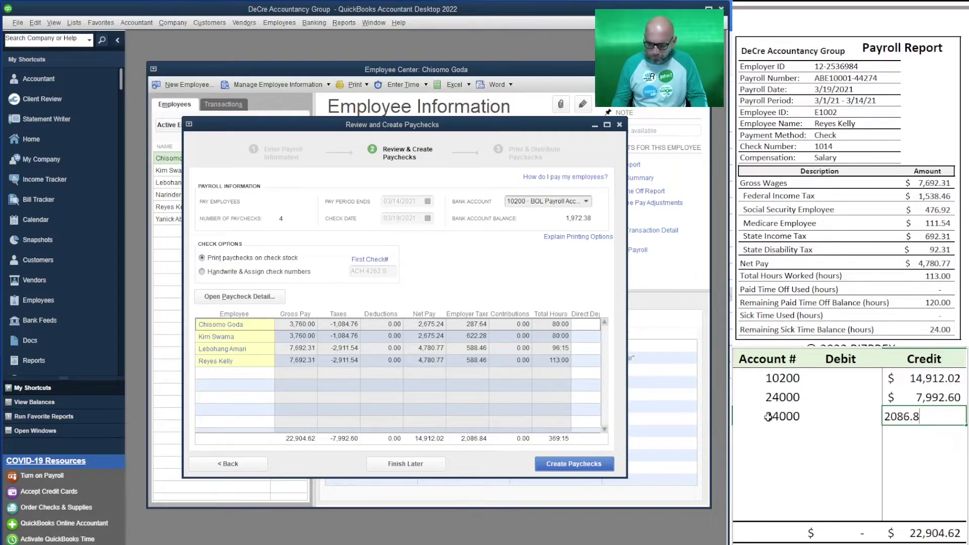
pyautogui.press('Return')
# In the fourth worksheet row, record total gross pay as a 22,904.62 debit to ledger account 66000
pyautogui.press('Left')
pyautogui.press('Left')
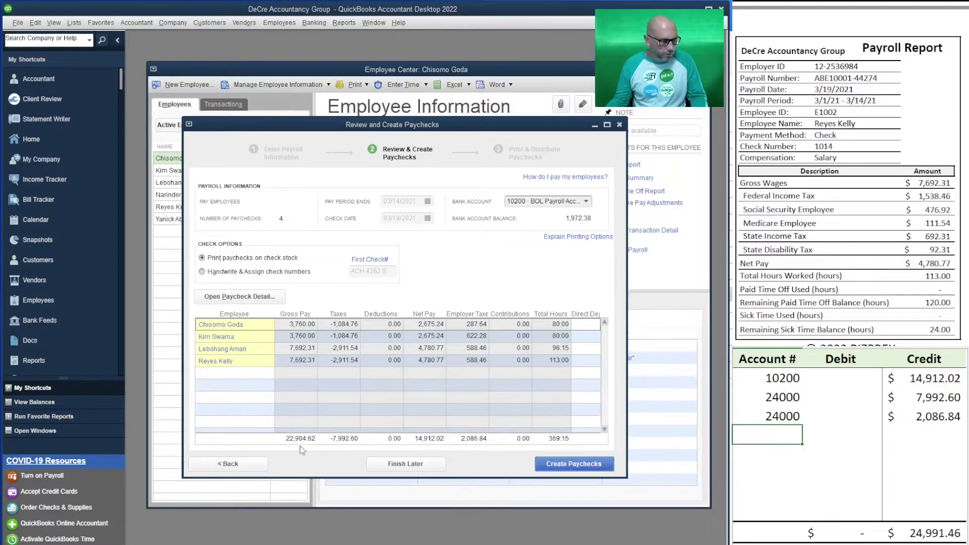
pyautogui.write('66000')
pyautogui.press('Tab')
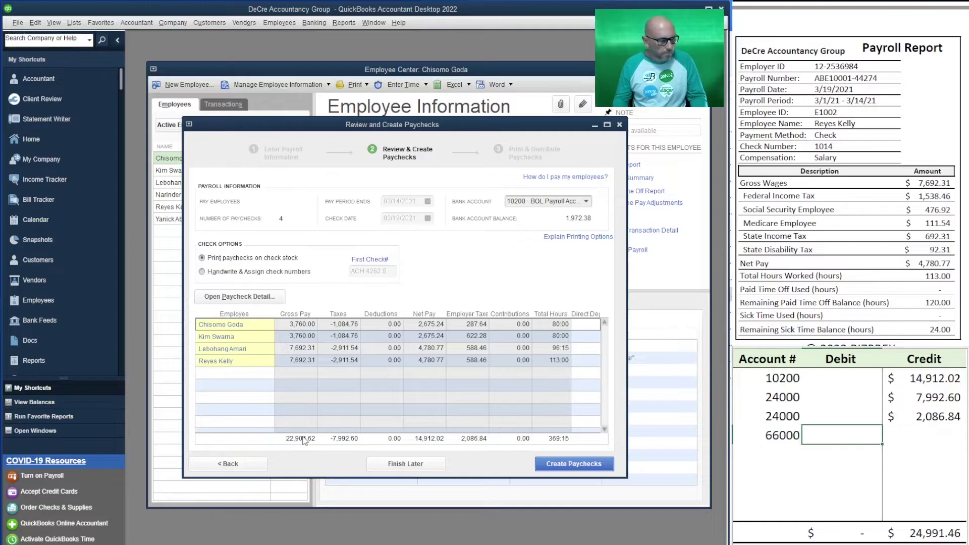
pyautogui.write('22,904.62')
pyautogui.press('Return')
# In the fifth worksheet row, record total employer taxes as a 2,086.84 debit to ledger account 66000
pyautogui.write('66000')
pyautogui.press('Tab')
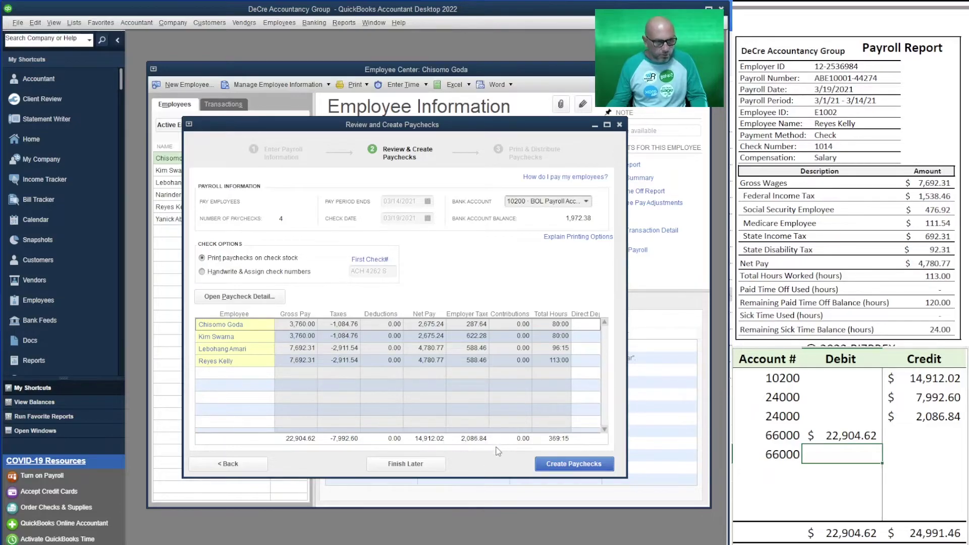
pyautogui.write('2,086.')
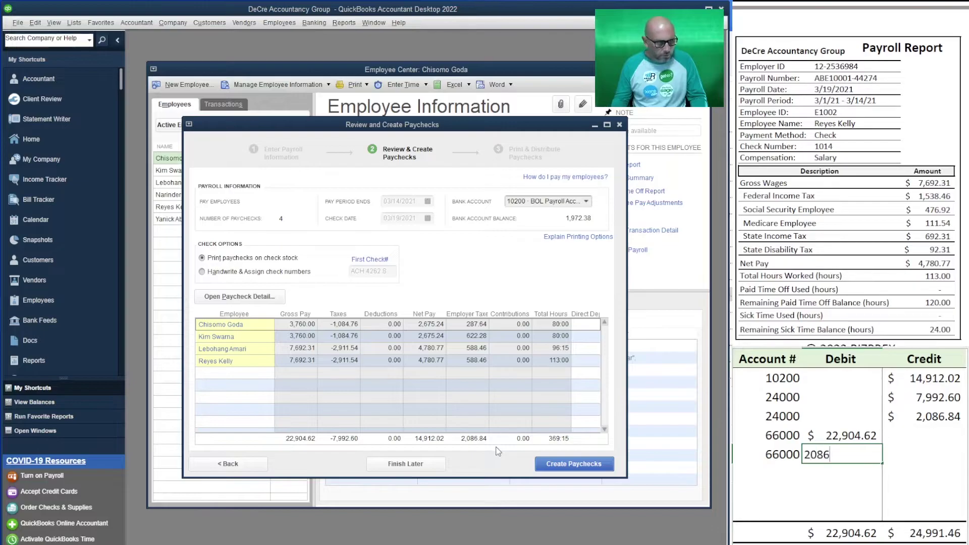
pyautogui.write('84')
pyautogui.press('Return')
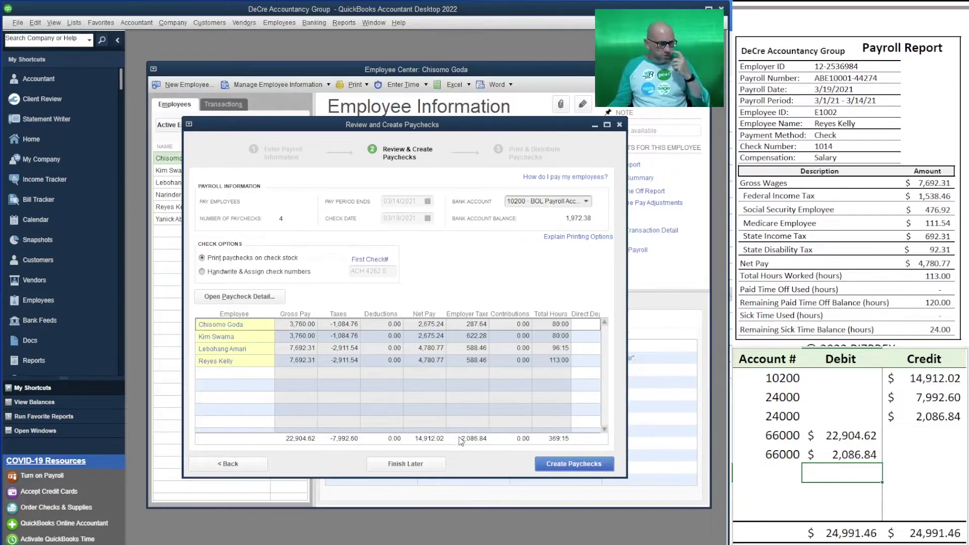
# Create the four paychecks and print them all from account 10200 starting at check number 1013, closing the payroll run
pyautogui.click(576, 465)
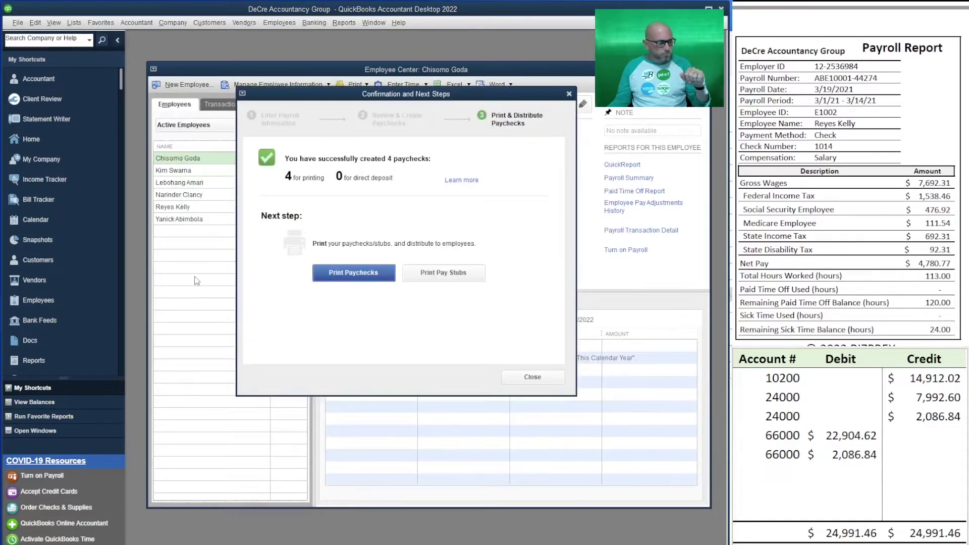
pyautogui.click(355, 278)
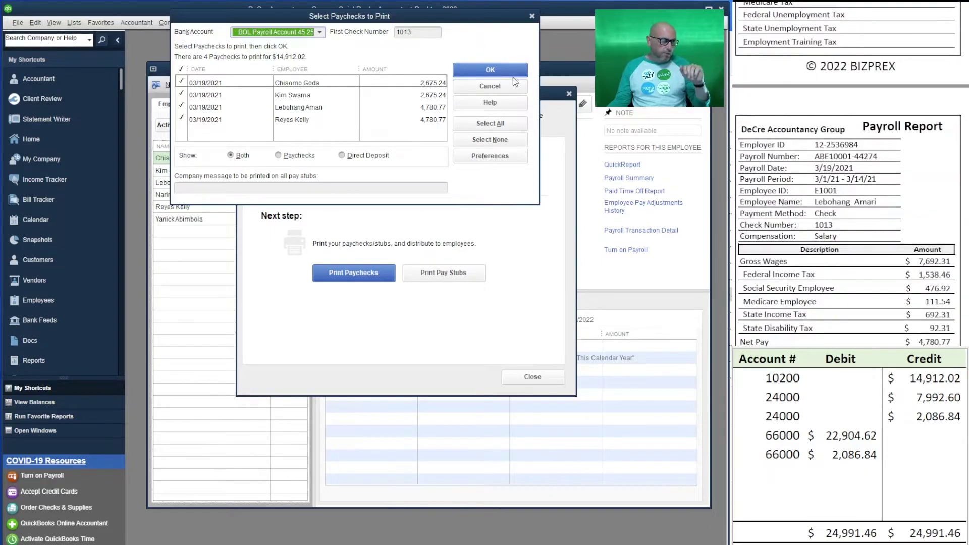
pyautogui.click(490, 156)
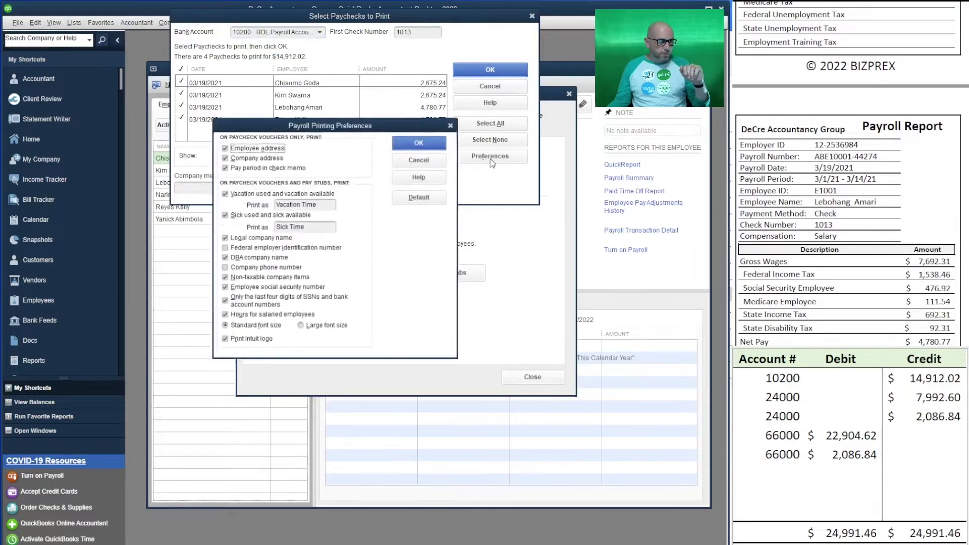
pyautogui.click(453, 123)
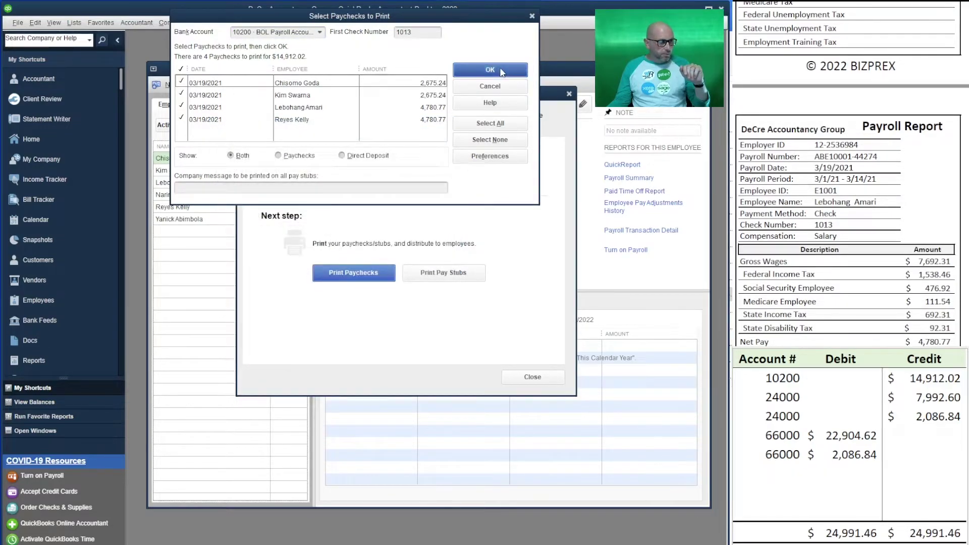
pyautogui.click(502, 72)
pyautogui.click(518, 100)
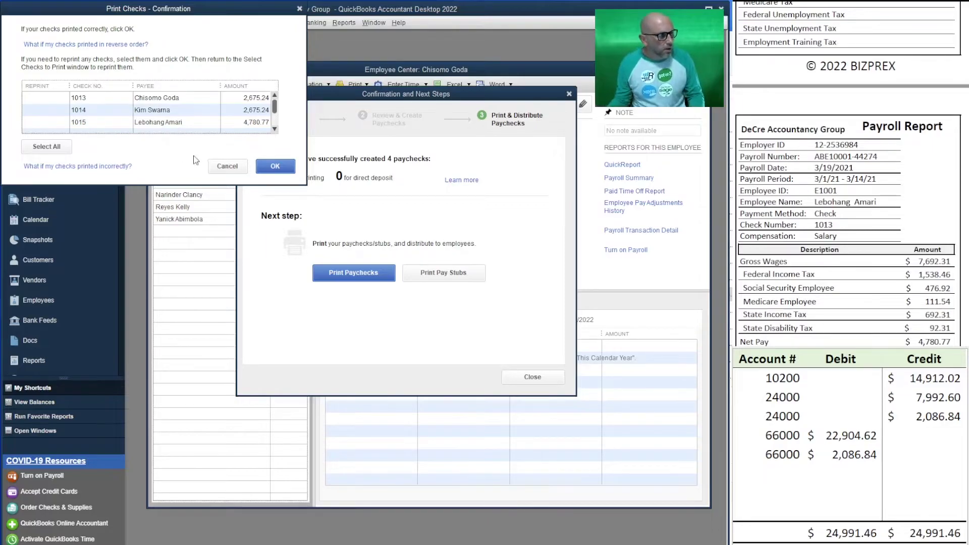
pyautogui.click(274, 130)
pyautogui.click(276, 166)
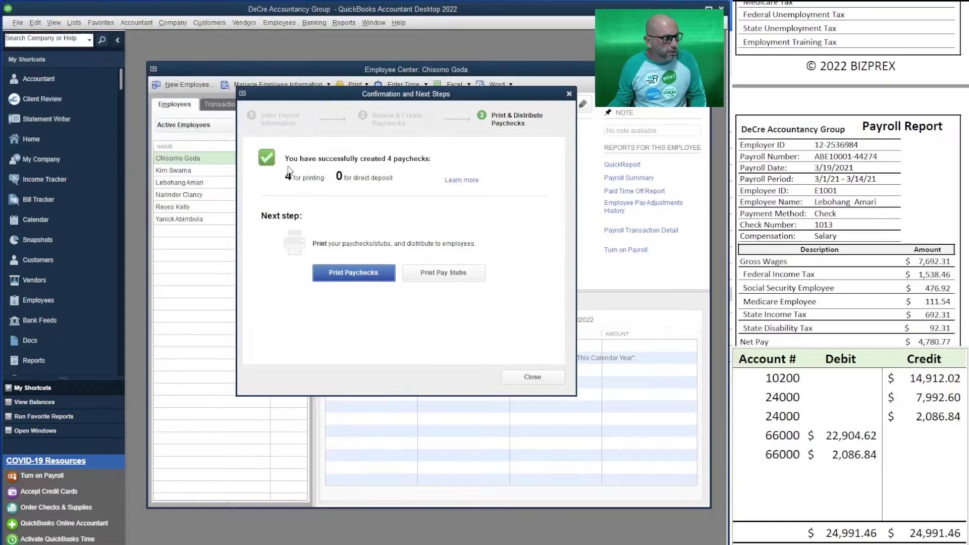
pyautogui.click(531, 377)
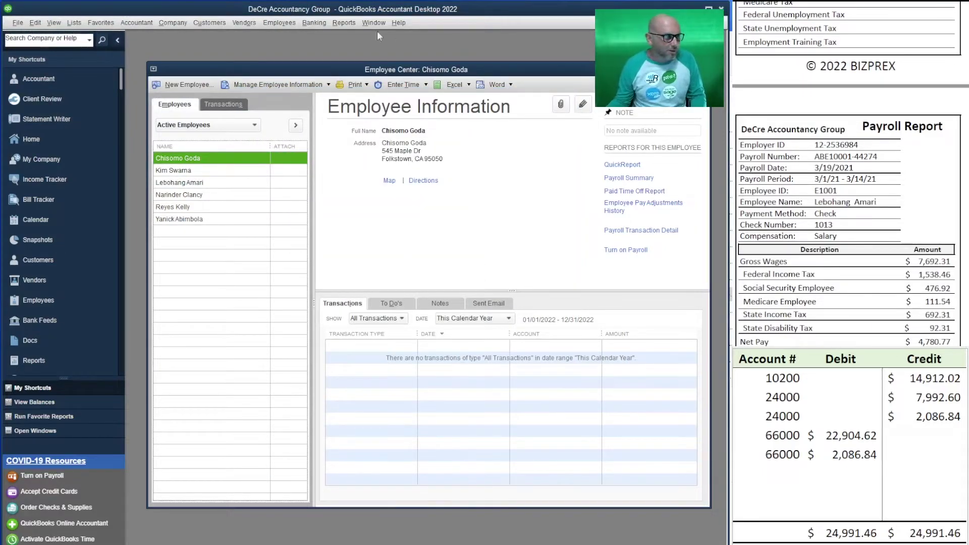
# Generate a custom transaction detail report dated from 3/19/2021 to 3/19/2021
pyautogui.click(344, 22)
pyautogui.moveTo(404, 253)
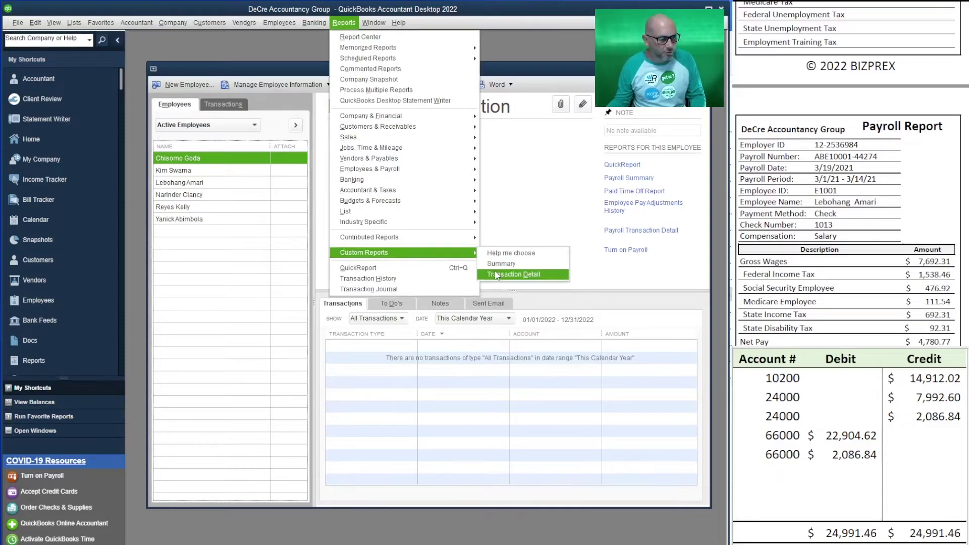
pyautogui.click(497, 276)
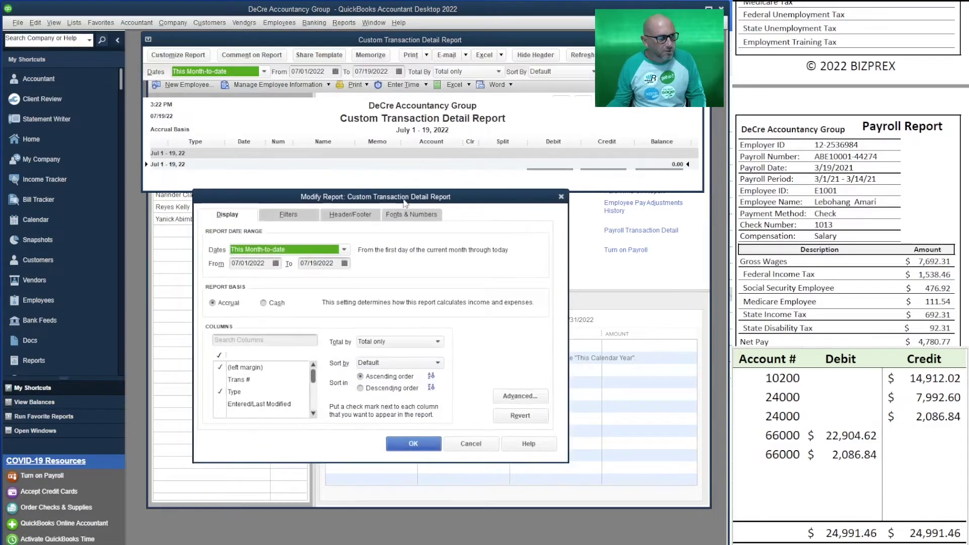
pyautogui.click(267, 262)
pyautogui.write('3/19/202')
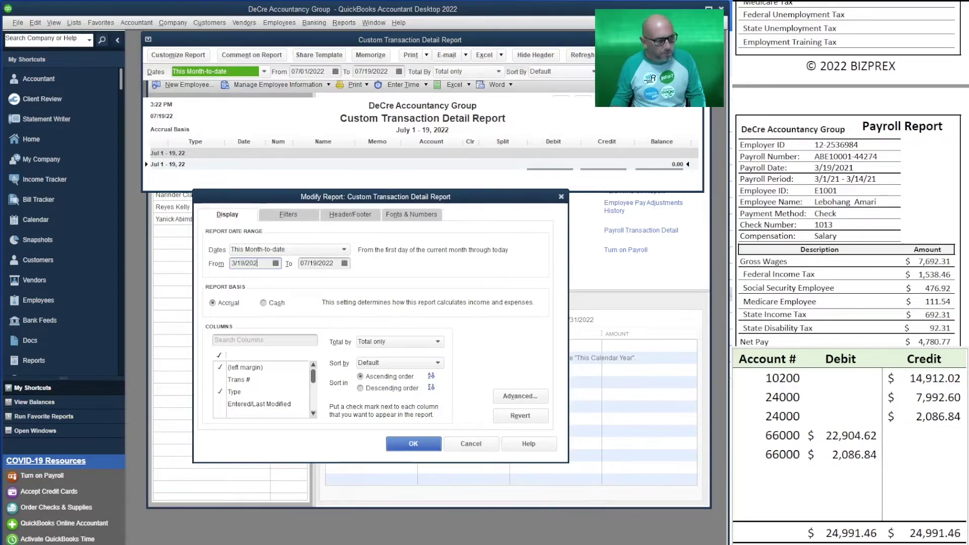
pyautogui.write('1')
pyautogui.press('Tab')
pyautogui.write('3/19/2021')
pyautogui.press('Tab')
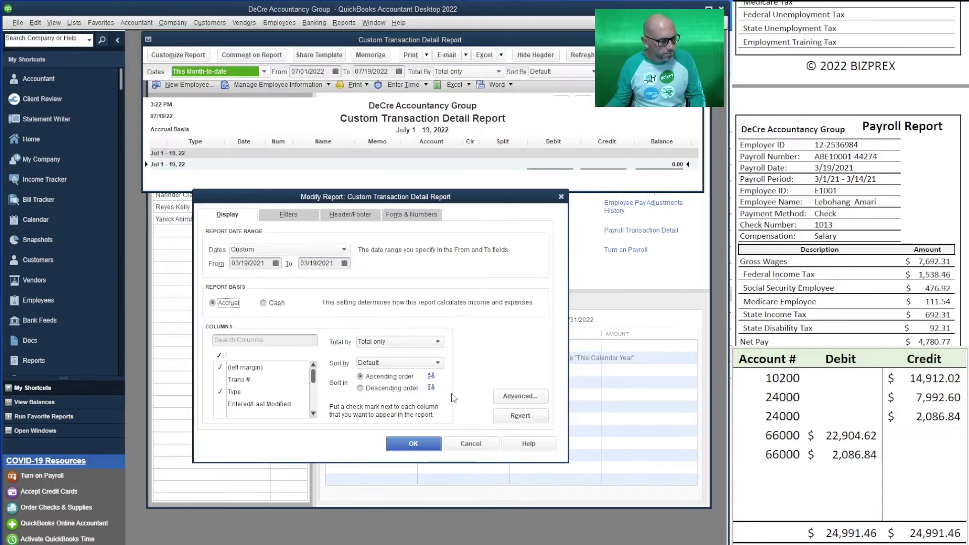
pyautogui.click(413, 444)
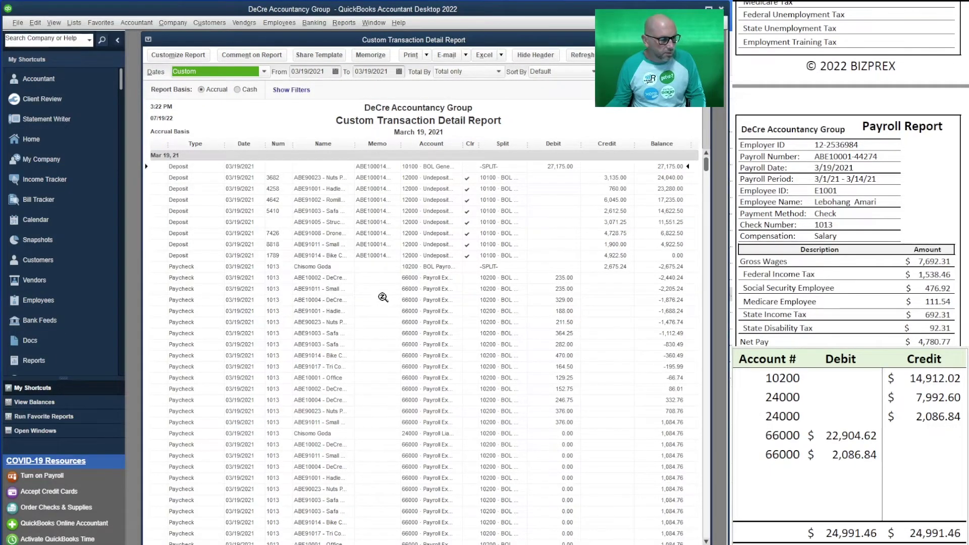
# Open the first employee's paycheck from the report, change its check number to 1015 and record the change
pyautogui.scroll(-5, 383, 298)
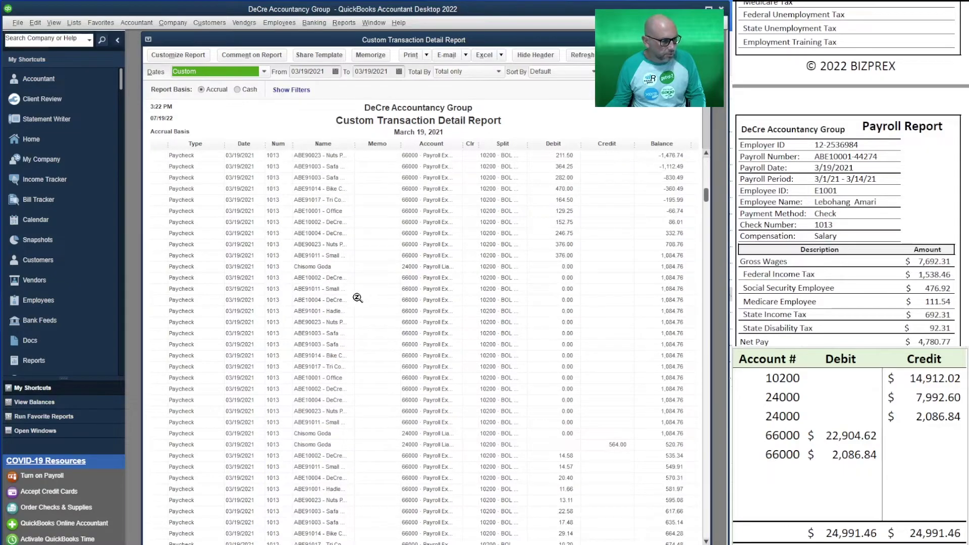
pyautogui.doubleClick(317, 268)
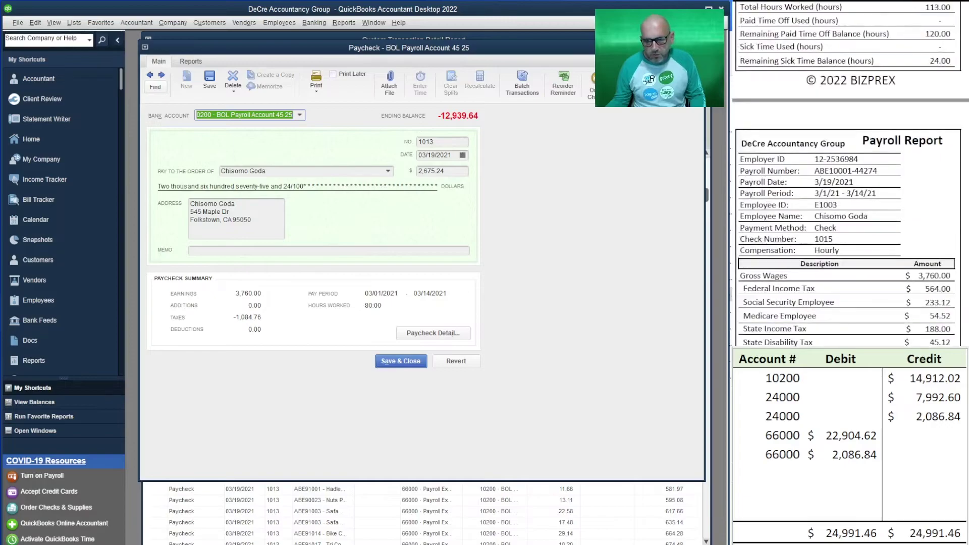
pyautogui.click(441, 141)
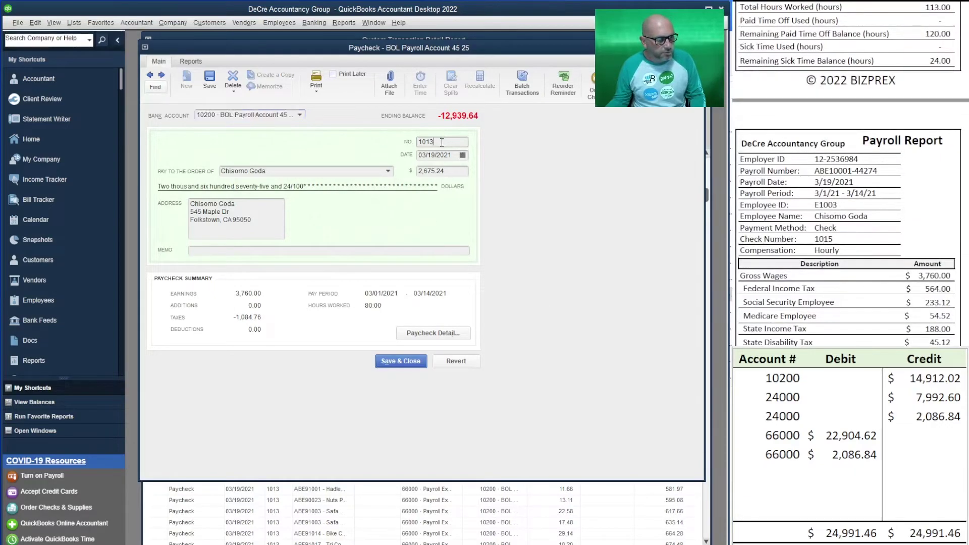
pyautogui.press('BackSpace')
pyautogui.write('5')
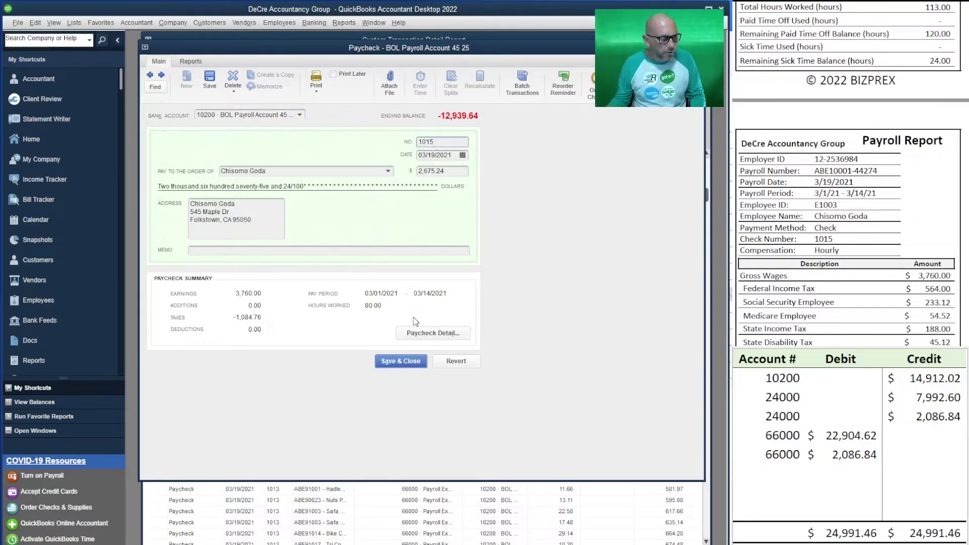
pyautogui.click(402, 362)
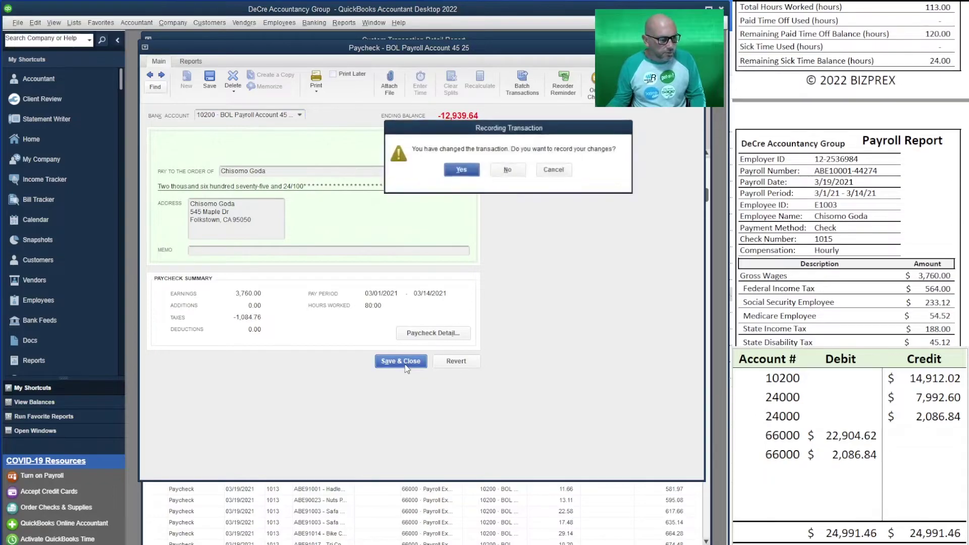
pyautogui.click(460, 168)
pyautogui.click(470, 226)
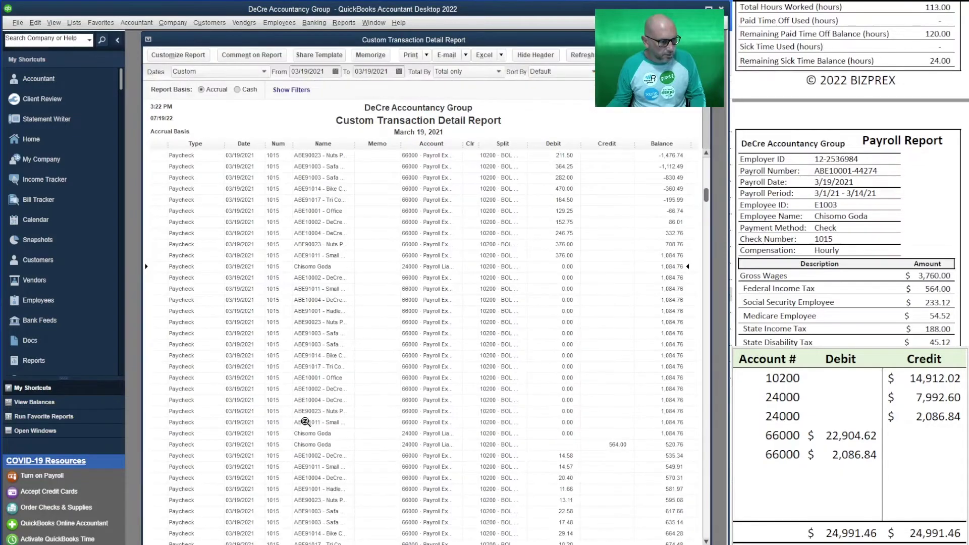
# Open the second employee's paycheck from the report, change its check number to 1016 and record the change
pyautogui.scroll(-10, 327, 431)
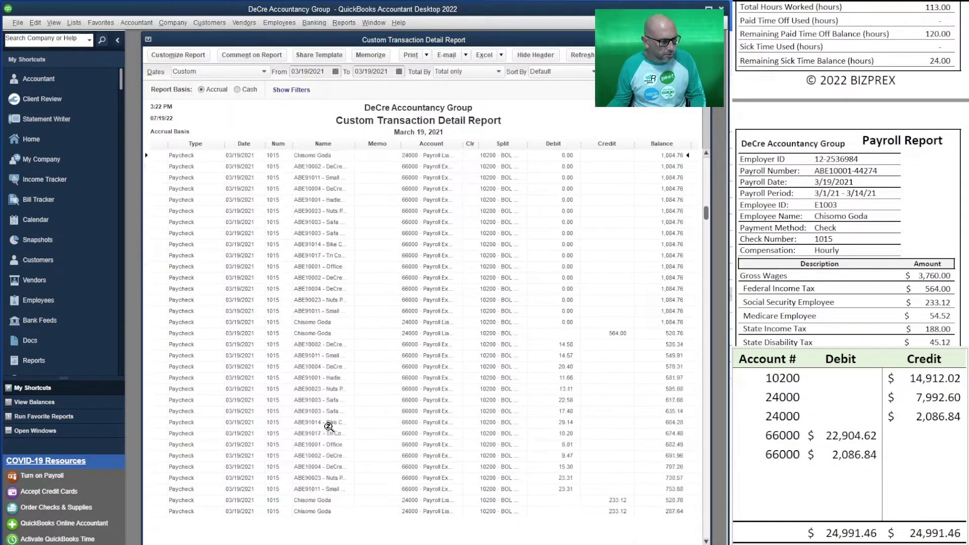
pyautogui.scroll(-7, 329, 427)
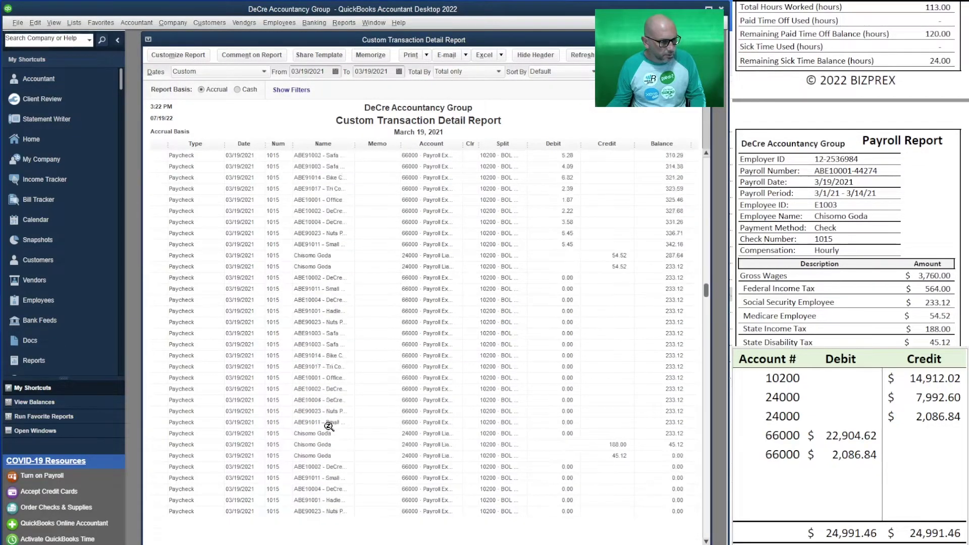
pyautogui.doubleClick(327, 491)
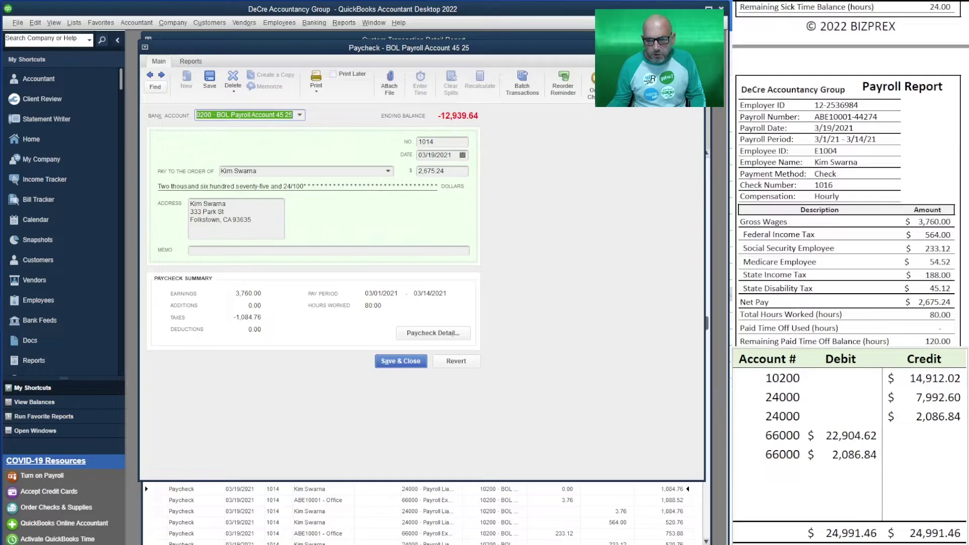
pyautogui.click(425, 141)
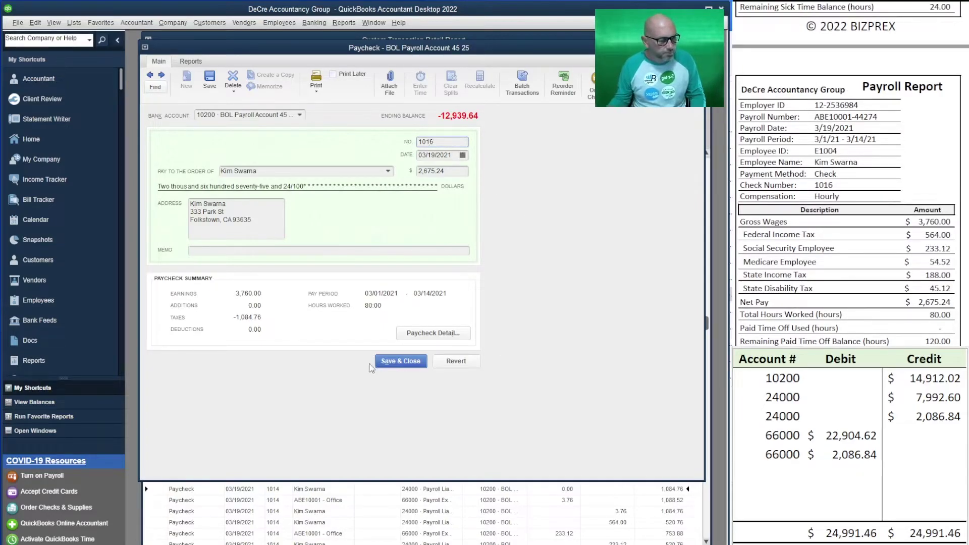
pyautogui.click(386, 361)
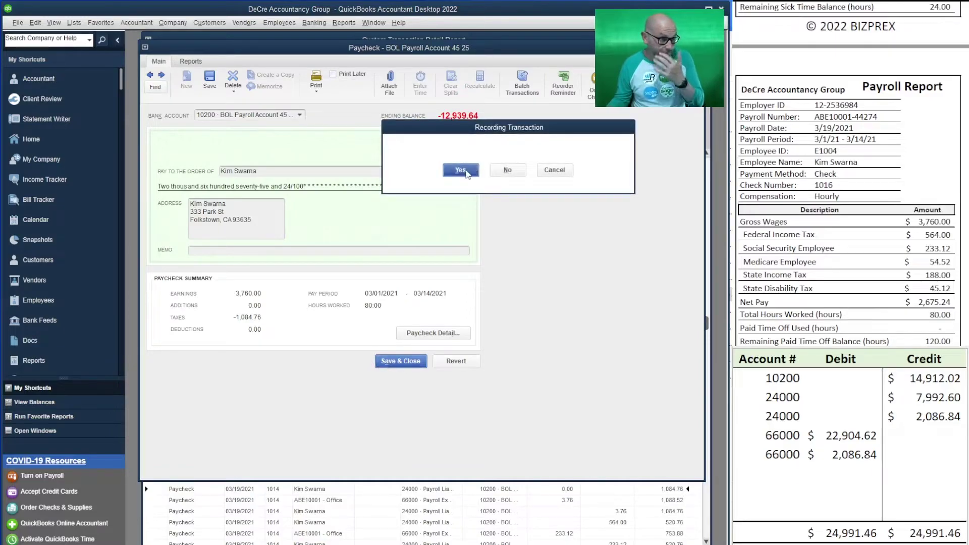
pyautogui.click(460, 170)
pyautogui.click(474, 226)
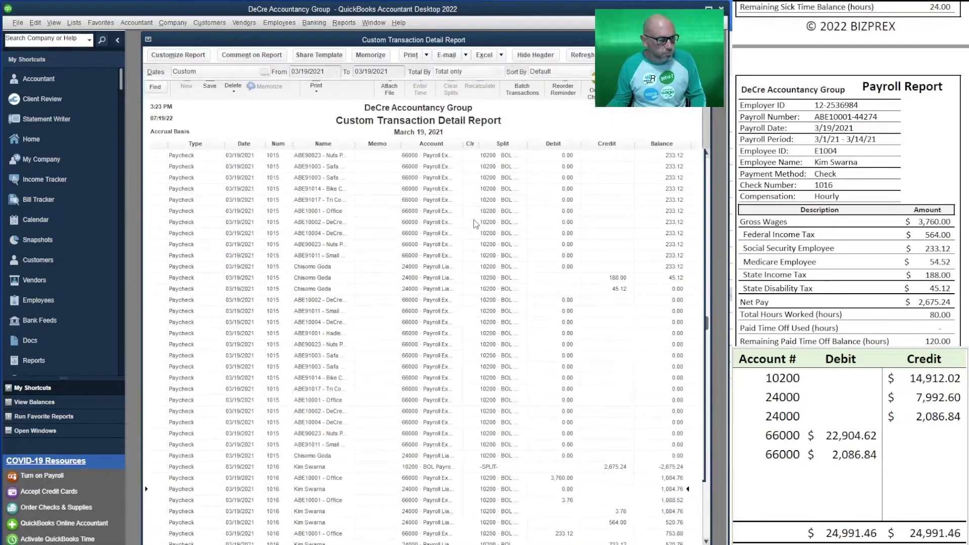
# Open the third employee's paycheck from the report, change its check number to 1013 and record the change
pyautogui.scroll(-4, 324, 422)
pyautogui.scroll(-2, 323, 422)
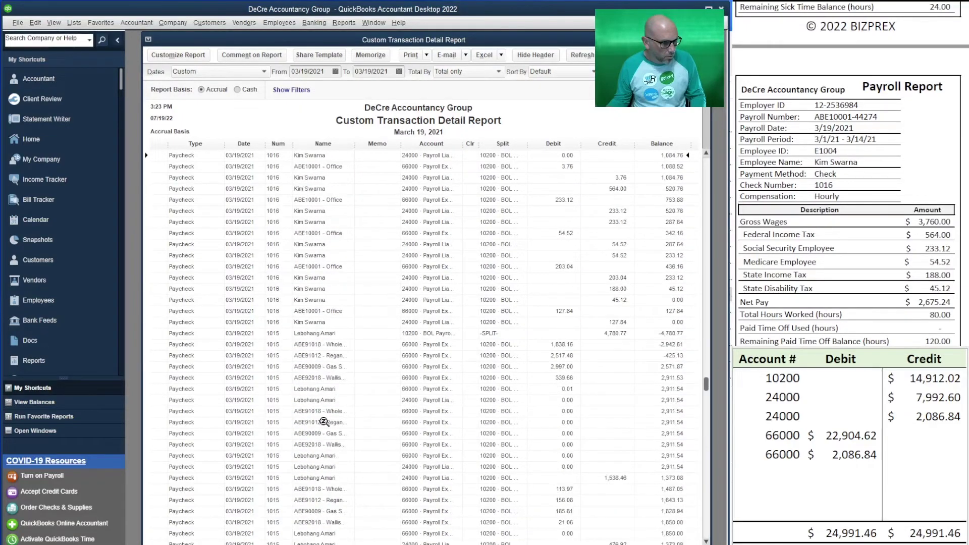
pyautogui.doubleClick(327, 471)
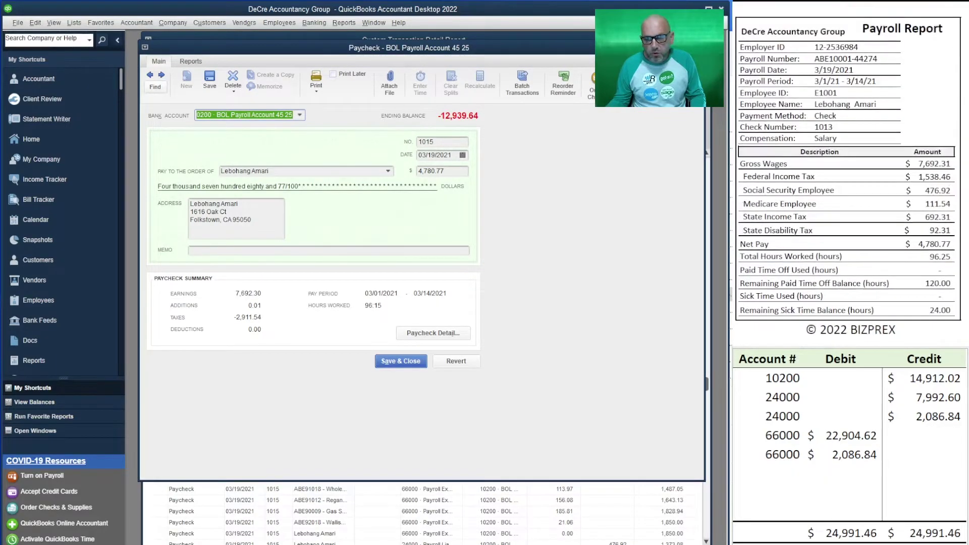
pyautogui.click(442, 143)
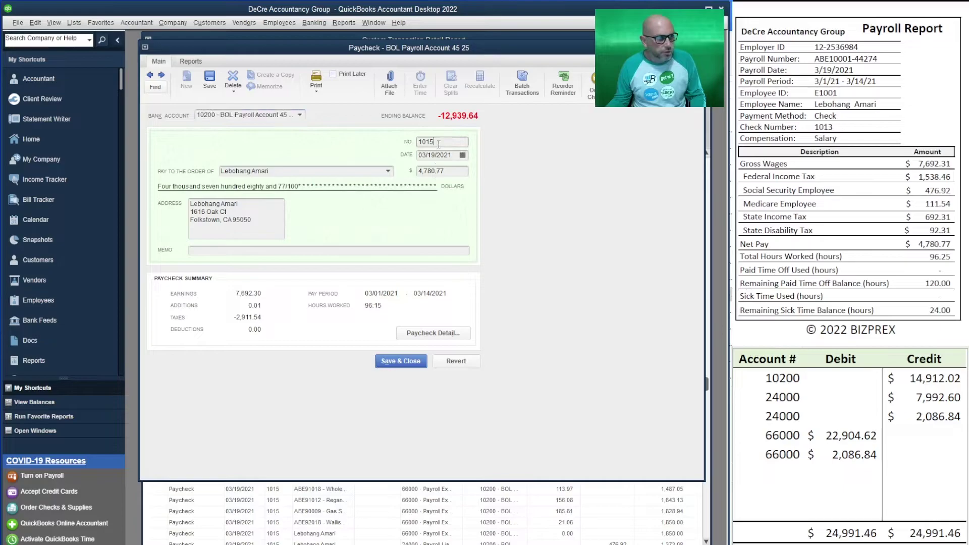
pyautogui.press('BackSpace')
pyautogui.write('3')
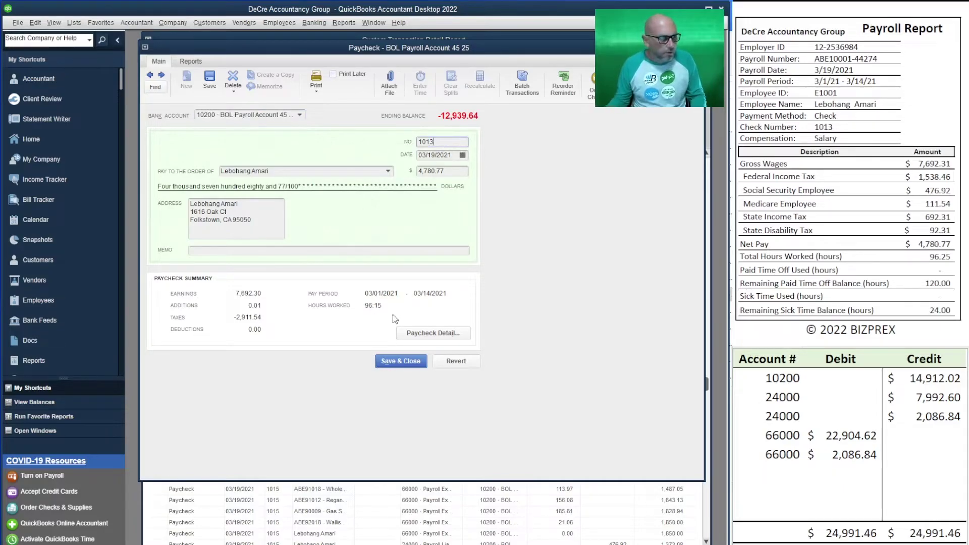
pyautogui.click(398, 359)
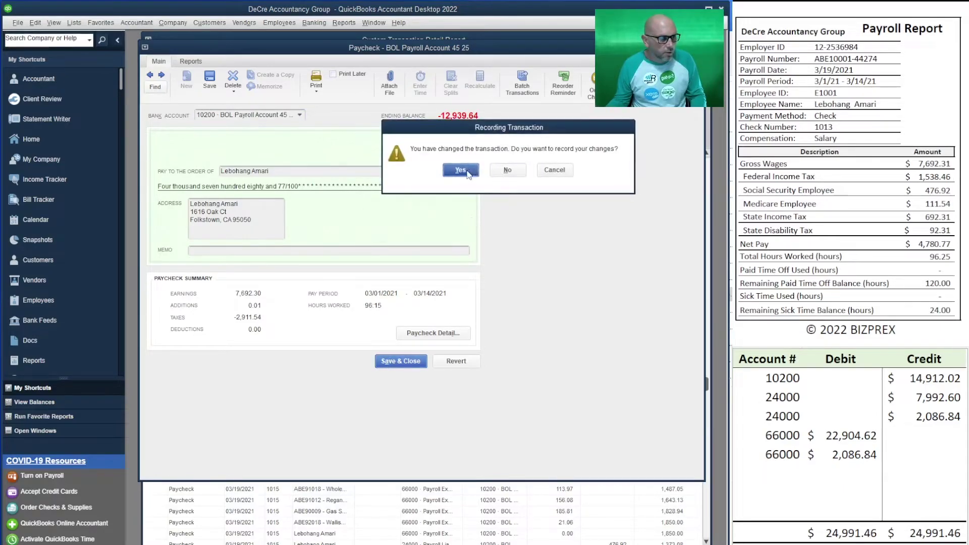
pyautogui.click(461, 170)
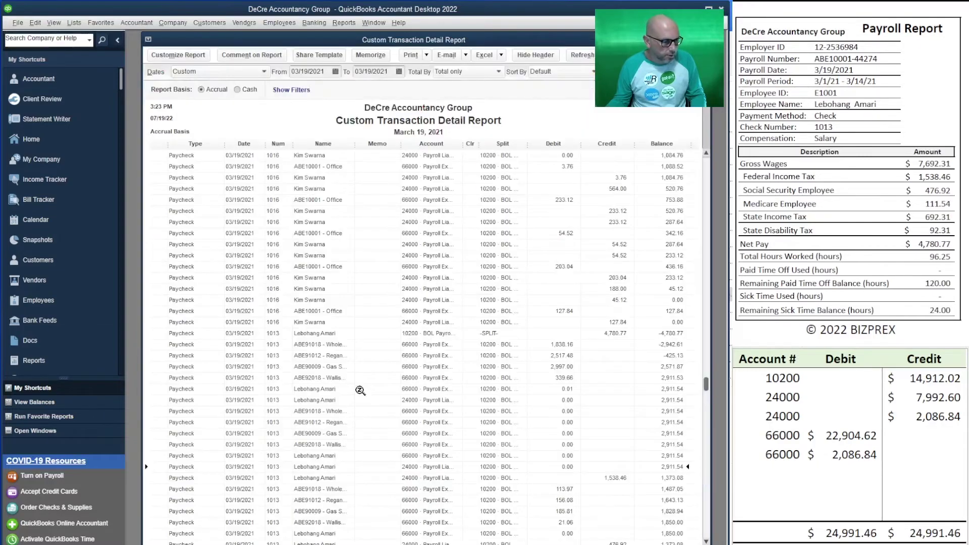
# Open the last employee's paycheck from the report, change its check number to 1014 and record the change
pyautogui.scroll(-8, 348, 389)
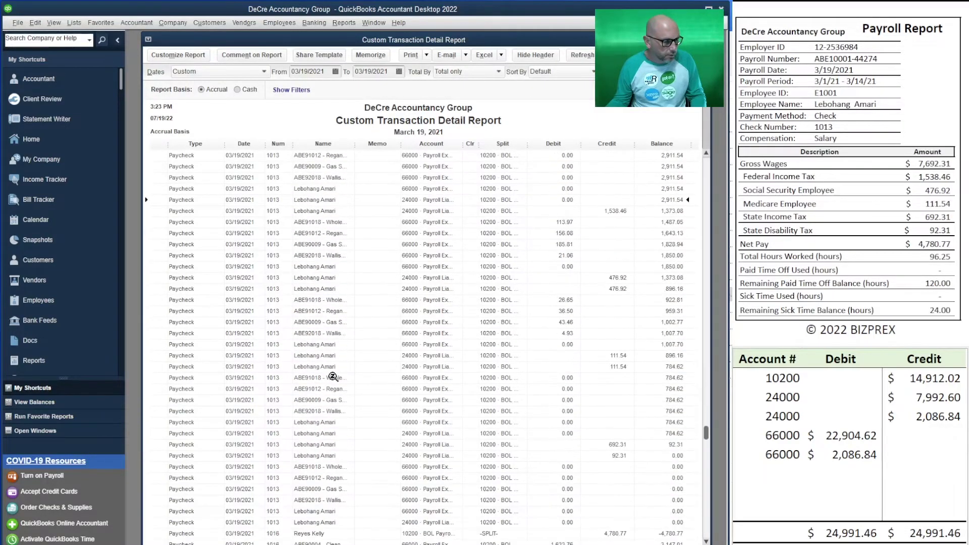
pyautogui.scroll(-7, 333, 377)
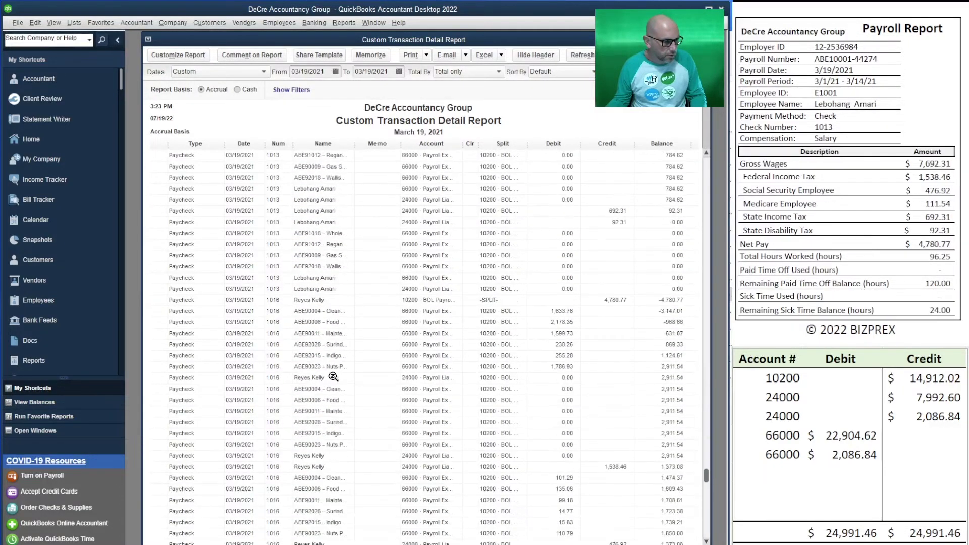
pyautogui.doubleClick(316, 302)
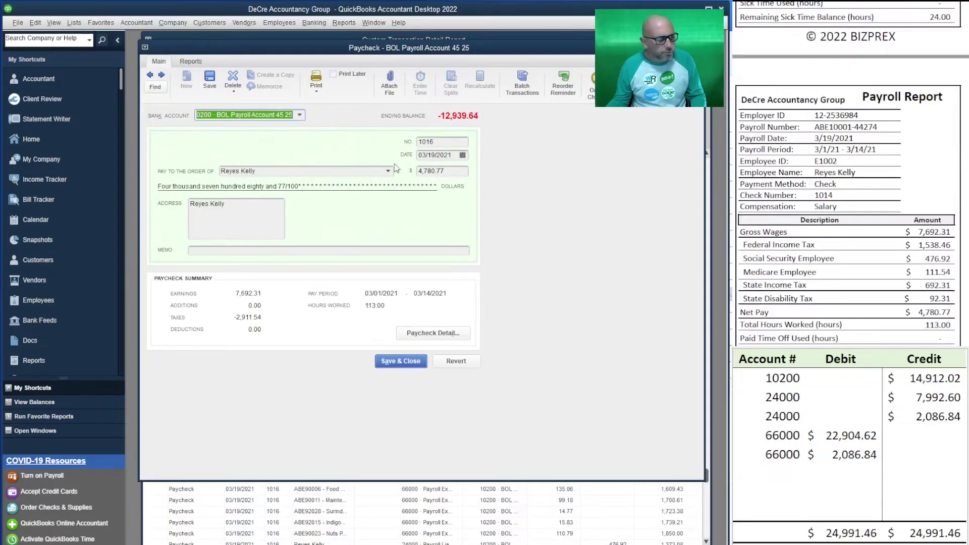
pyautogui.click(445, 142)
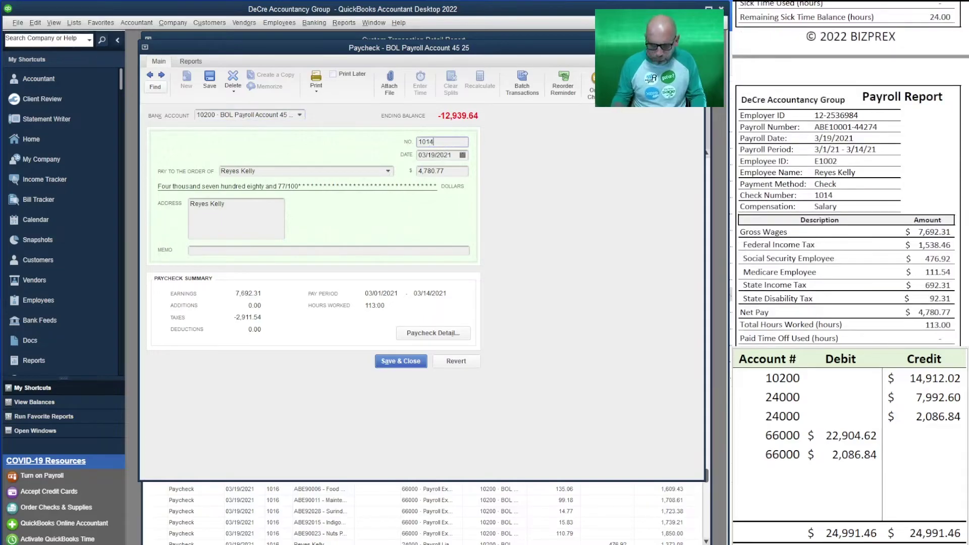
pyautogui.click(402, 361)
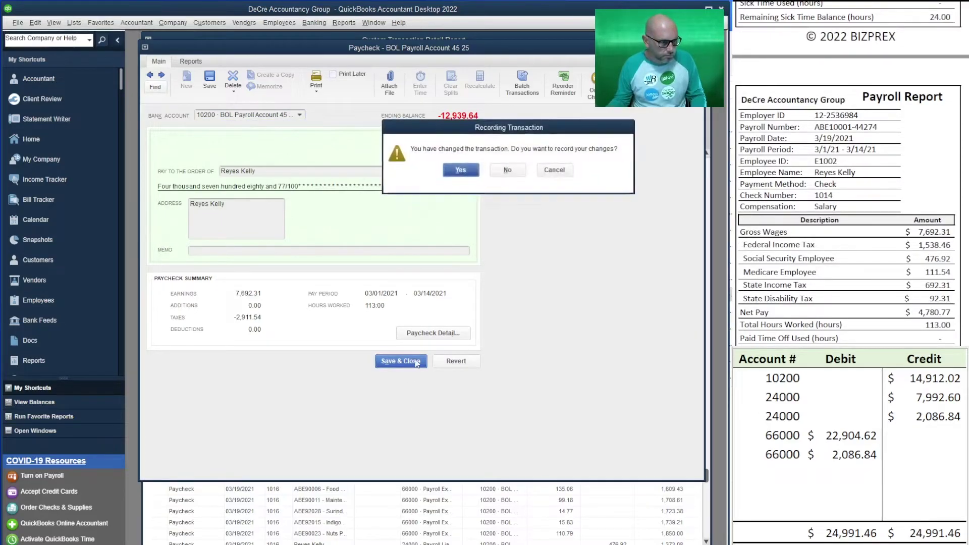
pyautogui.click(461, 170)
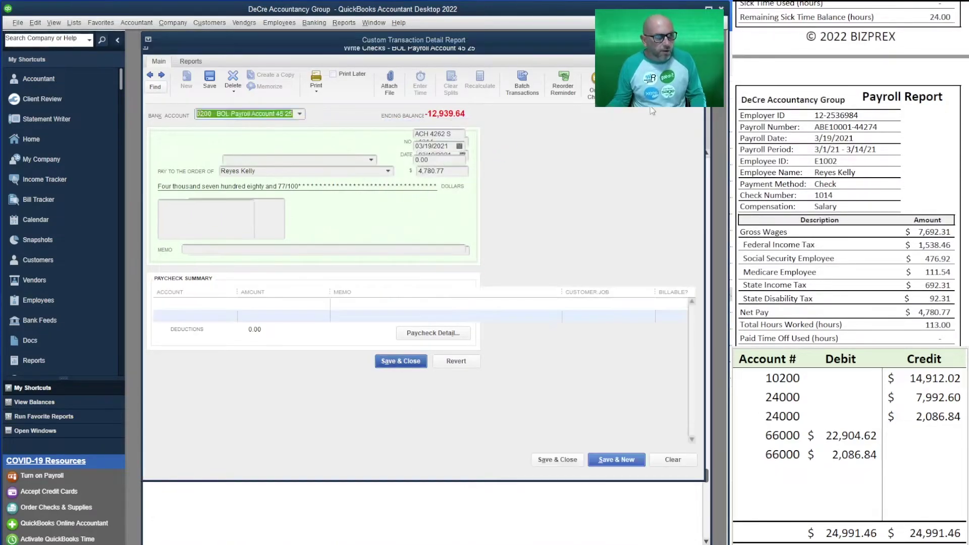
# Review the rest of the transaction detail report and close it without memorizing its settings
pyautogui.scroll(-9, 551, 356)
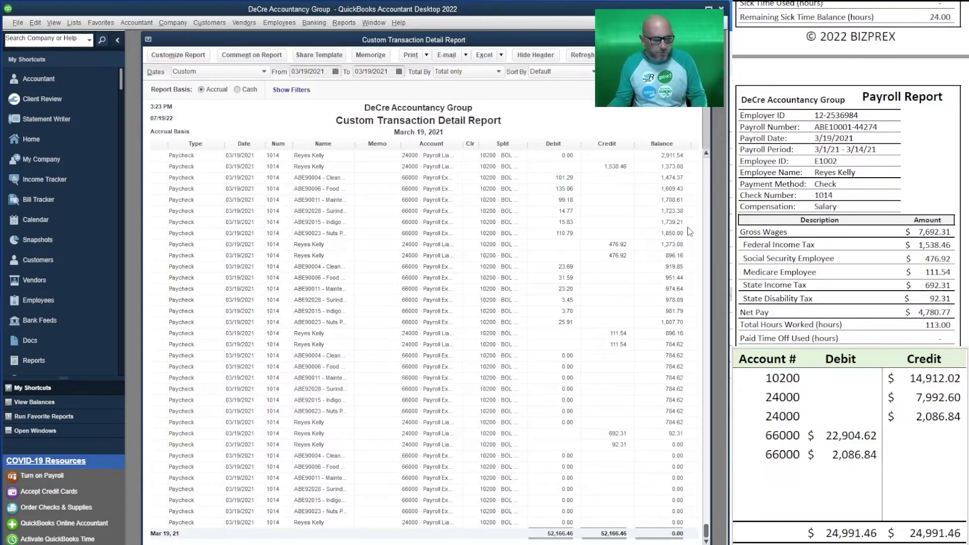
pyautogui.press('Escape')
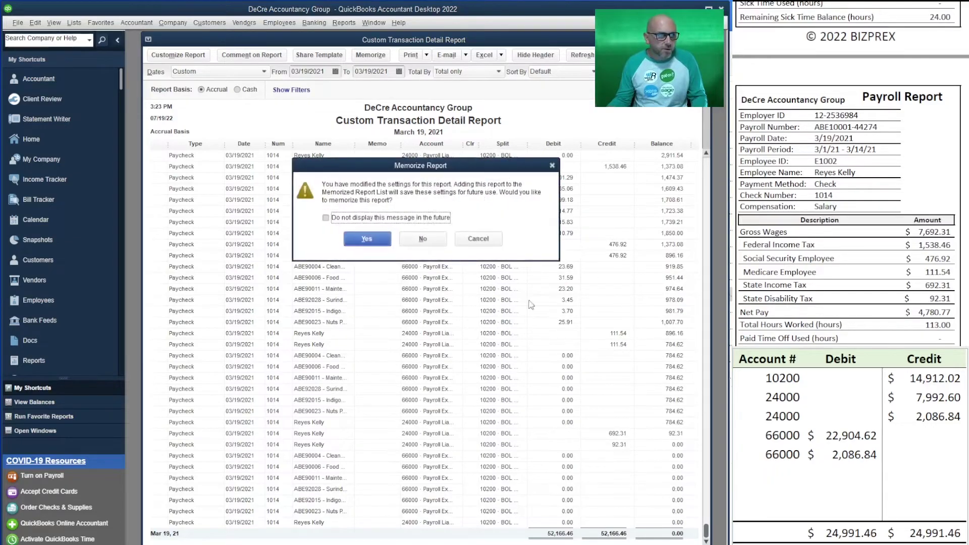
pyautogui.click(423, 242)
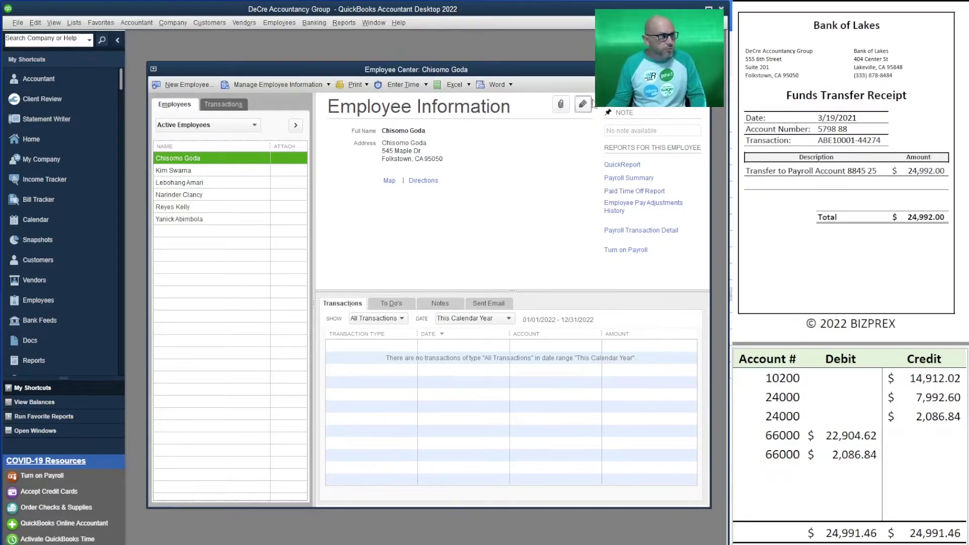
# Clear all payroll entries from the debit and credit worksheet
pyautogui.moveTo(934, 456); pyautogui.dragTo(784, 378)
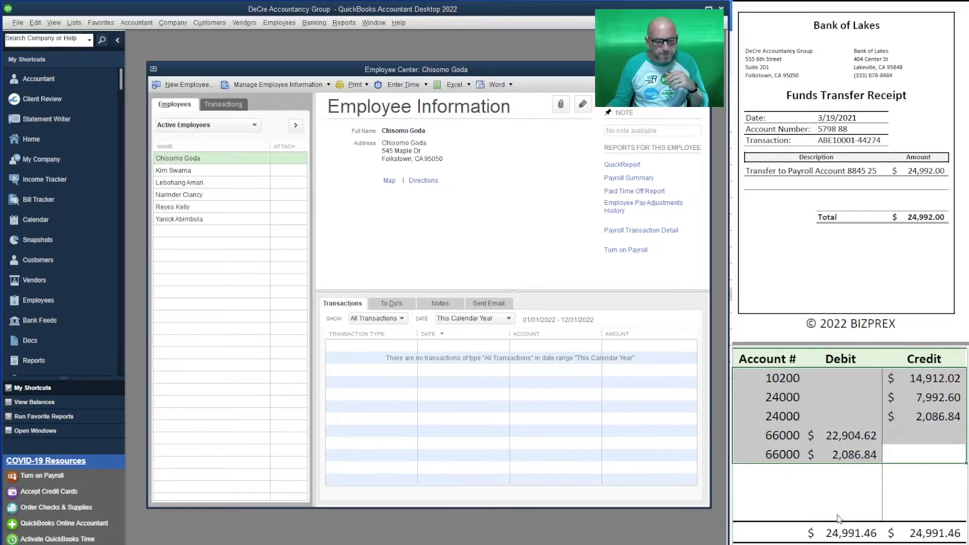
pyautogui.press('Delete')
# Start a funds transfer of 24,992.00 from general account 10100 to payroll account 10200
pyautogui.click(304, 23)
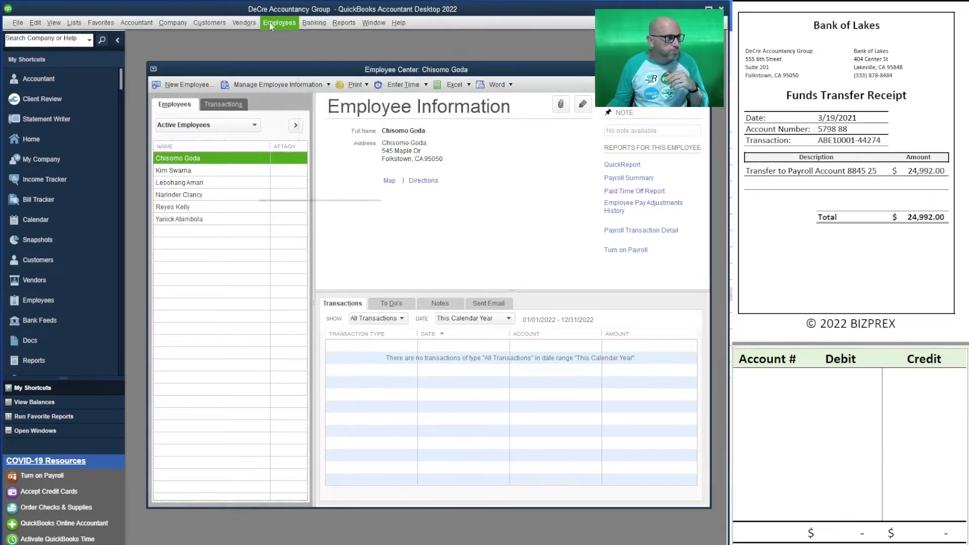
pyautogui.moveTo(314, 23)
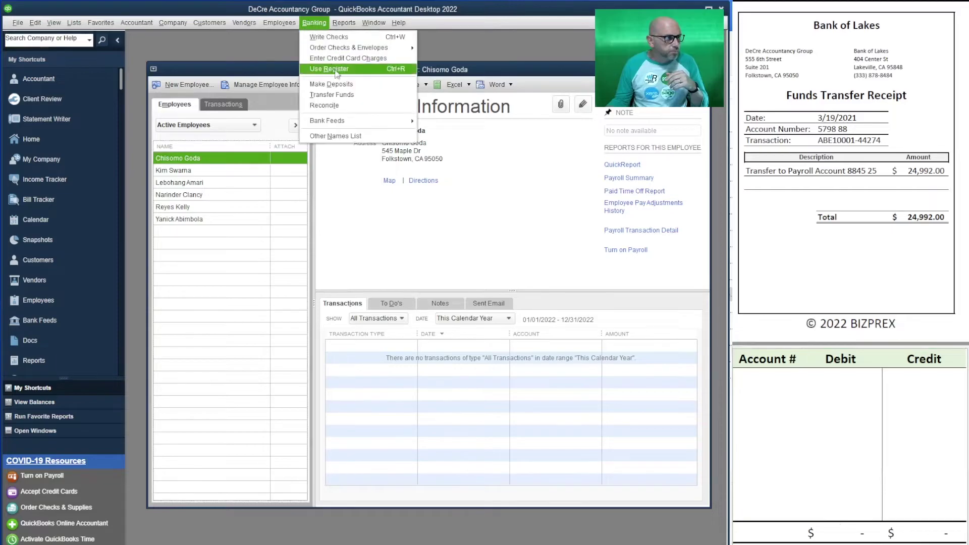
pyautogui.click(359, 99)
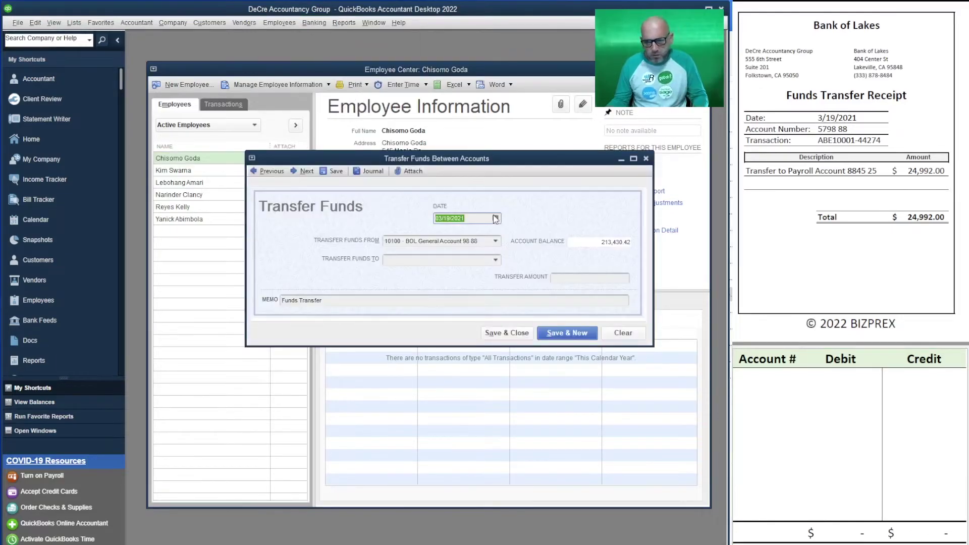
pyautogui.click(494, 260)
pyautogui.click(471, 310)
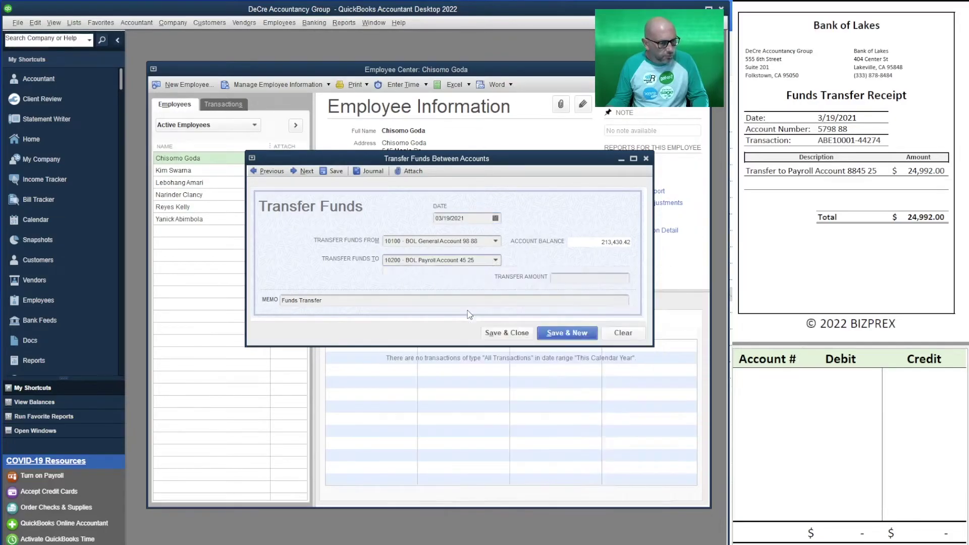
pyautogui.click(617, 279)
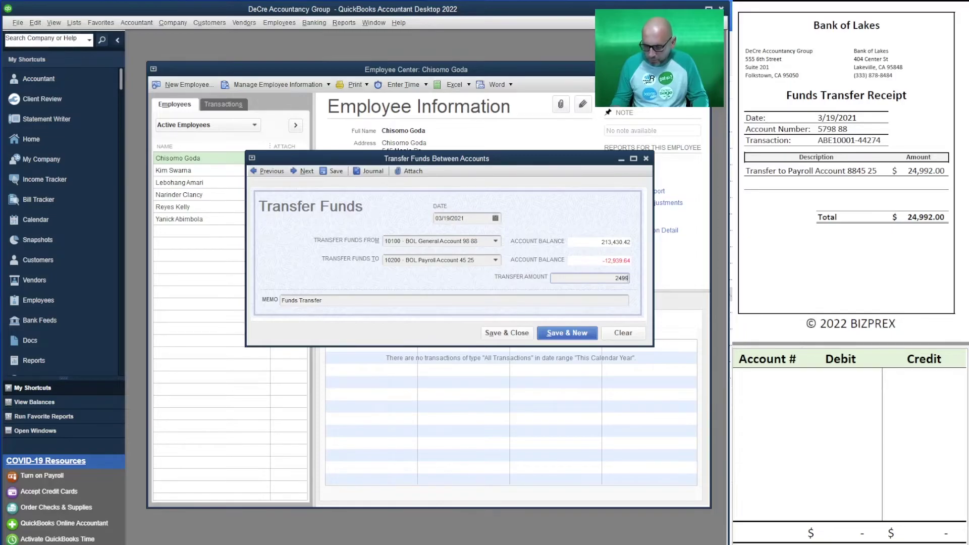
pyautogui.press('Tab')
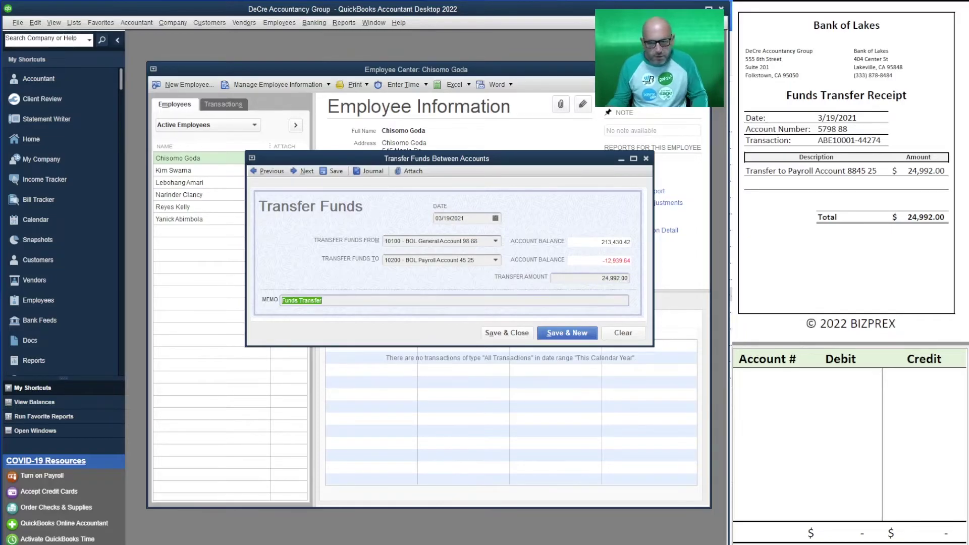
# Replace the transfer's memo with the transaction number copied from the funds transfer receipt
pyautogui.moveTo(882, 141); pyautogui.dragTo(818, 140)
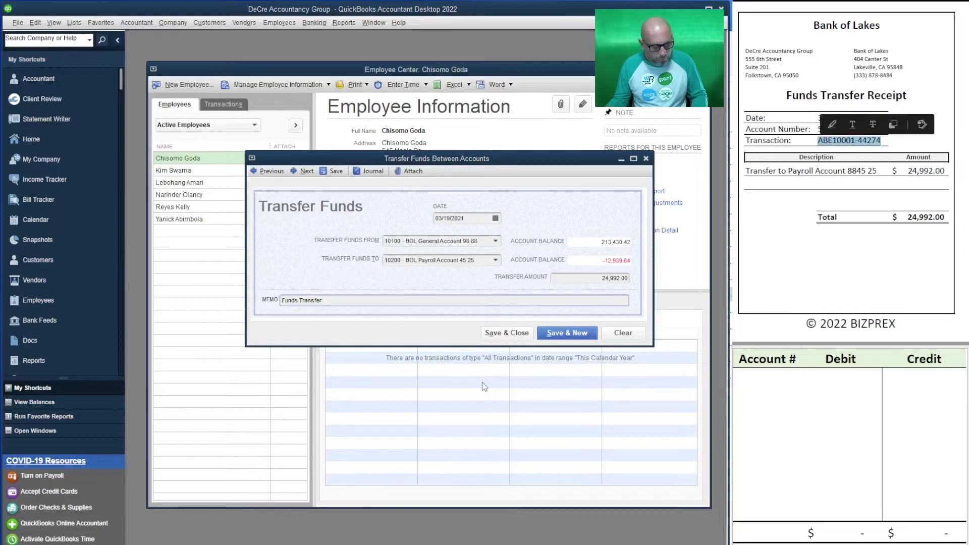
pyautogui.hotkey('ctrl', 'c')
pyautogui.click(402, 299)
pyautogui.hotkey('ctrl', 'v')
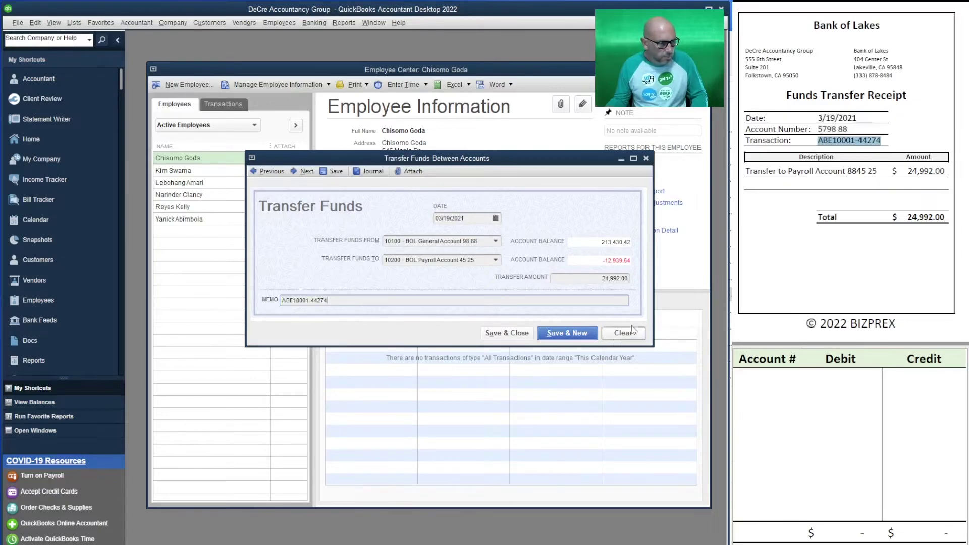
# In the first worksheet row, record the transfer as a 24,992 credit to ledger account 101000
pyautogui.click(773, 379)
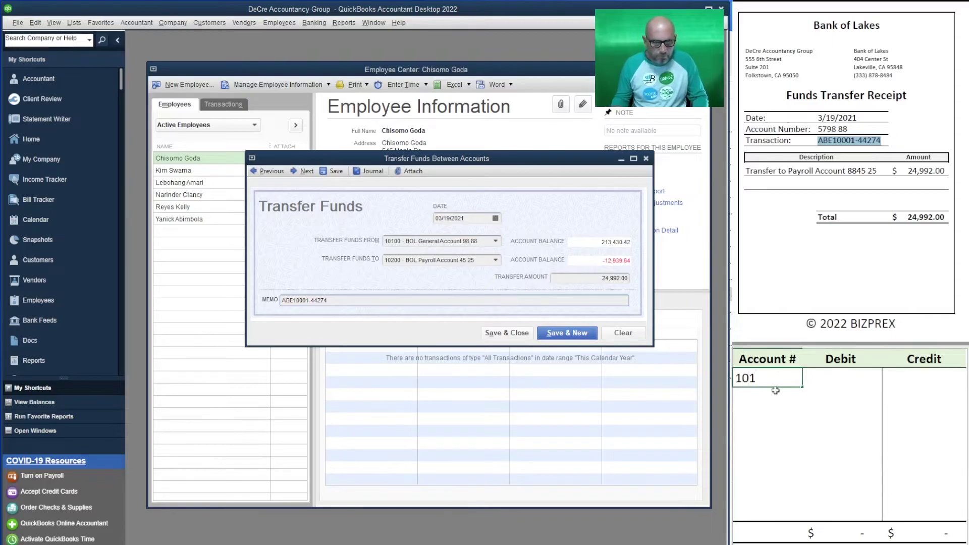
pyautogui.press('Tab')
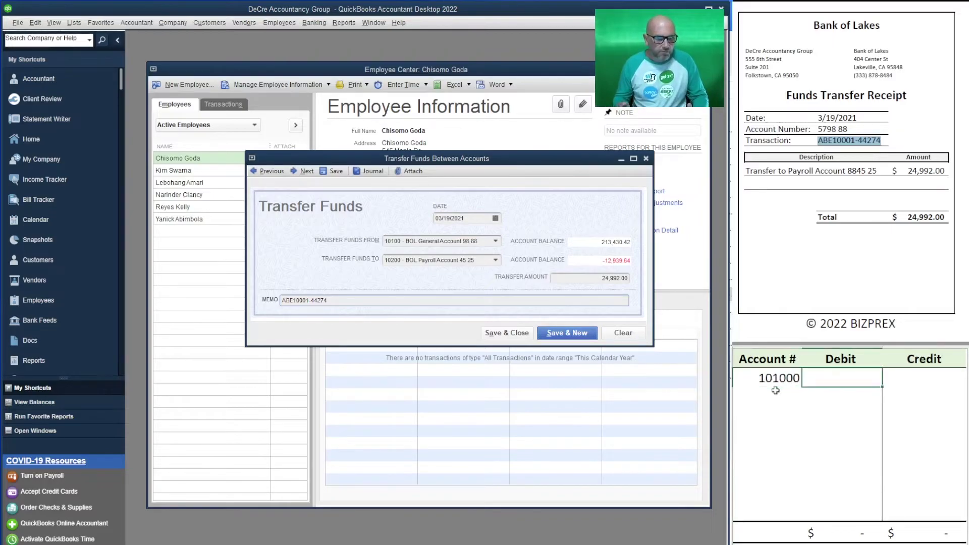
pyautogui.press('Tab')
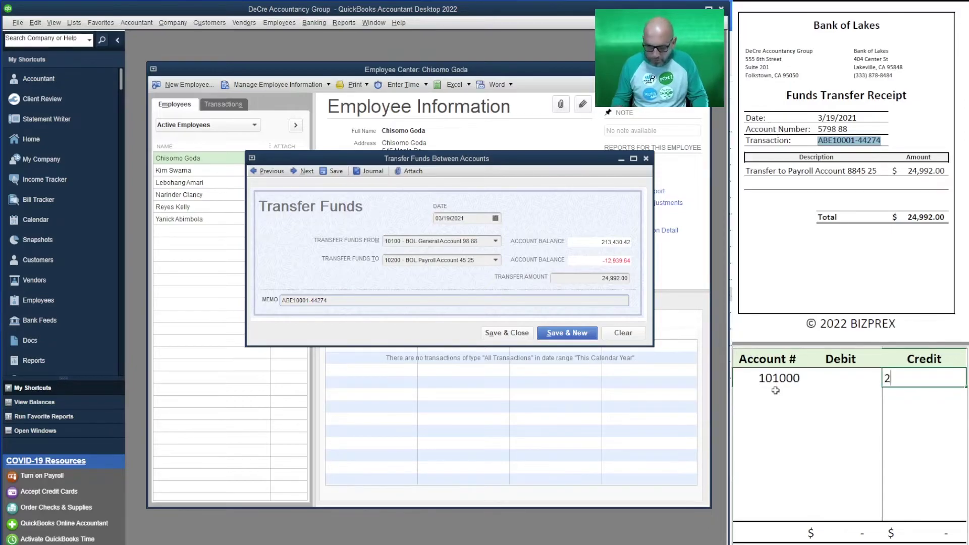
pyautogui.write('24,992')
pyautogui.press('Return')
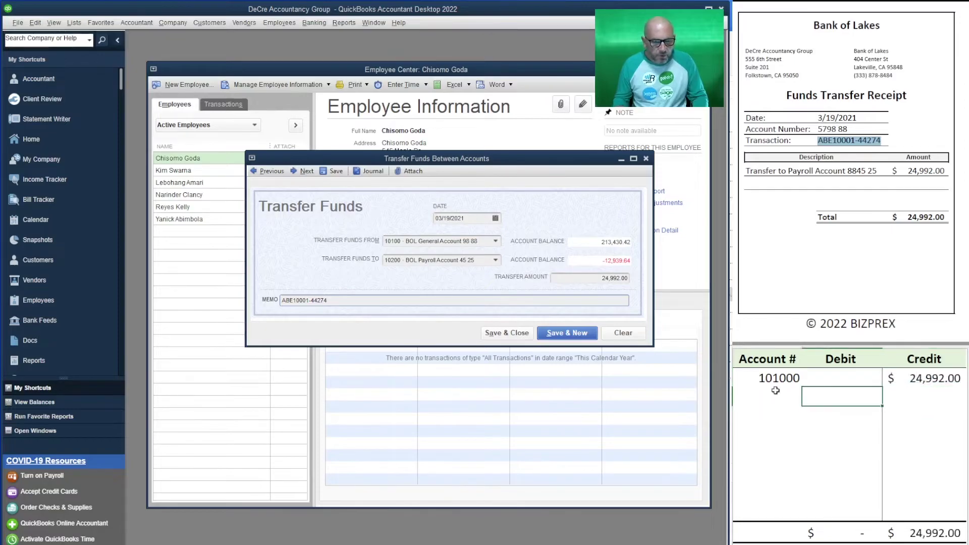
# Correct the first worksheet row's account number to 10100 and record a 24,992.00 debit to account 10200 in the second row
pyautogui.write('10200')
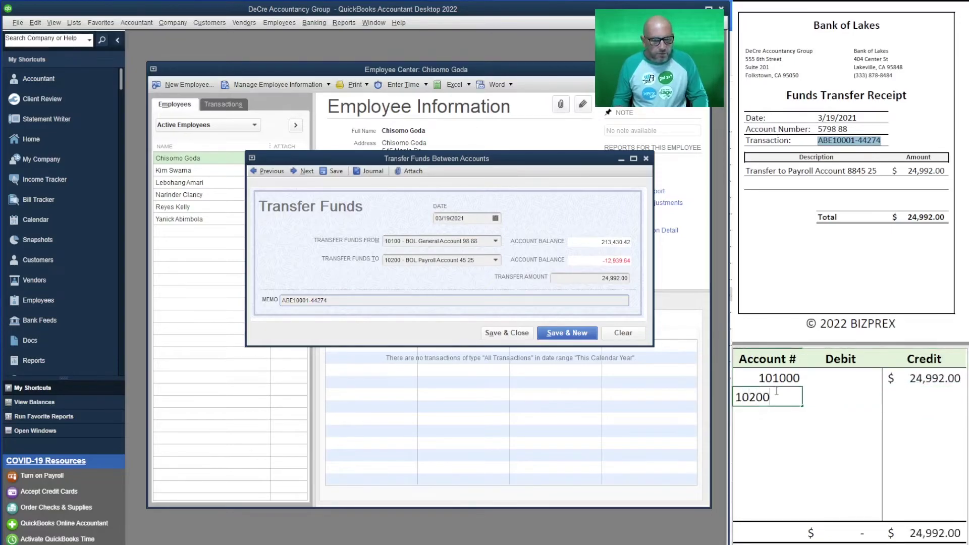
pyautogui.press('Tab')
pyautogui.press('Up')
pyautogui.press('Left')
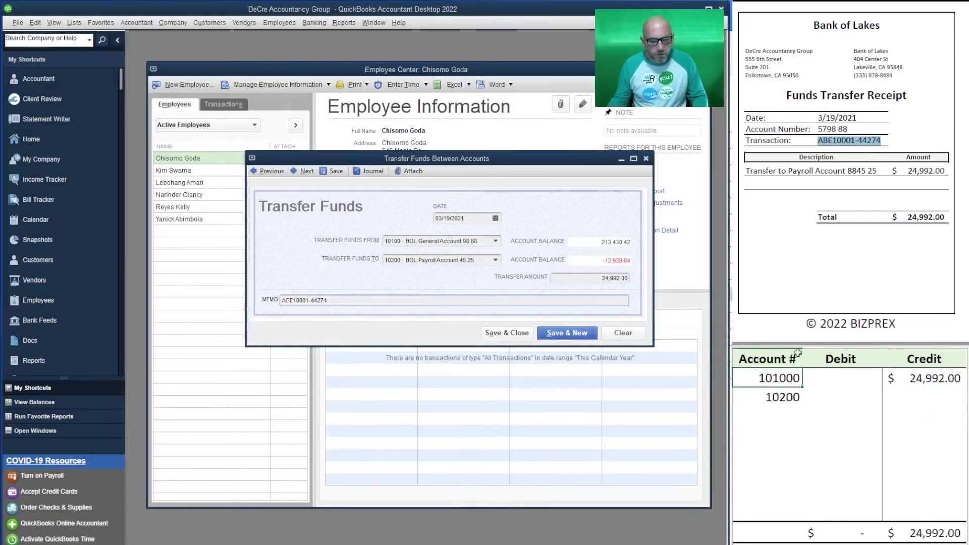
pyautogui.press('F2')
pyautogui.press('BackSpace')
pyautogui.press('Return')
pyautogui.press('Tab')
pyautogui.write('24')
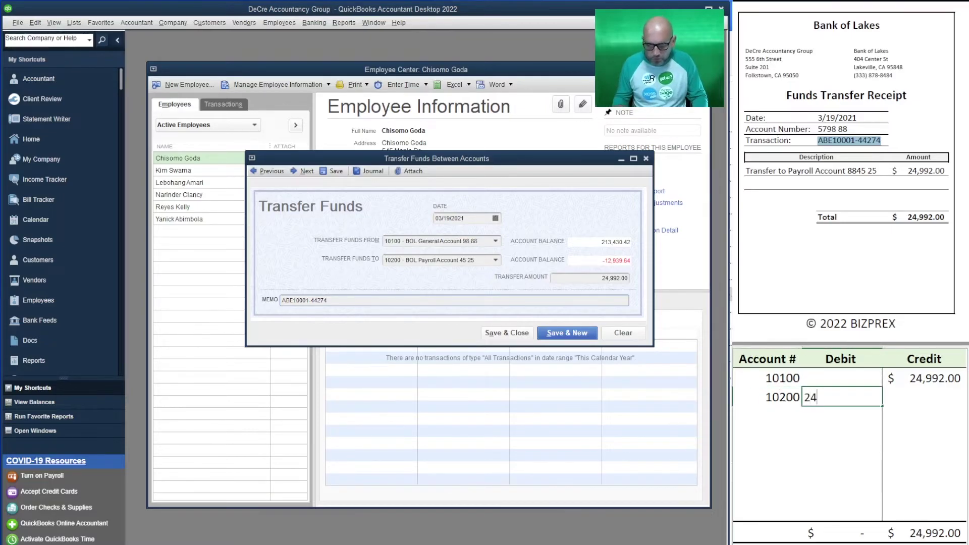
pyautogui.press('Return')
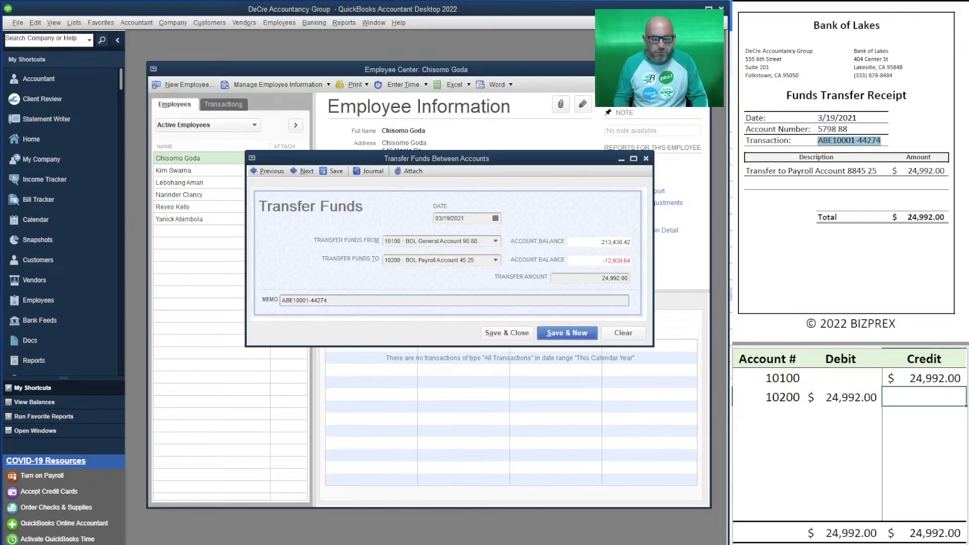
pyautogui.press('Left')
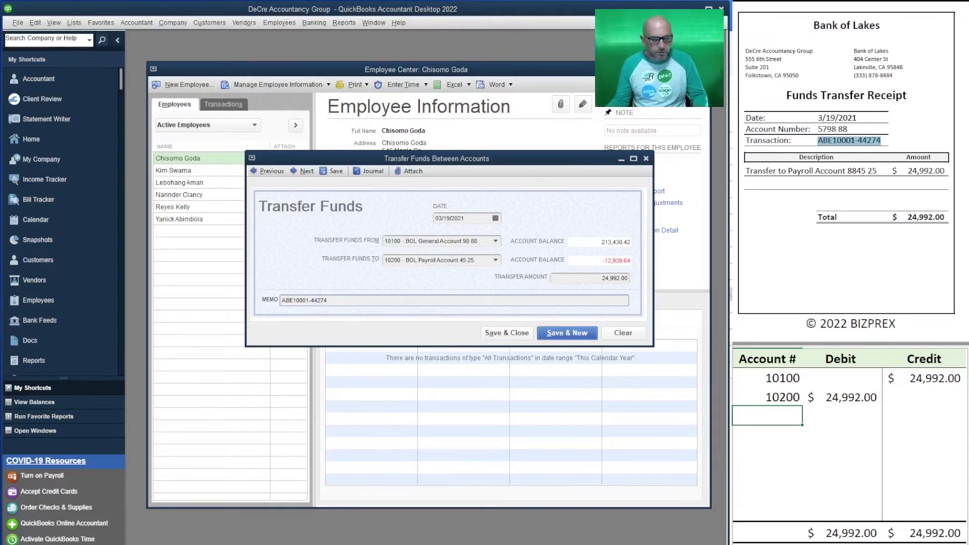
# Save and close the funds transfer, and clear its two entries from the debit and credit worksheet
pyautogui.click(507, 333)
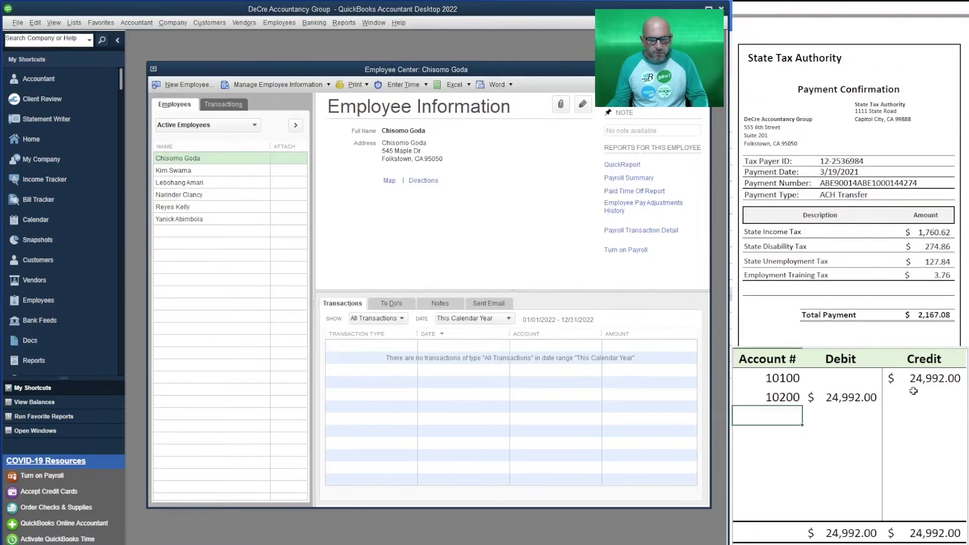
pyautogui.moveTo(915, 393); pyautogui.dragTo(794, 375)
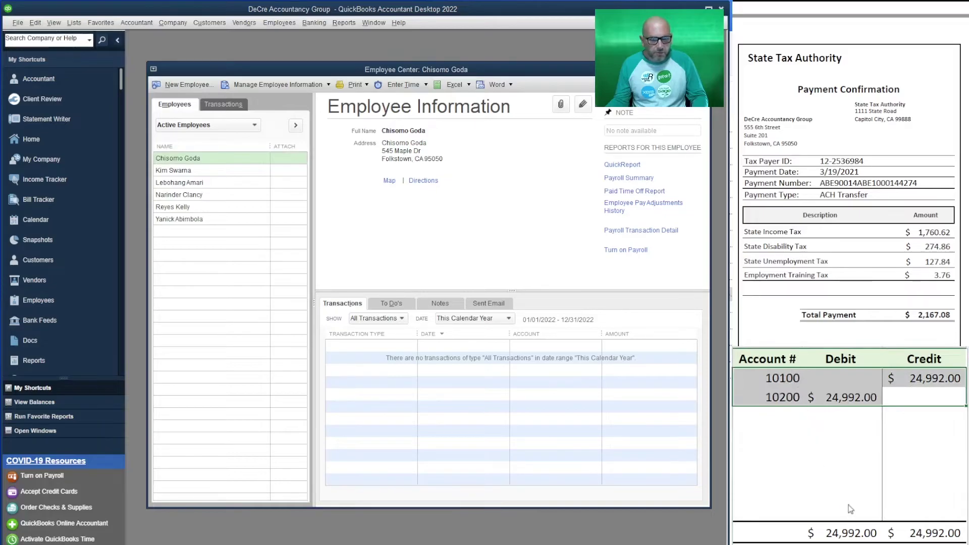
pyautogui.press('Delete')
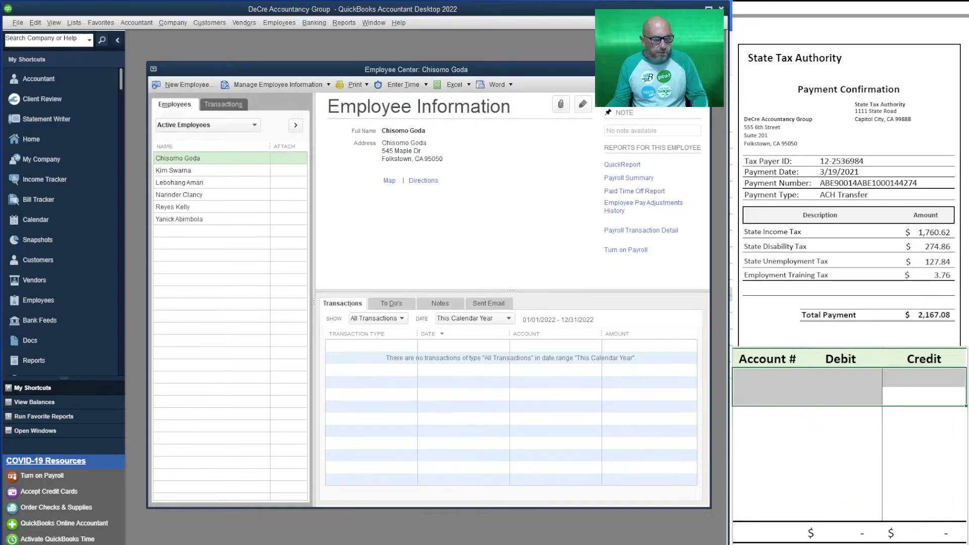
# Open the payroll liabilities payment list for the date range 3/19/2021 through 3/19/2021
pyautogui.click(279, 23)
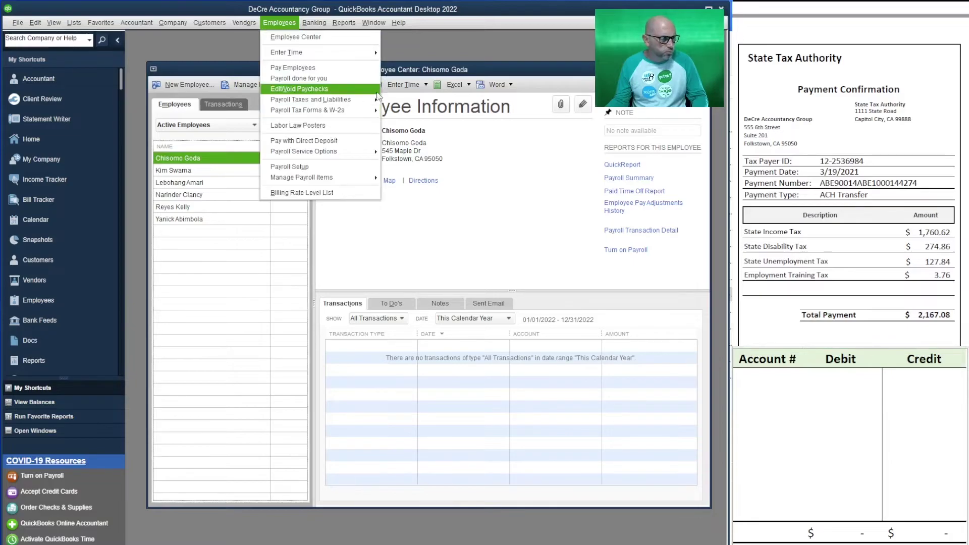
pyautogui.moveTo(328, 100)
pyautogui.click(419, 100)
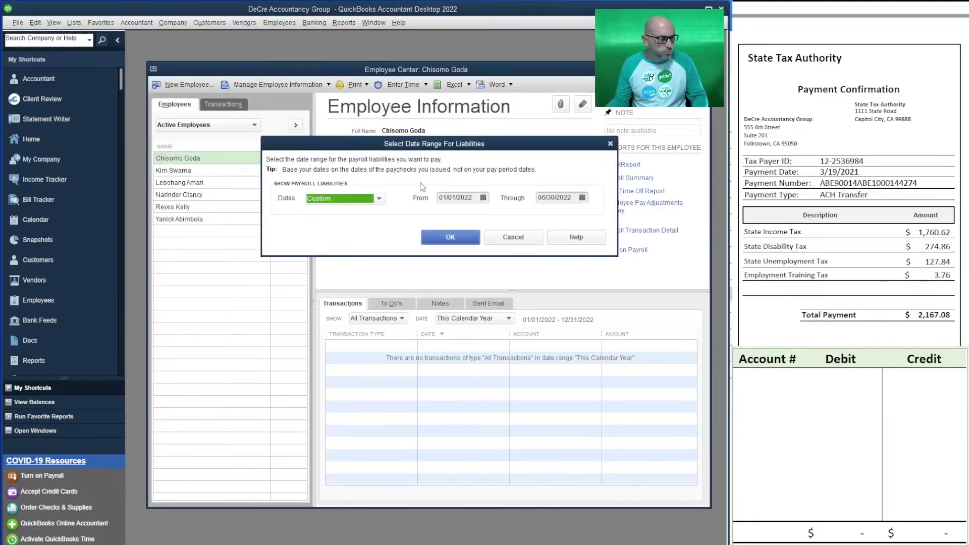
pyautogui.click(480, 198)
pyautogui.click(480, 198)
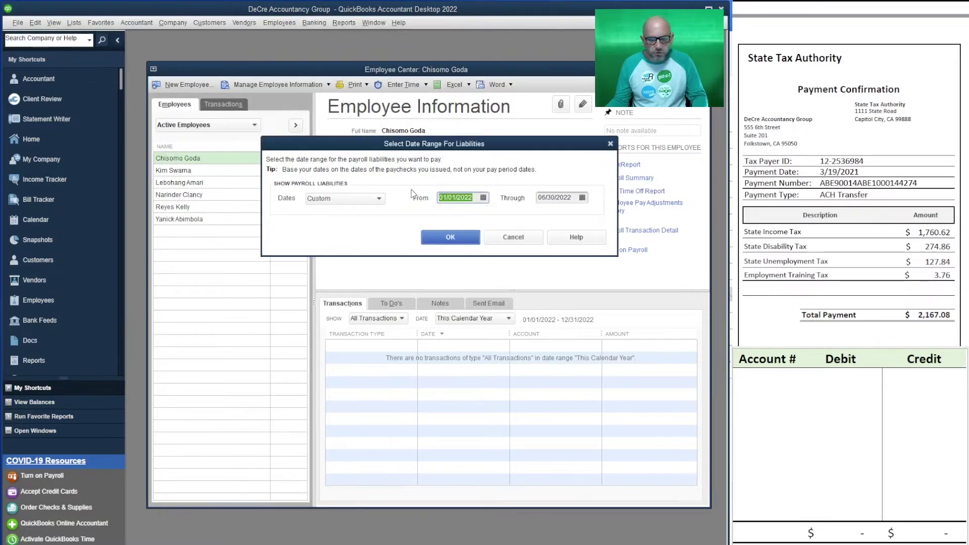
pyautogui.write('3/1')
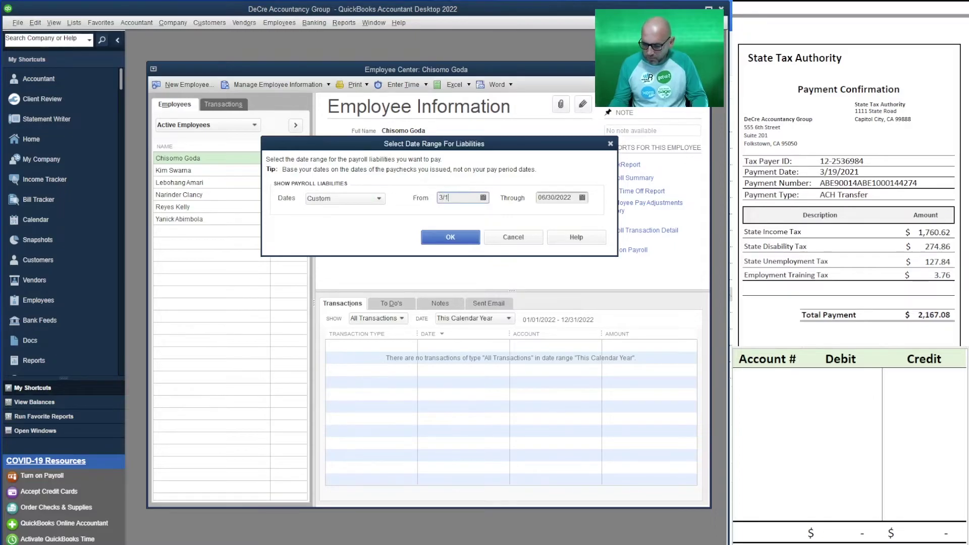
pyautogui.write('9/2021')
pyautogui.press('Tab')
pyautogui.write('3/21')
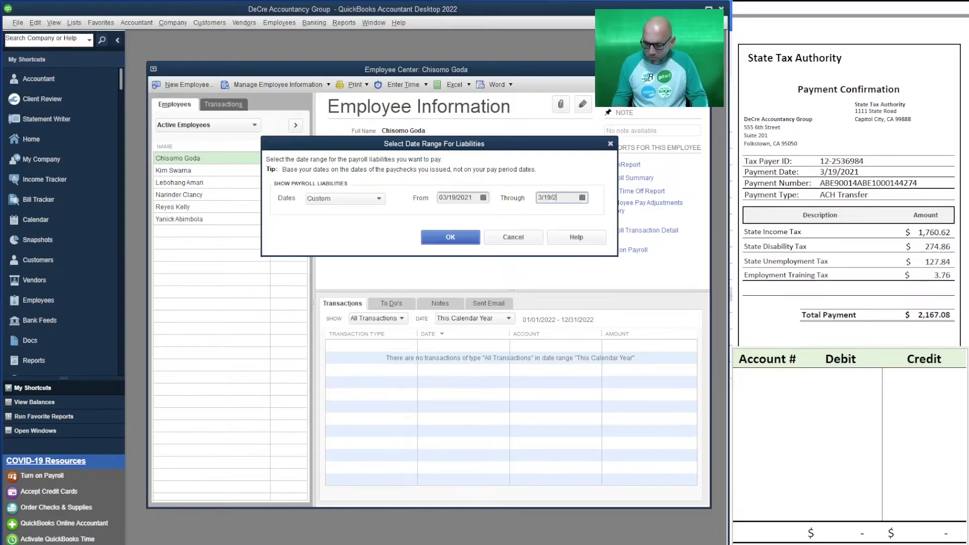
pyautogui.click(447, 244)
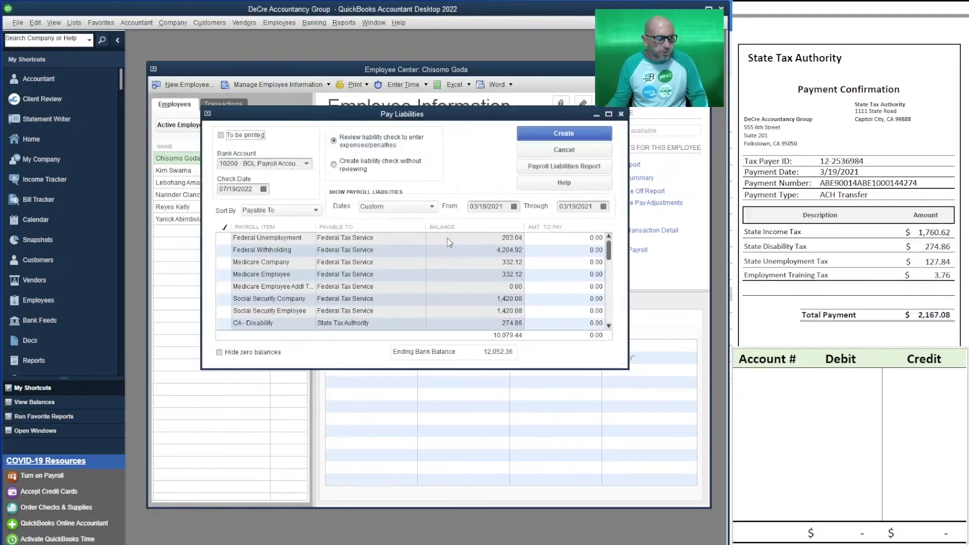
# Enlarge the Pay Liabilities window to show all payroll items and set the check date to 3/19/2021
pyautogui.moveTo(627, 366); pyautogui.dragTo(628, 487)
pyautogui.doubleClick(256, 190)
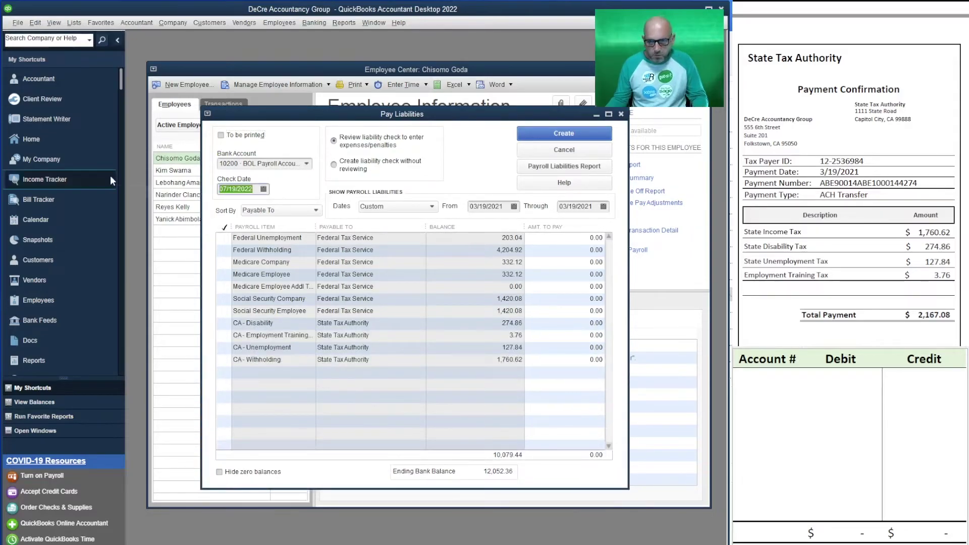
pyautogui.write('3/')
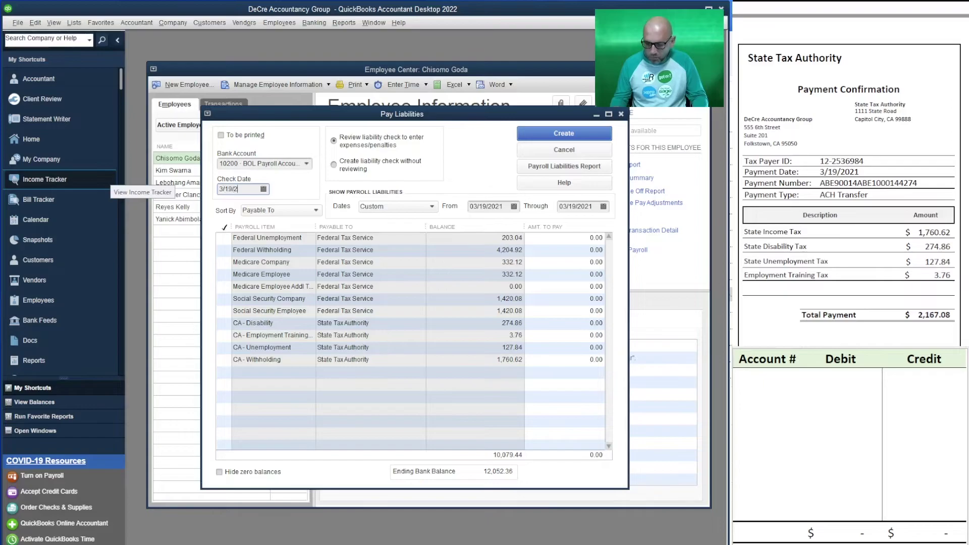
pyautogui.write('19/2021')
pyautogui.press('Tab')
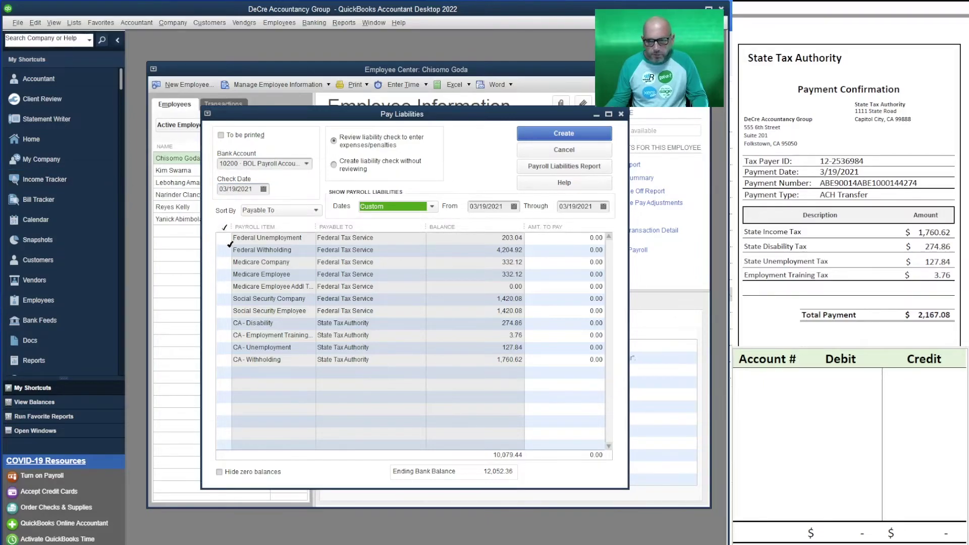
# Mark the CA Withholding, Unemployment, Employment Training and Disability liabilities for payment to the State Tax Authority
pyautogui.click(227, 360)
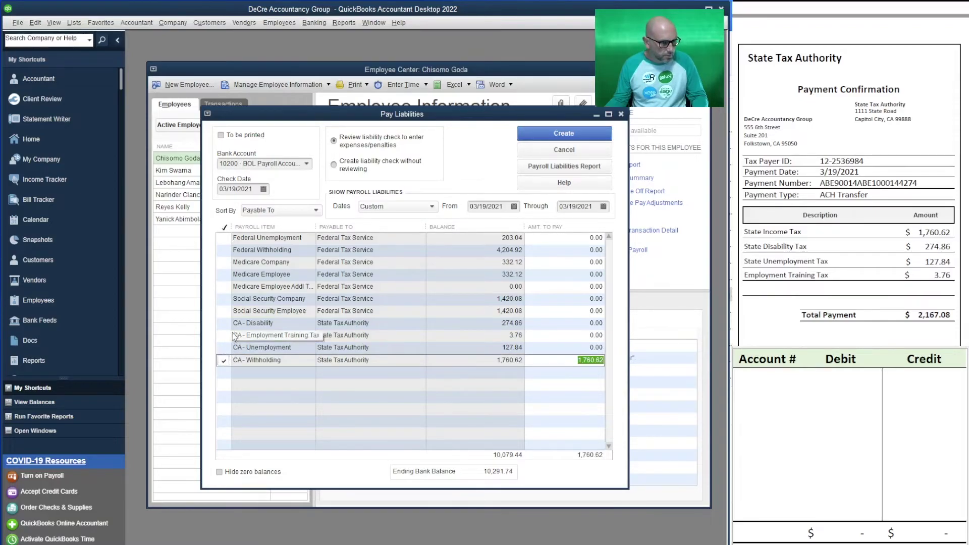
pyautogui.click(224, 347)
pyautogui.click(221, 334)
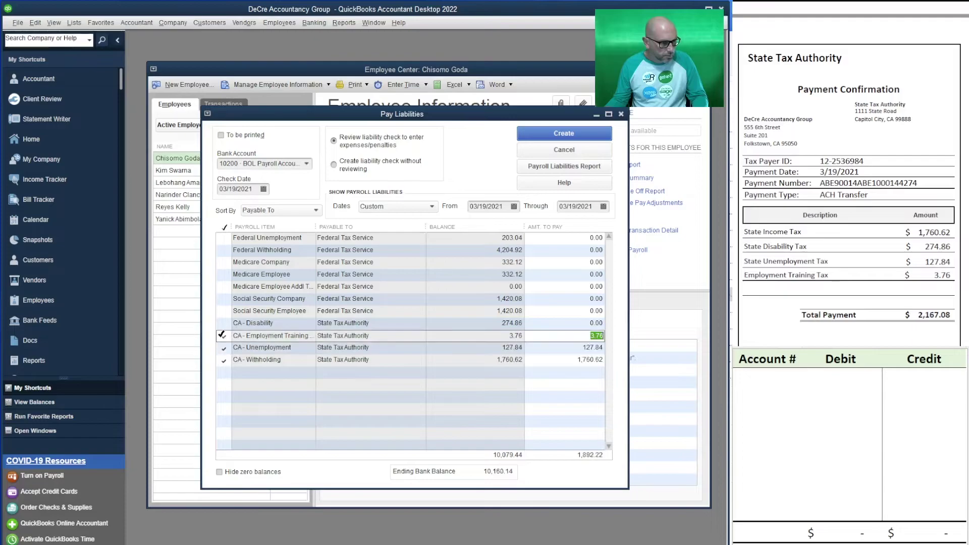
pyautogui.click(221, 323)
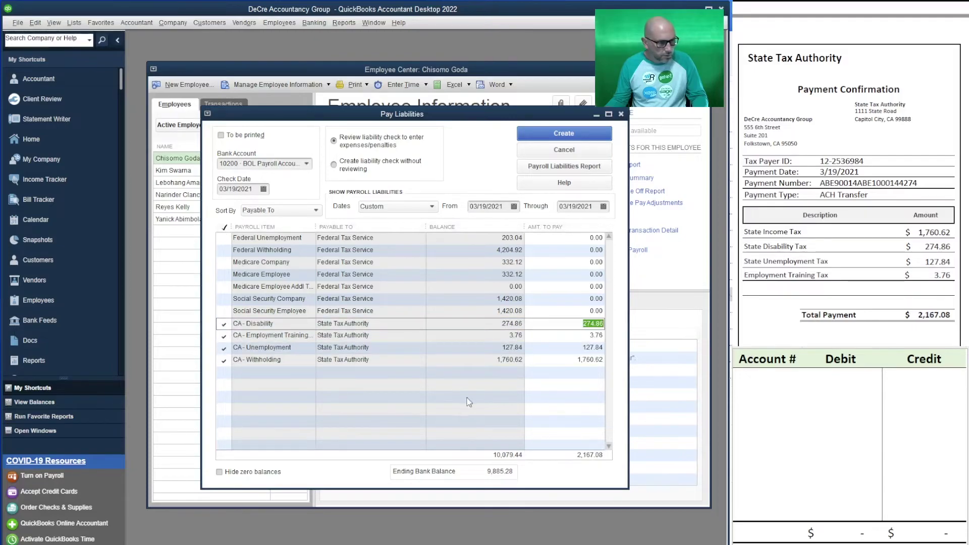
# Create the liability check for review and set its check number to ACH 4274 S, matching the payment confirmation's last four digits
pyautogui.click(564, 134)
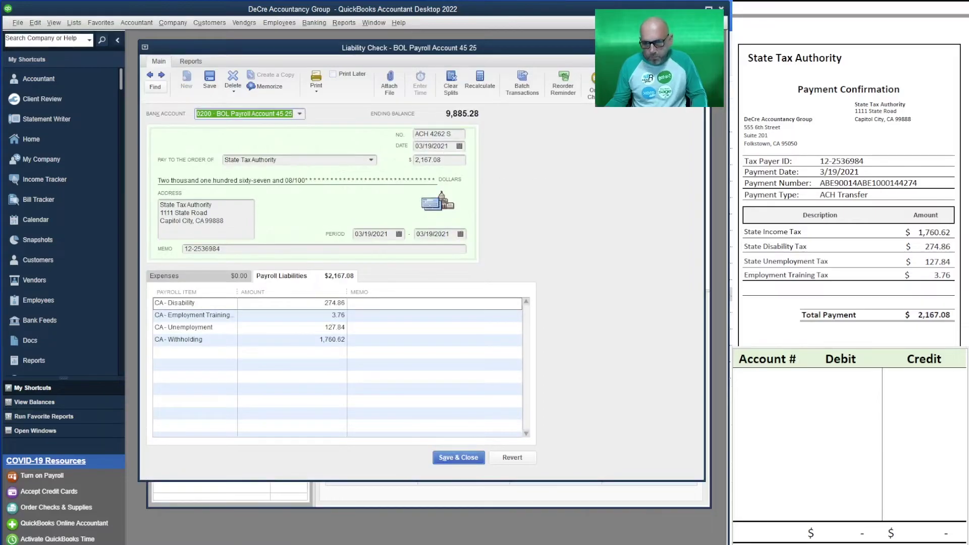
pyautogui.moveTo(918, 183); pyautogui.dragTo(901, 183)
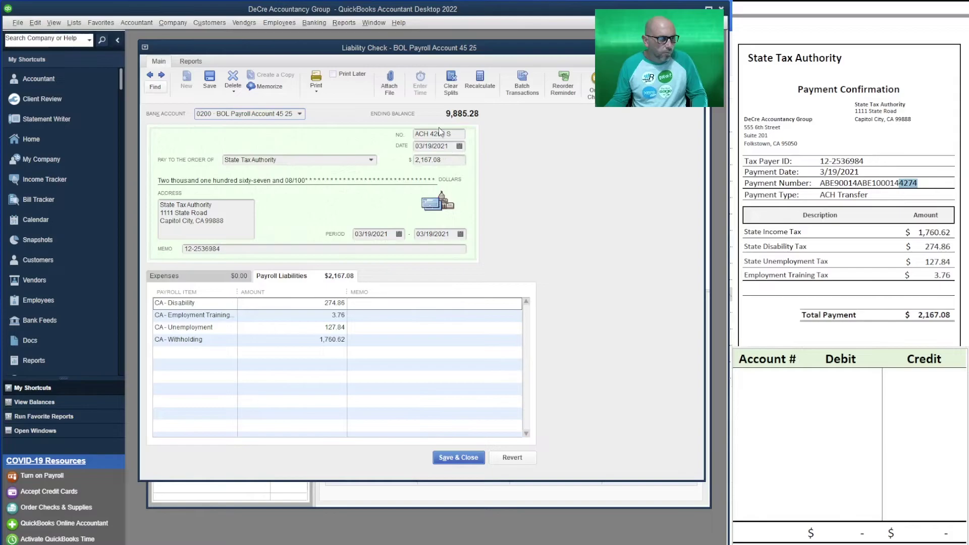
pyautogui.moveTo(447, 134); pyautogui.dragTo(431, 134)
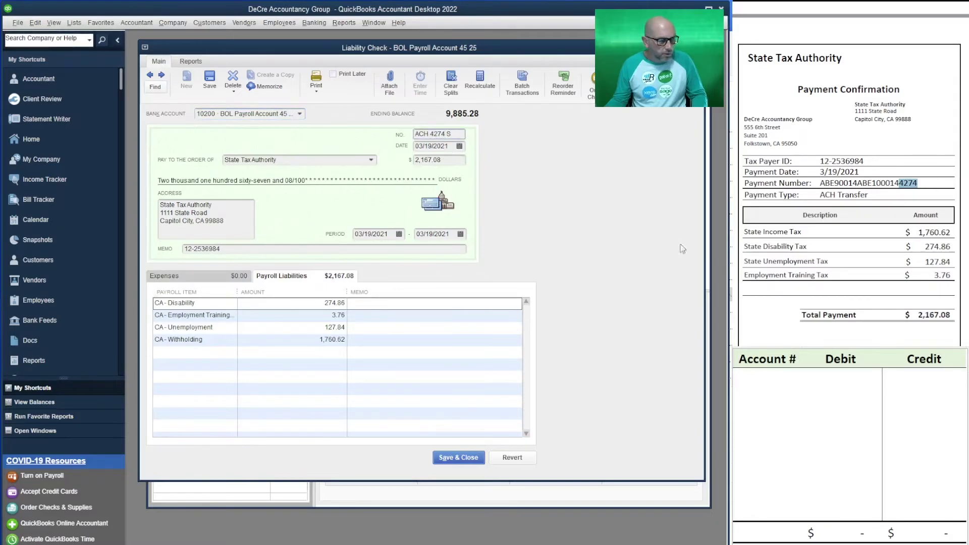
# In the first worksheet row, record the state tax payment as a 2,167.08 credit to account 10200
pyautogui.click(776, 378)
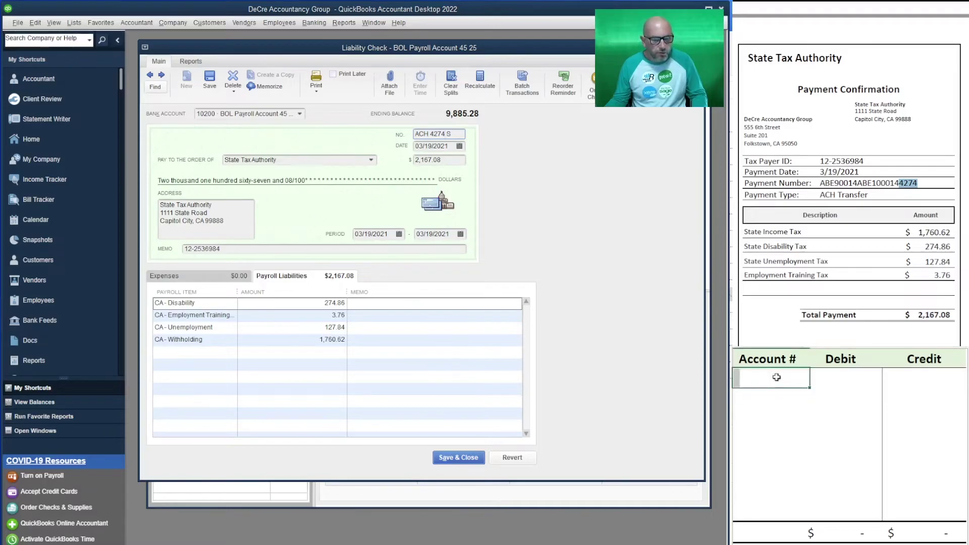
pyautogui.write('1020')
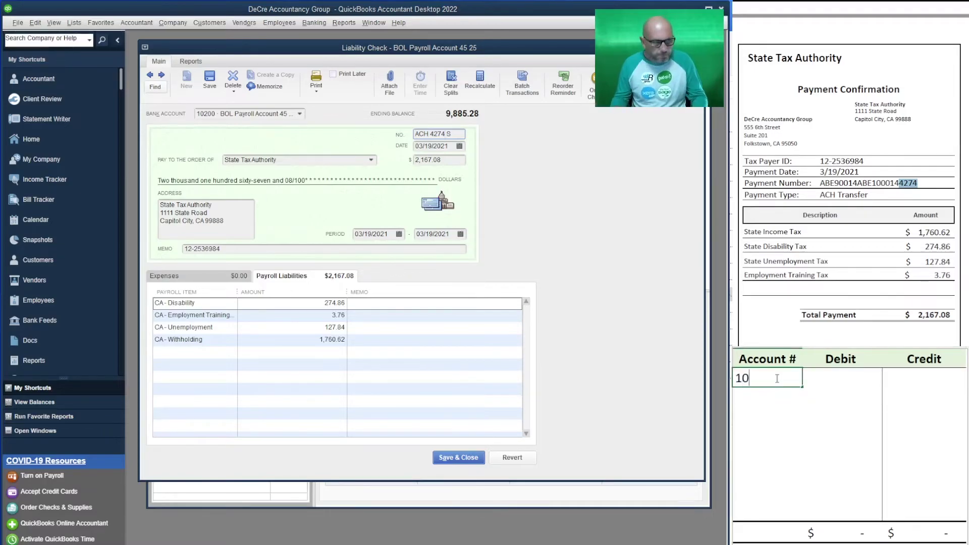
pyautogui.press('Tab')
pyautogui.press('Tab')
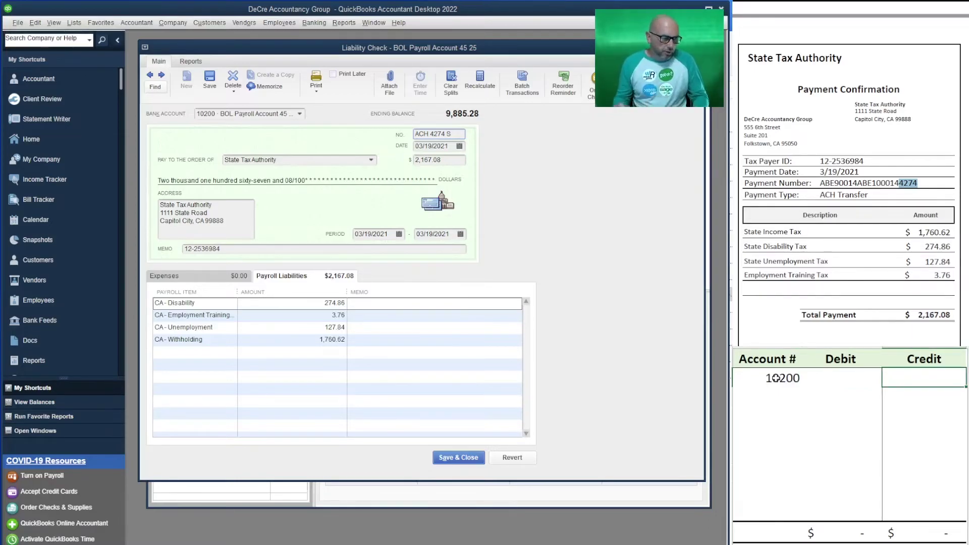
pyautogui.write('2,167.08')
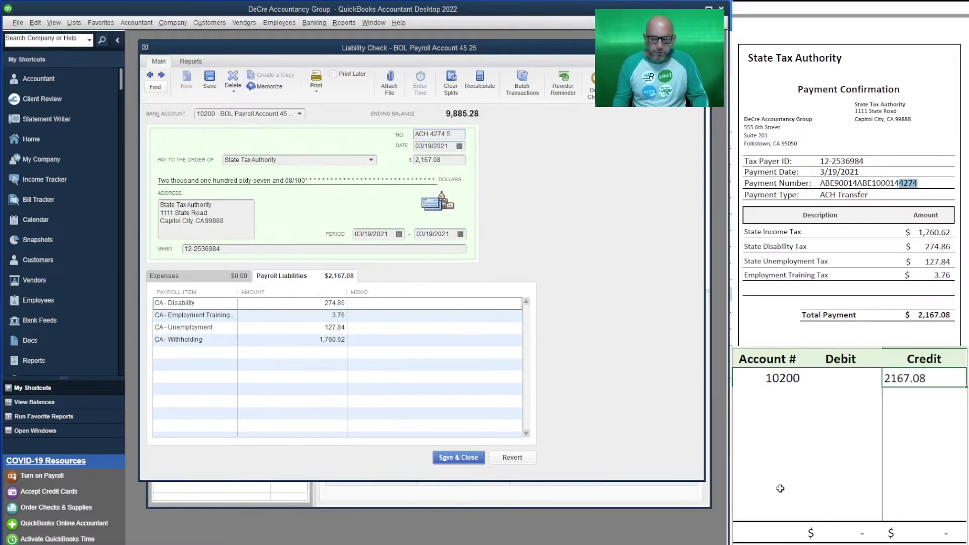
pyautogui.press('Return')
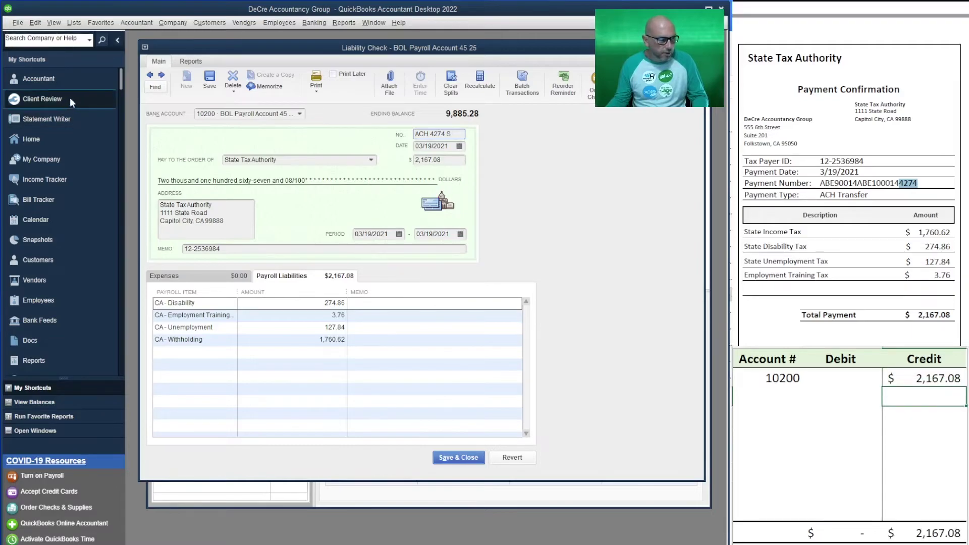
# In the second worksheet row, record the state disability tax as a 274.86 debit to account 24000
pyautogui.click(782, 400)
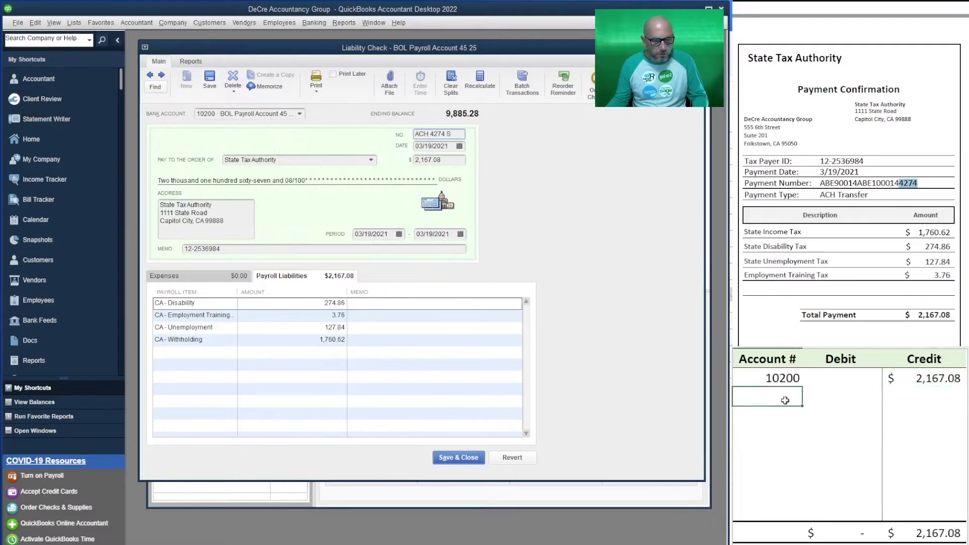
pyautogui.write('24000')
pyautogui.press('Return')
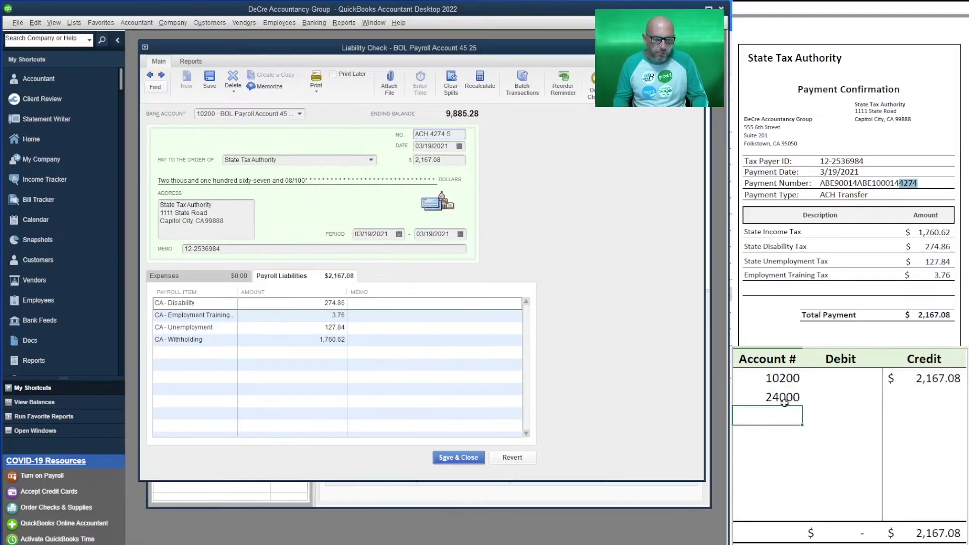
pyautogui.press('Up')
pyautogui.press('Right')
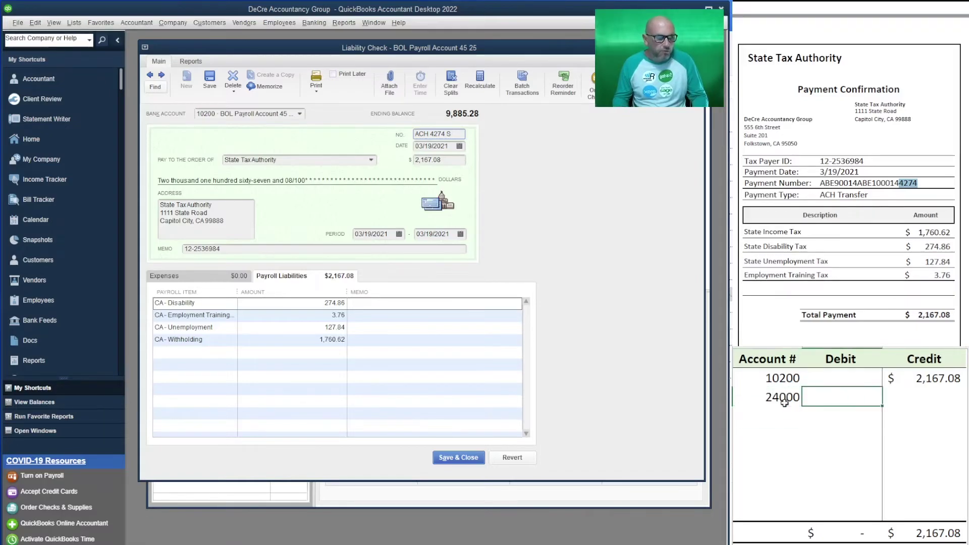
pyautogui.write('274.86')
pyautogui.press('Return')
# Record the employment training tax of 3.76 and the state unemployment tax of 127.84 as debits to account 24000
pyautogui.press('Left')
pyautogui.write('2400')
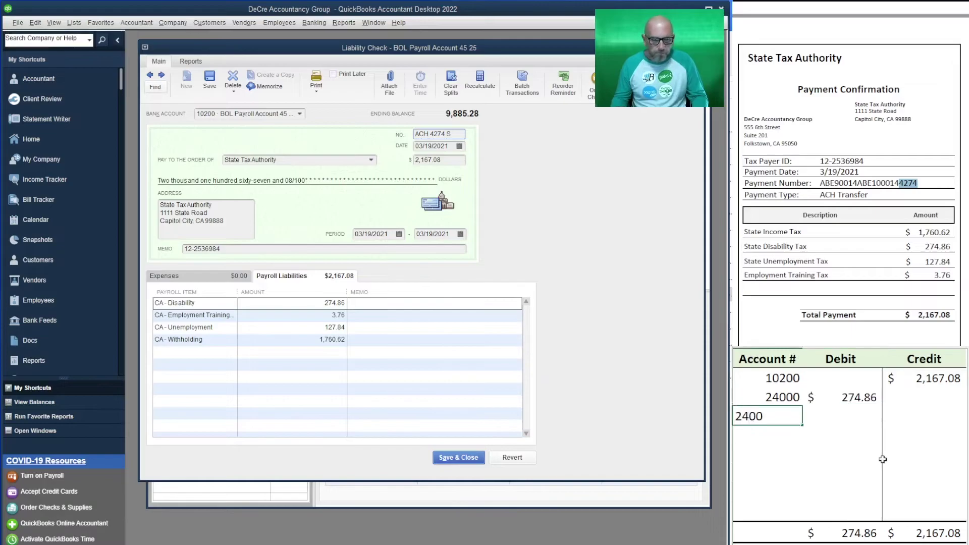
pyautogui.press('Tab')
pyautogui.write('3.76')
pyautogui.press('Return')
pyautogui.write('2400')
pyautogui.press('Tab')
pyautogui.write('127.84')
pyautogui.press('Return')
# In the fifth worksheet row, record the state income tax withholding as a 1,760.62 debit to account 24000
pyautogui.press('Left')
pyautogui.write('24000')
pyautogui.press('Tab')
pyautogui.write('1760.6')
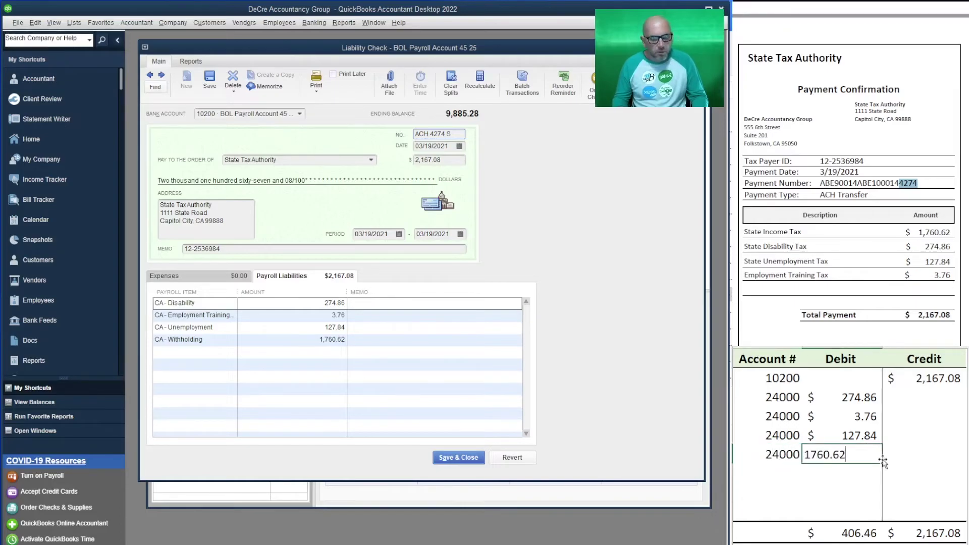
pyautogui.press('Return')
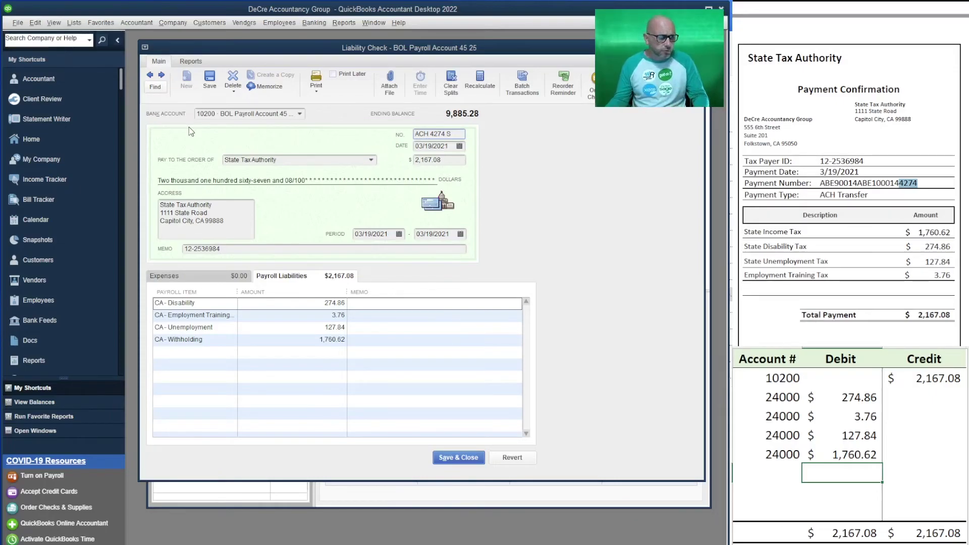
# Save and close the State Tax Authority liability check, recording its changes
pyautogui.click(472, 458)
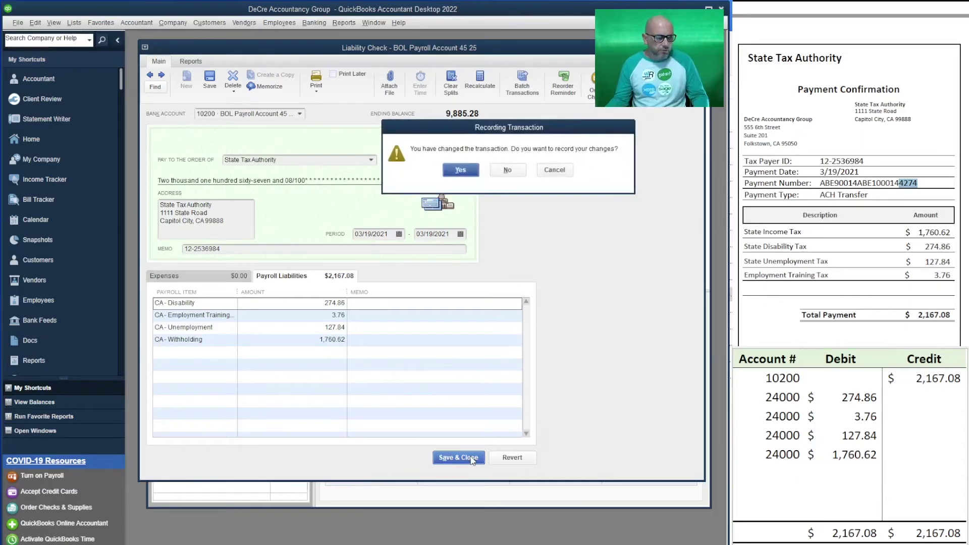
pyautogui.click(457, 171)
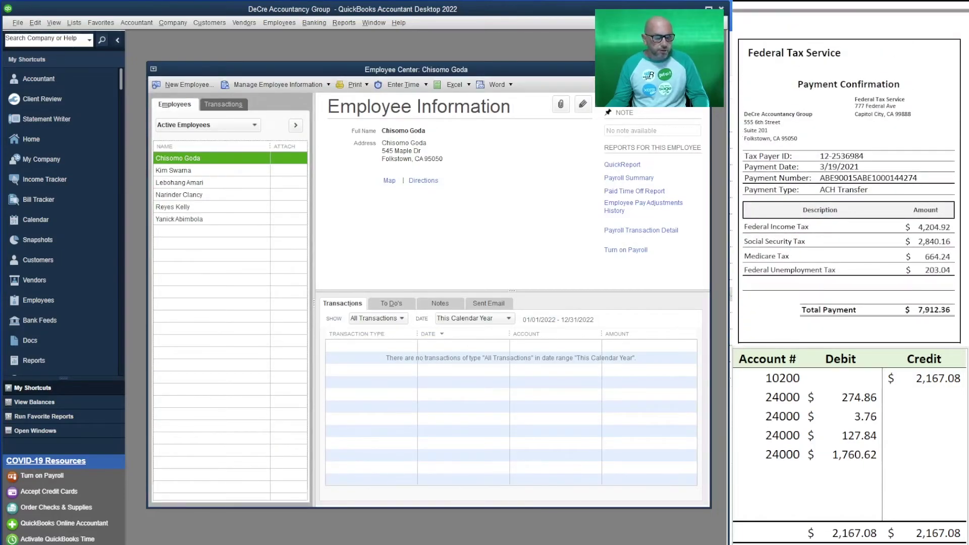
# Clear the state tax payment's debit and credit amounts from the worksheet, keeping the account numbers
pyautogui.click(858, 473)
pyautogui.moveTo(907, 446)
pyautogui.mouseDown()
pyautogui.moveTo(859, 399)
pyautogui.moveTo(866, 386)
pyautogui.mouseUp()
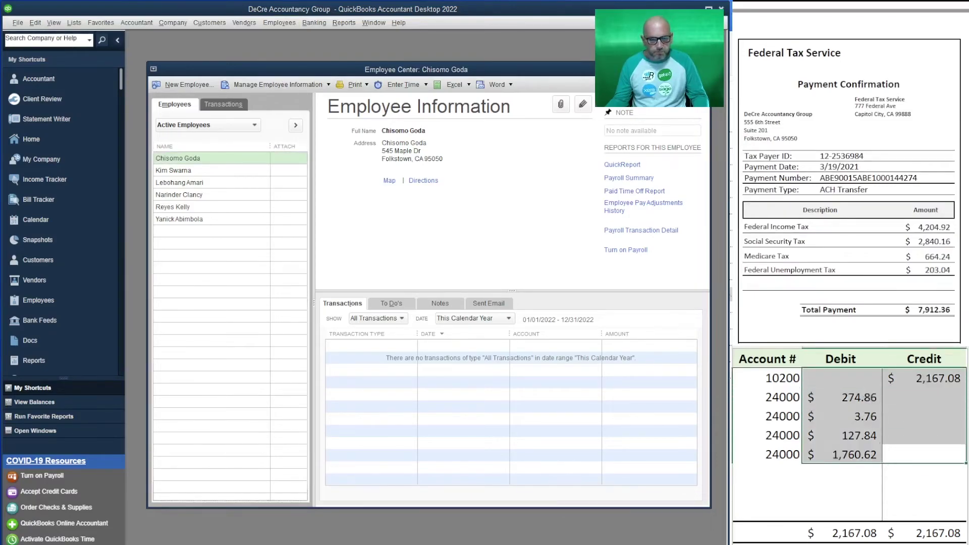
pyautogui.press('Delete')
pyautogui.click(818, 454)
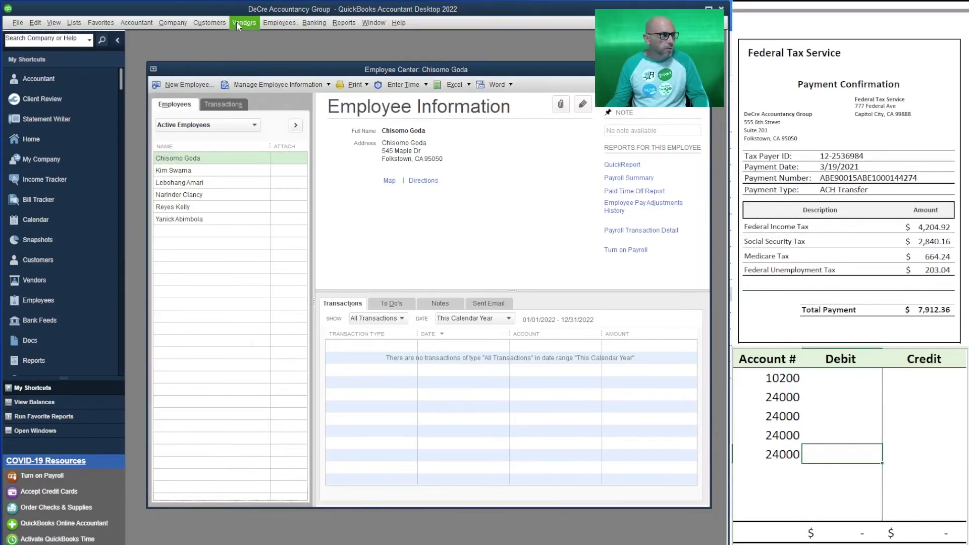
# Start paying payroll liabilities for the date range 03/19/2021 through 03/19/2021
pyautogui.click(277, 22)
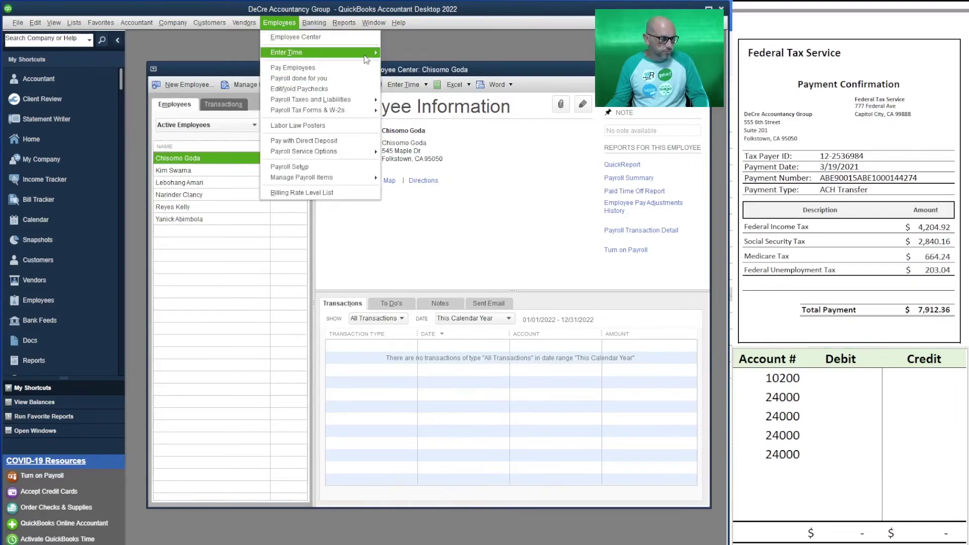
pyautogui.click(413, 111)
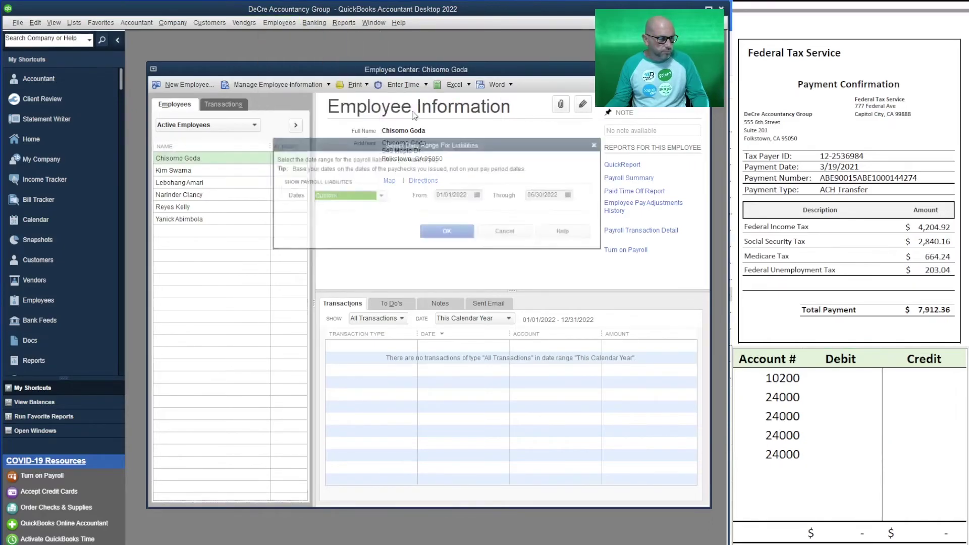
pyautogui.press('Tab')
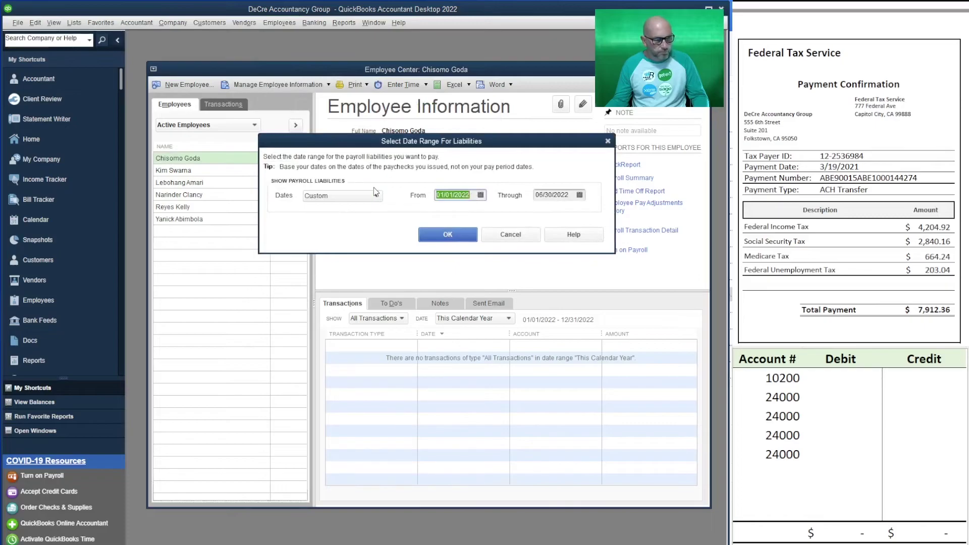
pyautogui.write('3/19/2021')
pyautogui.press('Tab')
pyautogui.write('3/19/2021')
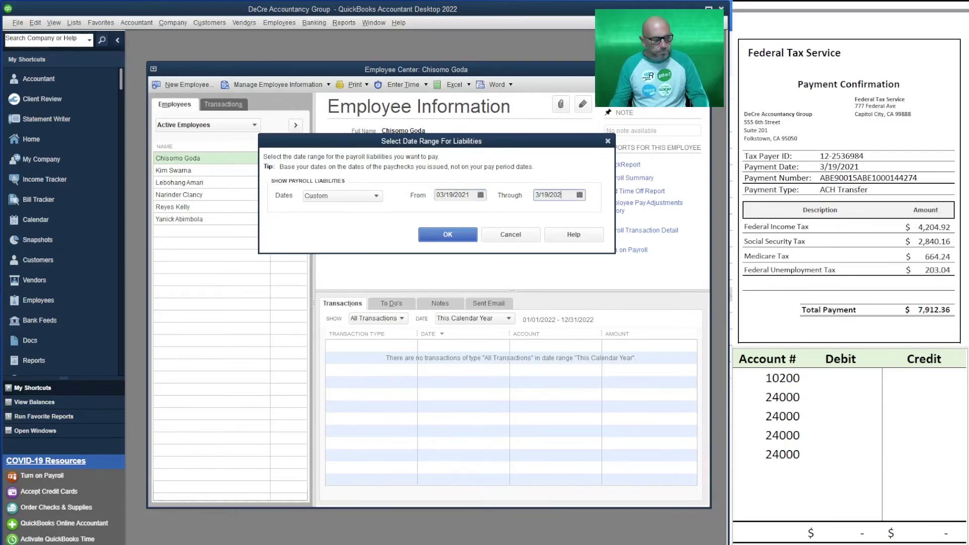
pyautogui.click(448, 234)
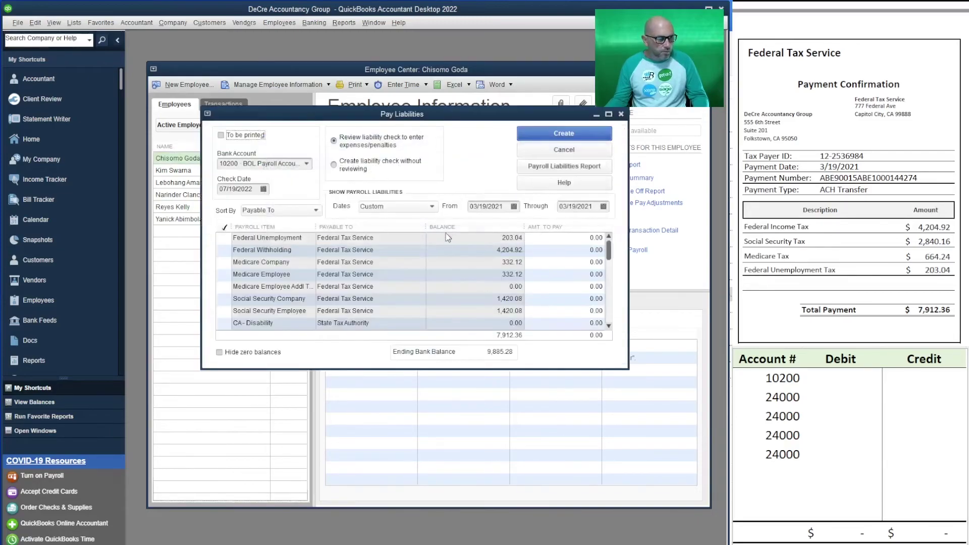
# Mark the Federal Unemployment, Federal Withholding, and company and employee Medicare and Social Security liabilities for payment
pyautogui.click(224, 238)
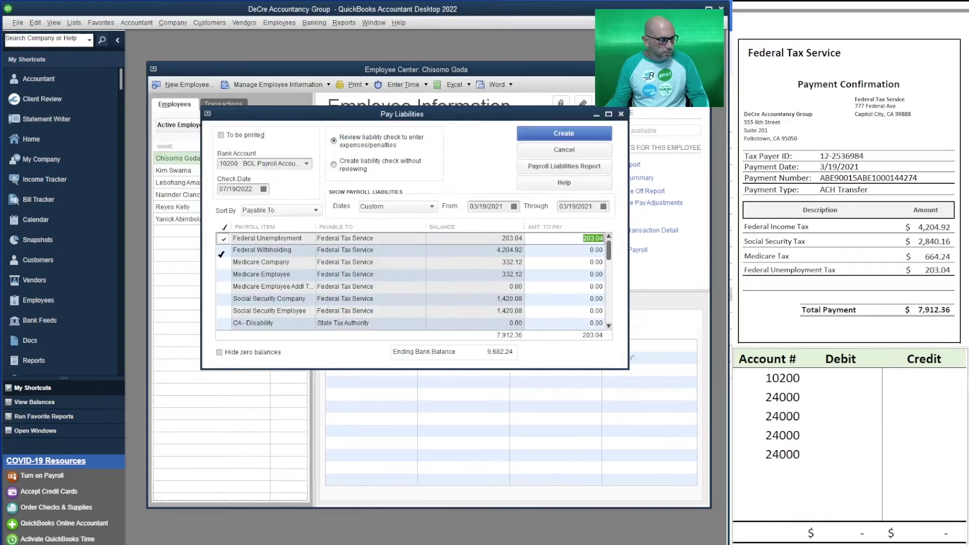
pyautogui.click(223, 250)
pyautogui.click(224, 262)
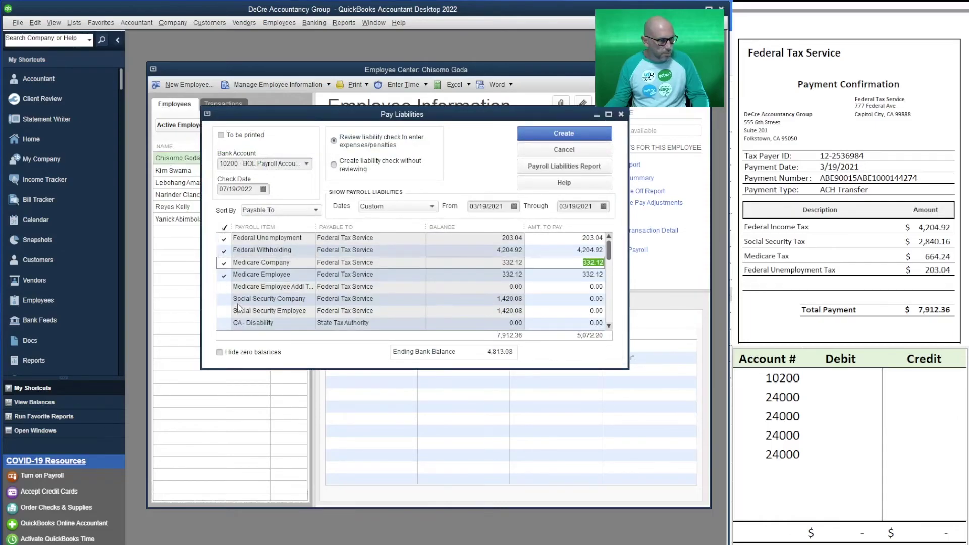
pyautogui.click(224, 299)
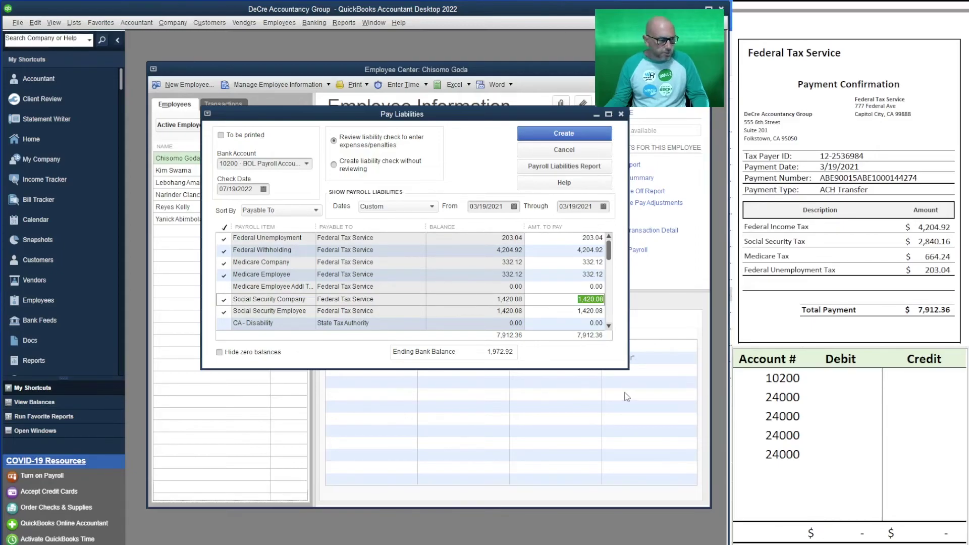
# Set the check date to 03/19/2021 and create the Federal Tax Service liability check for review
pyautogui.click(252, 190)
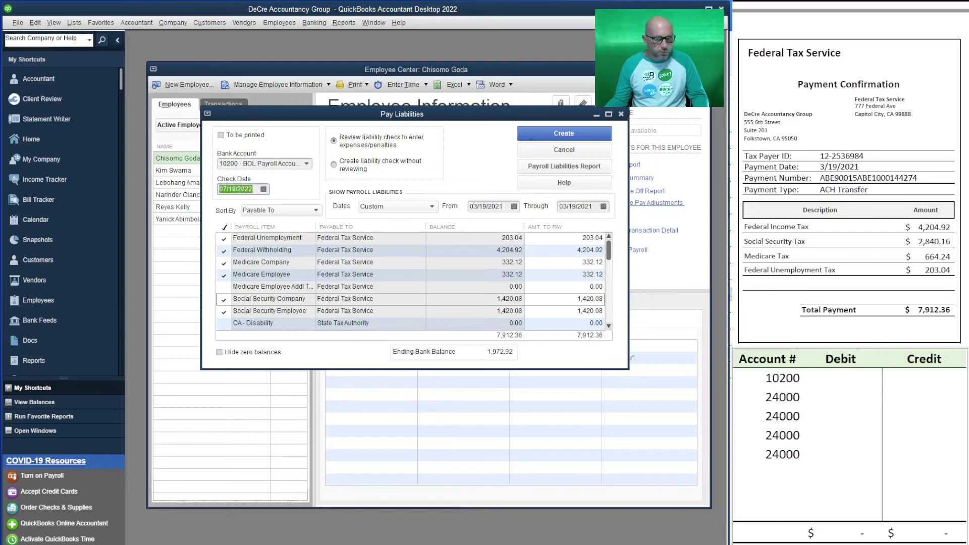
pyautogui.write('3/19/2021')
pyautogui.press('Tab')
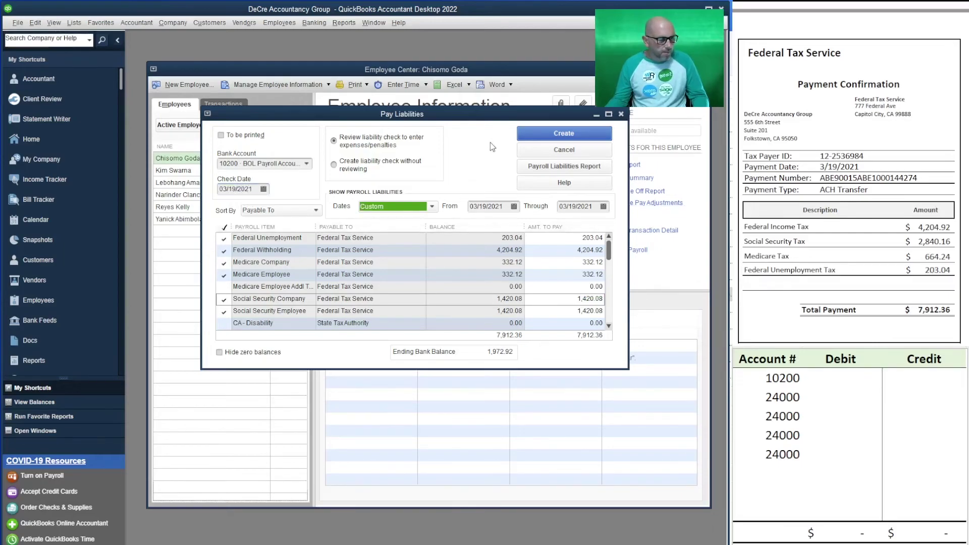
pyautogui.click(565, 134)
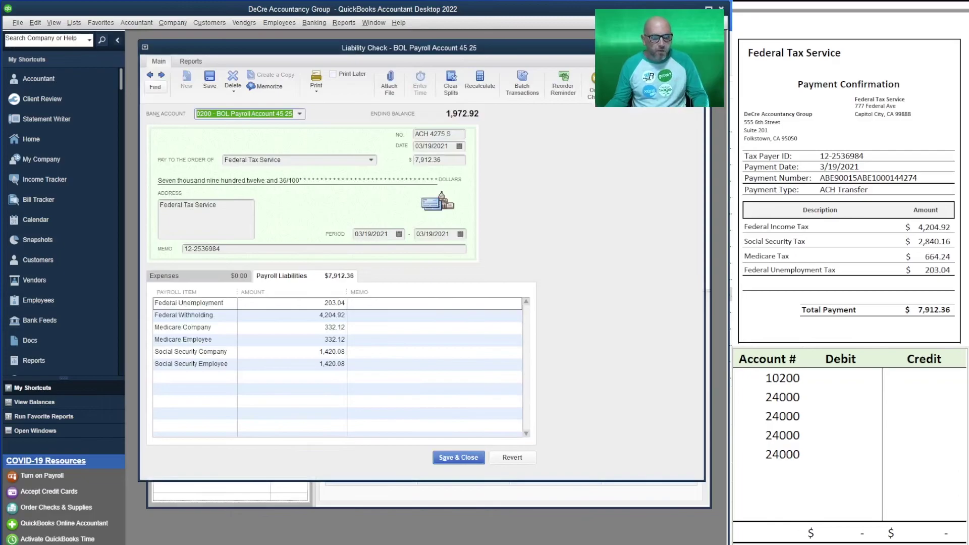
# In the first worksheet row, record the federal tax payment as a 7,912.36 credit to account 10200
pyautogui.click(908, 383)
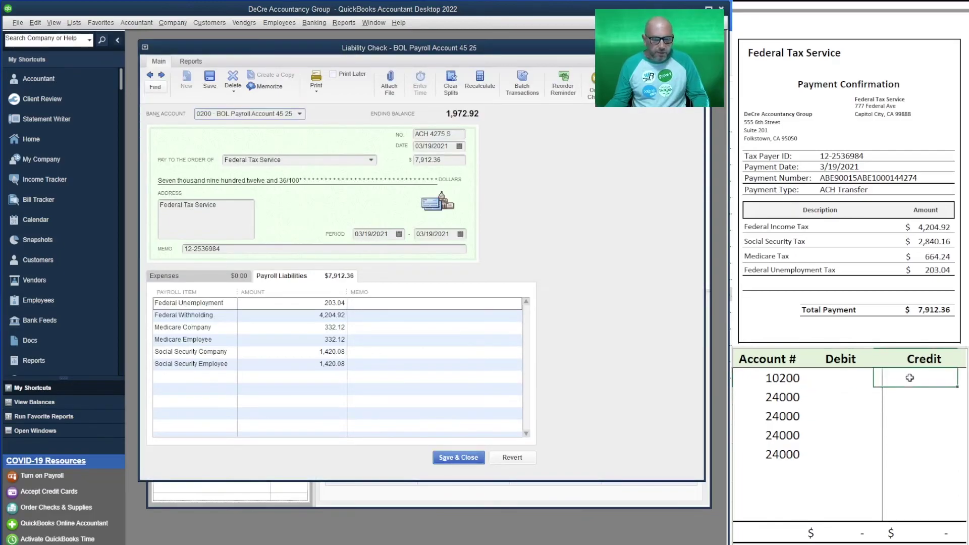
pyautogui.write('7,9')
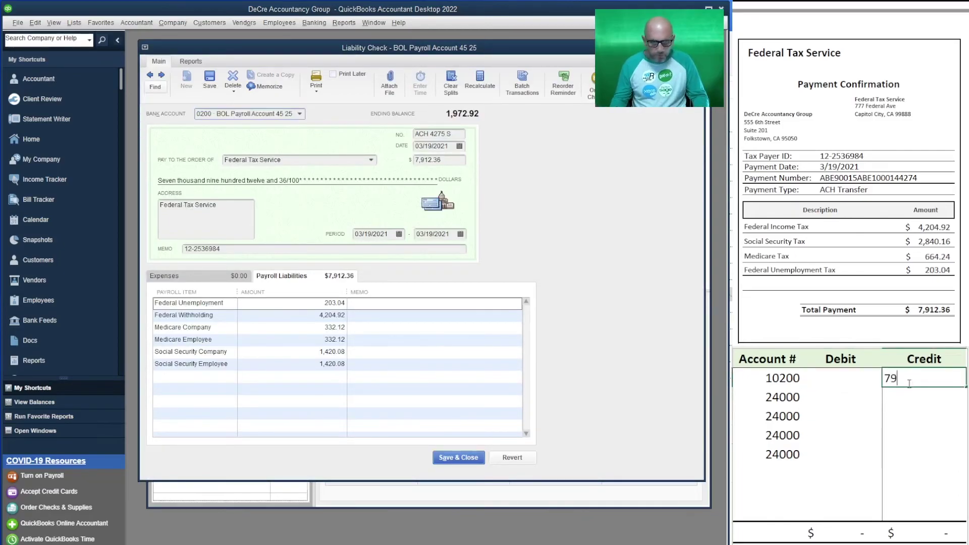
pyautogui.write('12.36')
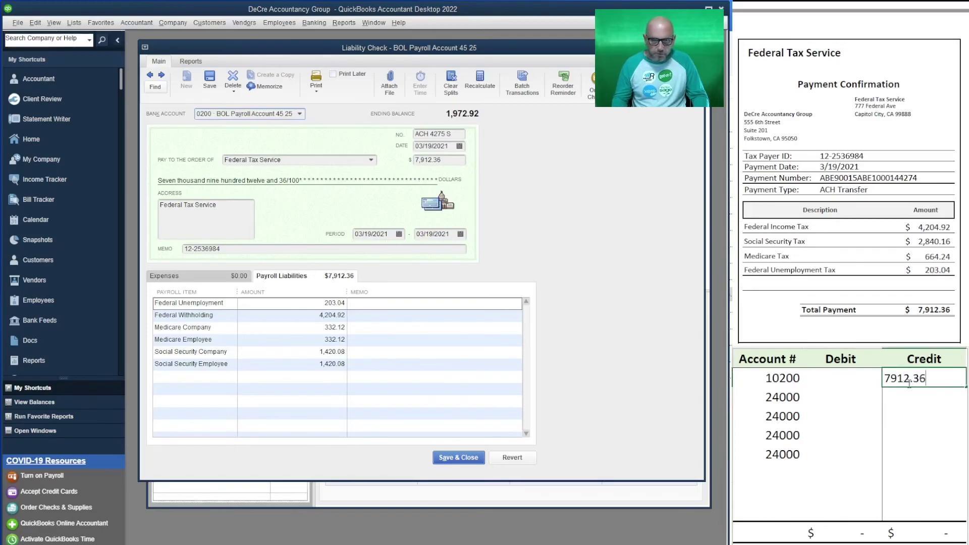
pyautogui.press('Return')
# Record the federal unemployment tax of 203.04 and the federal withholding of 4,204.92 as debits to account 24000
pyautogui.press('Left')
pyautogui.write('203.04')
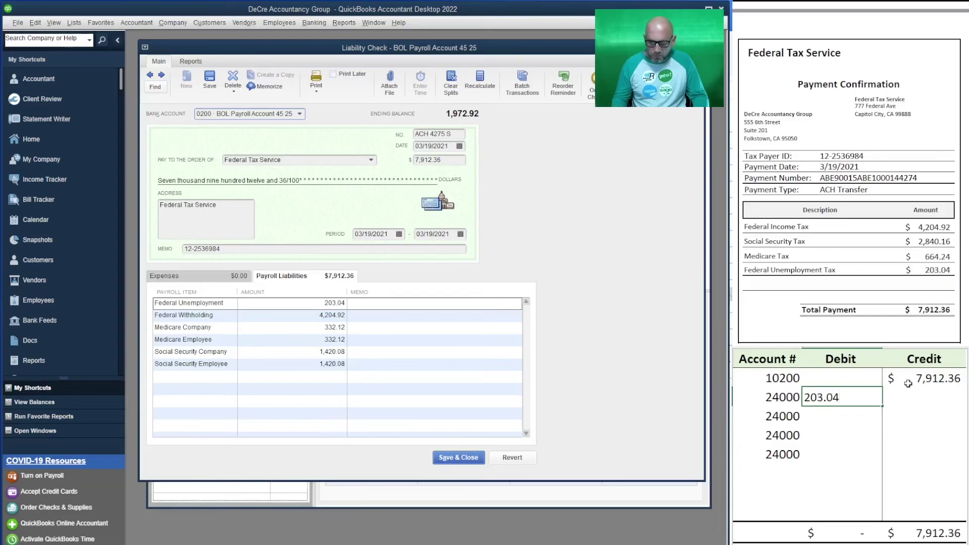
pyautogui.press('Return')
pyautogui.write('4')
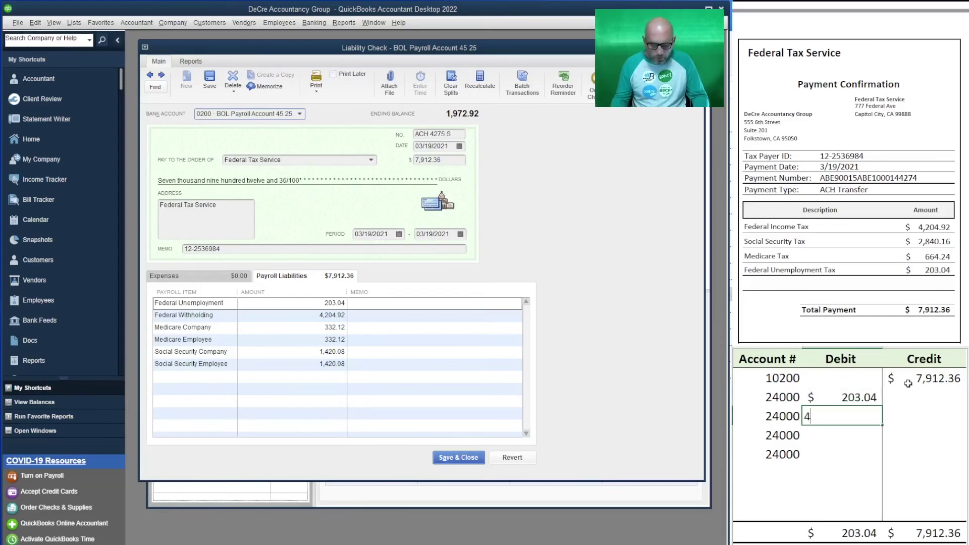
pyautogui.write('204.92')
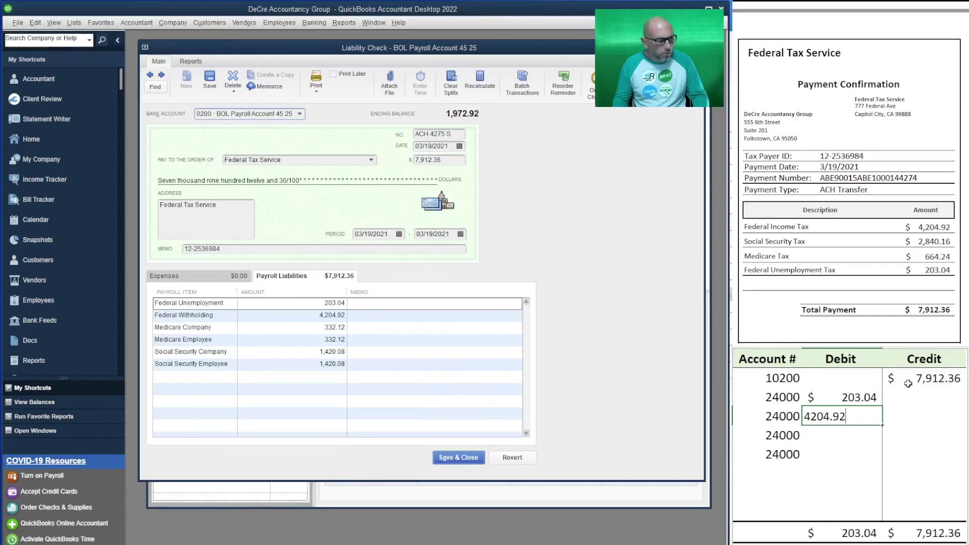
pyautogui.press('Return')
# Record the company and employee Medicare taxes of 332.12 each as debits to account 24000
pyautogui.write('332.12')
pyautogui.press('Return')
pyautogui.write('332.12')
pyautogui.press('Return')
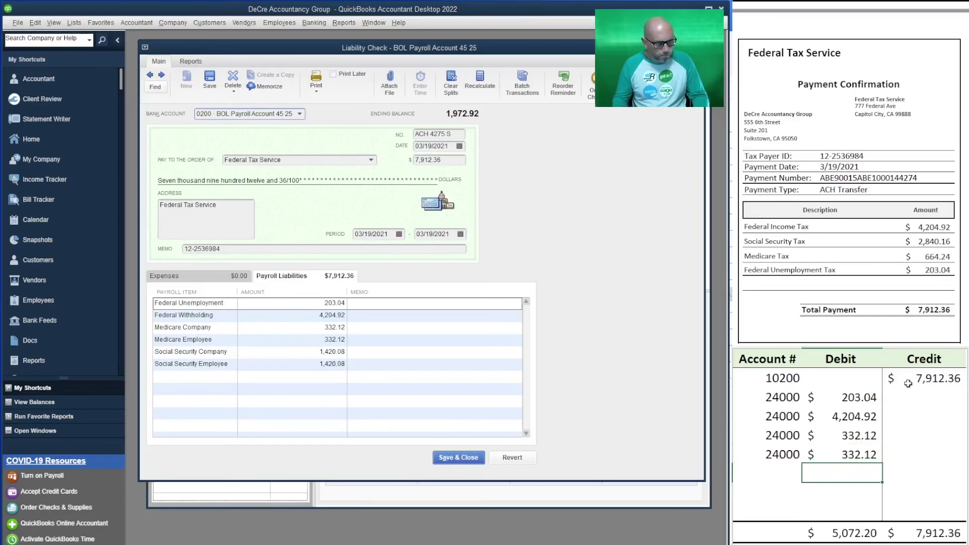
# Enter the company and employee Social Security taxes of 1,420.08 each as debits in the sixth and seventh worksheet rows
pyautogui.write('1,420.08')
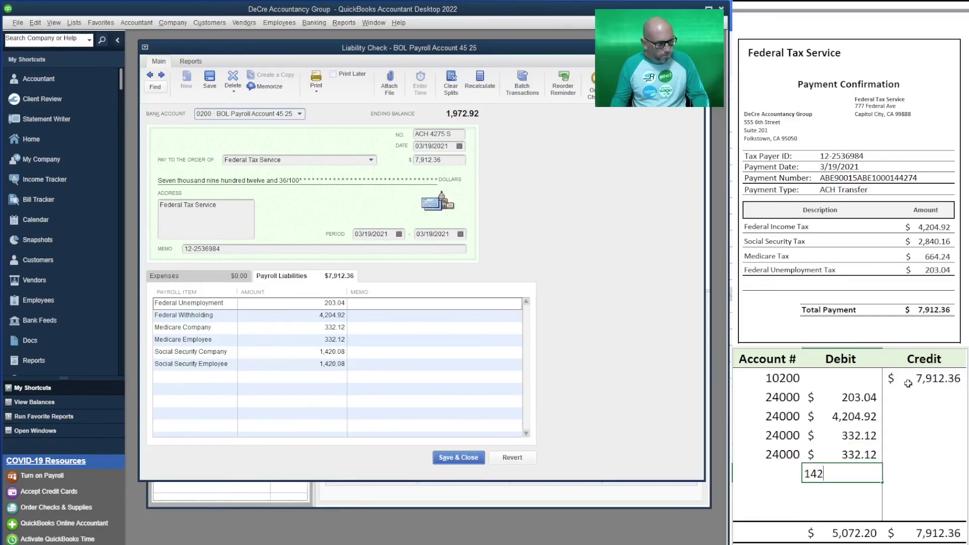
pyautogui.press('Return')
pyautogui.write('1,420.08')
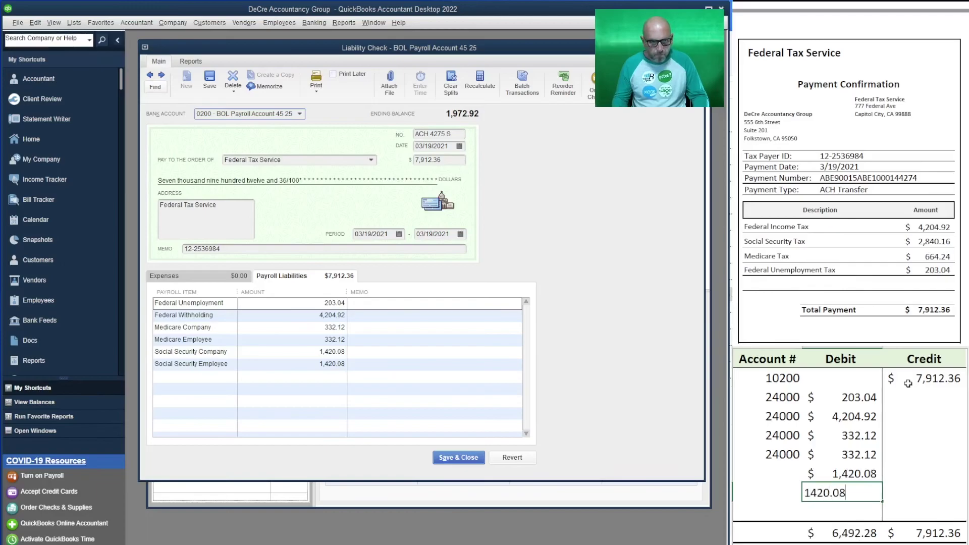
# Assign account number 24000 to both Social Security rows of the worksheet
pyautogui.press('Left')
pyautogui.press('Up')
pyautogui.write('2400')
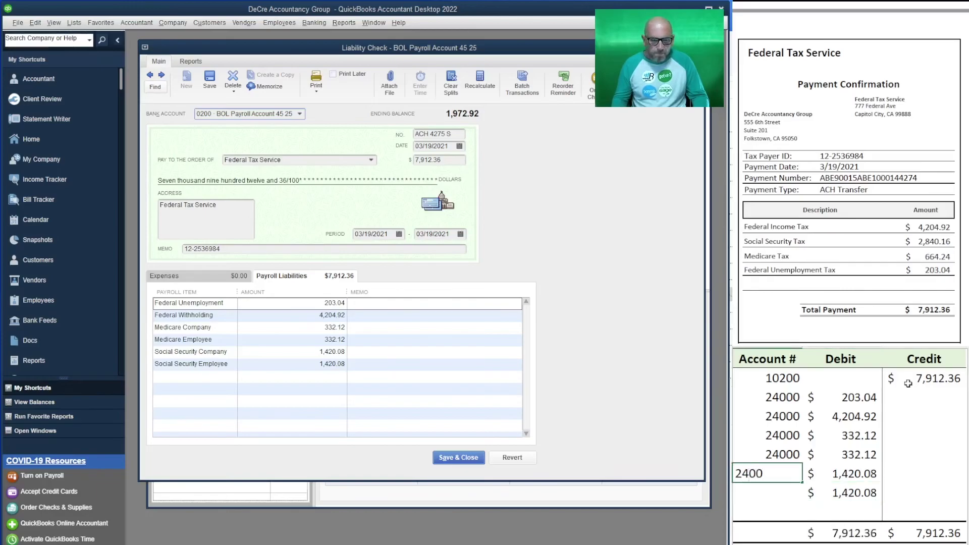
pyautogui.press('Return')
pyautogui.write('24000')
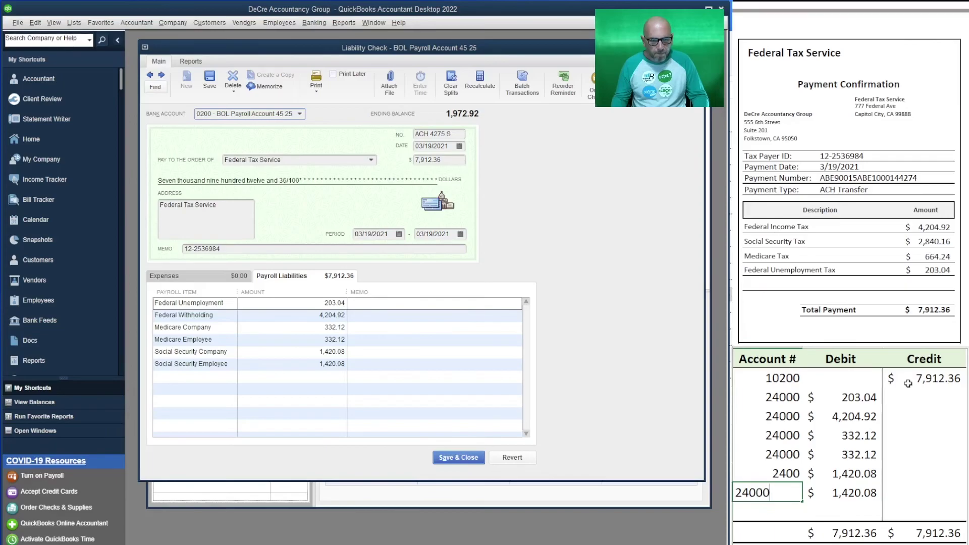
pyautogui.press('Up')
pyautogui.write('24000')
pyautogui.hotkey('ctrl', 'Return')
pyautogui.press('Up')
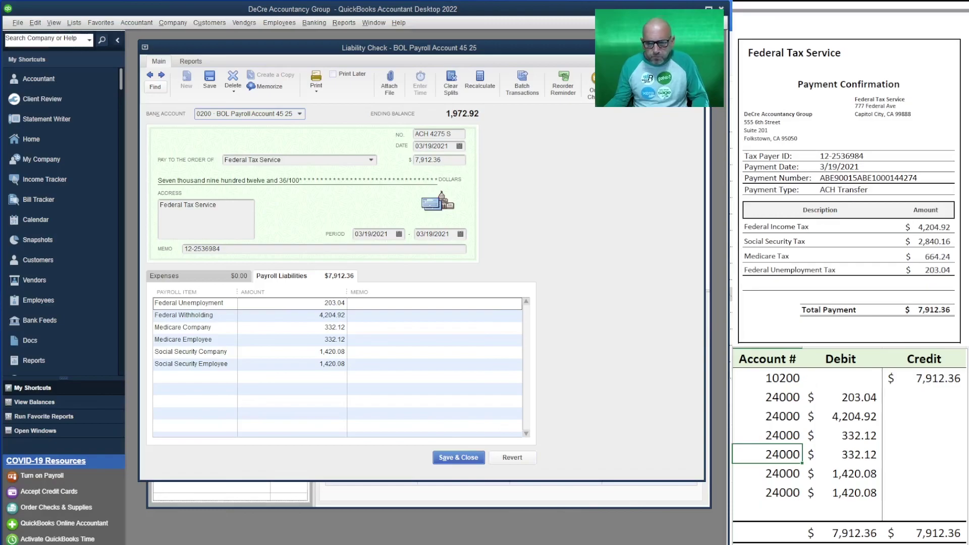
# Set the federal liability check's number to ACH 4274 F from the payment confirmation, then save and close it, recording the changes
pyautogui.click(865, 156)
pyautogui.moveTo(914, 179); pyautogui.dragTo(898, 180)
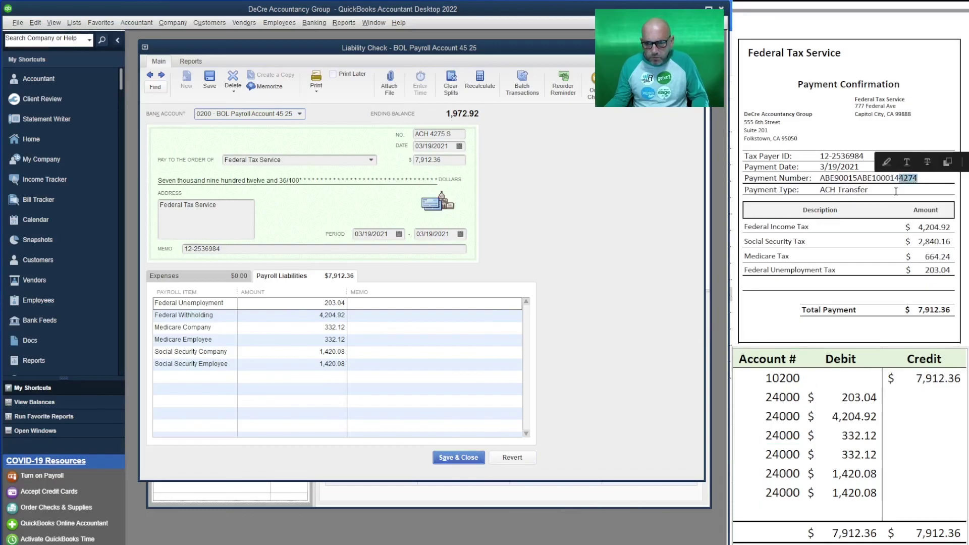
pyautogui.doubleClick(444, 133)
pyautogui.write('4274')
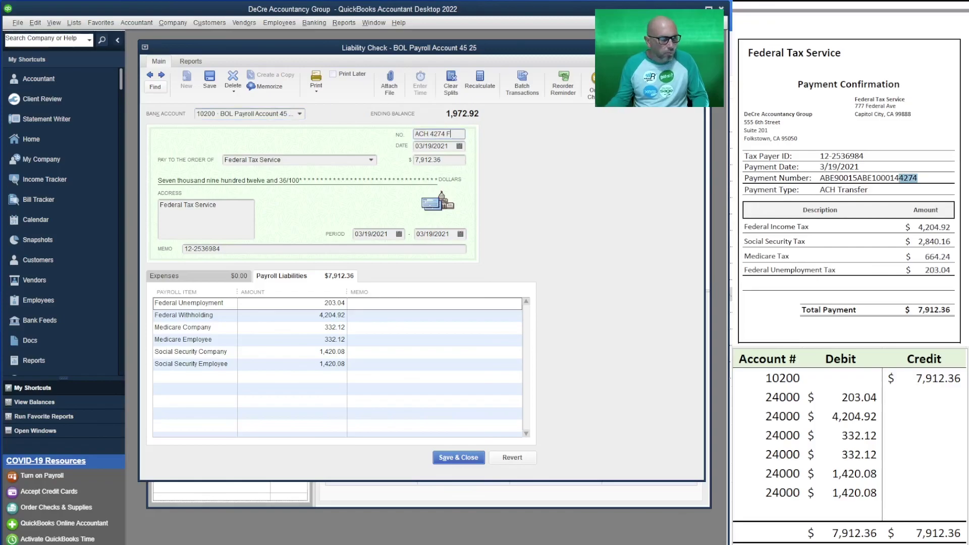
pyautogui.click(458, 458)
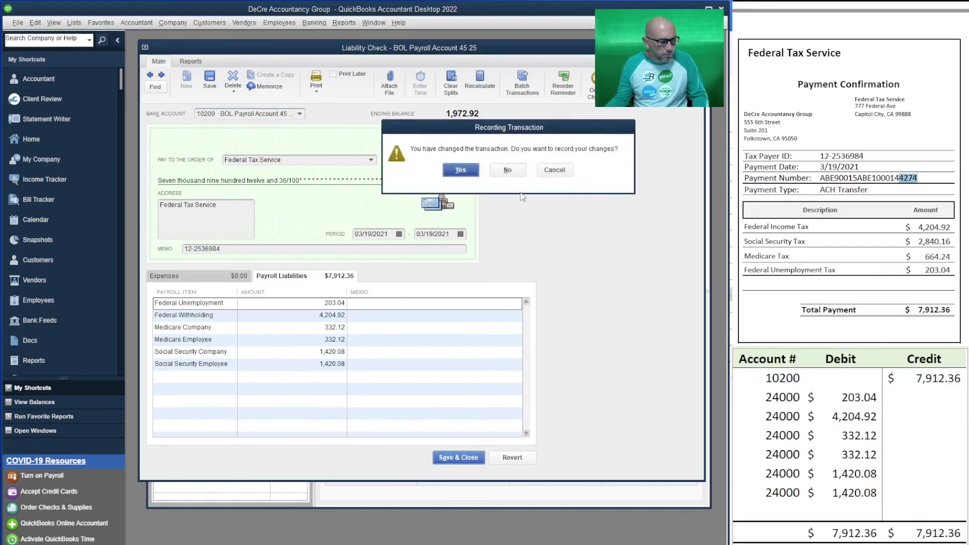
pyautogui.click(468, 172)
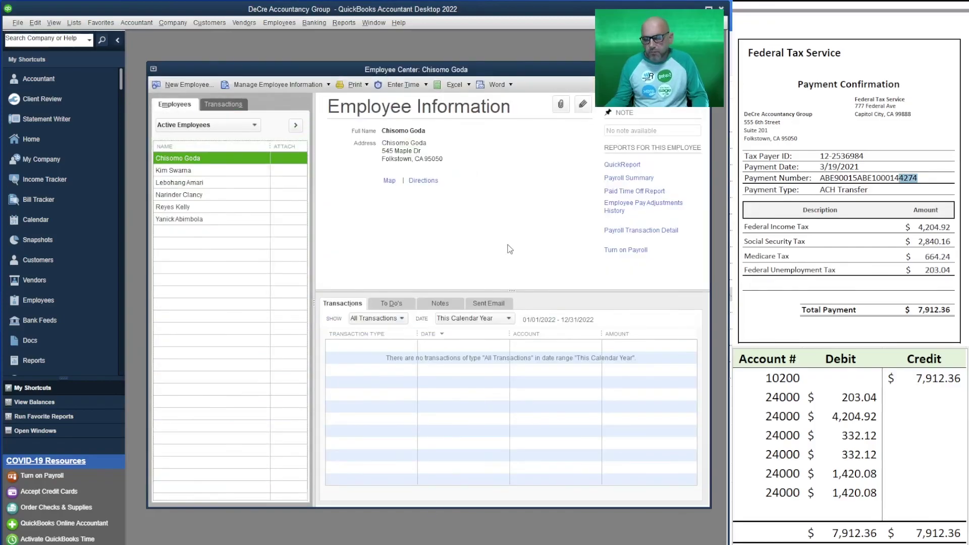